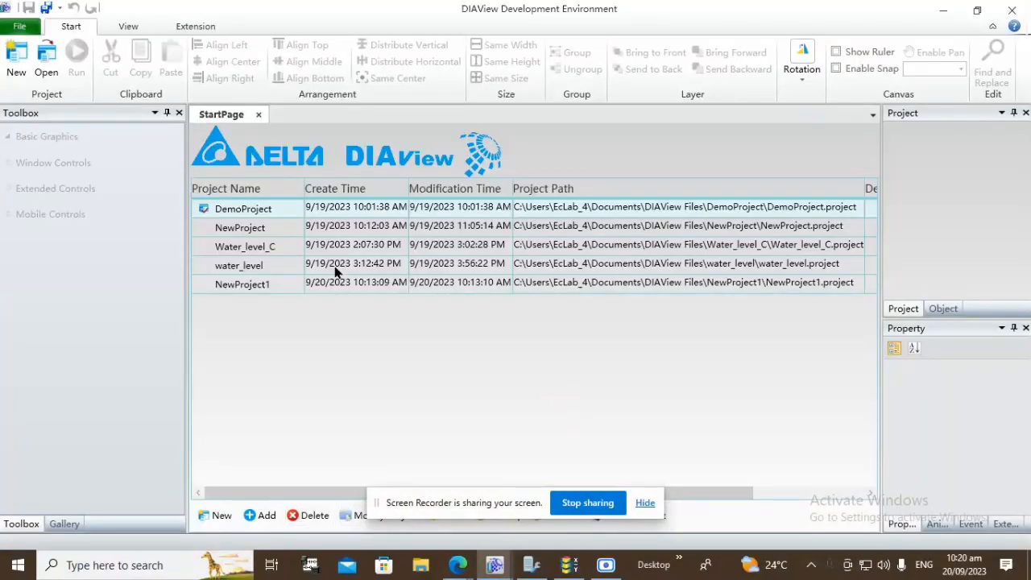
# Create a new project named Water_Level_Controller from the Empty template.
pyautogui.click(16, 62)
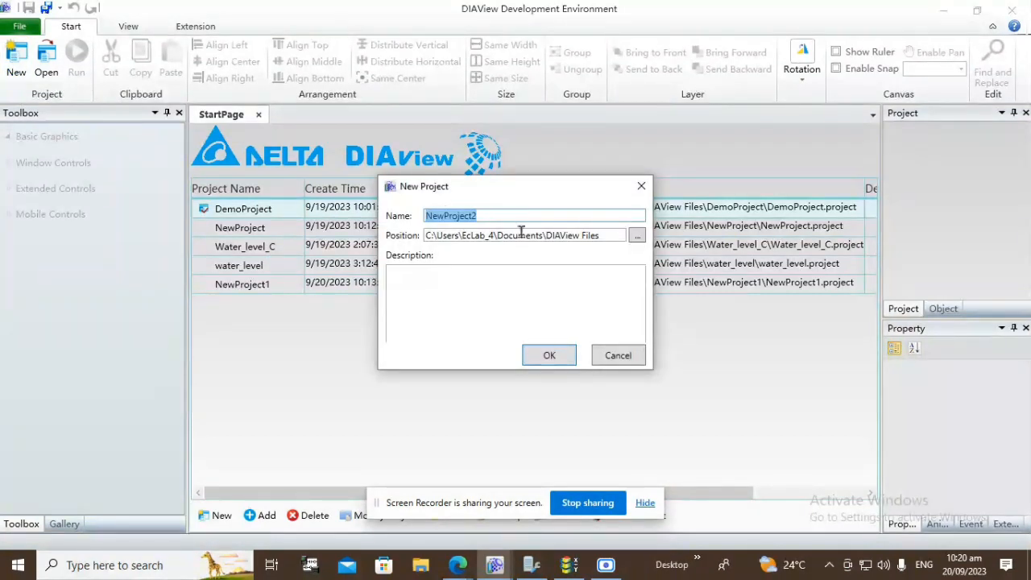
pyautogui.write('Wter')
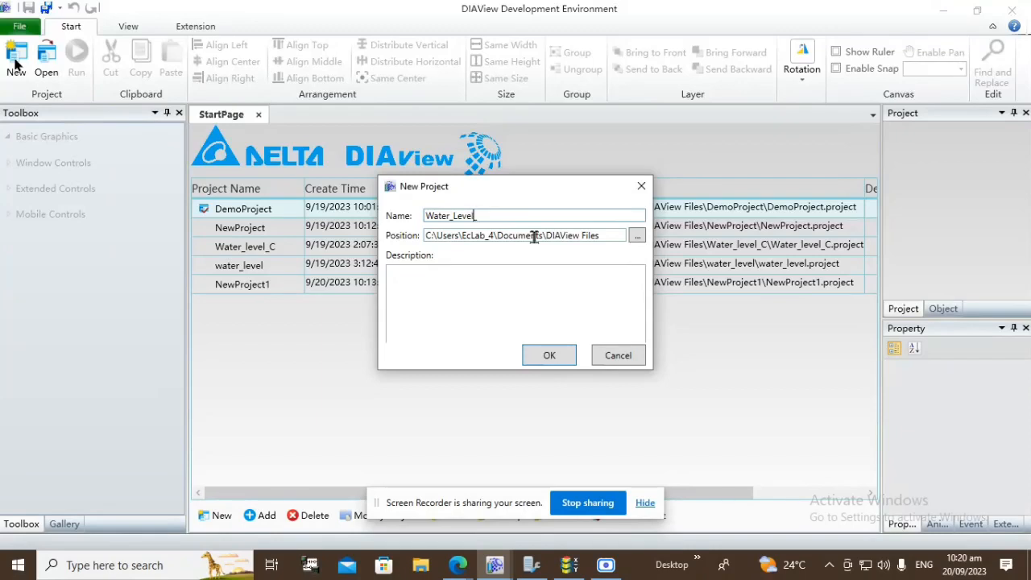
pyautogui.write('_Controller')
pyautogui.click(544, 355)
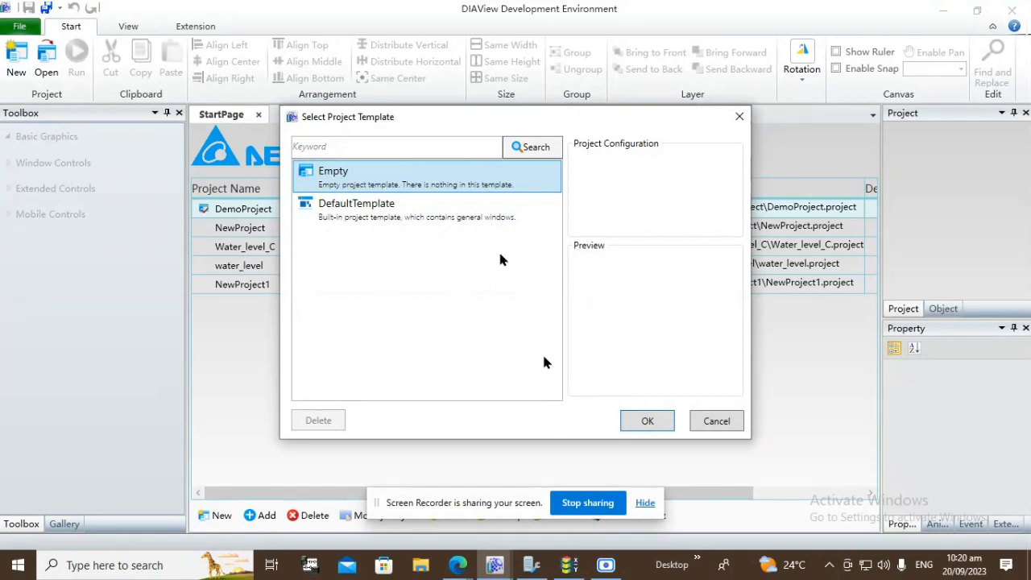
pyautogui.click(641, 422)
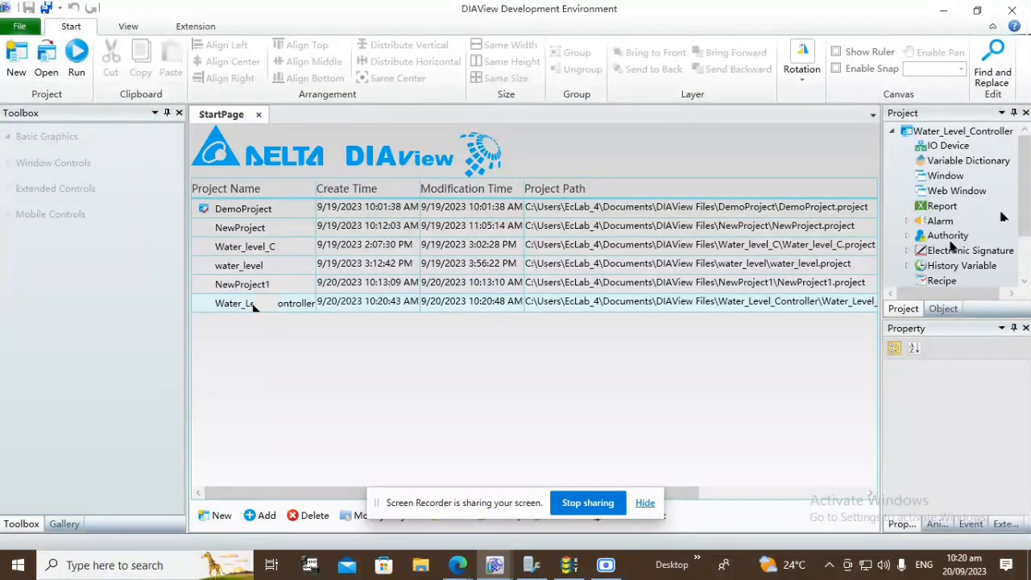
# Add a new window to the Water_Level_Controller project and move the screen-sharing bar out of the way.
pyautogui.click(923, 177)
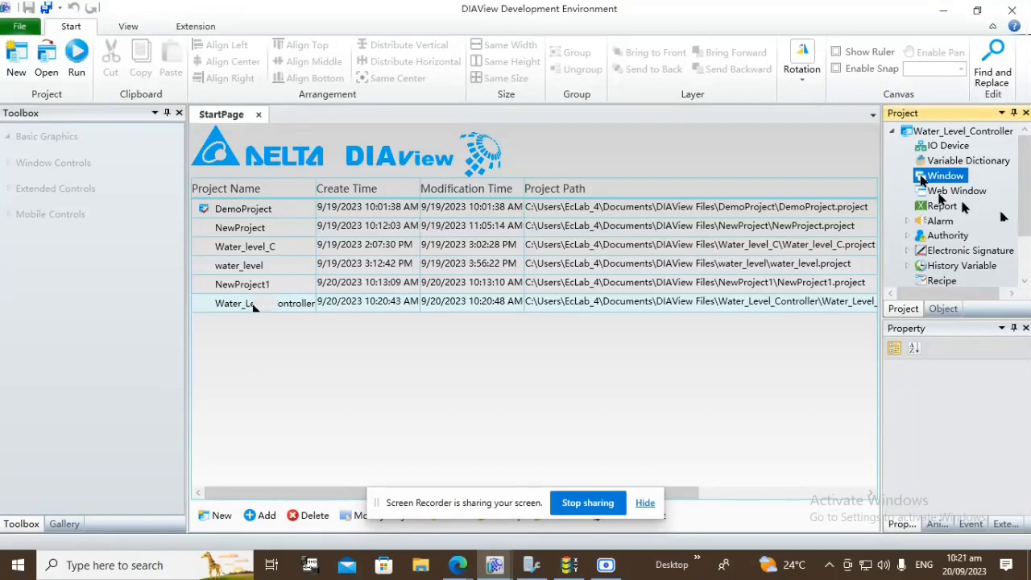
pyautogui.rightClick(934, 178)
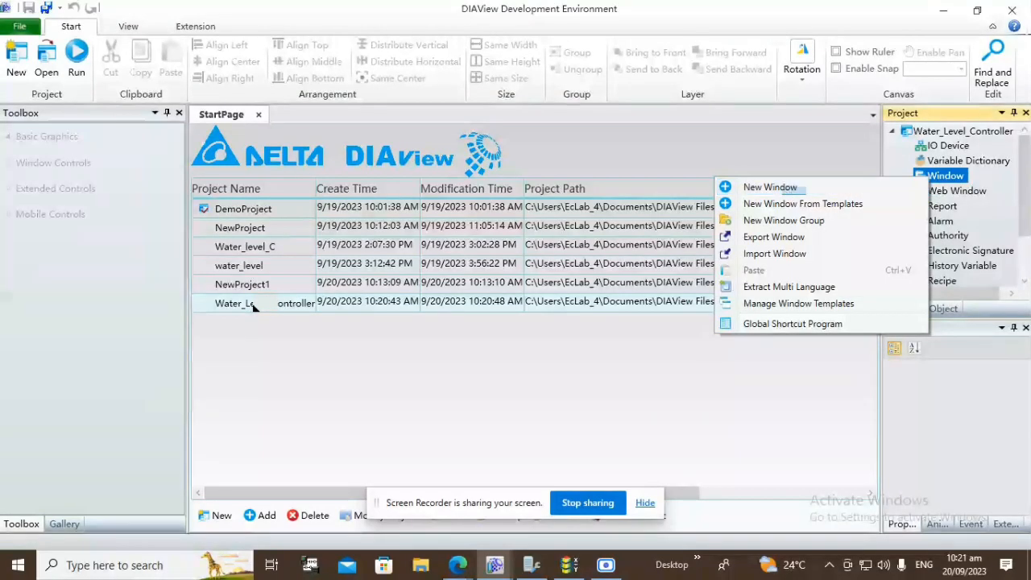
pyautogui.click(784, 193)
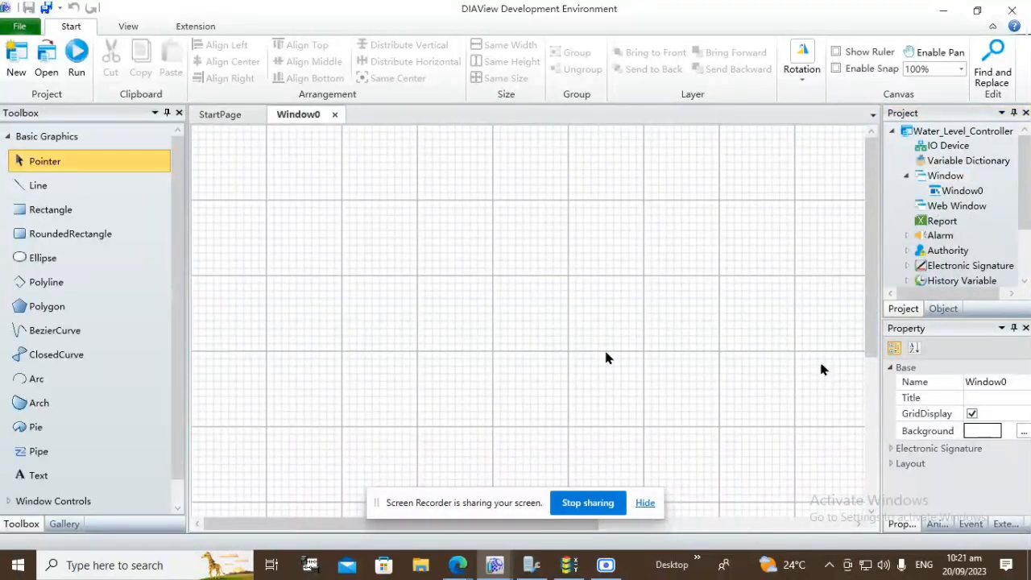
pyautogui.moveTo(435, 503); pyautogui.dragTo(796, 530)
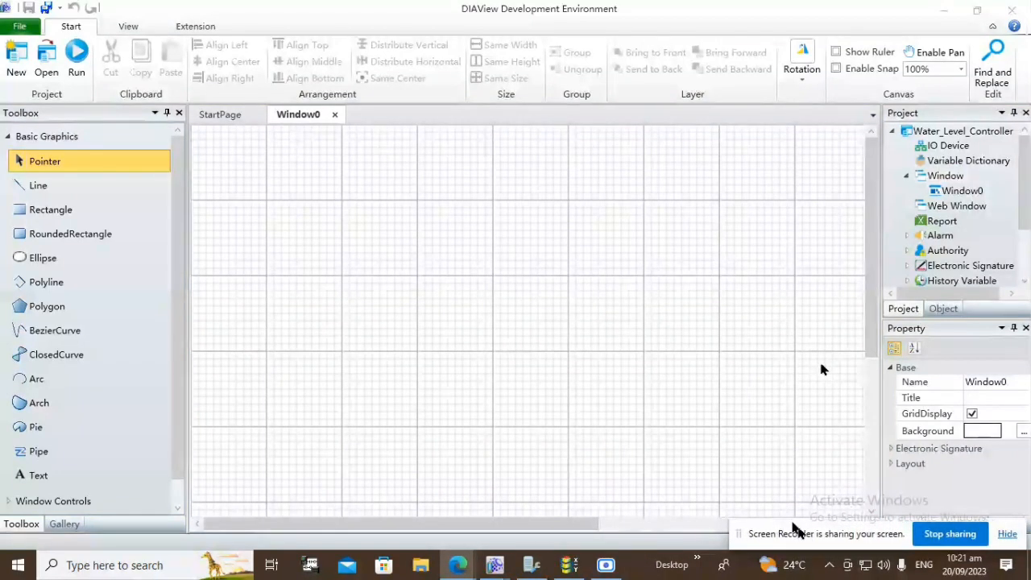
pyautogui.click(382, 524)
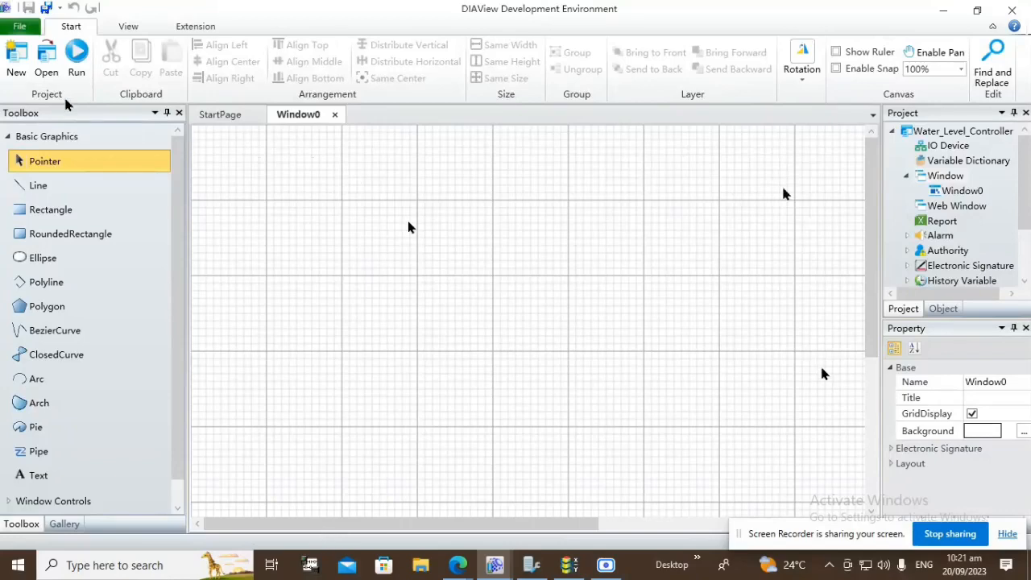
# Place the red Button2 symbol from the Button Switch gallery category on the upper-left canvas area, about one large grid square in size.
pyautogui.click(63, 524)
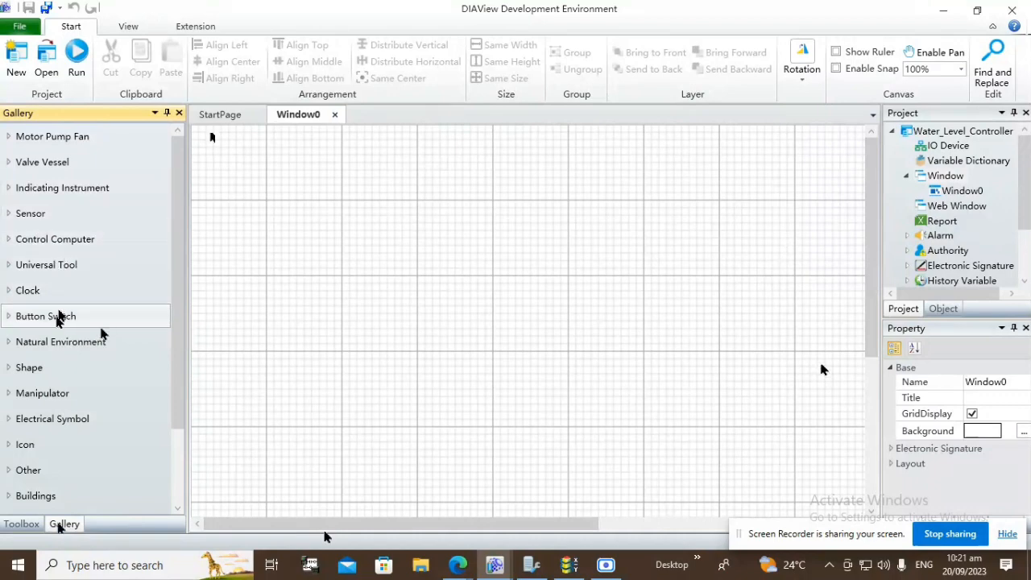
pyautogui.click(7, 319)
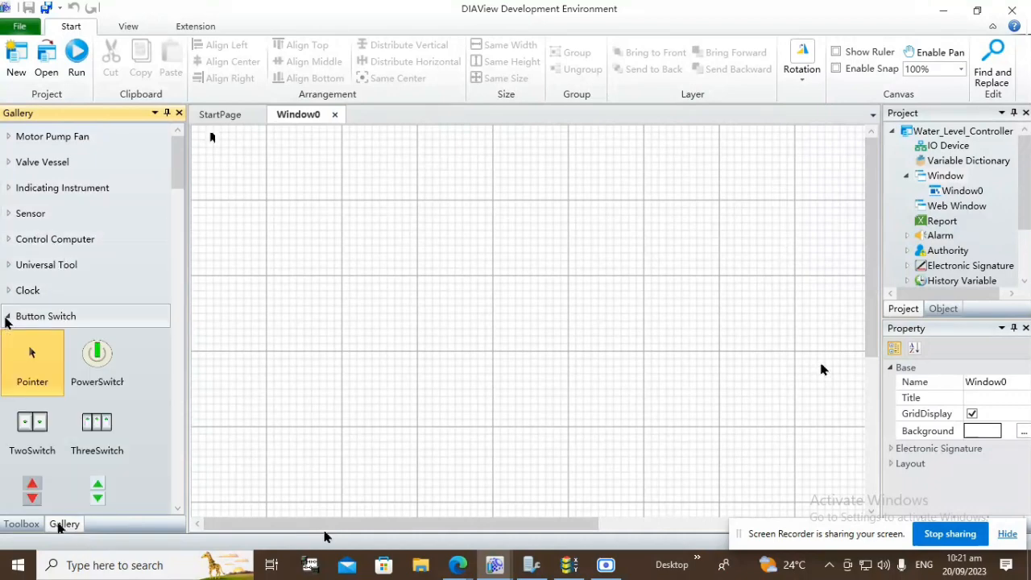
pyautogui.scroll(-5, 159, 193)
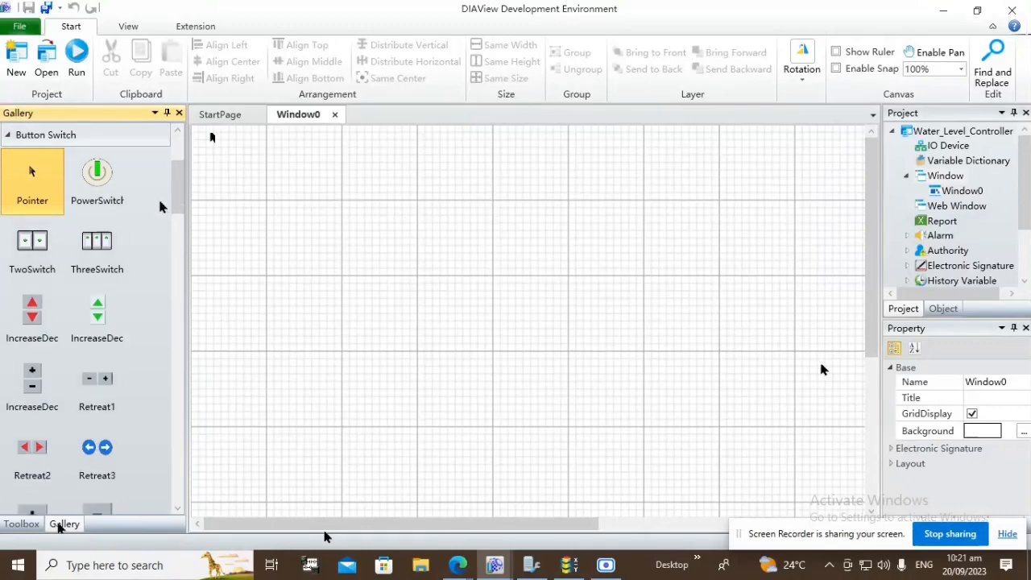
pyautogui.scroll(-3, 160, 211)
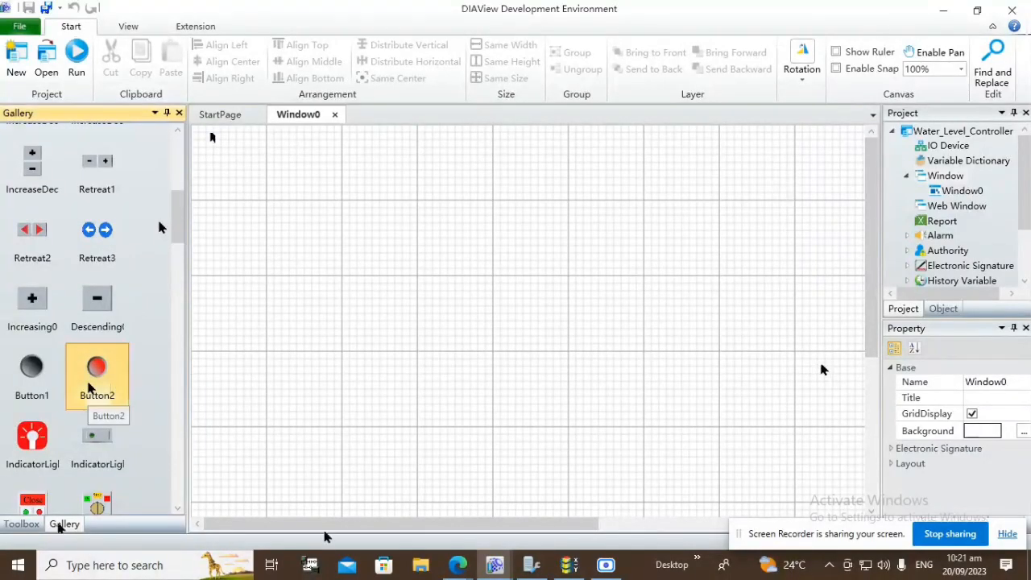
pyautogui.click(88, 389)
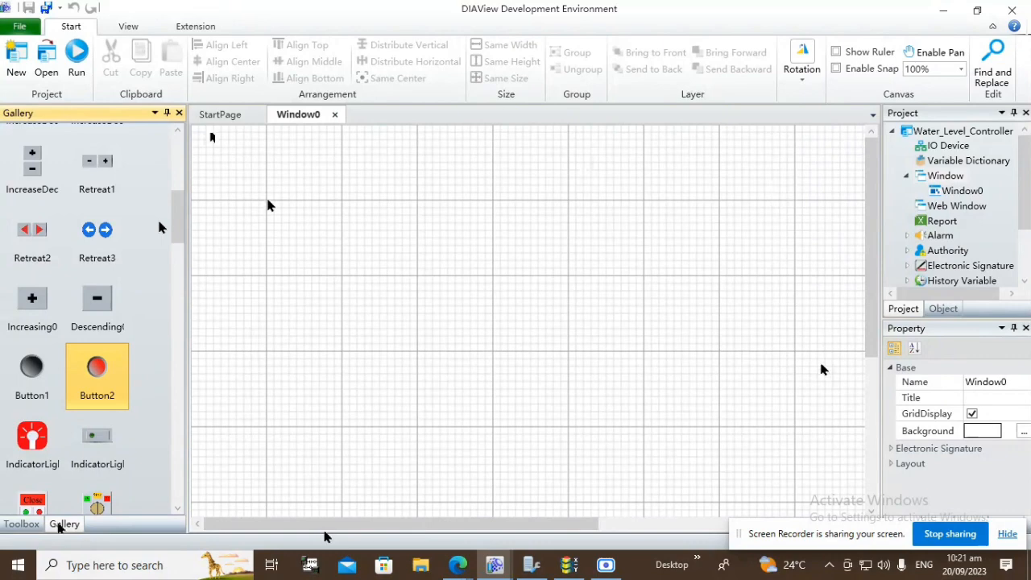
pyautogui.moveTo(268, 198); pyautogui.dragTo(342, 276)
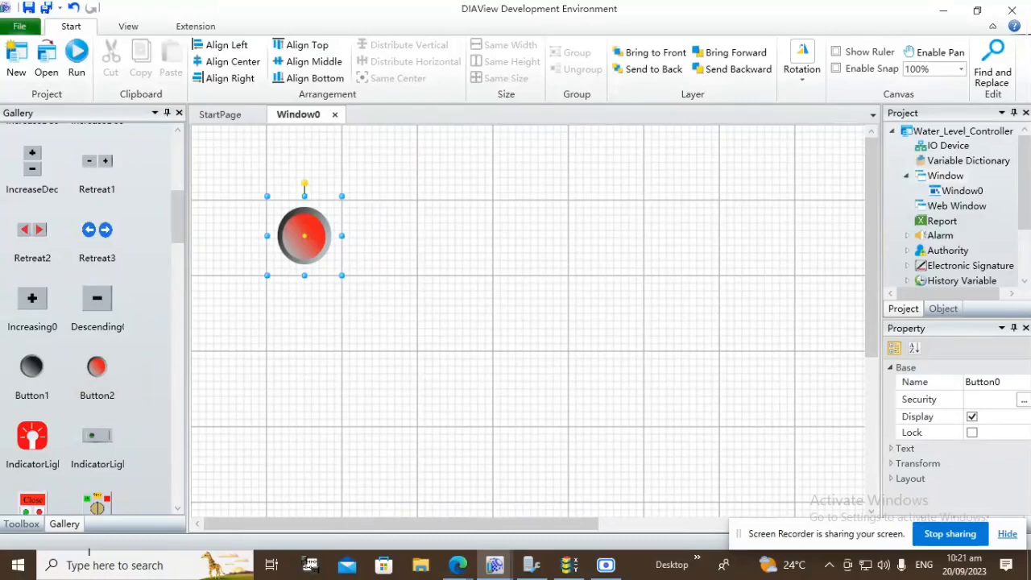
# Copy the red button and paste the duplicate to its right on the canvas.
pyautogui.rightClick(326, 239)
pyautogui.click(366, 269)
pyautogui.rightClick(377, 238)
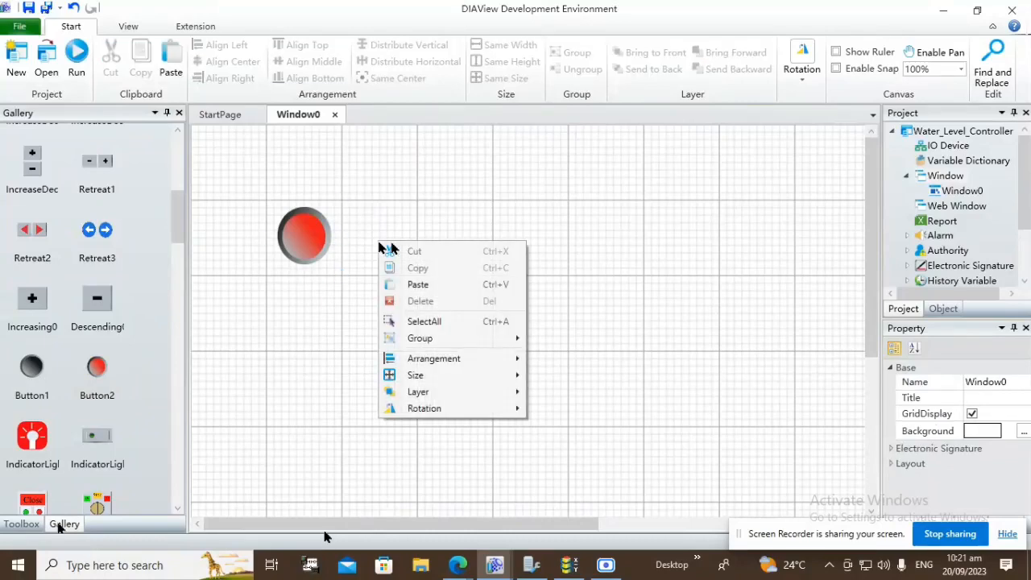
pyautogui.click(418, 285)
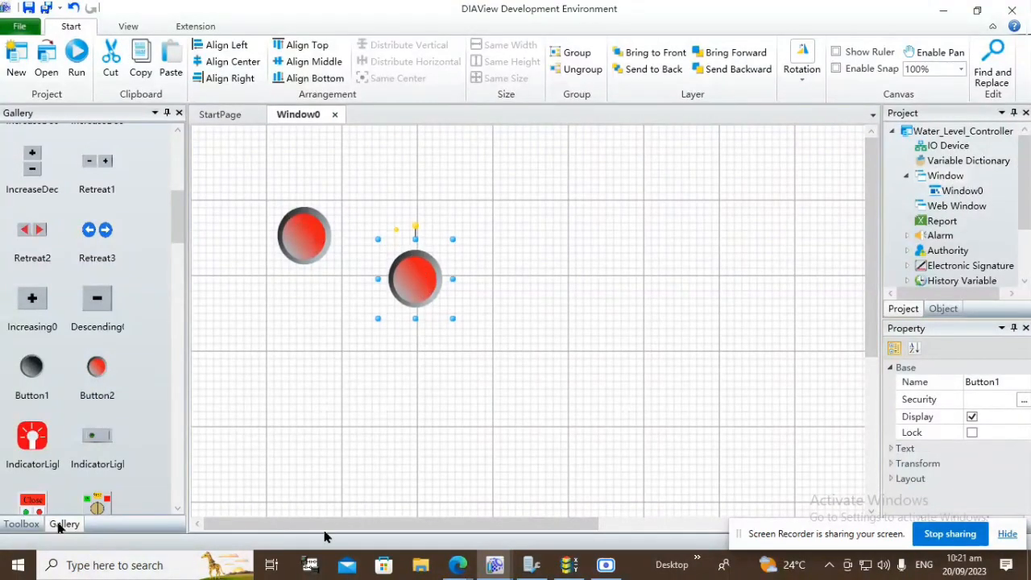
# Nudge the duplicated red button up and left so it sits level beside the first one.
pyautogui.press('Up')
pyautogui.press('Up')
pyautogui.press('Up')
pyautogui.press('Up')
pyautogui.press('Up')
pyautogui.press('Up')
pyautogui.press('Up')
pyautogui.press('Up')
pyautogui.press('Up')
pyautogui.press('Up')
pyautogui.press('Up')
pyautogui.press('Up')
pyautogui.press('Up')
pyautogui.press('Up')
pyautogui.press('Up')
pyautogui.press('Up')
pyautogui.press('Up')
pyautogui.press('Up')
pyautogui.press('Up')
pyautogui.press('Up')
pyautogui.press('Up')
pyautogui.press('Up')
pyautogui.press('Up')
pyautogui.press('Up')
pyautogui.press('Up')
pyautogui.press('Up')
pyautogui.press('Up')
pyautogui.press('Up')
pyautogui.press('Up')
pyautogui.press('Up')
pyautogui.press('Up')
pyautogui.press('Up')
pyautogui.press('Up')
pyautogui.press('Up')
pyautogui.press('Up')
pyautogui.press('Up')
pyautogui.press('Up')
pyautogui.press('Up')
pyautogui.press('Up')
pyautogui.press('Up')
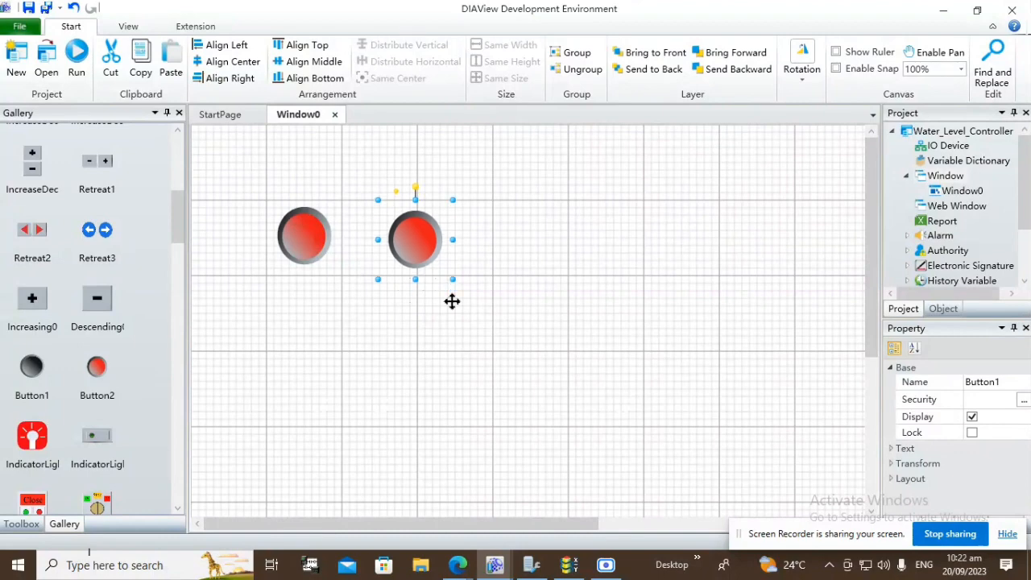
pyautogui.press('Left')
pyautogui.press('Left')
pyautogui.press('Left')
pyautogui.press('Left')
pyautogui.press('Left')
pyautogui.press('Left')
pyautogui.press('Left')
pyautogui.press('Left')
pyautogui.press('Left')
pyautogui.press('Left')
pyautogui.press('Left')
pyautogui.press('Left')
pyautogui.press('Left')
pyautogui.press('Left')
pyautogui.press('Left')
pyautogui.press('Left')
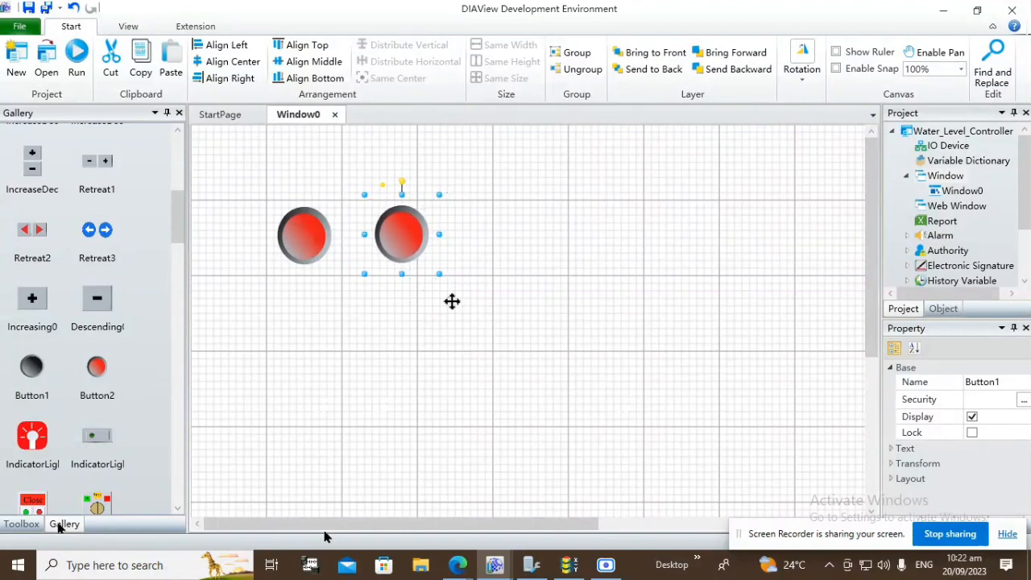
pyautogui.click(516, 304)
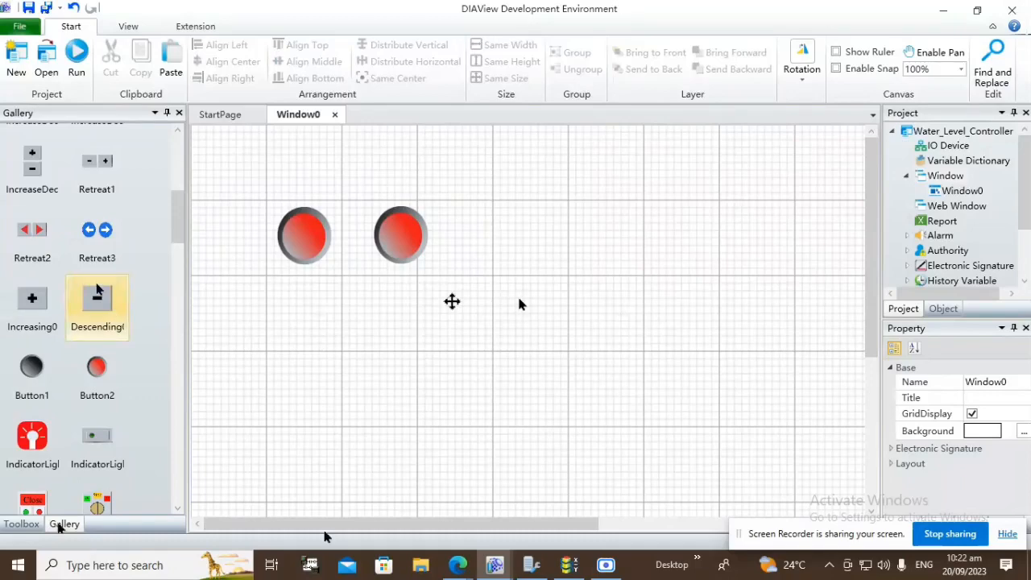
pyautogui.moveTo(178, 217); pyautogui.dragTo(171, 161)
pyautogui.click(7, 319)
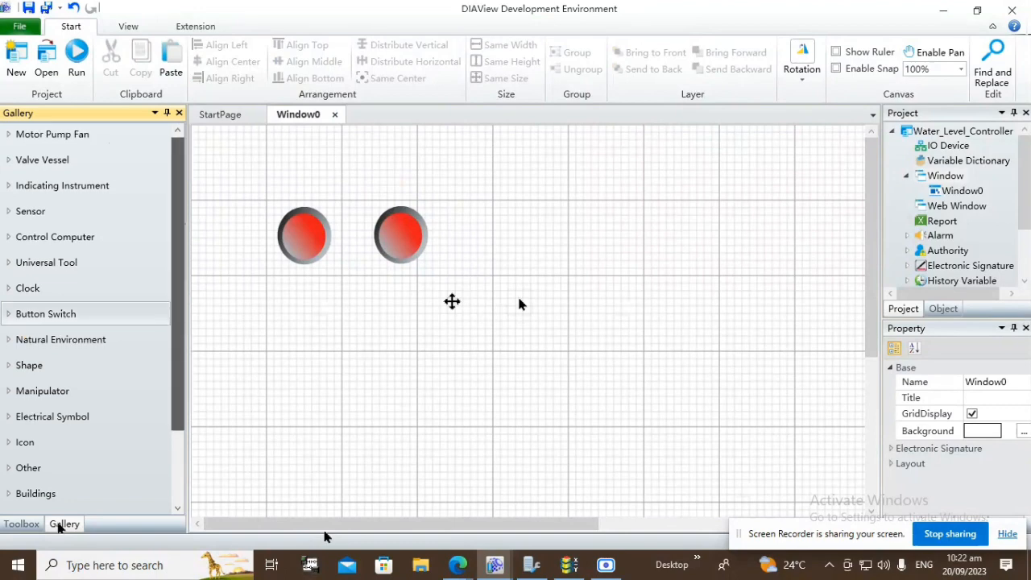
pyautogui.moveTo(179, 334)
pyautogui.mouseDown()
pyautogui.moveTo(180, 401)
pyautogui.moveTo(175, 321)
pyautogui.mouseUp()
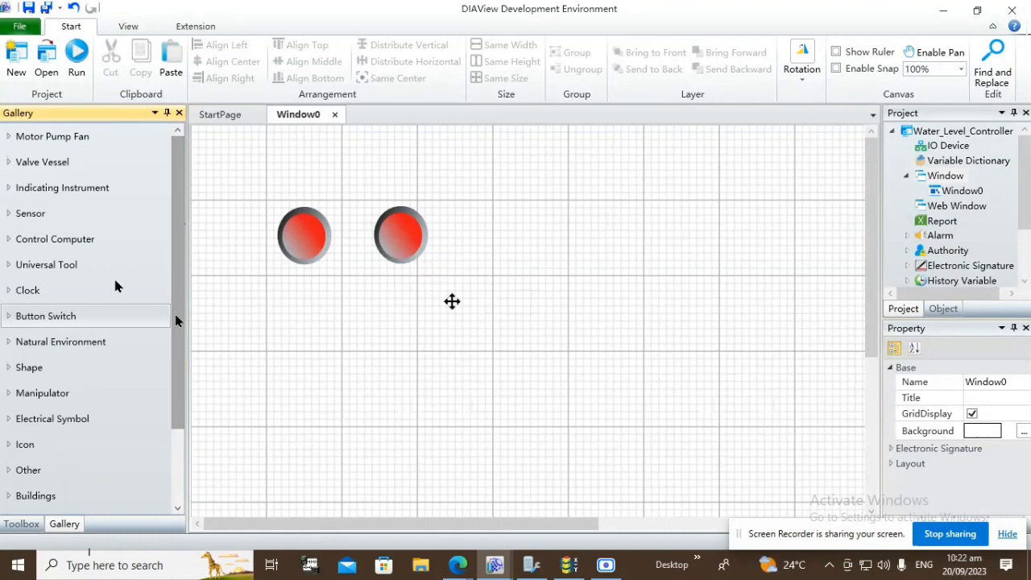
pyautogui.click(10, 216)
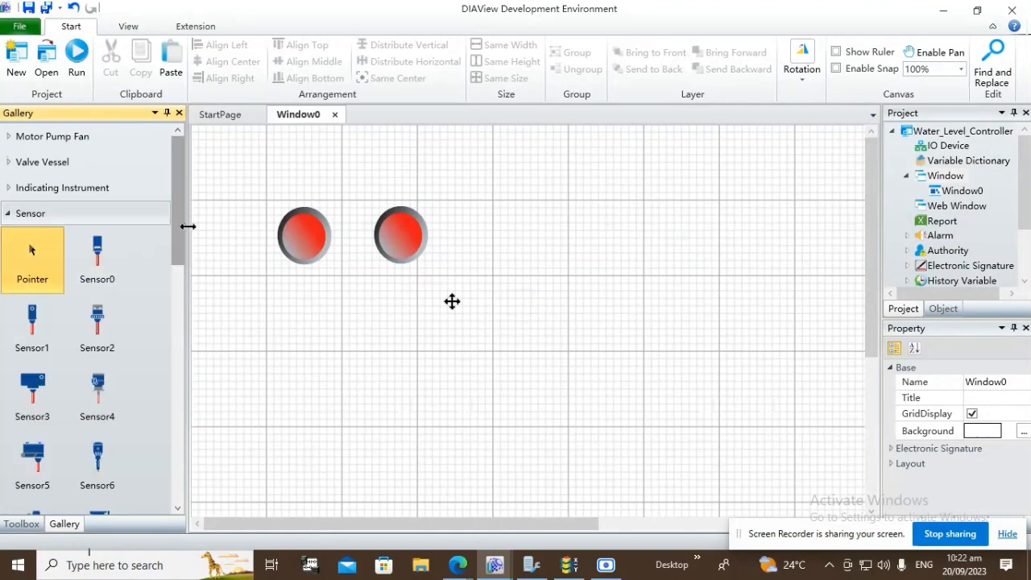
pyautogui.moveTo(178, 226)
pyautogui.mouseDown()
pyautogui.moveTo(177, 394)
pyautogui.moveTo(173, 222)
pyautogui.mouseUp()
pyautogui.click(18, 214)
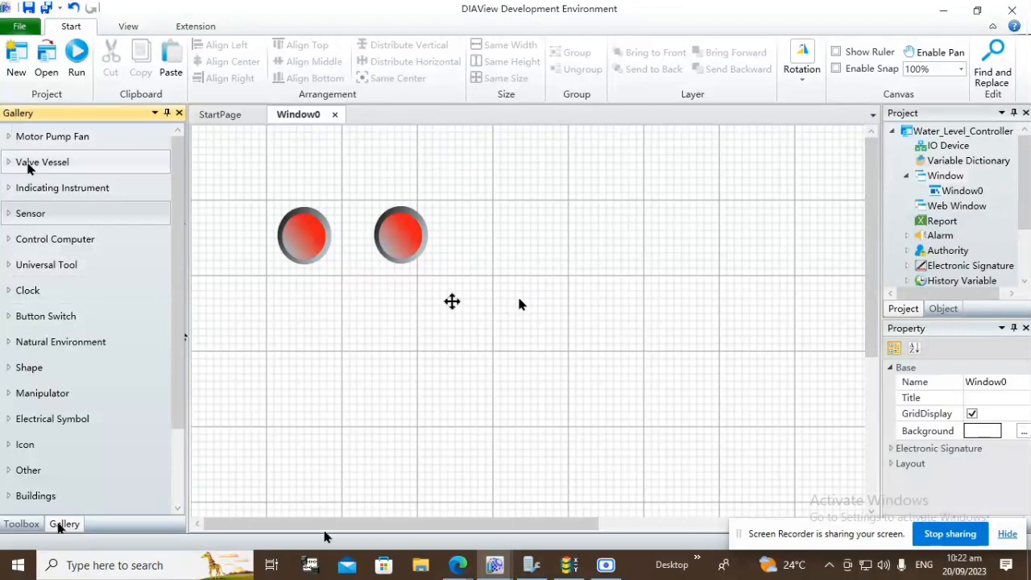
# Place a green indicator light from the Indicating Instrument category below the first red button, about one large grid square in size.
pyautogui.click(8, 189)
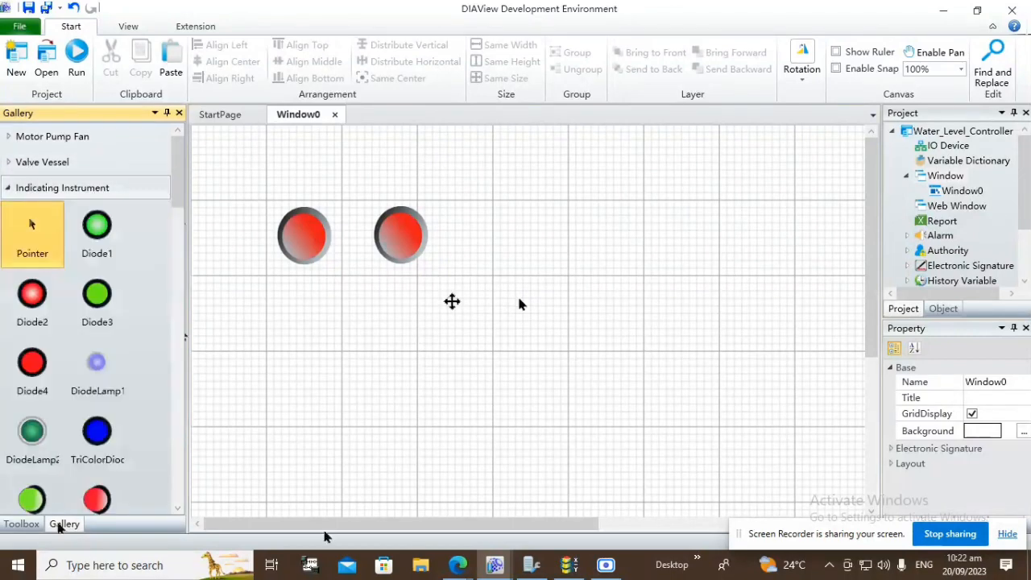
pyautogui.moveTo(179, 196); pyautogui.dragTo(181, 227)
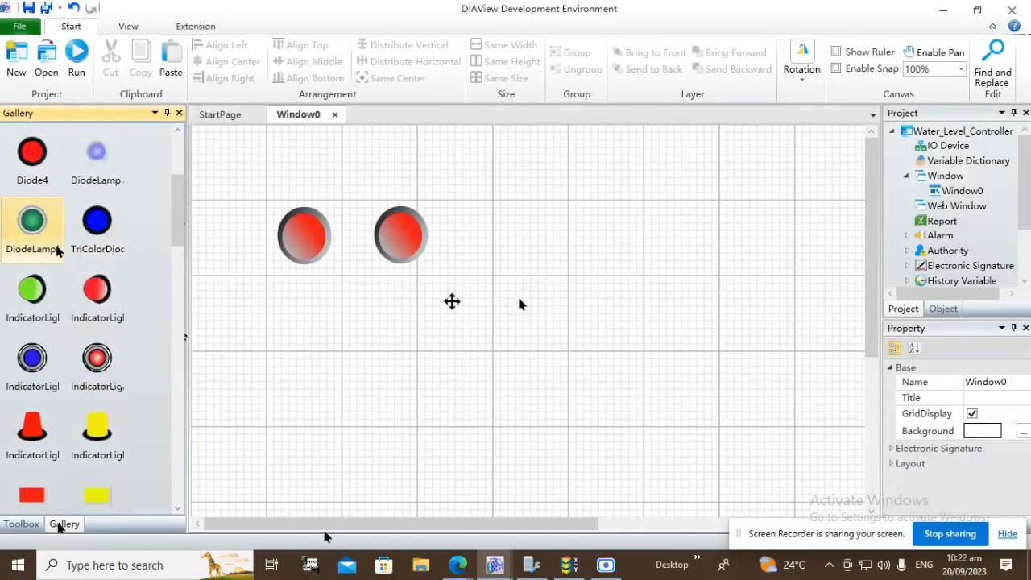
pyautogui.click(32, 296)
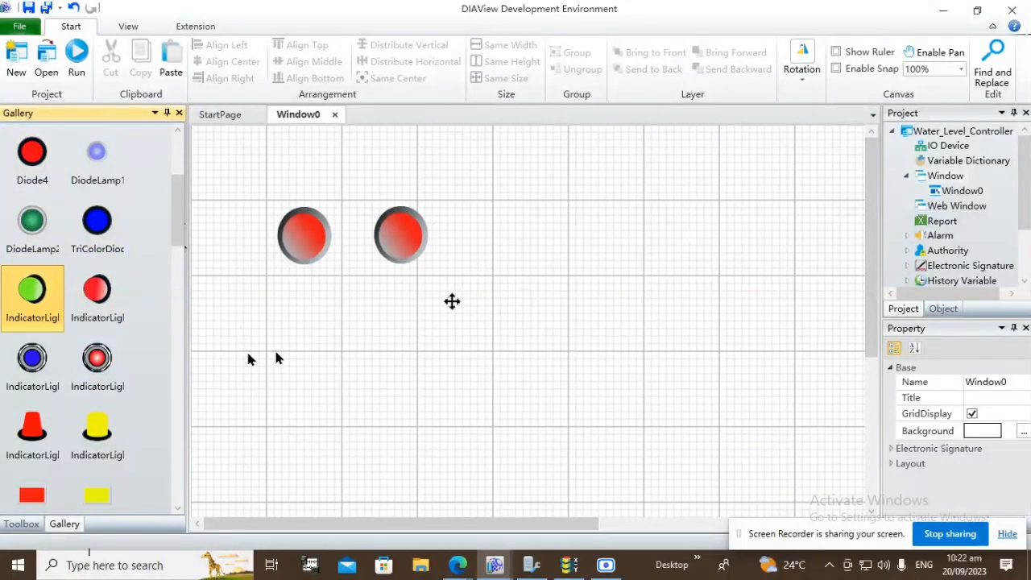
pyautogui.moveTo(267, 351); pyautogui.dragTo(345, 425)
pyautogui.click(384, 371)
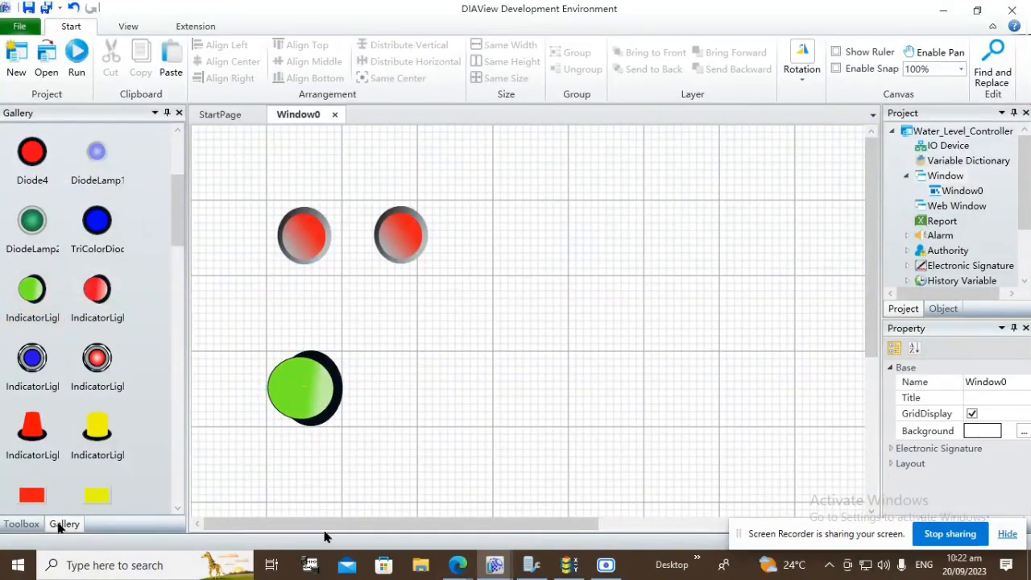
# Duplicate the green indicator light and place the copy beside it, below the second red button.
pyautogui.moveTo(371, 351); pyautogui.dragTo(438, 426)
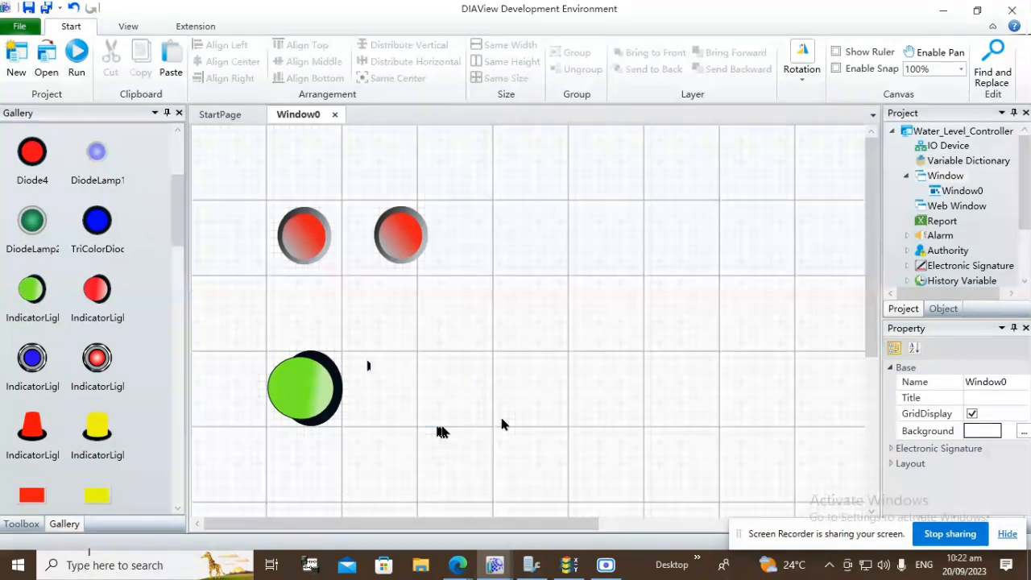
pyautogui.click(337, 415)
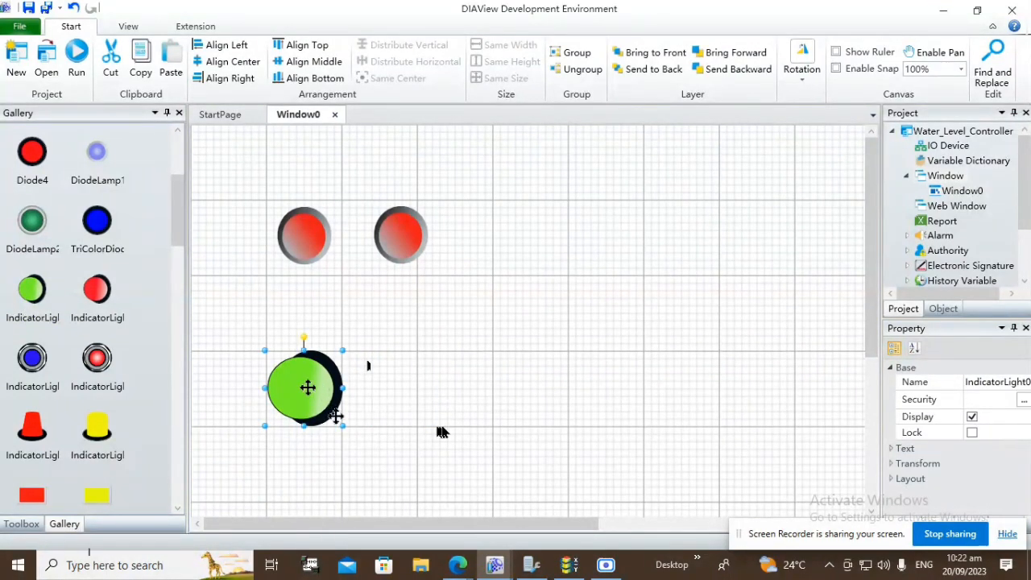
pyautogui.hotkey('ctrl', 'c')
pyautogui.hotkey('ctrl', 'v')
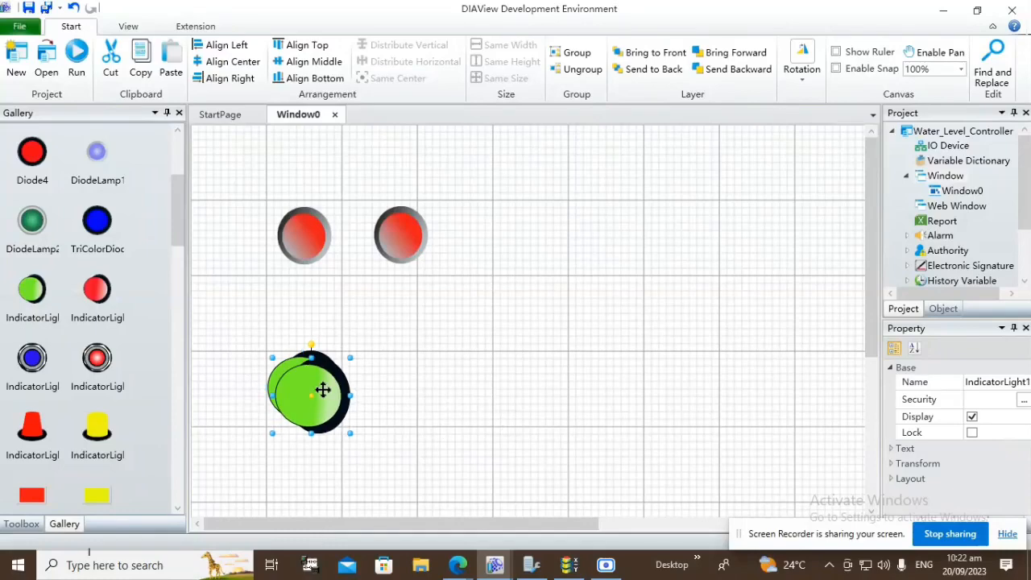
pyautogui.moveTo(322, 390); pyautogui.dragTo(411, 383)
pyautogui.click(486, 413)
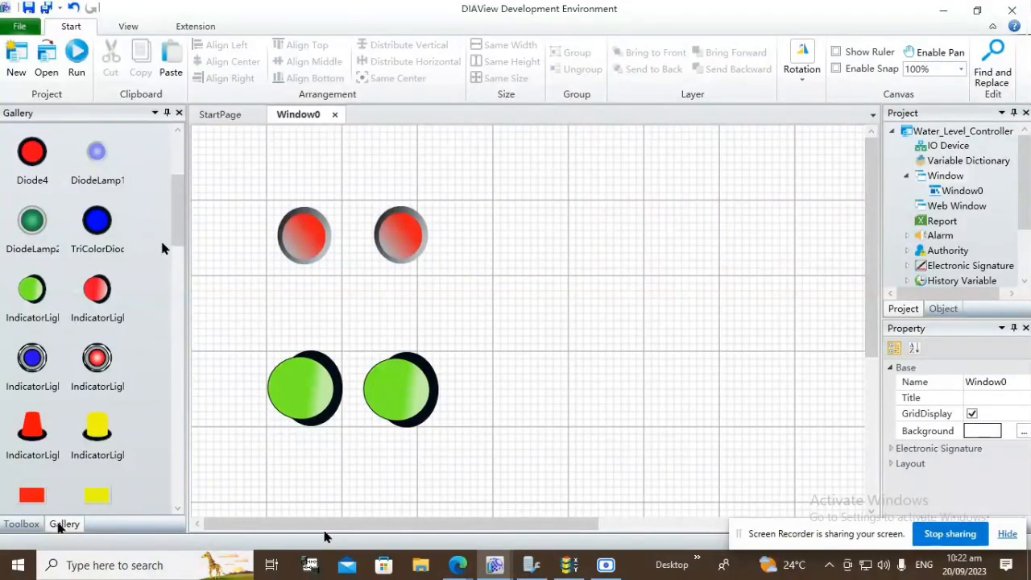
# Place a red indicator light from the gallery to the right of the two green indicator lights, in the same row.
pyautogui.click(100, 299)
pyautogui.moveTo(100, 299); pyautogui.dragTo(512, 427)
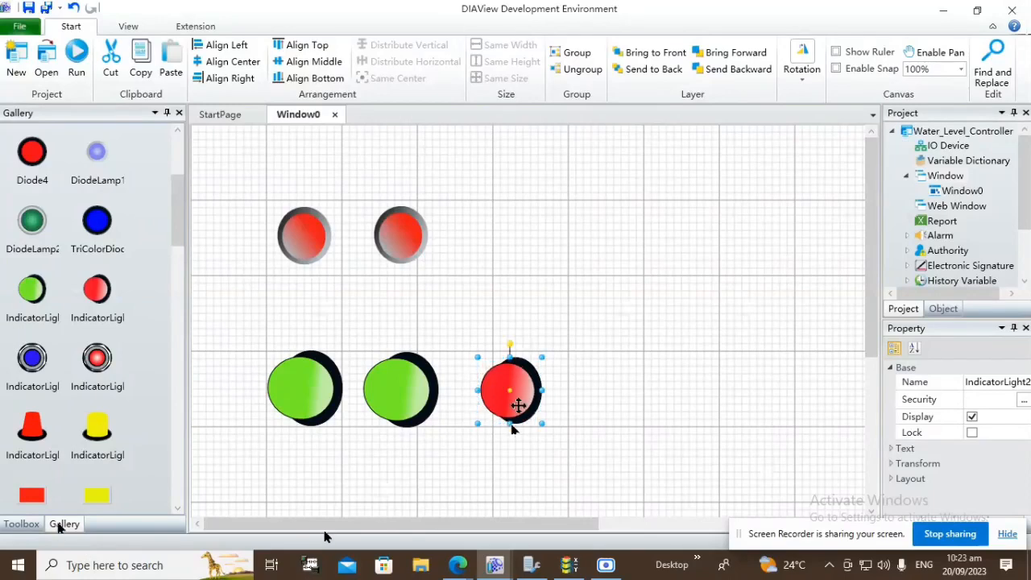
pyautogui.click(512, 429)
pyautogui.click(519, 392)
pyautogui.click(610, 394)
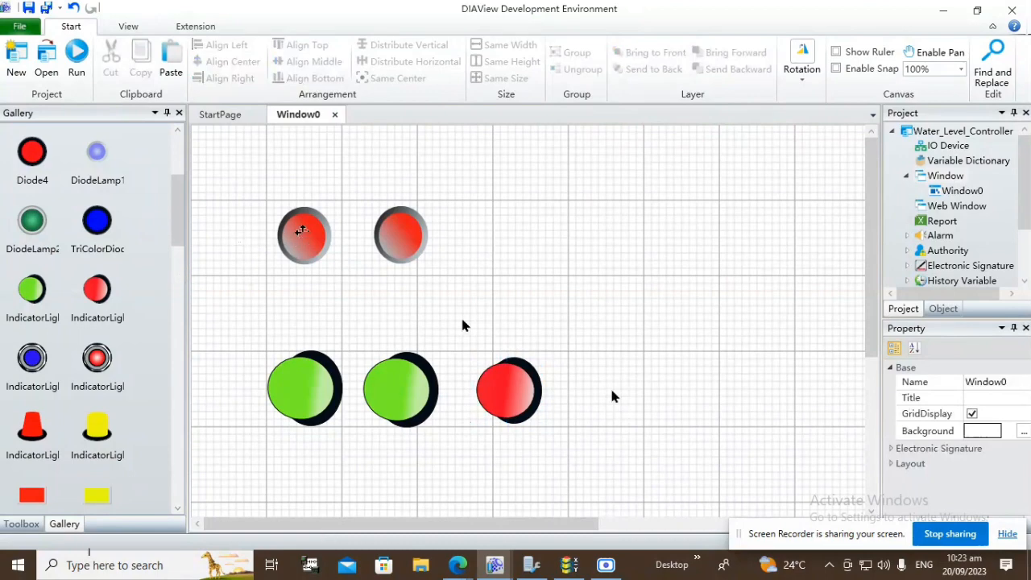
# Add a text object to the right of and above the red buttons and set its content to "Start".
pyautogui.click(302, 233)
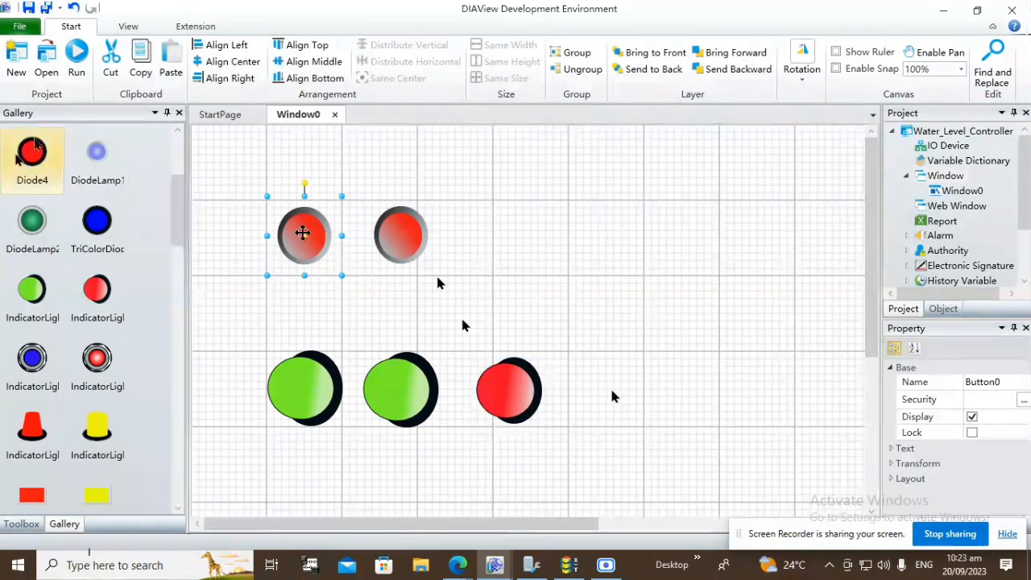
pyautogui.click(21, 523)
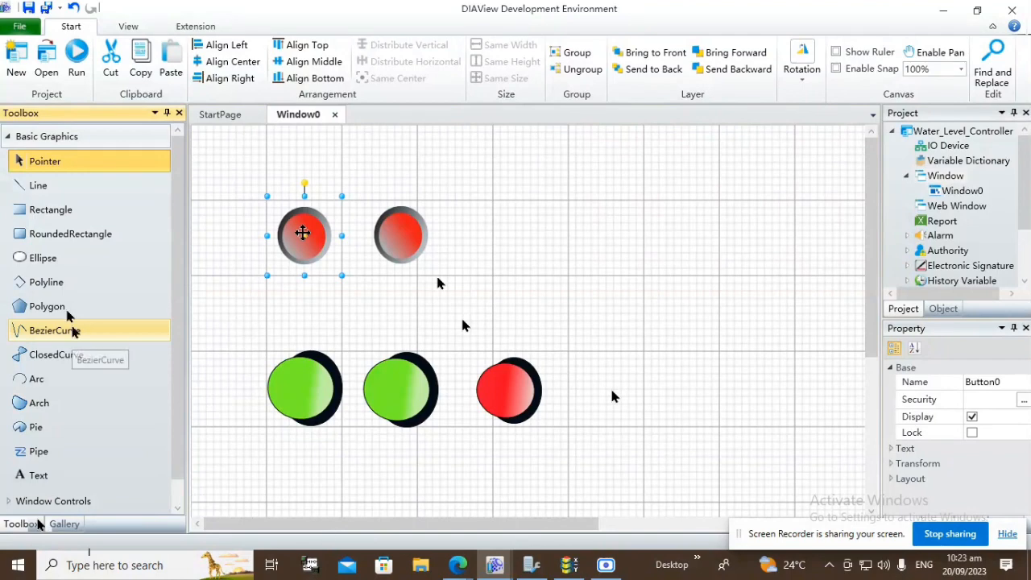
pyautogui.click(38, 475)
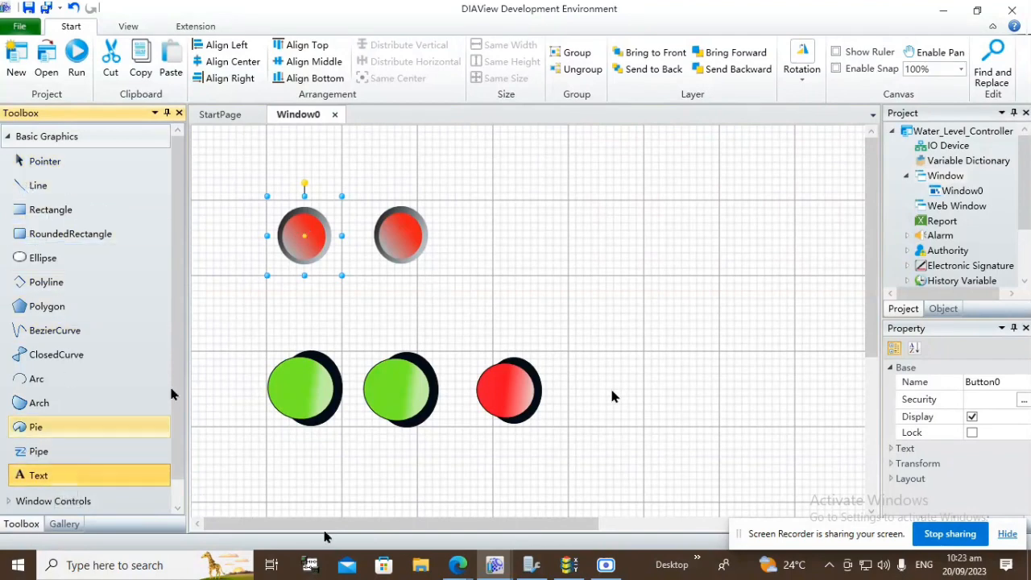
pyautogui.click(501, 181)
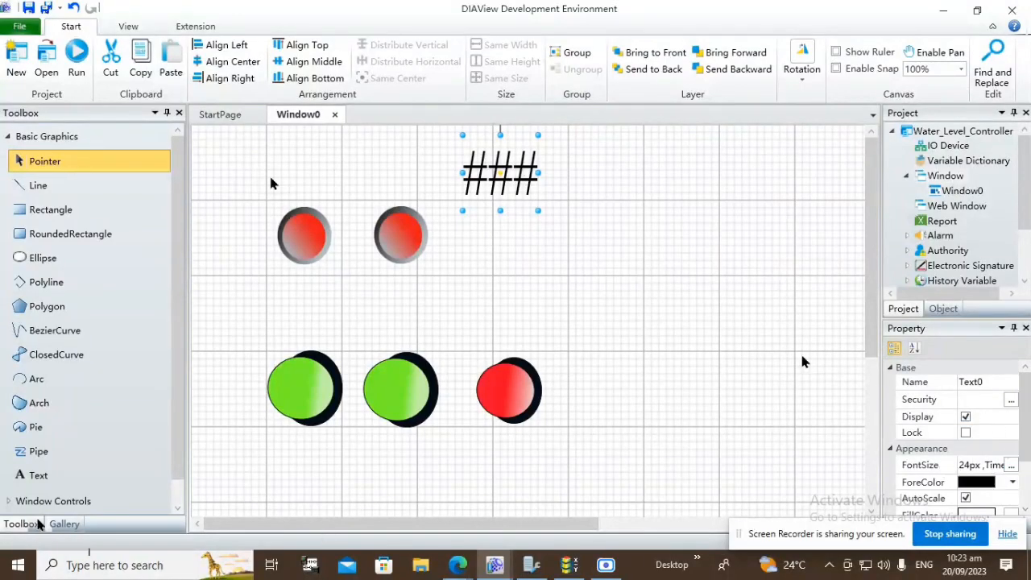
pyautogui.click(915, 348)
pyautogui.click(979, 403)
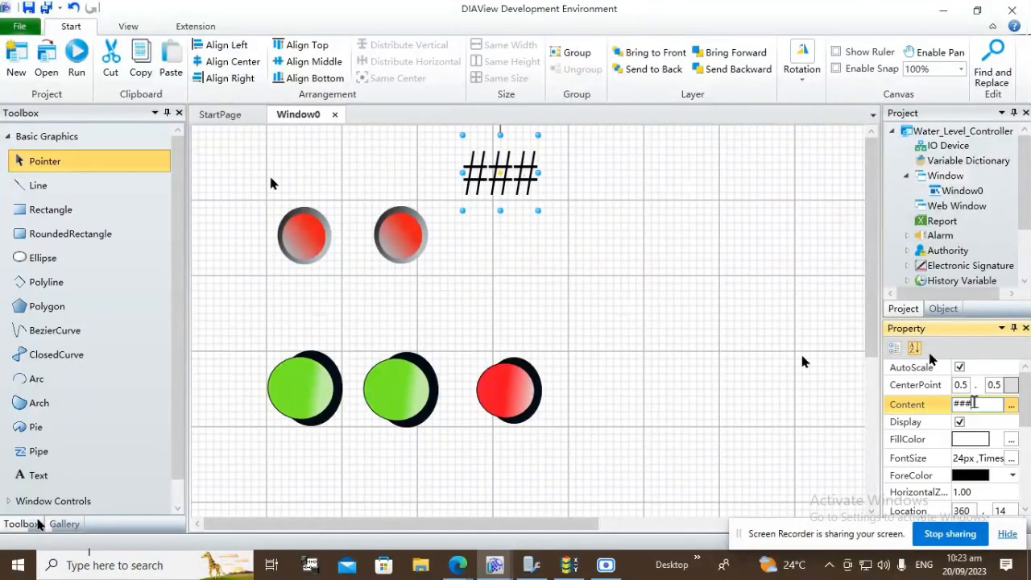
pyautogui.doubleClick(974, 402)
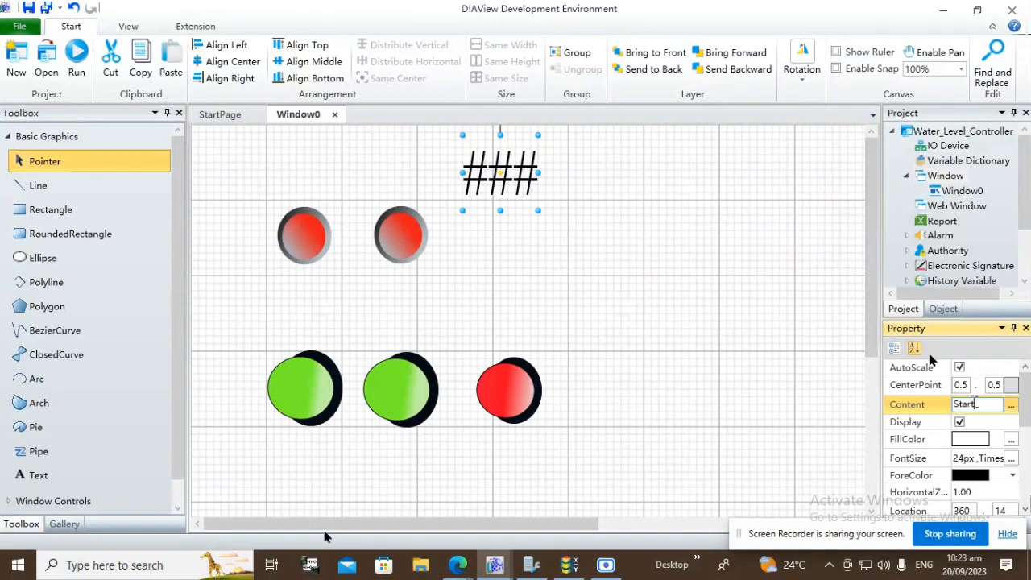
pyautogui.click(586, 216)
# Move the "Start" label directly above the first red button.
pyautogui.click(507, 178)
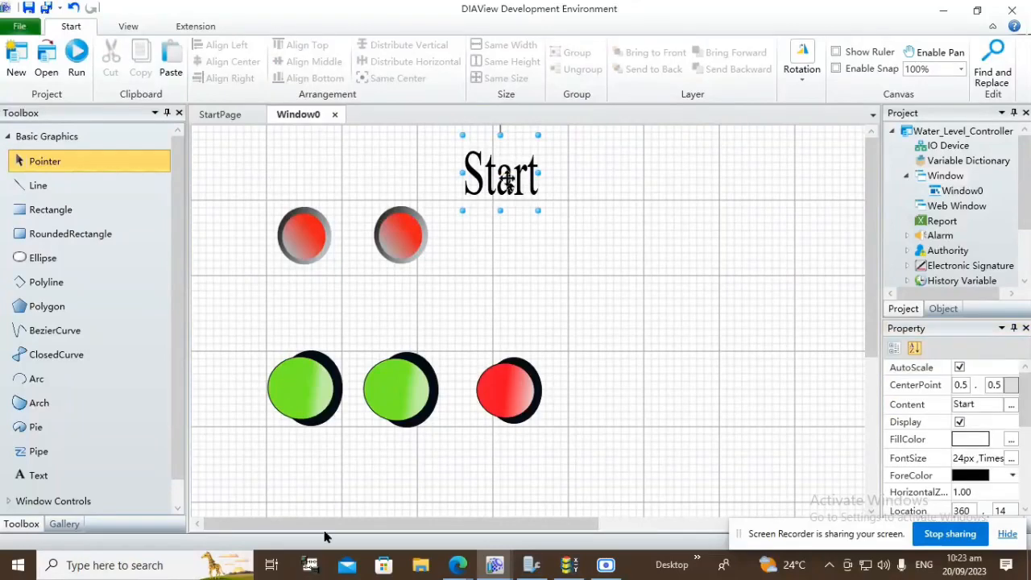
pyautogui.moveTo(507, 177); pyautogui.dragTo(315, 188)
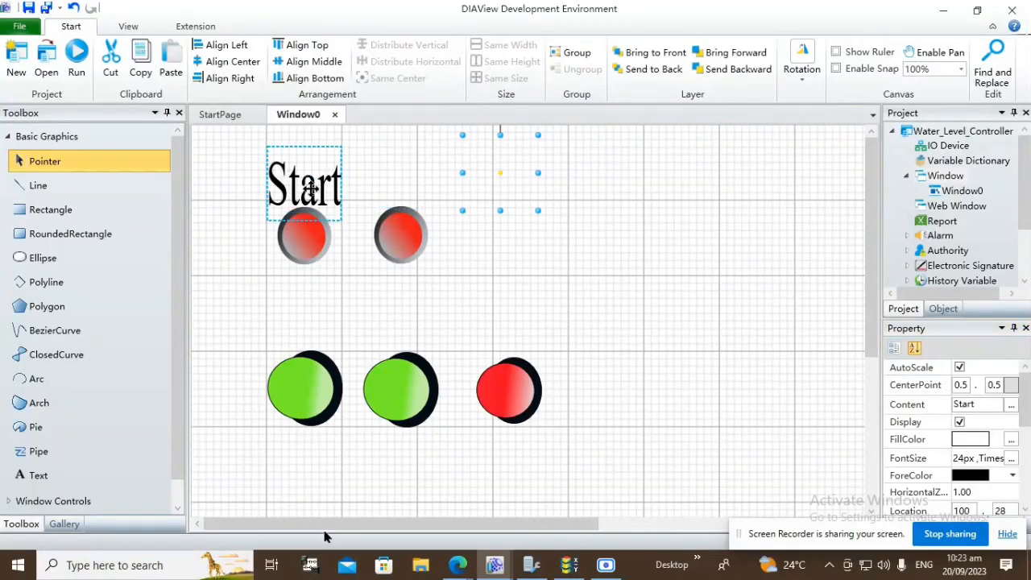
pyautogui.click(801, 362)
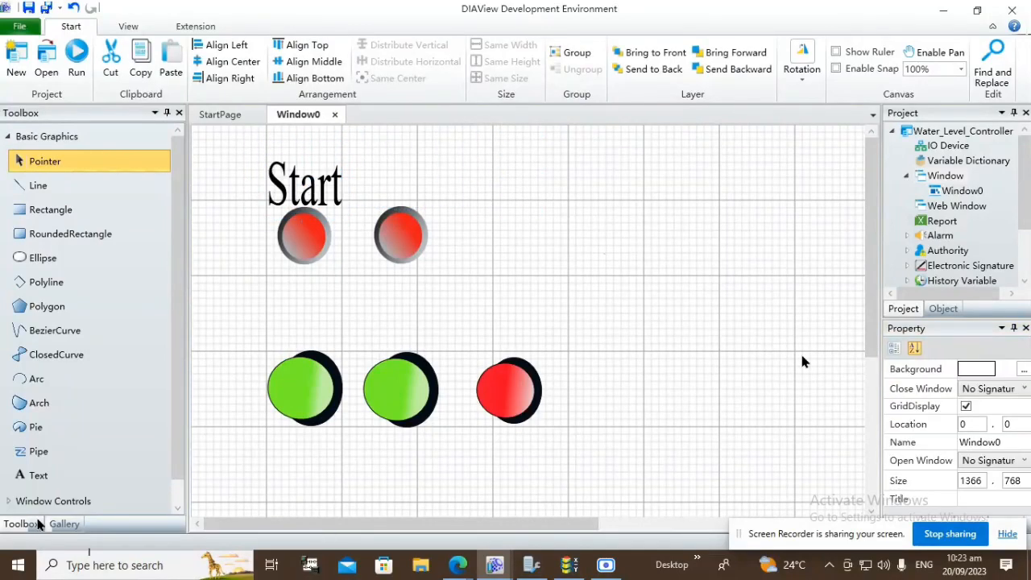
# Duplicate the "Start" label and place the copy above the second red button.
pyautogui.click(323, 186)
pyautogui.click(593, 240)
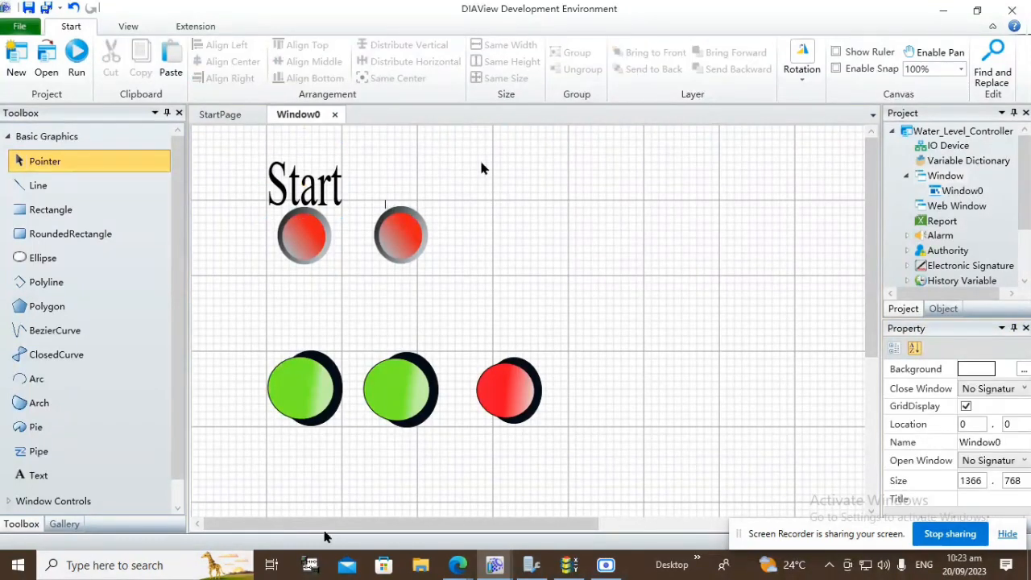
pyautogui.hotkey('ctrl', 'v')
pyautogui.moveTo(304, 193); pyautogui.dragTo(397, 185)
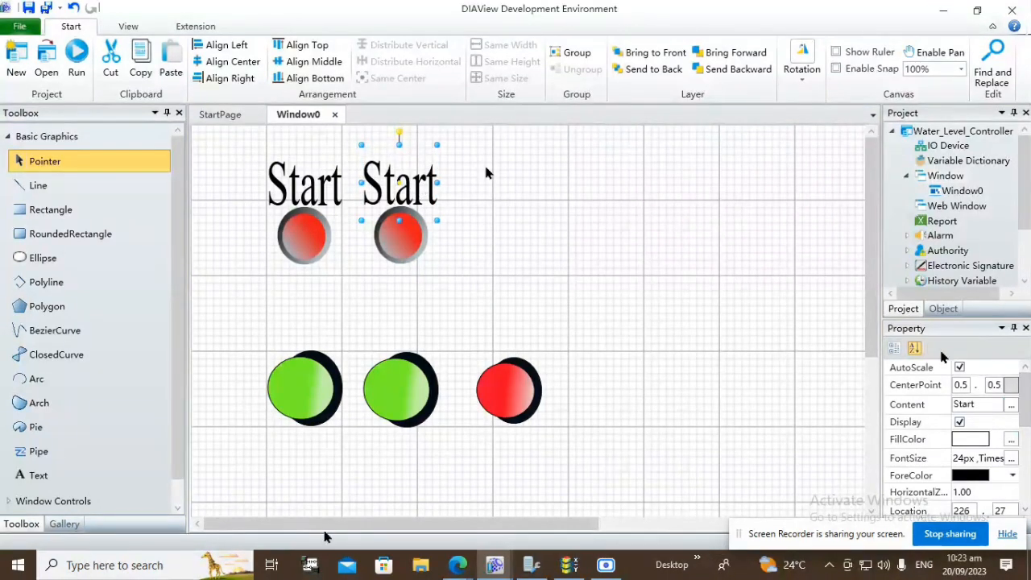
# Set the content of the label above the second red button to "Stop" and nudge it slightly upward.
pyautogui.click(915, 347)
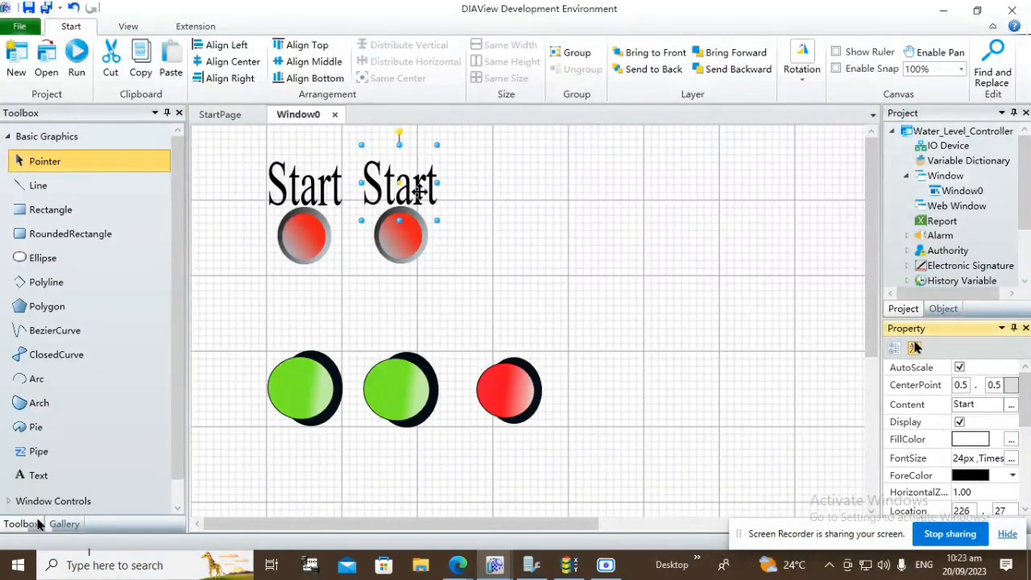
pyautogui.doubleClick(965, 403)
pyautogui.write('Sto')
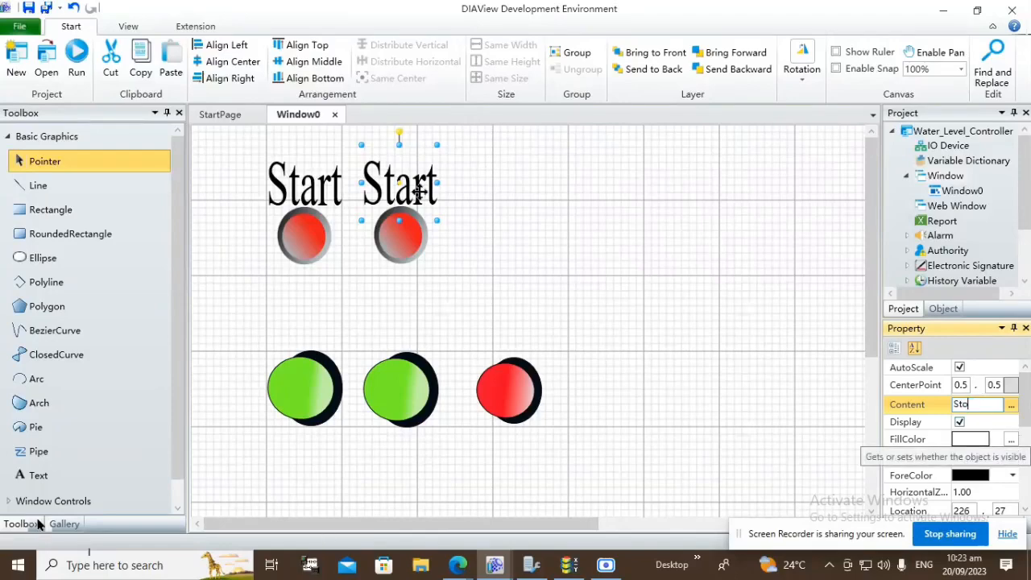
pyautogui.write('p')
pyautogui.click(475, 242)
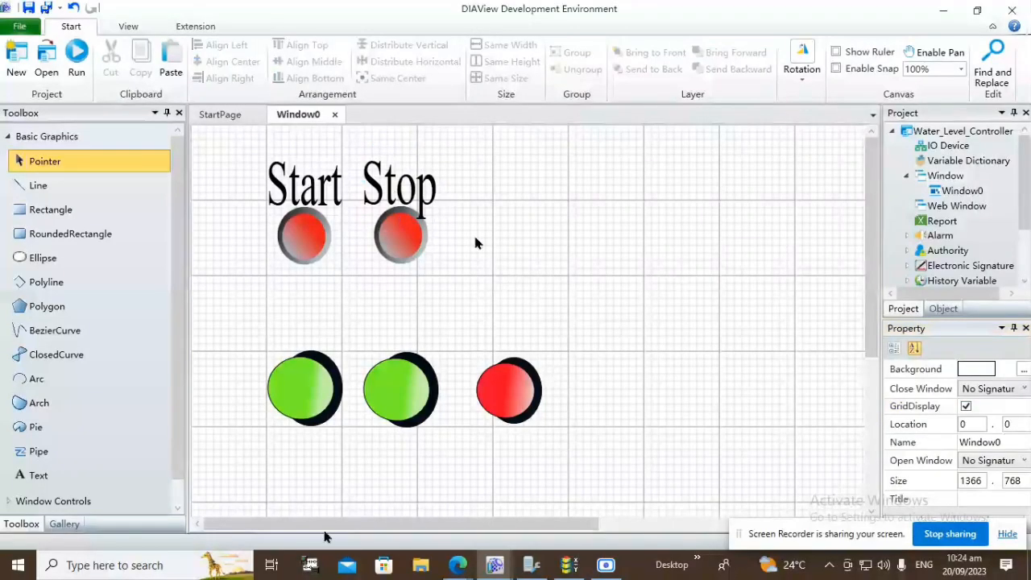
pyautogui.click(448, 191)
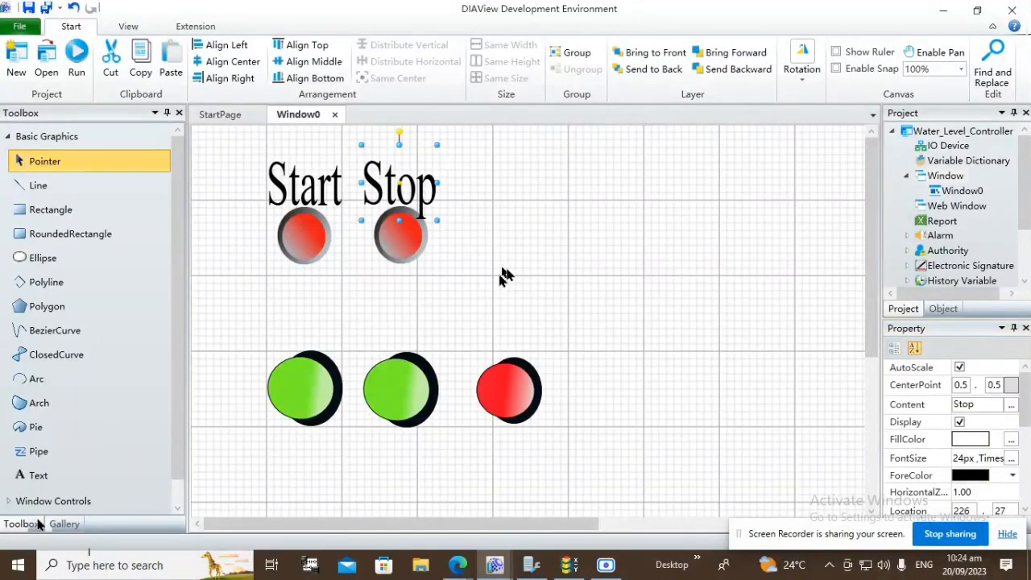
pyautogui.click(625, 310)
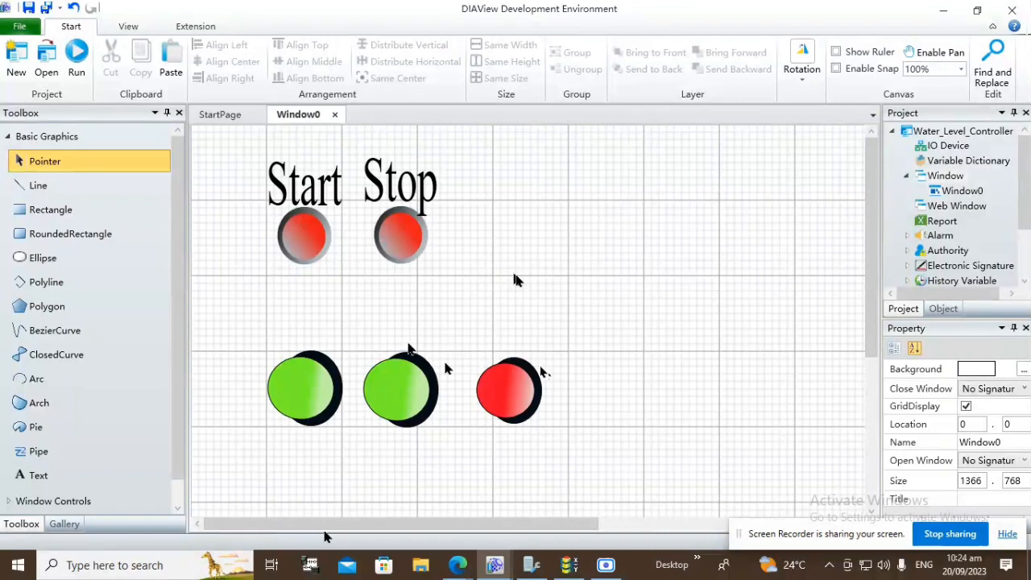
# Place a copy of the "Start" label above the first green light, set its content to "Tank LLS" and nudge it slightly left.
pyautogui.hotkey('ctrl', 'v')
pyautogui.moveTo(328, 213); pyautogui.dragTo(311, 328)
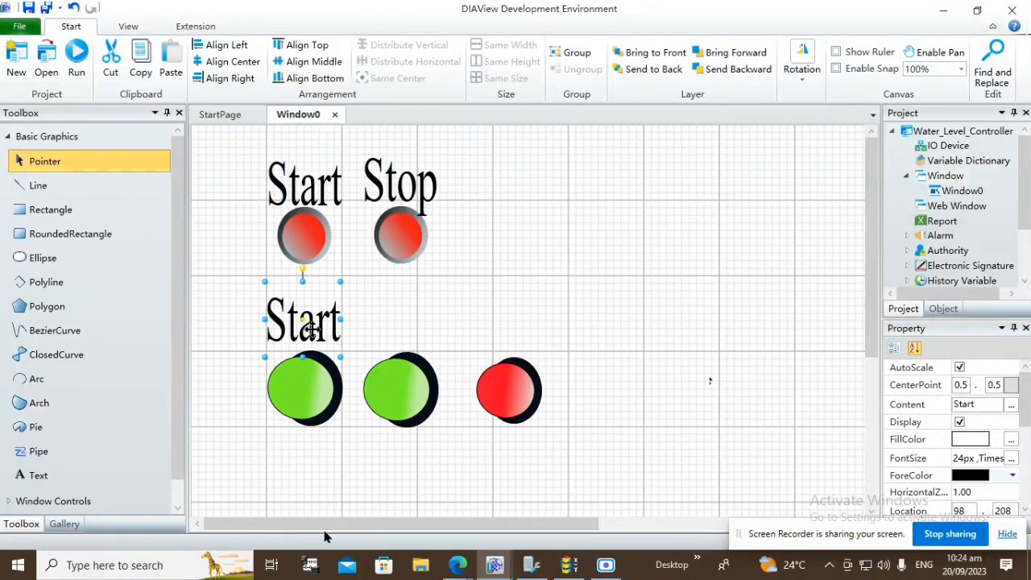
pyautogui.click(951, 405)
pyautogui.write('T')
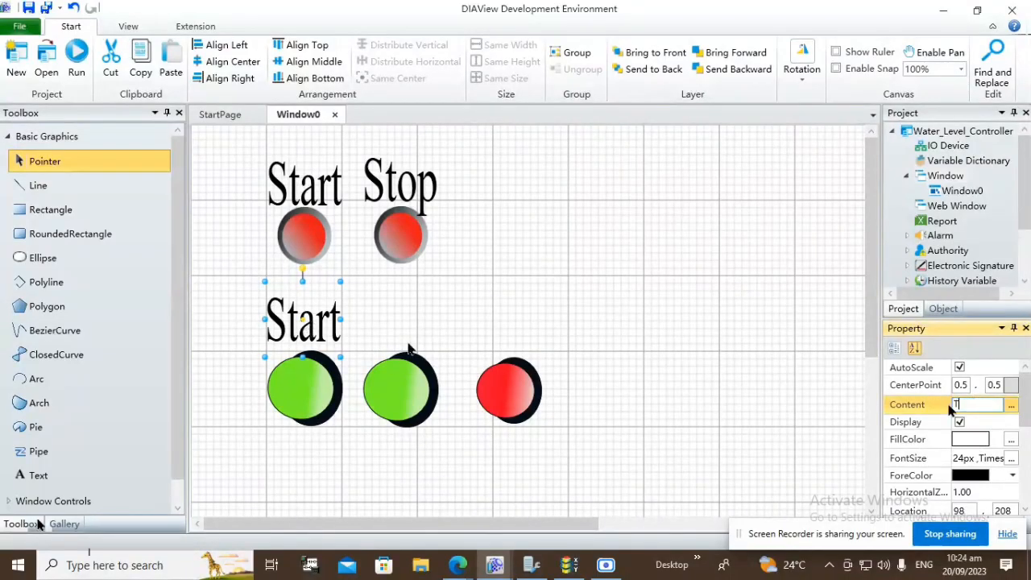
pyautogui.write('ank L')
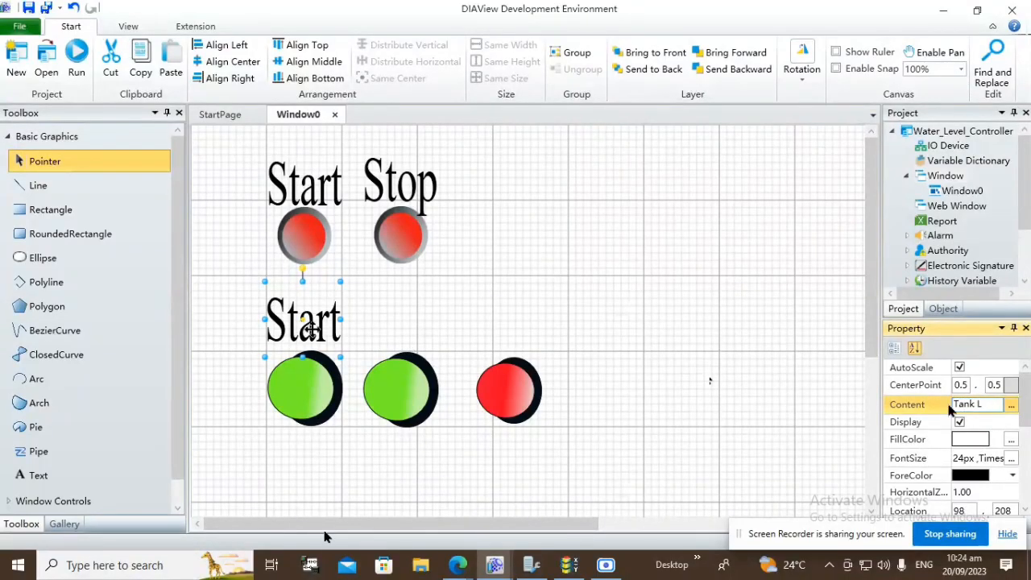
pyautogui.write('LS')
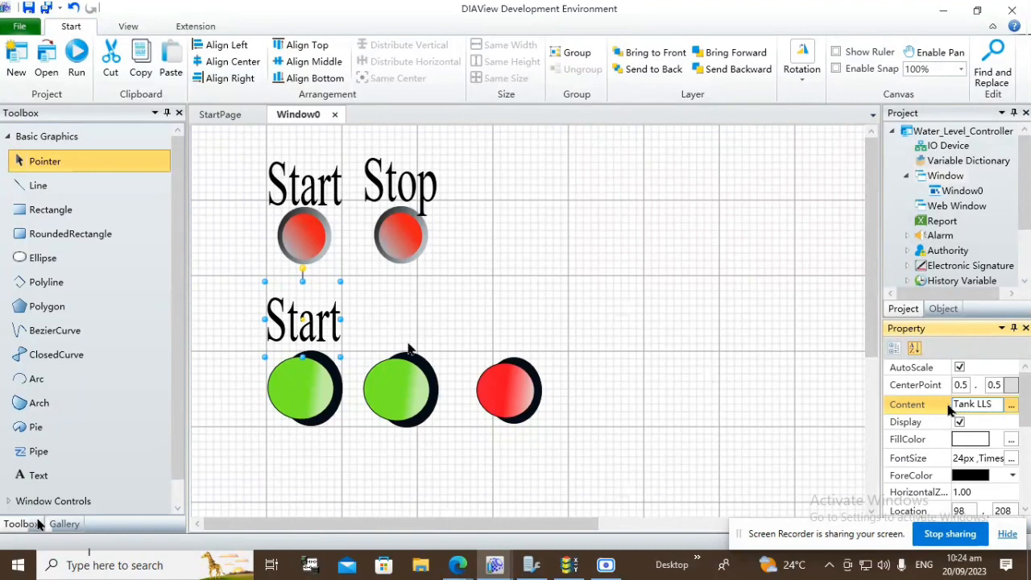
pyautogui.click(691, 371)
pyautogui.click(295, 312)
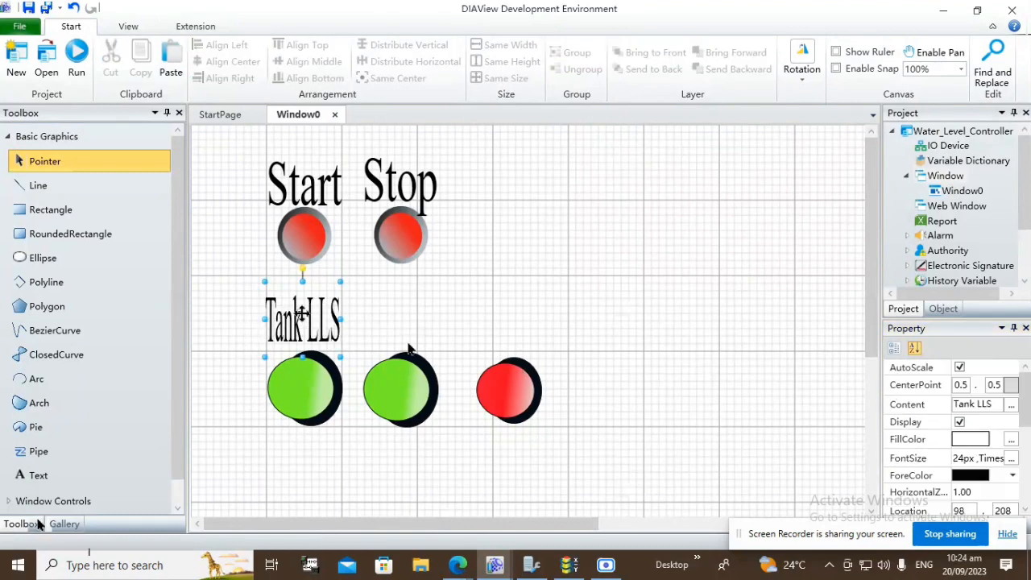
pyautogui.click(564, 311)
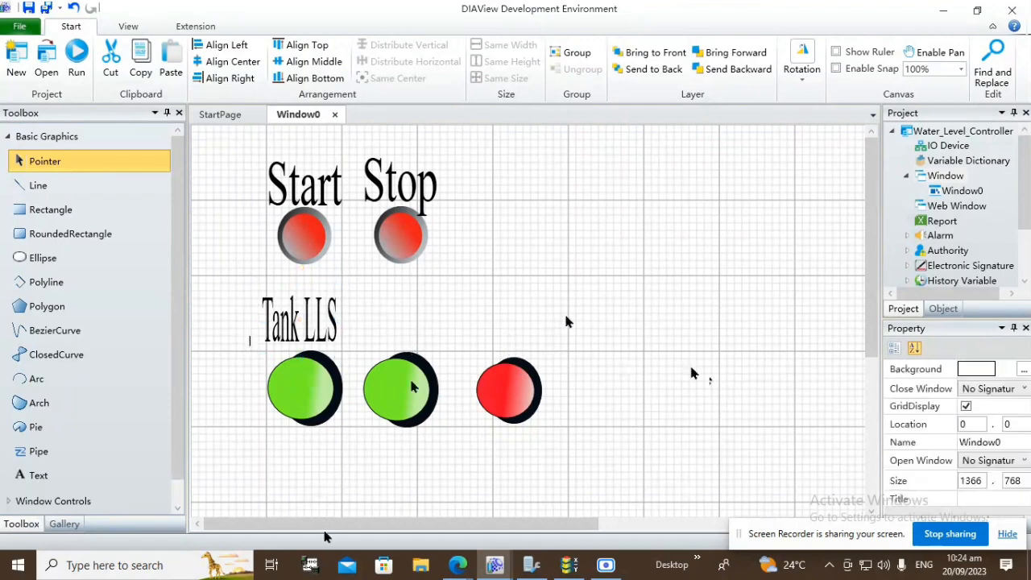
# Duplicate the "Tank LLS" label and place the copy above the second green light.
pyautogui.hotkey('ctrl', 'v')
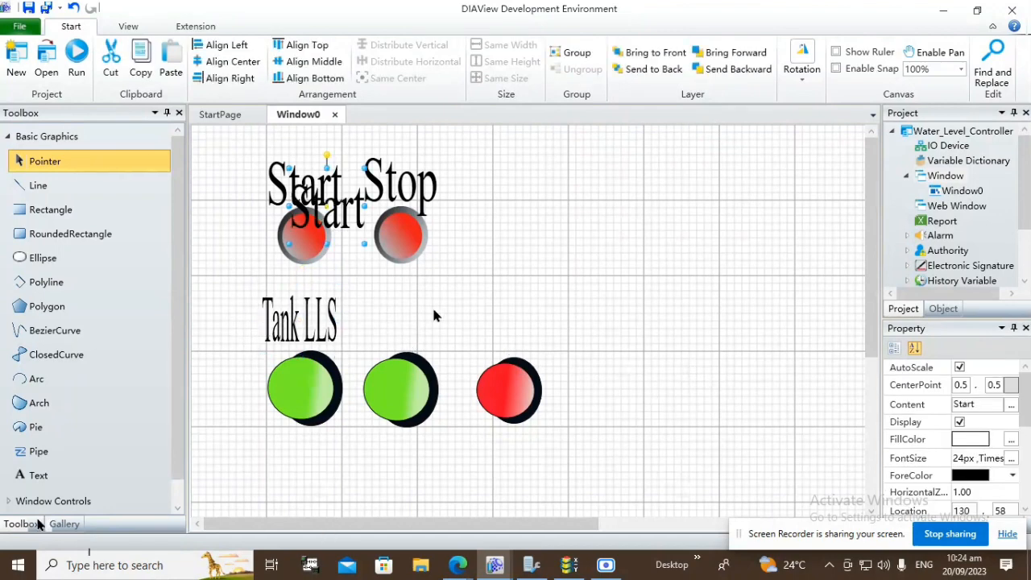
pyautogui.press('Delete')
pyautogui.click(334, 323)
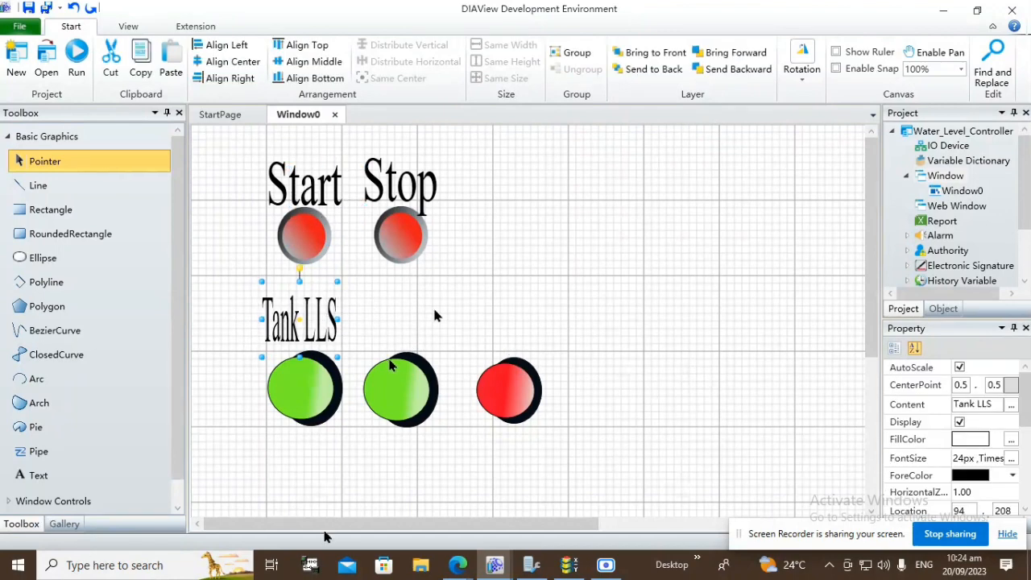
pyautogui.hotkey('ctrl', 'c')
pyautogui.click(433, 315)
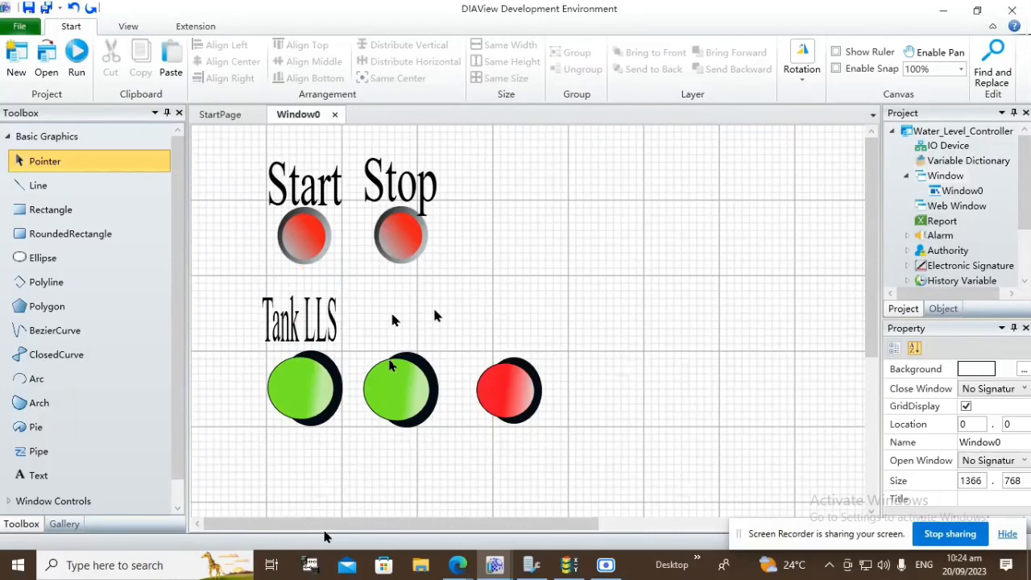
pyautogui.hotkey('ctrl', 'v')
pyautogui.moveTo(330, 326); pyautogui.dragTo(419, 323)
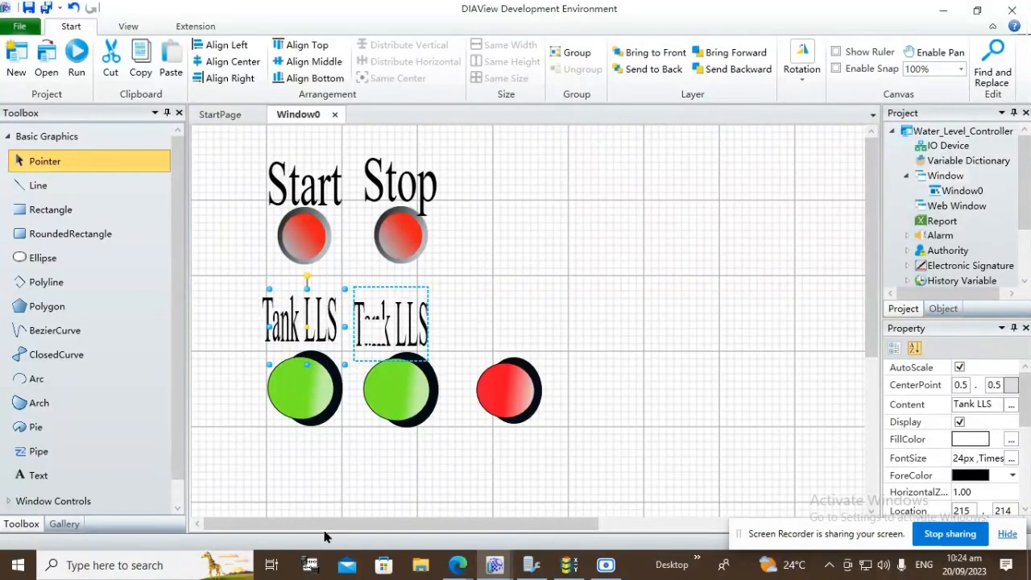
# Set the content of the label above the second green light to "Tank HLS" and shift it slightly right to centre it.
pyautogui.click(992, 405)
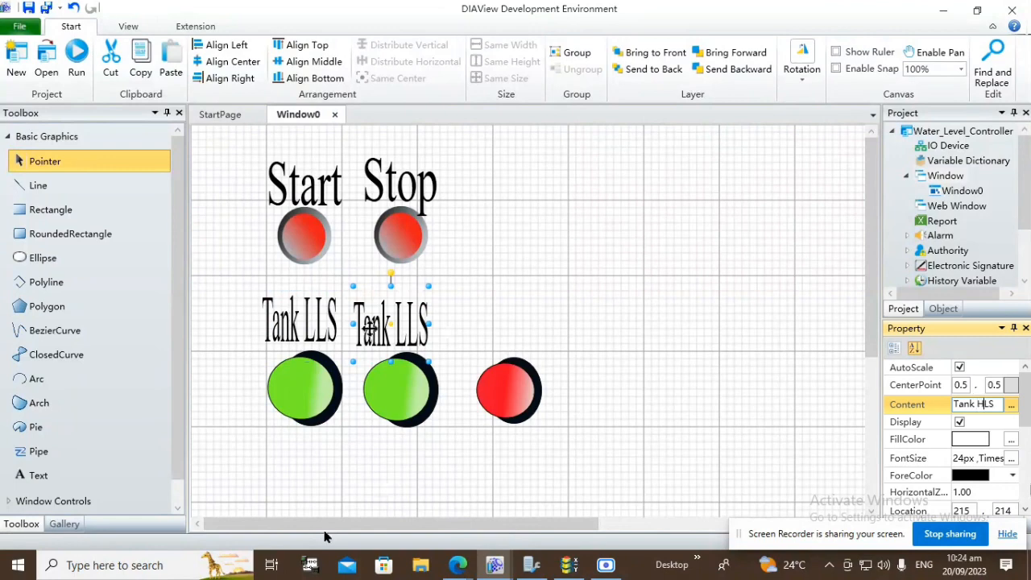
pyautogui.write('H')
pyautogui.click(691, 346)
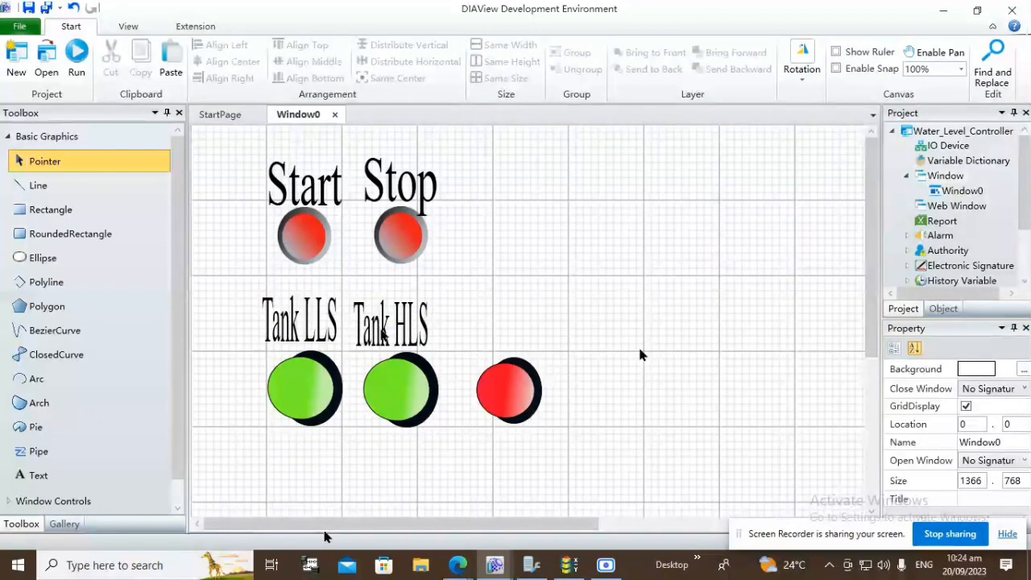
pyautogui.click(381, 329)
pyautogui.moveTo(381, 328); pyautogui.dragTo(389, 326)
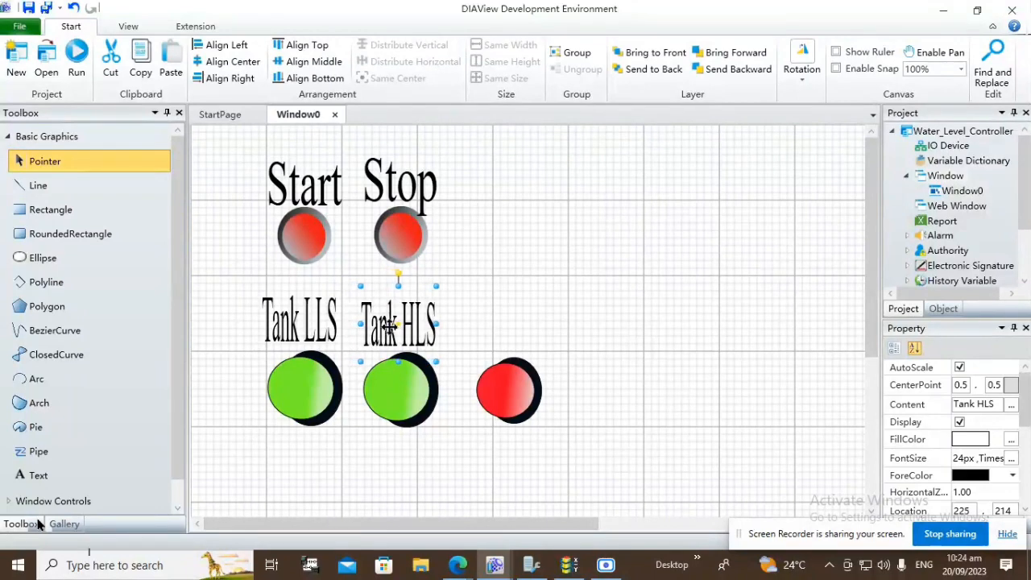
pyautogui.click(518, 324)
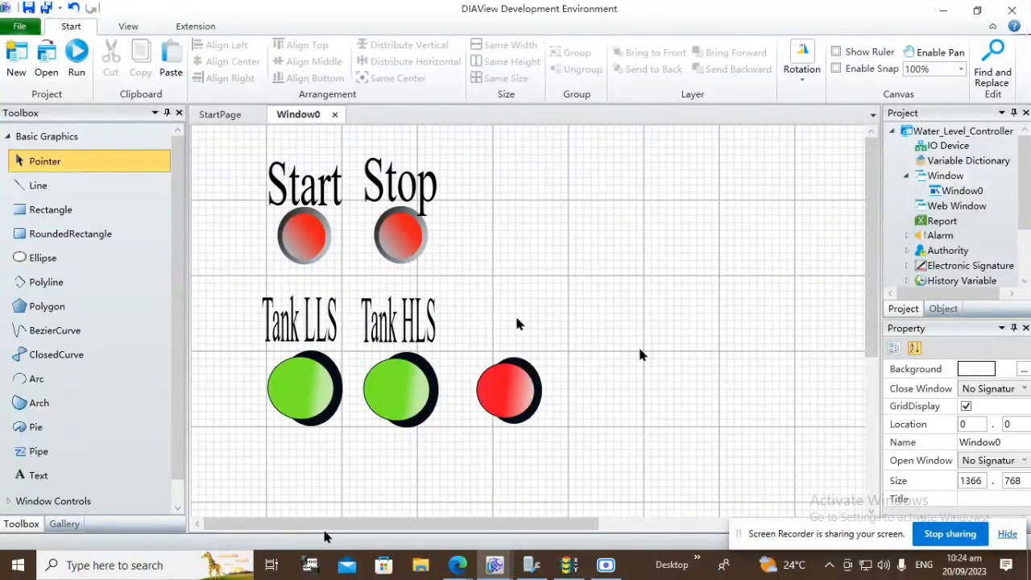
# Place another copy of the "Tank LLS" label above the red indicator light and set its content to "Sump LS".
pyautogui.hotkey('ctrl', 'v')
pyautogui.moveTo(329, 330); pyautogui.dragTo(504, 325)
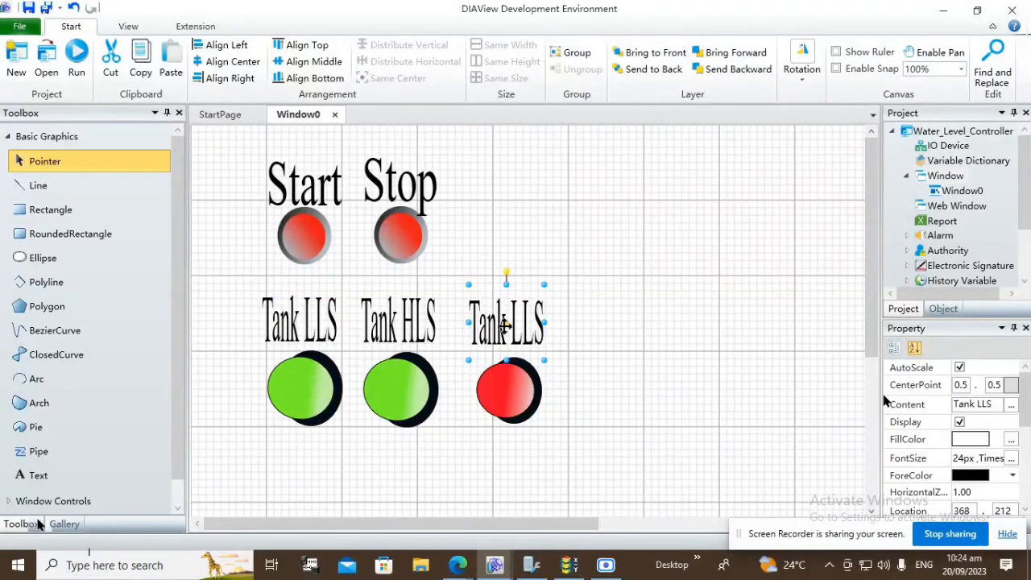
pyautogui.click(959, 404)
pyautogui.doubleClick(955, 404)
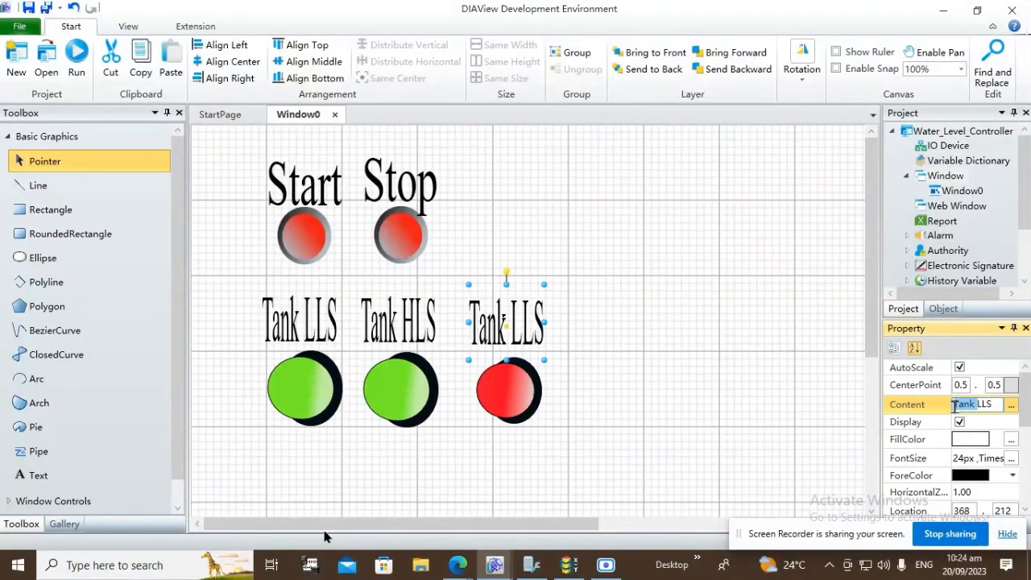
pyautogui.write('Sump')
pyautogui.click(986, 404)
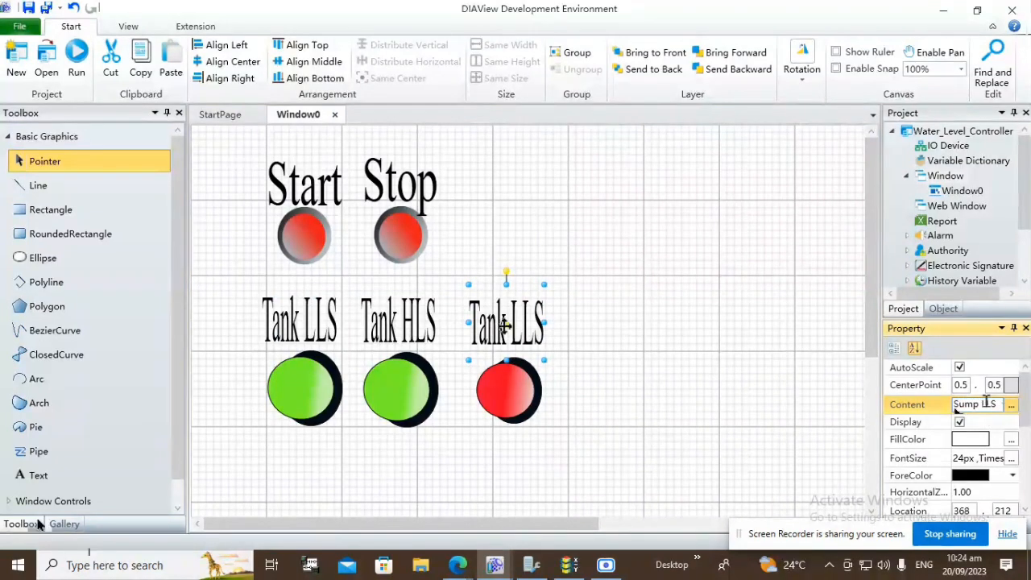
pyautogui.press('BackSpace')
pyautogui.click(654, 391)
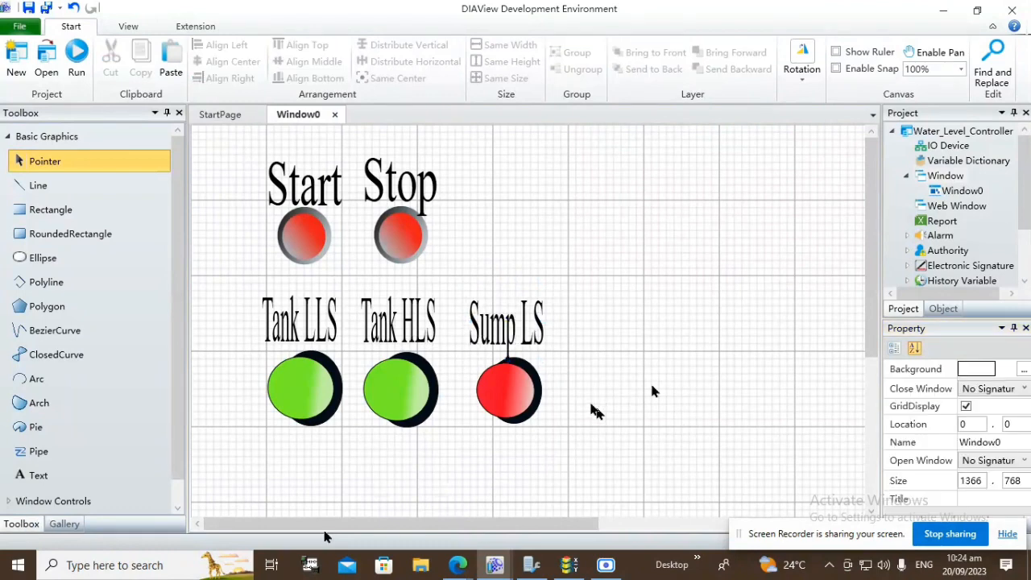
pyautogui.moveTo(555, 525); pyautogui.dragTo(595, 524)
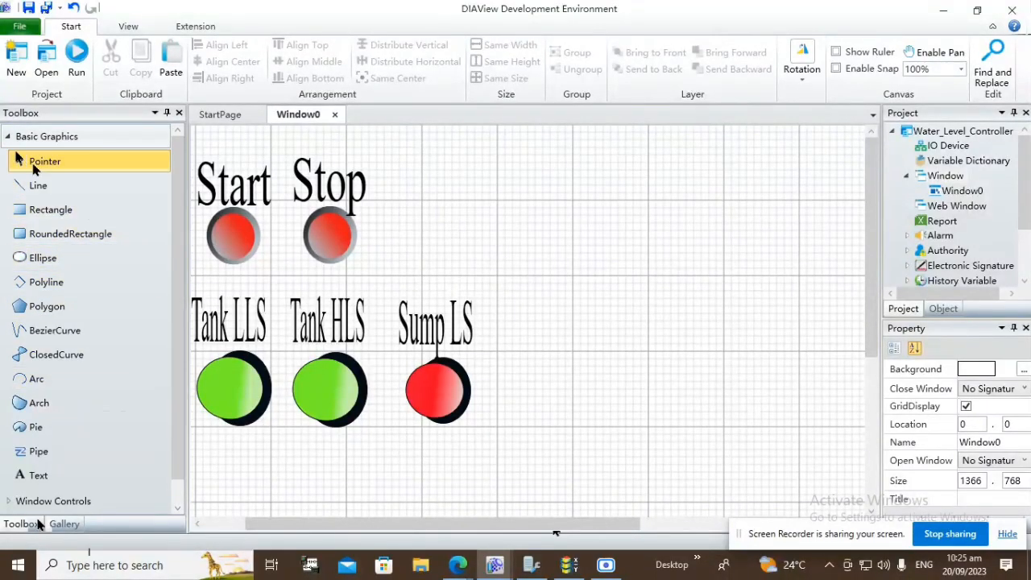
# Place a Diode4 indicator about 95 × 98 beside the "Sump LS" light.
pyautogui.click(32, 136)
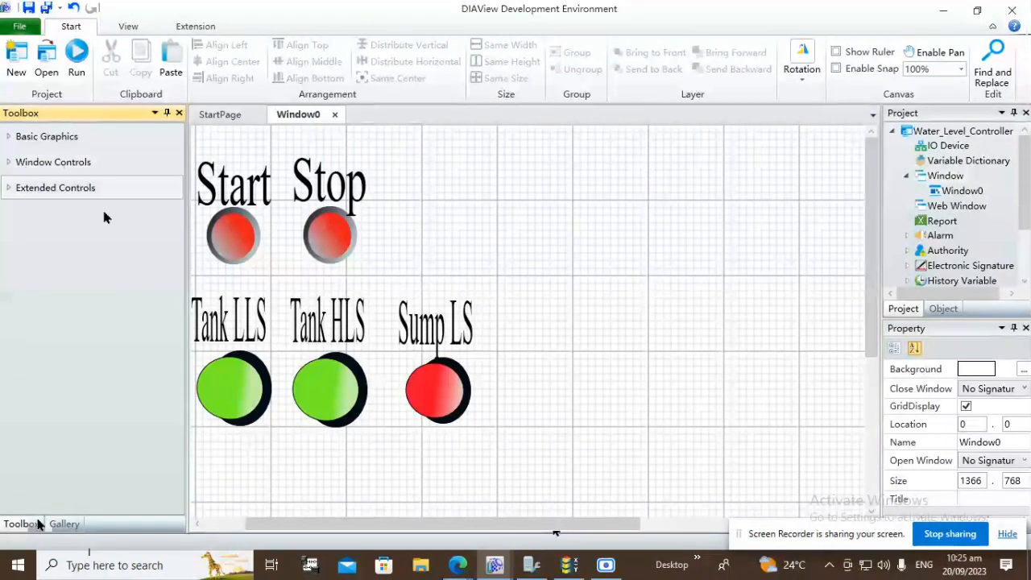
pyautogui.click(64, 523)
pyautogui.scroll(2, 132, 293)
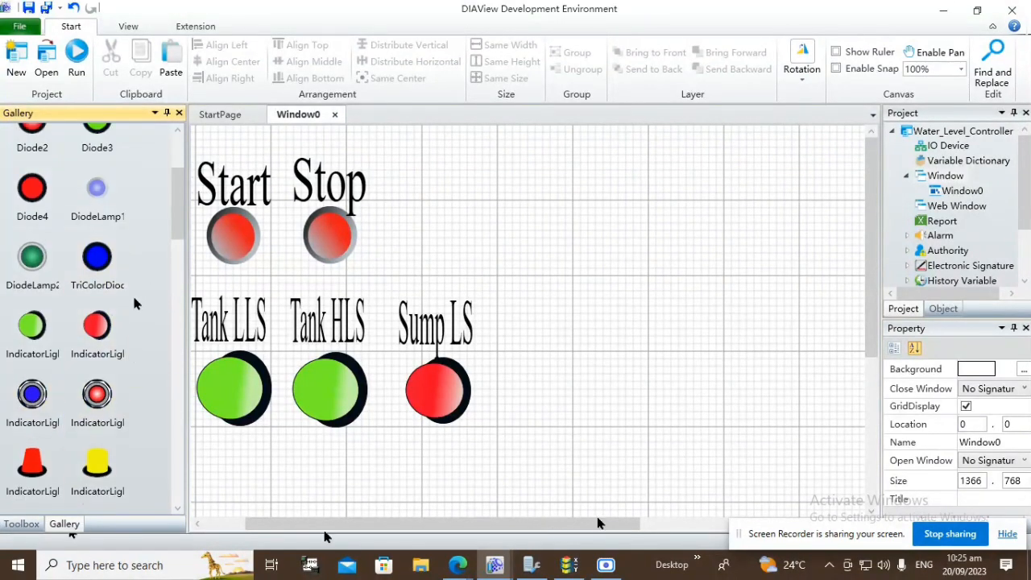
pyautogui.click(25, 225)
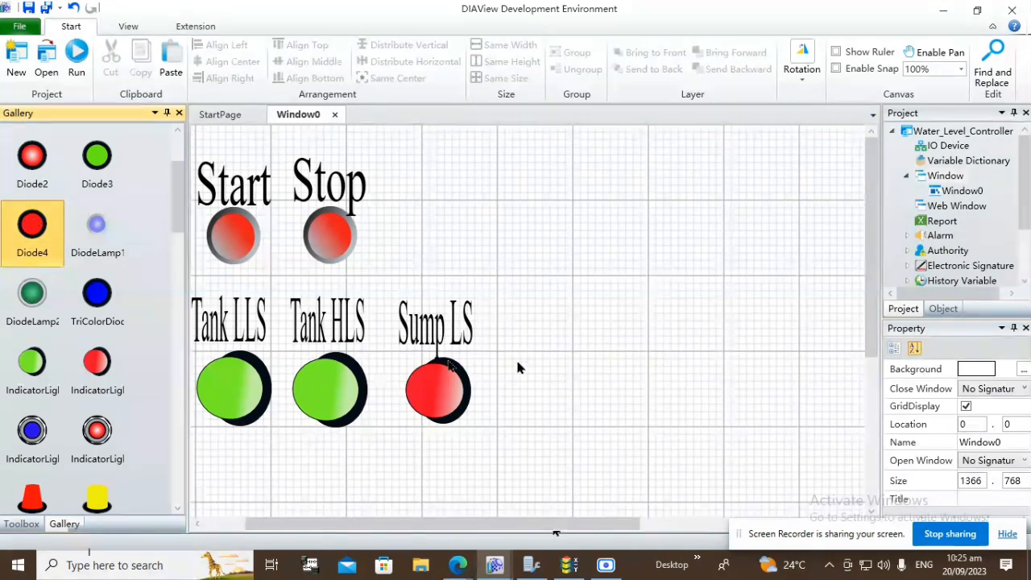
pyautogui.moveTo(502, 353); pyautogui.dragTo(571, 427)
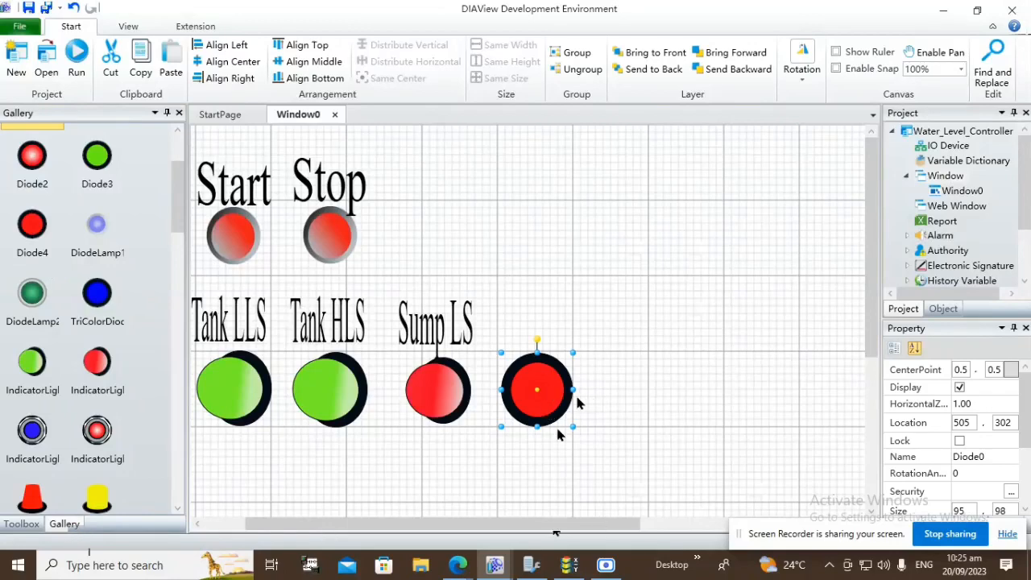
# Add a text label above the new diode indicator and set its content to "Motor Status".
pyautogui.click(24, 525)
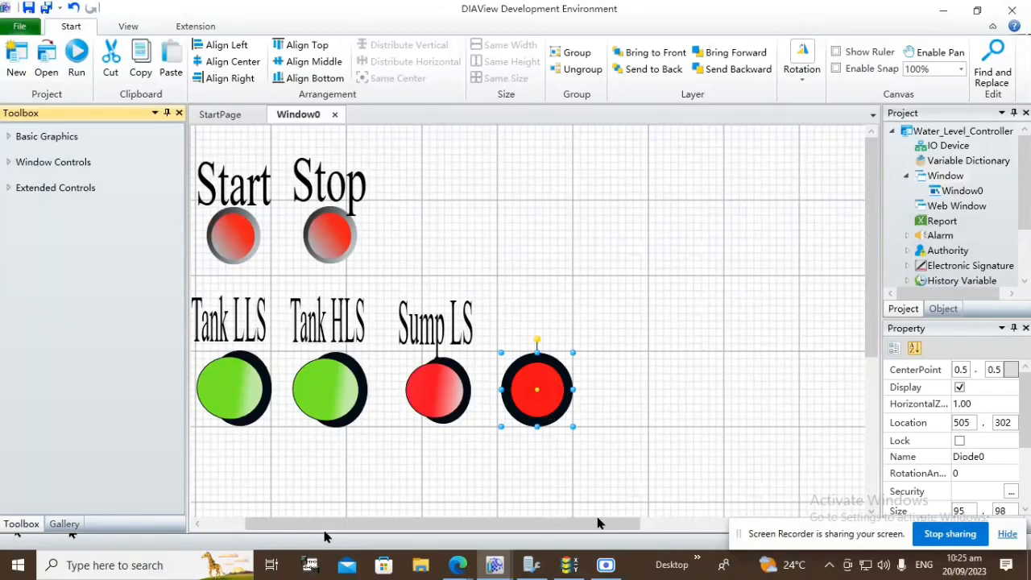
pyautogui.click(10, 137)
pyautogui.click(49, 475)
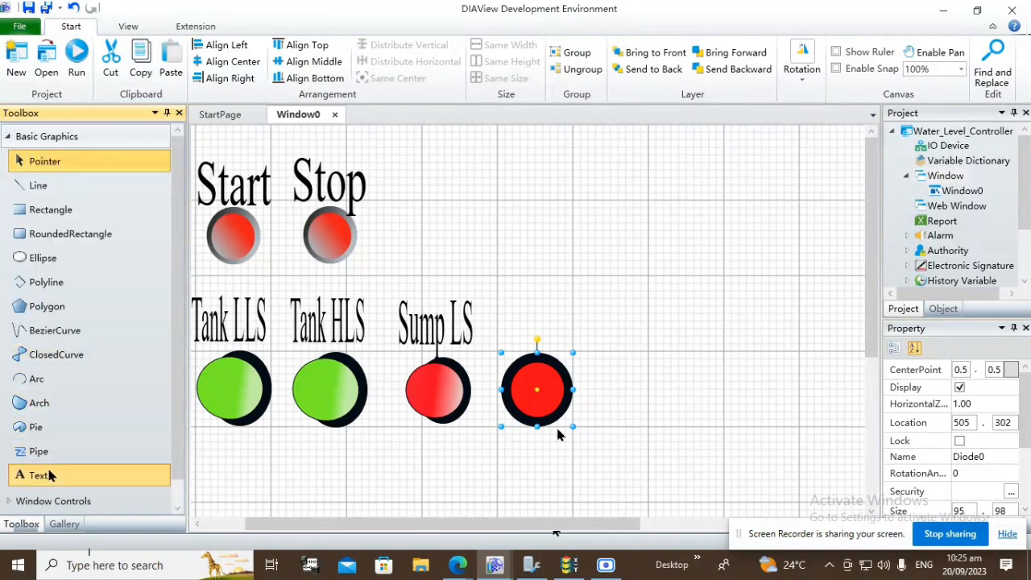
pyautogui.click(503, 325)
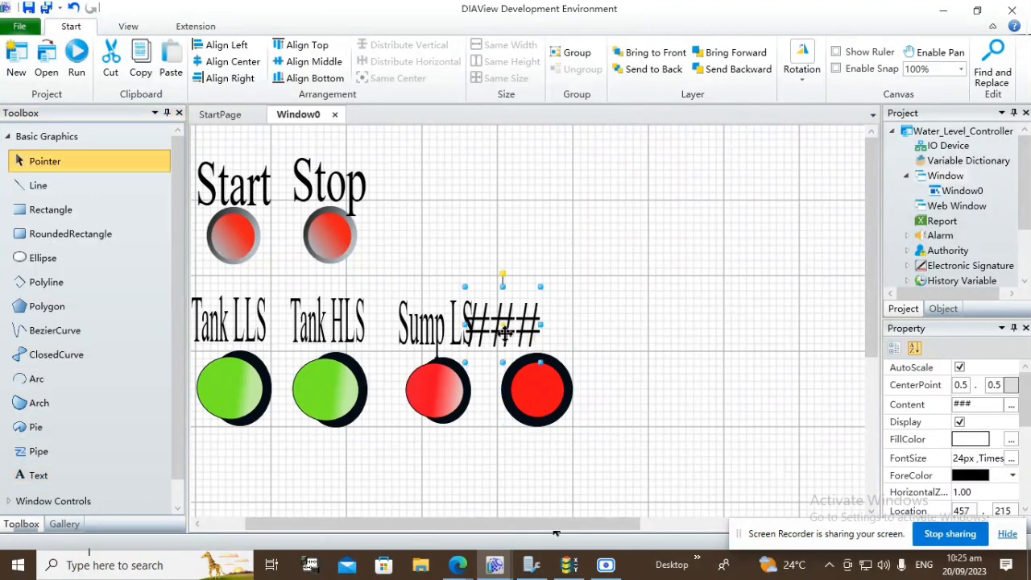
pyautogui.click(979, 404)
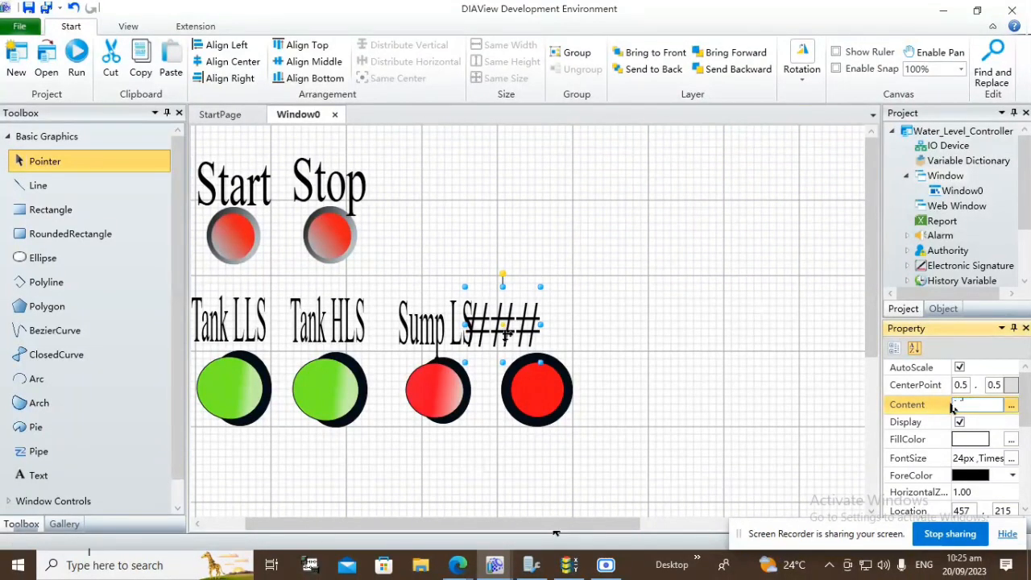
pyautogui.write('Motor Sta')
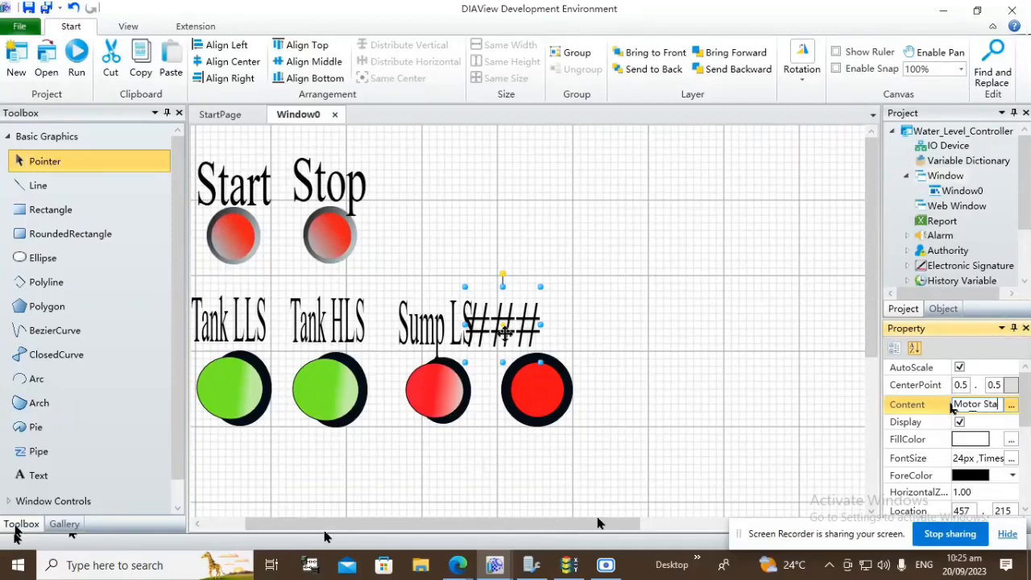
pyautogui.write('tus')
pyautogui.click(597, 392)
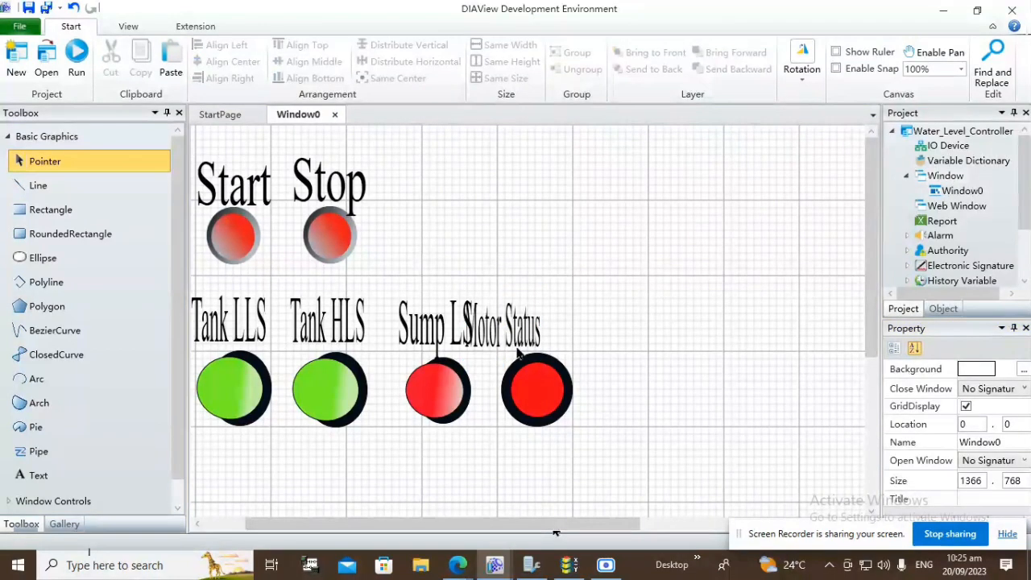
# Nudge the "Motor Status" label right and slightly up to location 496, 210, centred above its indicator.
pyautogui.click(512, 344)
pyautogui.press('Right')
pyautogui.press('Right')
pyautogui.press('Right')
pyautogui.press('Right')
pyautogui.press('Right')
pyautogui.press('Right')
pyautogui.press('Right')
pyautogui.press('Right')
pyautogui.press('Right')
pyautogui.press('Right')
pyautogui.press('Right')
pyautogui.press('Right')
pyautogui.press('Right')
pyautogui.press('Right')
pyautogui.press('Right')
pyautogui.press('Right')
pyautogui.press('Right')
pyautogui.press('Right')
pyautogui.press('Right')
pyautogui.press('Right')
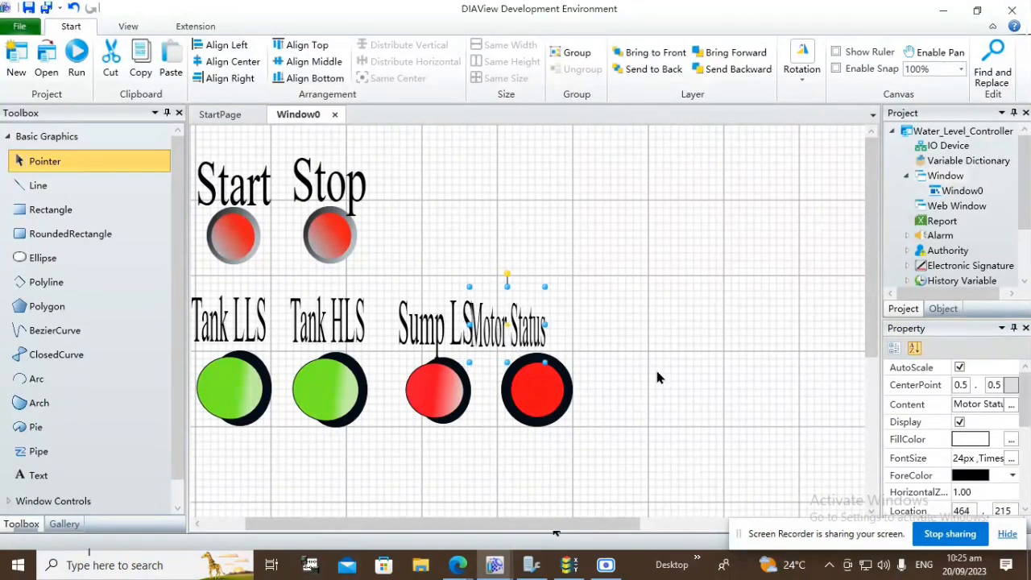
pyautogui.press('Right')
pyautogui.press('Right')
pyautogui.press('Up')
pyautogui.press('Up')
pyautogui.press('Up')
pyautogui.press('Up')
pyautogui.press('Up')
pyautogui.press('Up')
pyautogui.press('Up')
pyautogui.press('Up')
pyautogui.press('Up')
pyautogui.press('Up')
pyautogui.press('Up')
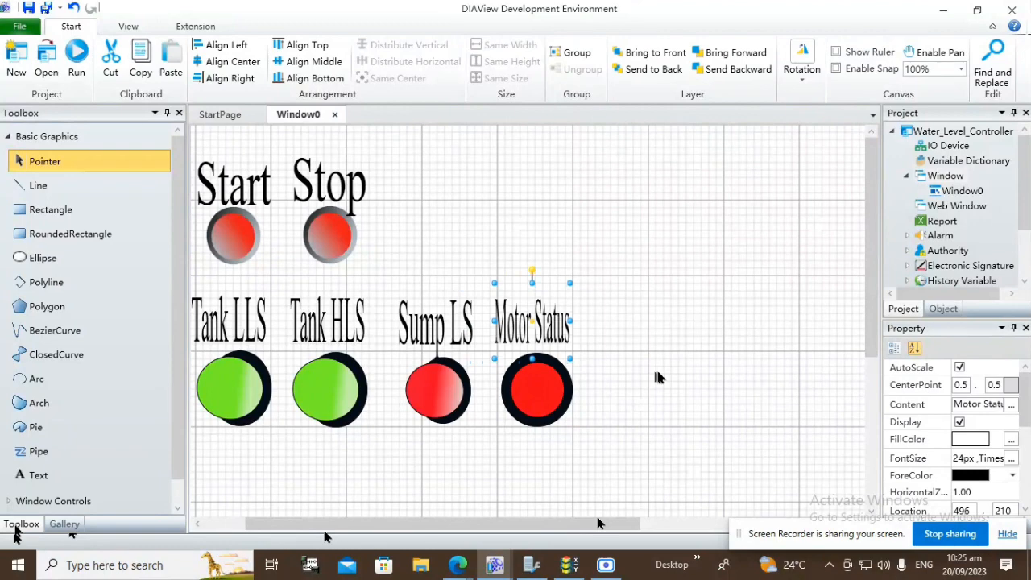
# Draw a rectangle enclosing all the buttons, lights and labels, and send it to the back as a panel background.
pyautogui.moveTo(597, 524); pyautogui.dragTo(554, 524)
pyautogui.click(836, 367)
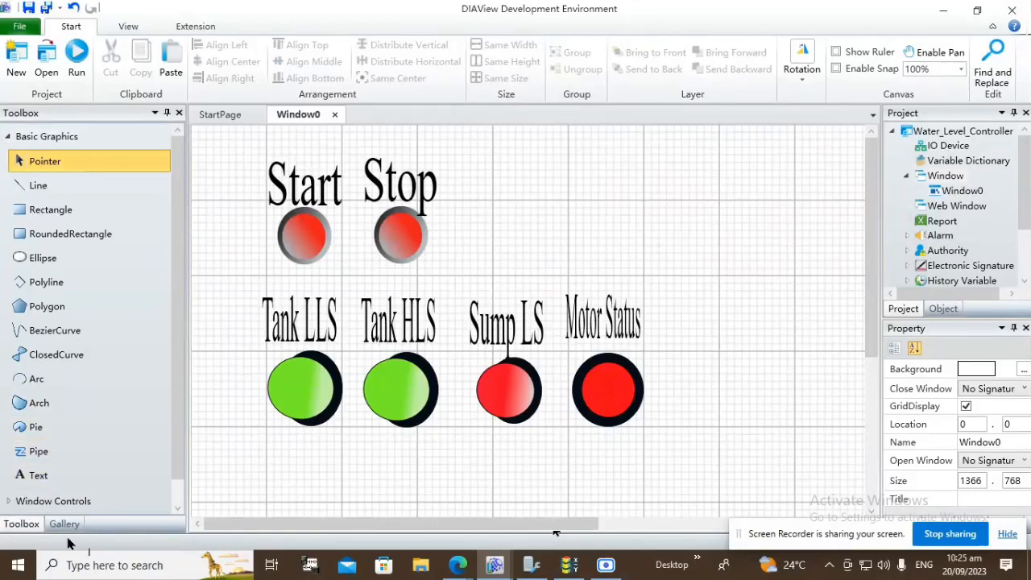
pyautogui.click(16, 212)
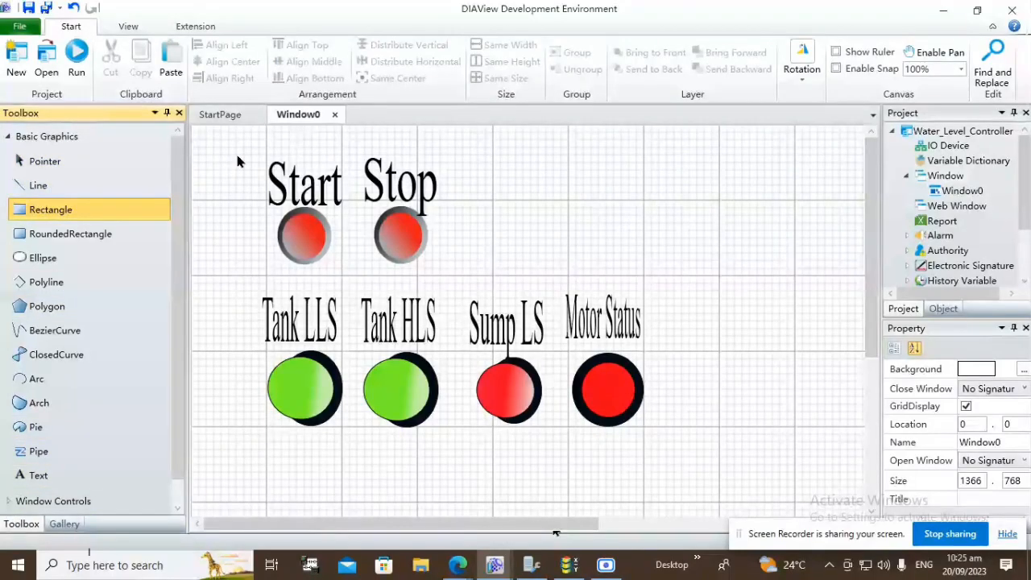
pyautogui.moveTo(234, 147); pyautogui.dragTo(669, 448)
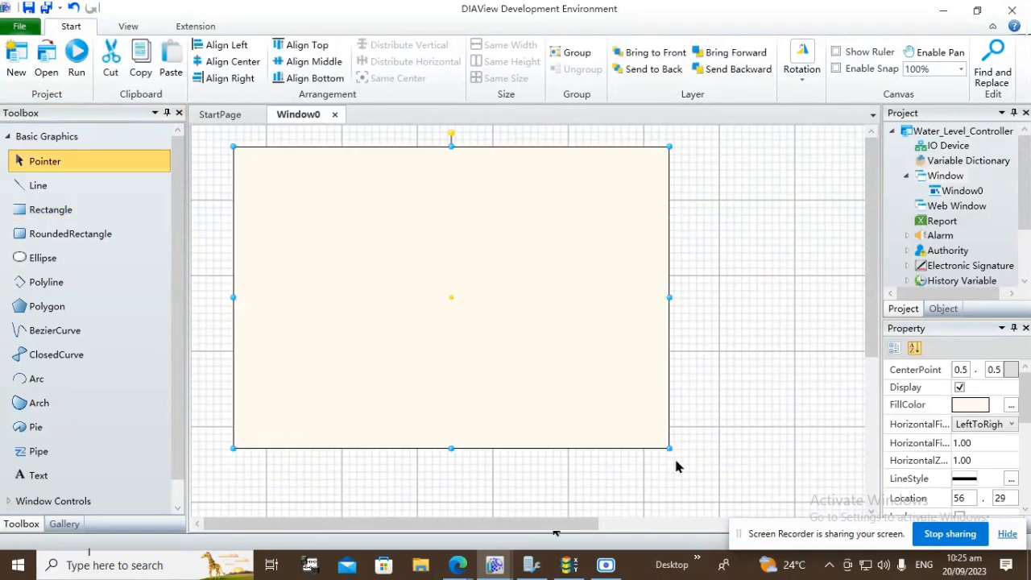
pyautogui.rightClick(505, 263)
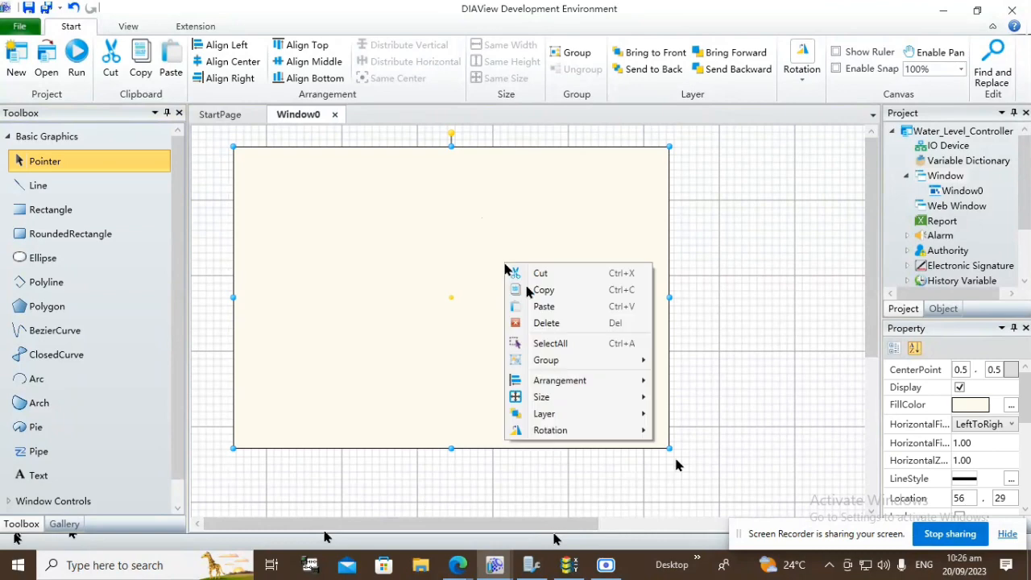
pyautogui.moveTo(561, 415)
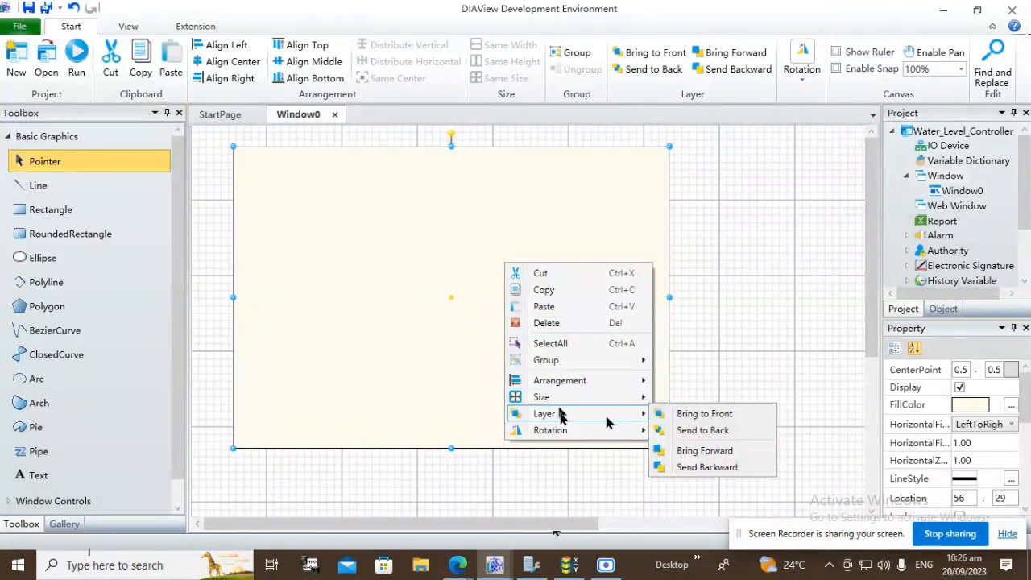
pyautogui.click(706, 431)
pyautogui.click(723, 404)
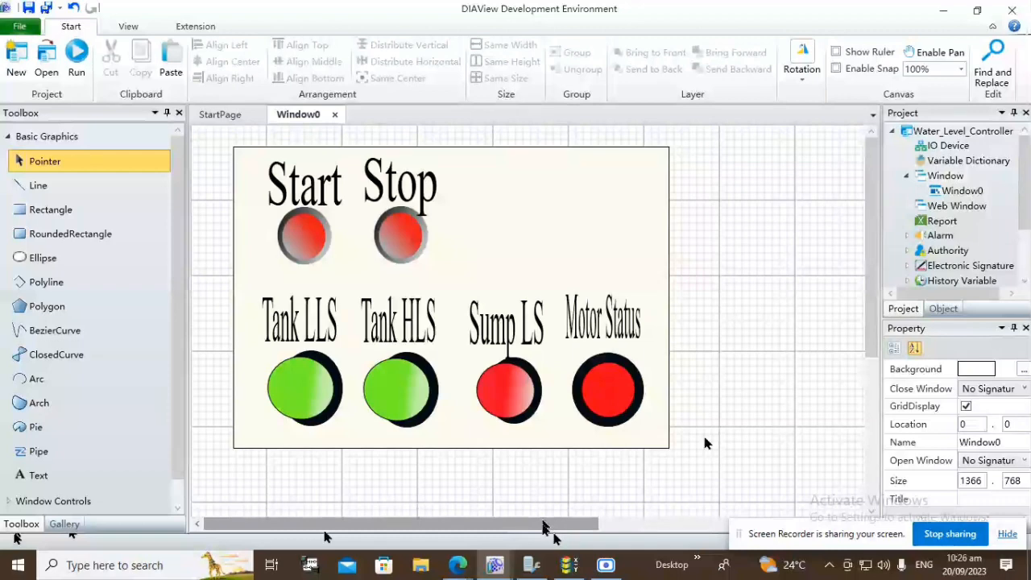
# Place an Elevate1 tower from the Valve Vessel symbols, about 202 × 305, in the empty area right of the control panel.
pyautogui.moveTo(546, 528); pyautogui.dragTo(752, 491)
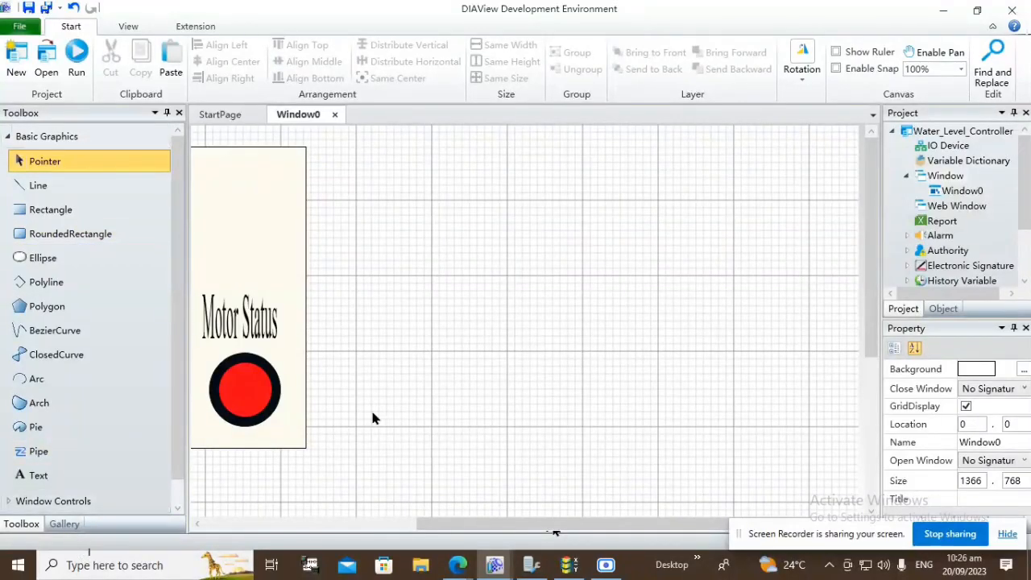
pyautogui.click(65, 524)
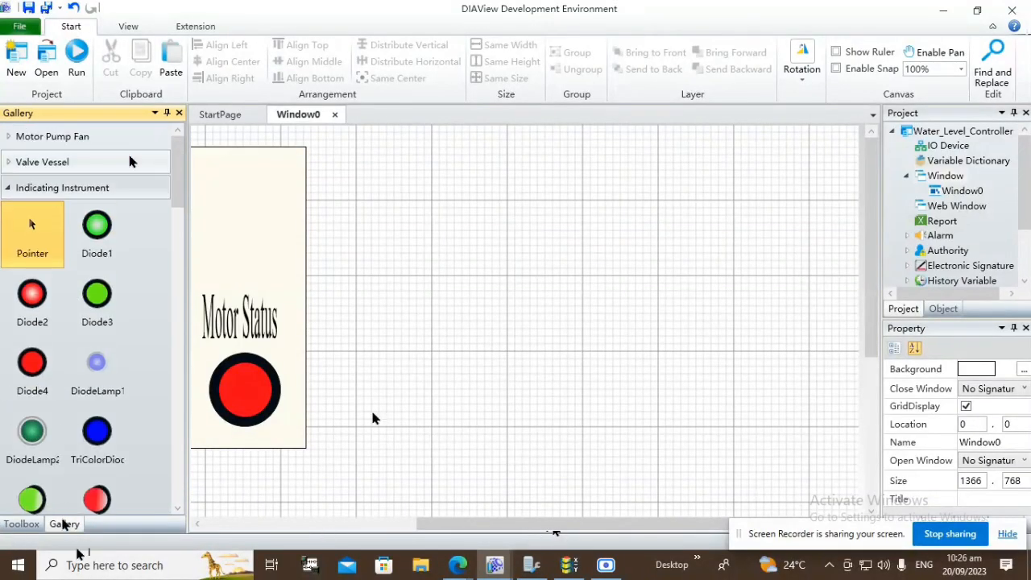
pyautogui.click(10, 163)
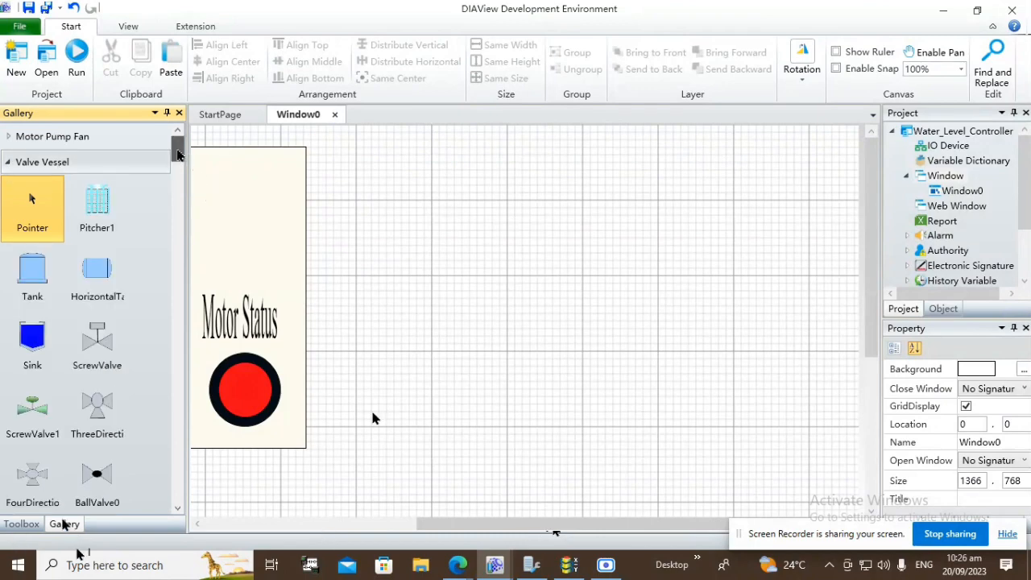
pyautogui.scroll(-5, 179, 154)
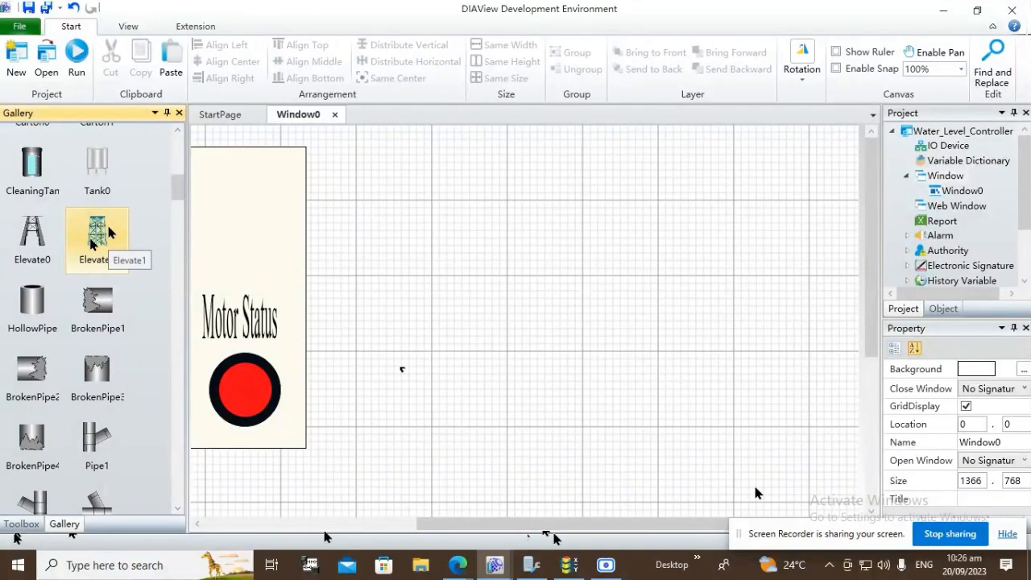
pyautogui.click(97, 234)
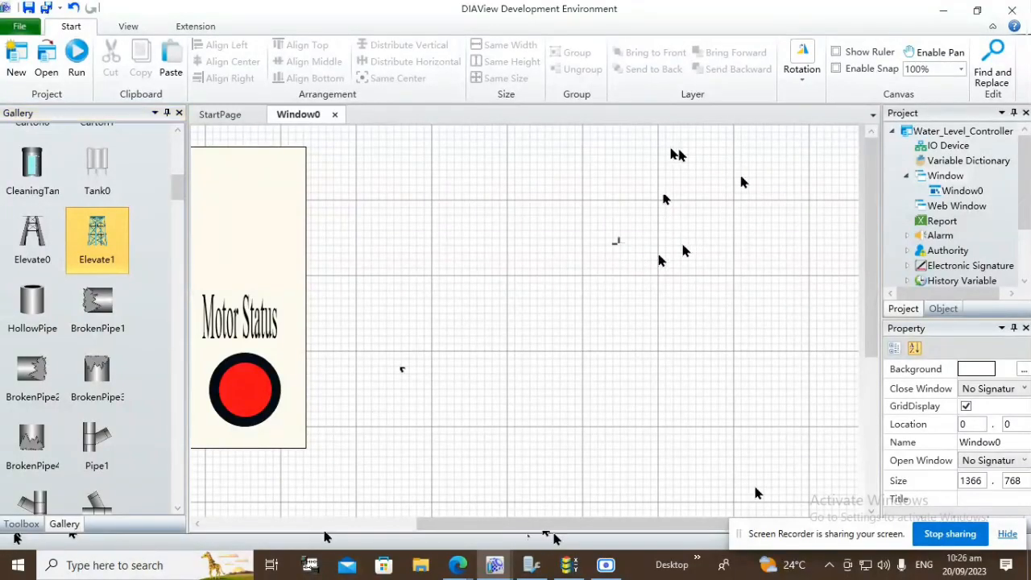
pyautogui.moveTo(619, 243); pyautogui.dragTo(771, 474)
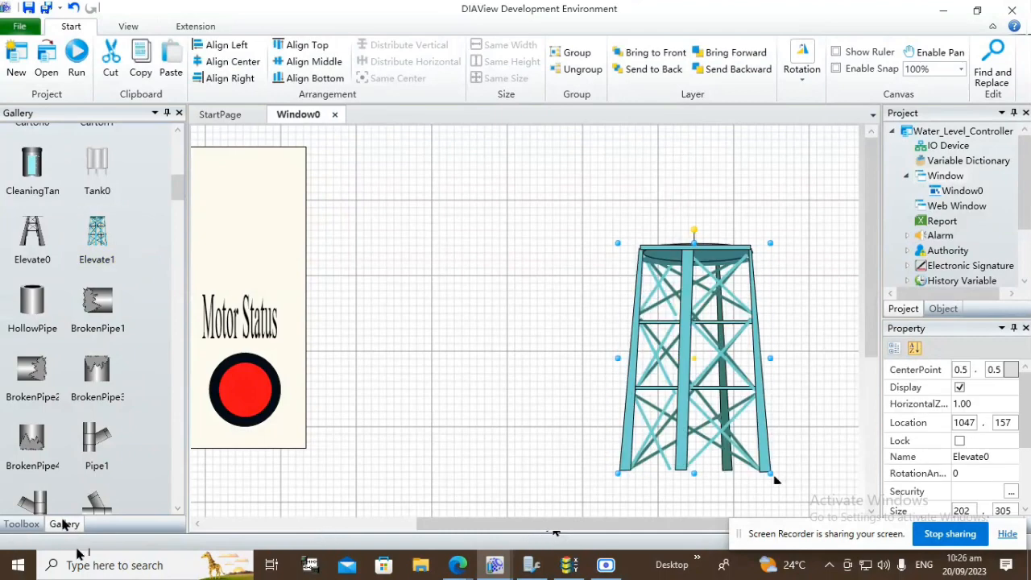
pyautogui.click(802, 362)
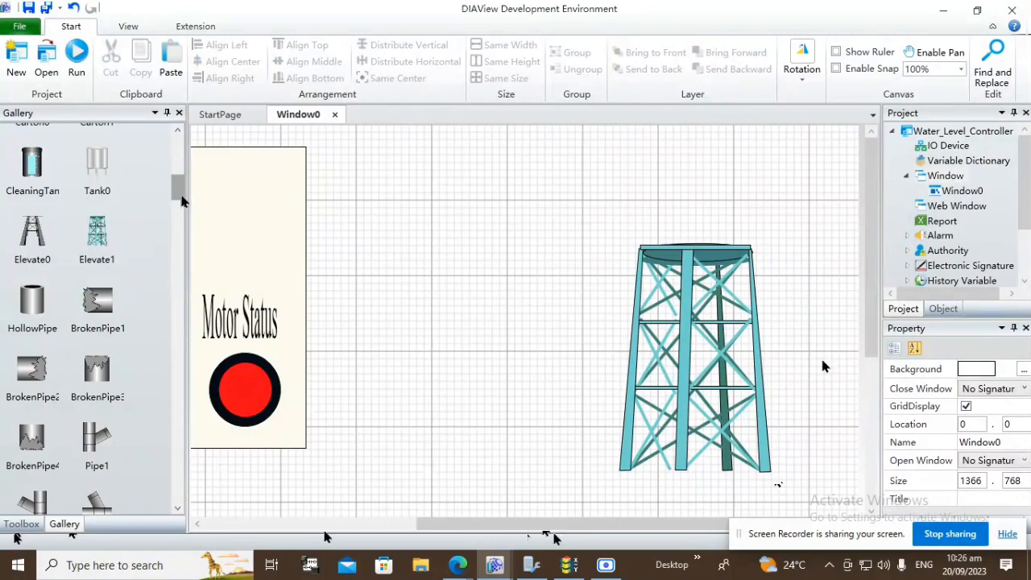
# Place a Tank33 about 120 × 132 on top of the tower and shift the tower down to location 1047, 189.
pyautogui.moveTo(179, 187); pyautogui.dragTo(196, 379)
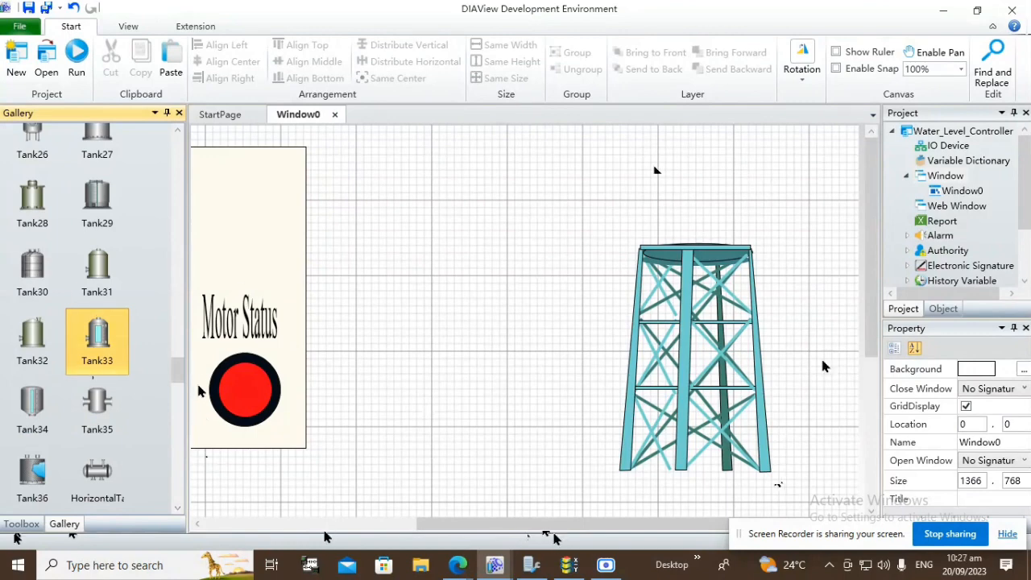
pyautogui.moveTo(650, 147); pyautogui.dragTo(739, 243)
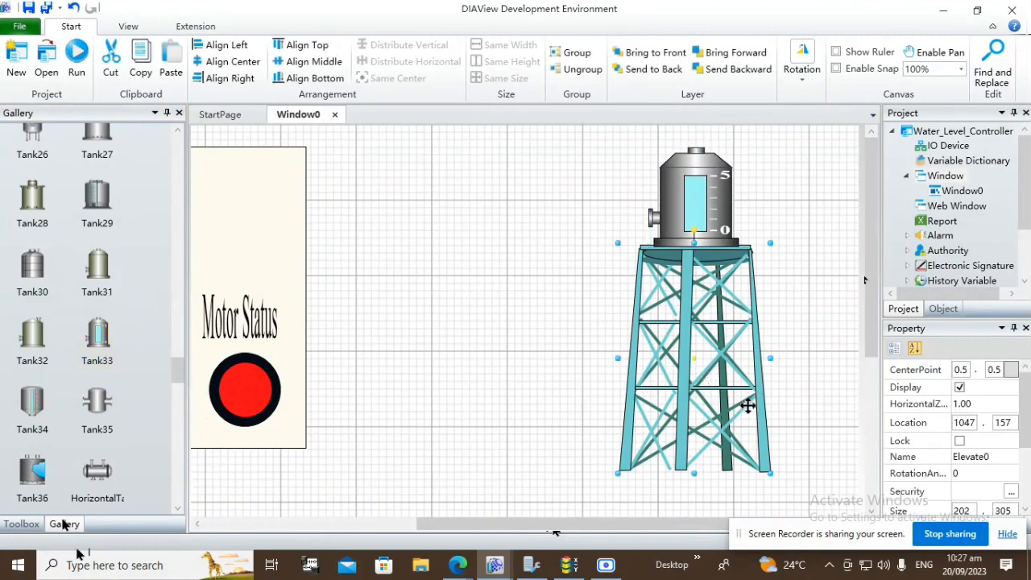
pyautogui.press('Down')
pyautogui.press('Down')
pyautogui.press('Down')
pyautogui.press('Down')
pyautogui.press('Down')
pyautogui.press('Down')
pyautogui.press('Down')
pyautogui.press('Down')
pyautogui.press('Down')
pyautogui.press('Down')
pyautogui.press('Down')
pyautogui.press('Down')
pyautogui.press('Down')
pyautogui.press('Down')
pyautogui.press('Down')
pyautogui.press('Down')
pyautogui.press('Down')
pyautogui.press('Down')
pyautogui.press('Down')
pyautogui.press('Down')
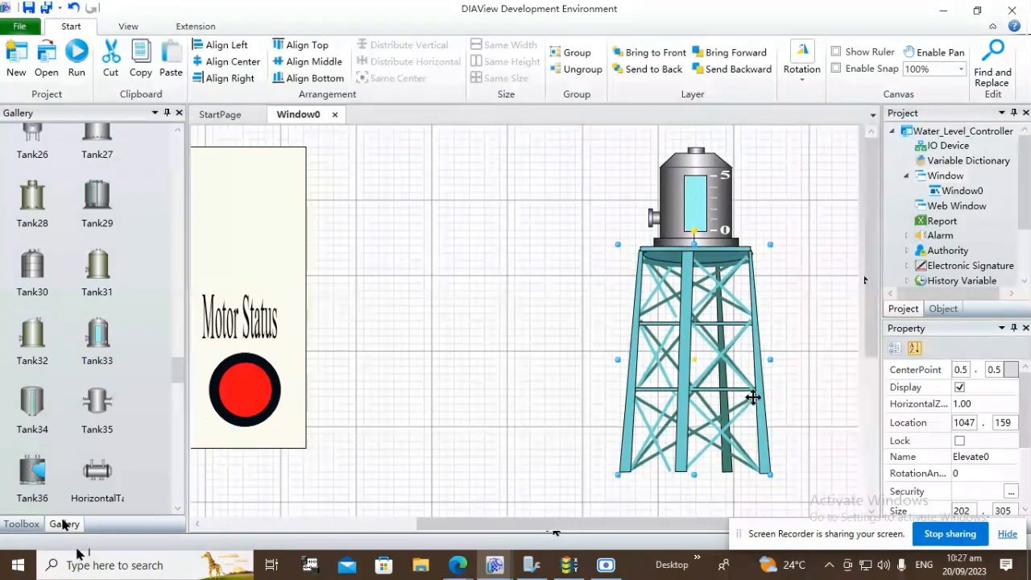
# Move the tank down onto the tower, widen it to about 129 and adjust it to location 1081, 59.
pyautogui.click(720, 204)
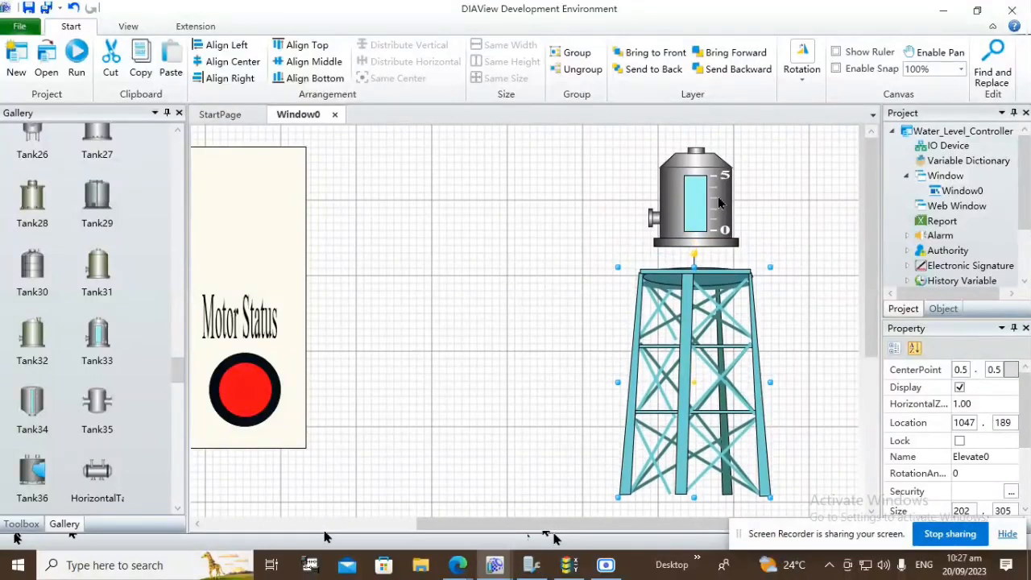
pyautogui.press('Down')
pyautogui.press('Down')
pyautogui.press('Down')
pyautogui.press('Down')
pyautogui.press('Down')
pyautogui.press('Down')
pyautogui.press('Down')
pyautogui.press('Down')
pyautogui.press('Down')
pyautogui.press('Down')
pyautogui.press('Down')
pyautogui.press('Down')
pyautogui.press('Down')
pyautogui.press('Down')
pyautogui.press('Down')
pyautogui.press('Down')
pyautogui.press('Down')
pyautogui.press('Down')
pyautogui.press('Down')
pyautogui.press('Down')
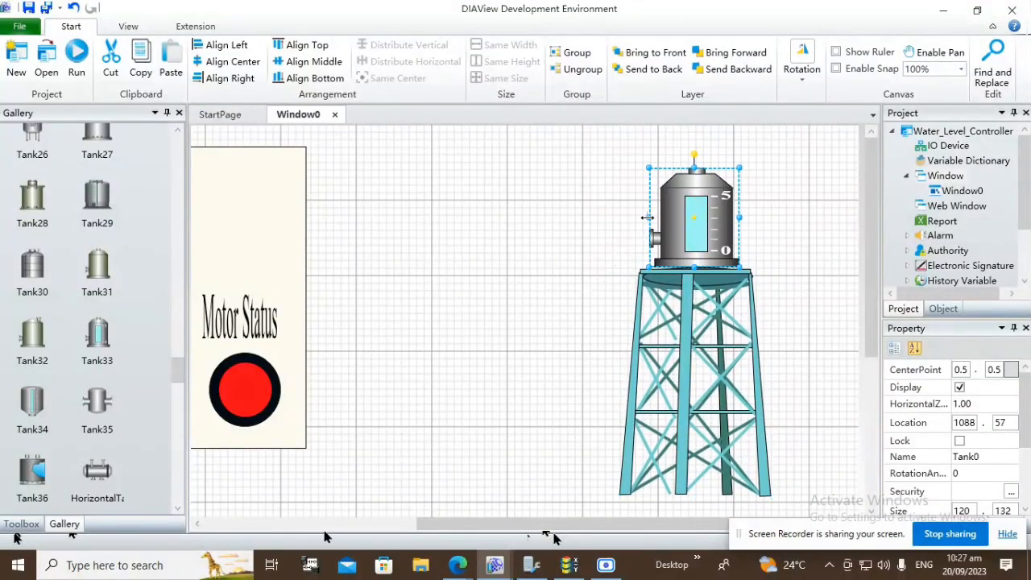
pyautogui.moveTo(648, 216); pyautogui.dragTo(642, 217)
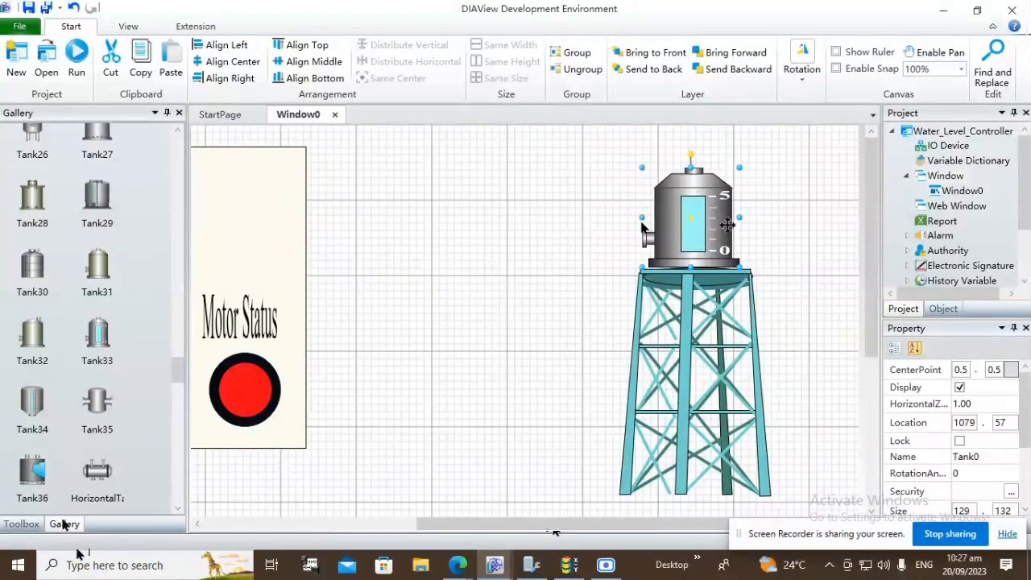
pyautogui.press('Right')
pyautogui.press('Right')
pyautogui.press('Down')
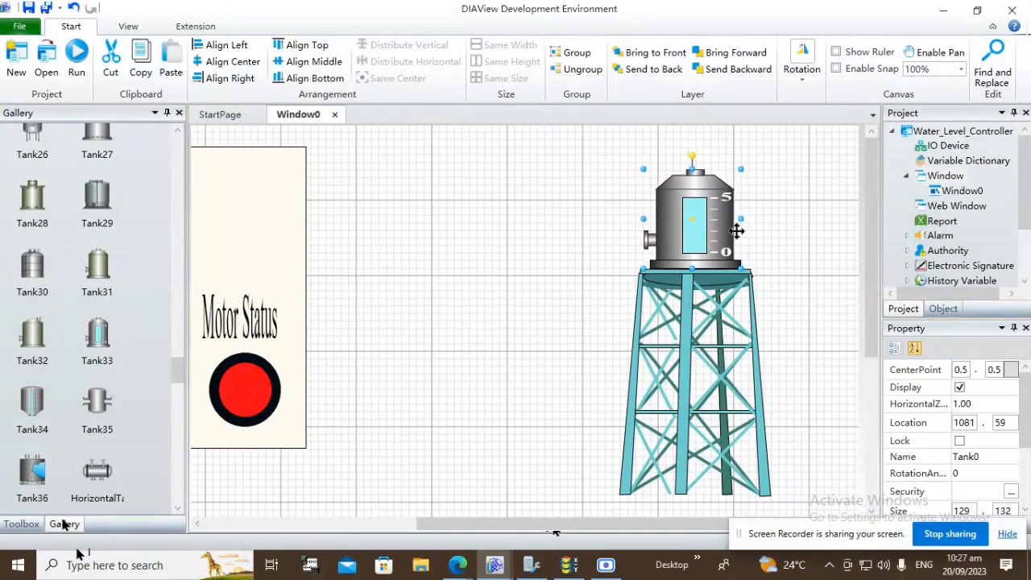
pyautogui.click(793, 229)
# Place a Sink from the Valve Vessel symbols, about 339 × 202, in the empty area below the control panel and tower.
pyautogui.scroll(-2, 793, 228)
pyautogui.scroll(-4, 793, 234)
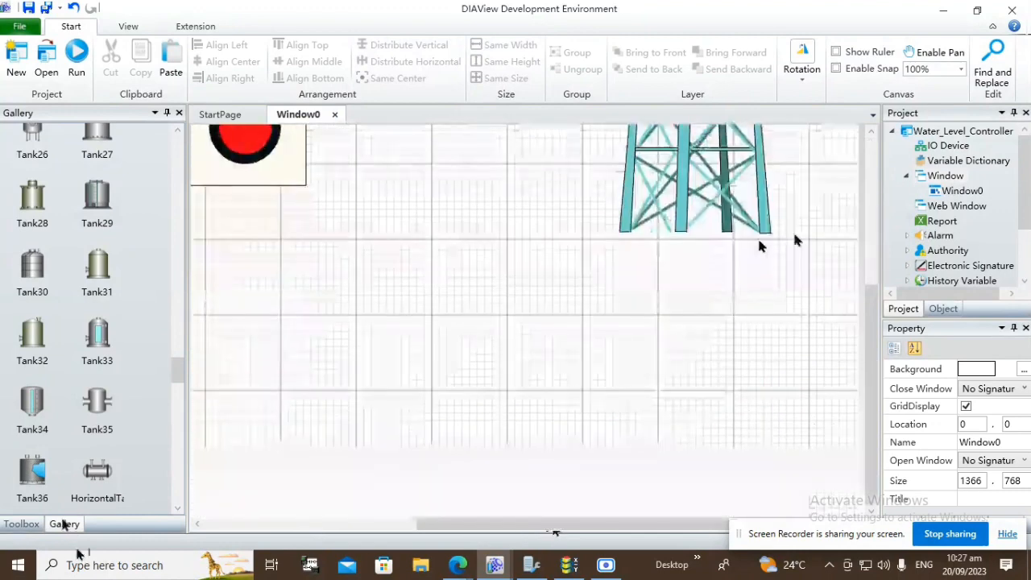
pyautogui.scroll(15, 132, 346)
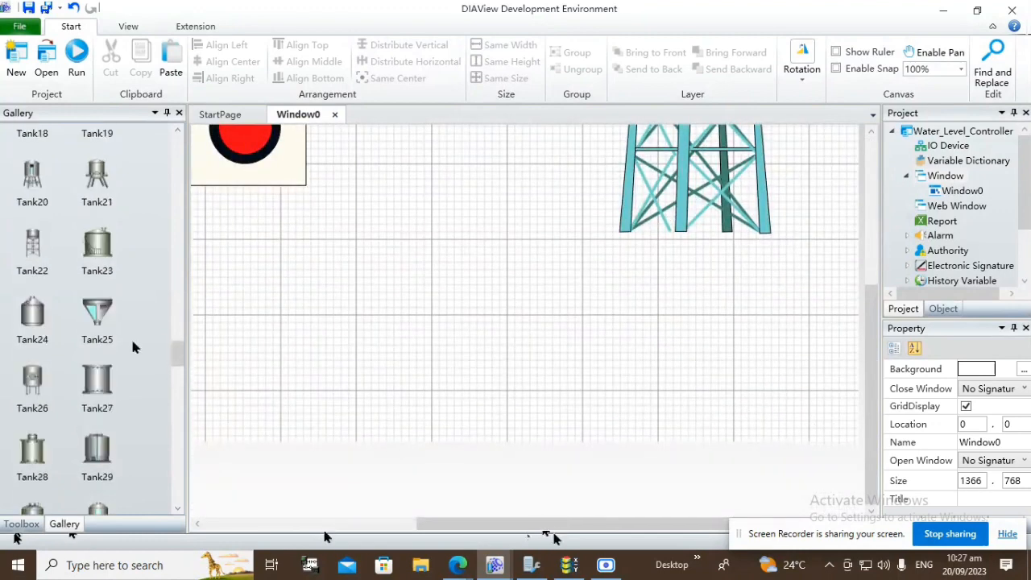
pyautogui.scroll(15, 133, 347)
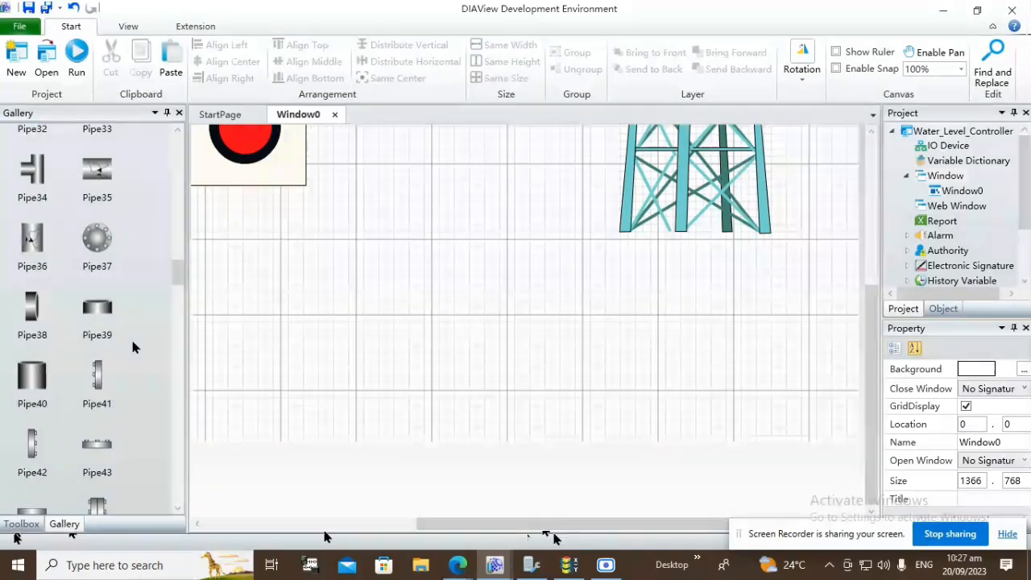
pyautogui.scroll(15, 133, 347)
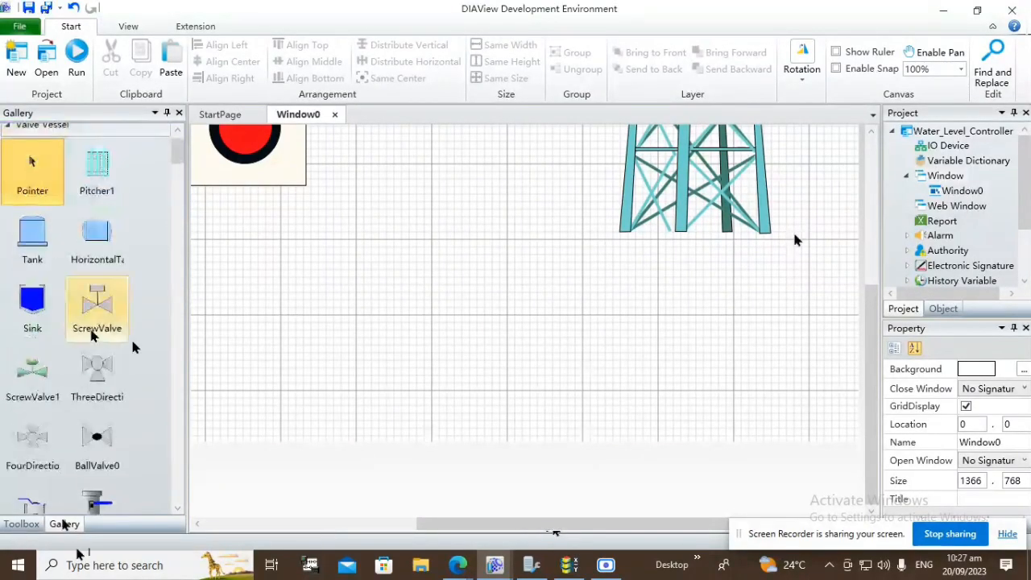
pyautogui.click(32, 307)
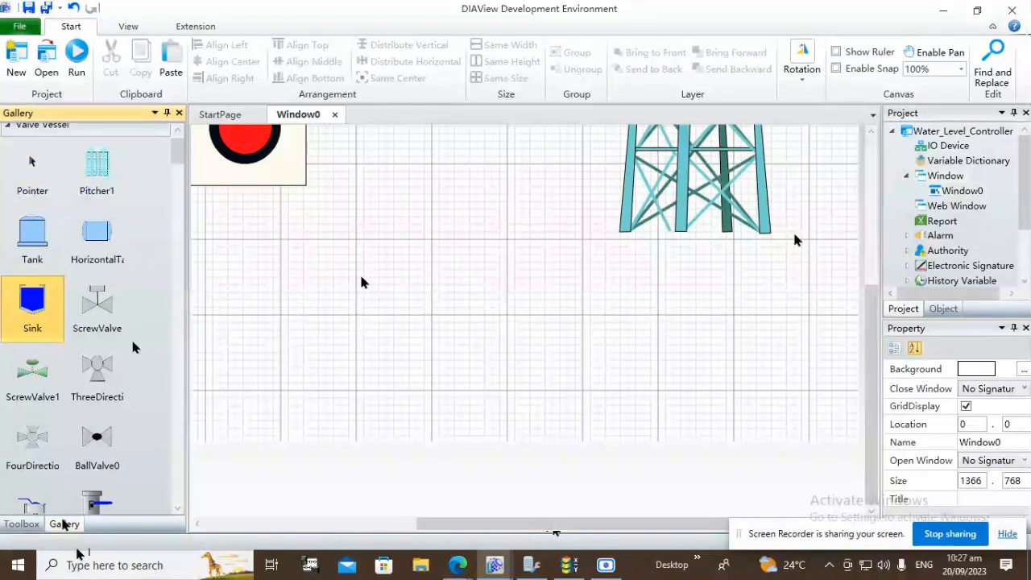
pyautogui.moveTo(359, 264); pyautogui.dragTo(613, 414)
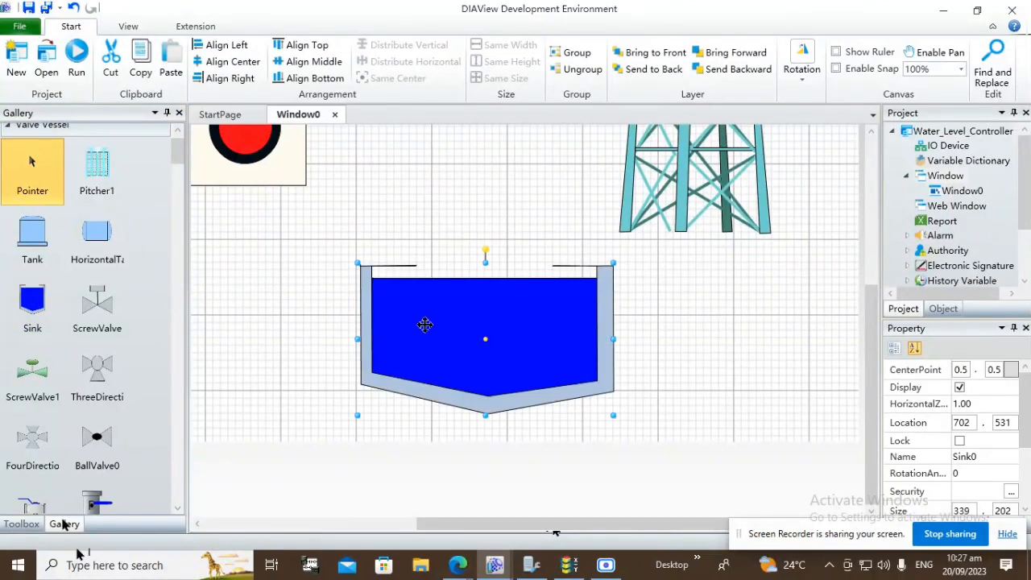
# Shift the sink away from the tower to location 649, 519.
pyautogui.moveTo(424, 324); pyautogui.dragTo(409, 318)
pyautogui.click(616, 428)
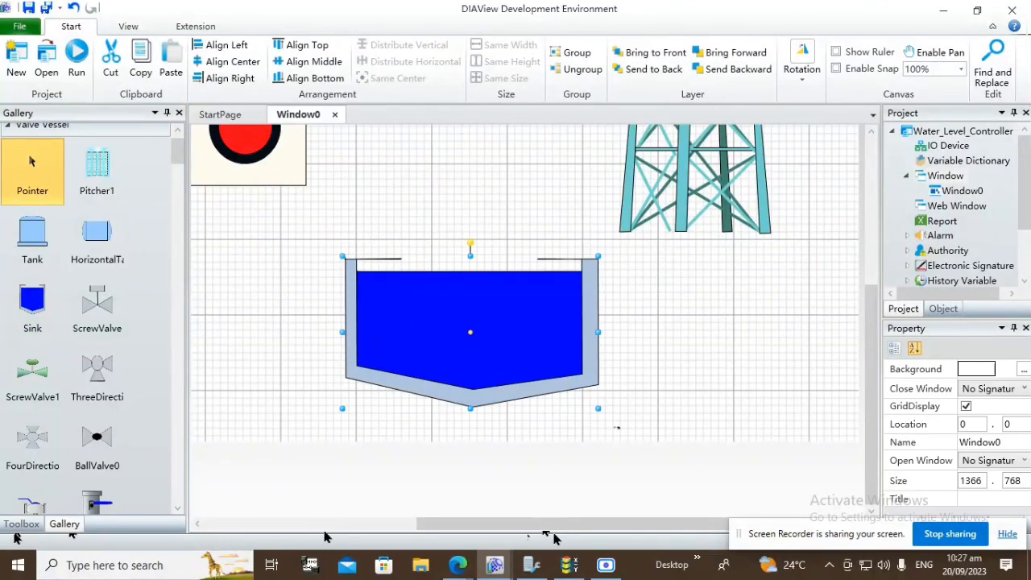
pyautogui.click(432, 323)
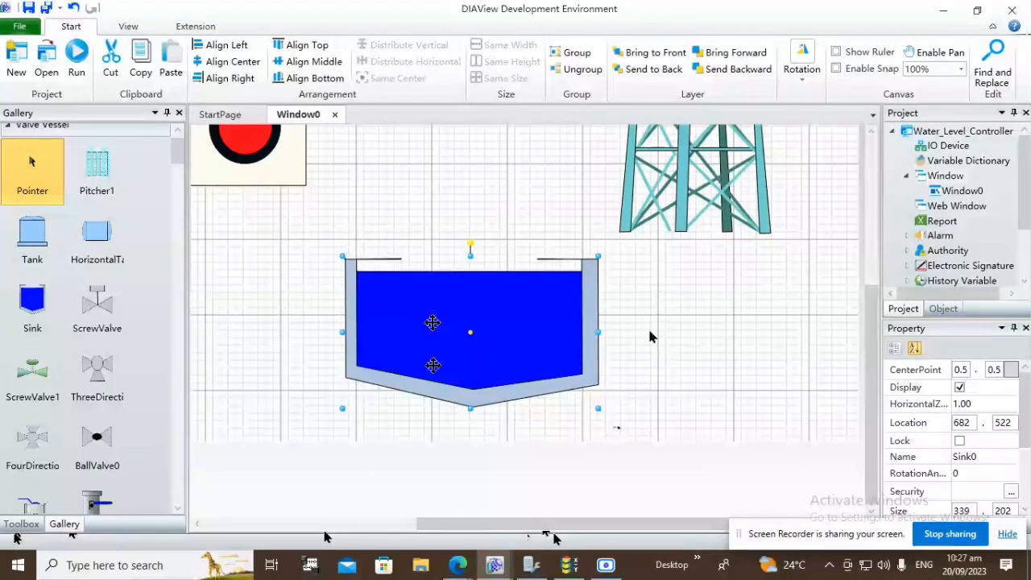
pyautogui.moveTo(435, 311); pyautogui.dragTo(408, 308)
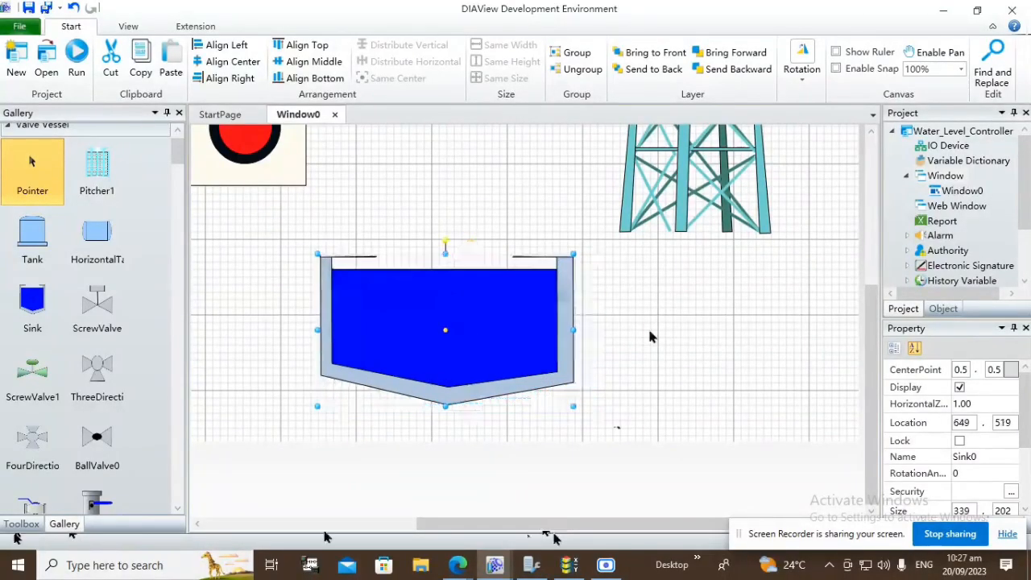
pyautogui.click(650, 334)
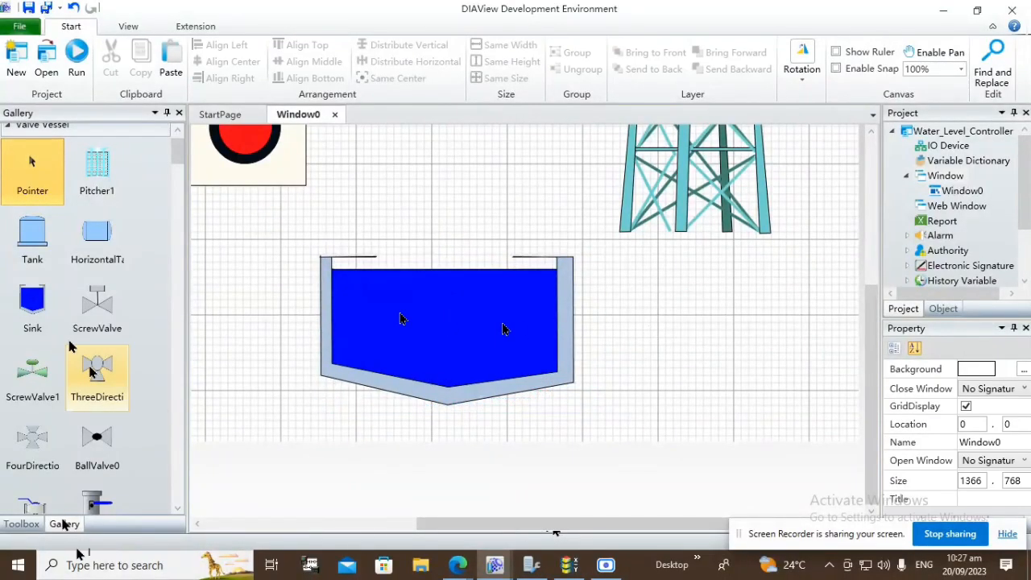
# Place a Pump3 from the Motor Pump Fan symbols, about 99 × 70, inside the sink on the side nearer the tower.
pyautogui.scroll(1, 105, 310)
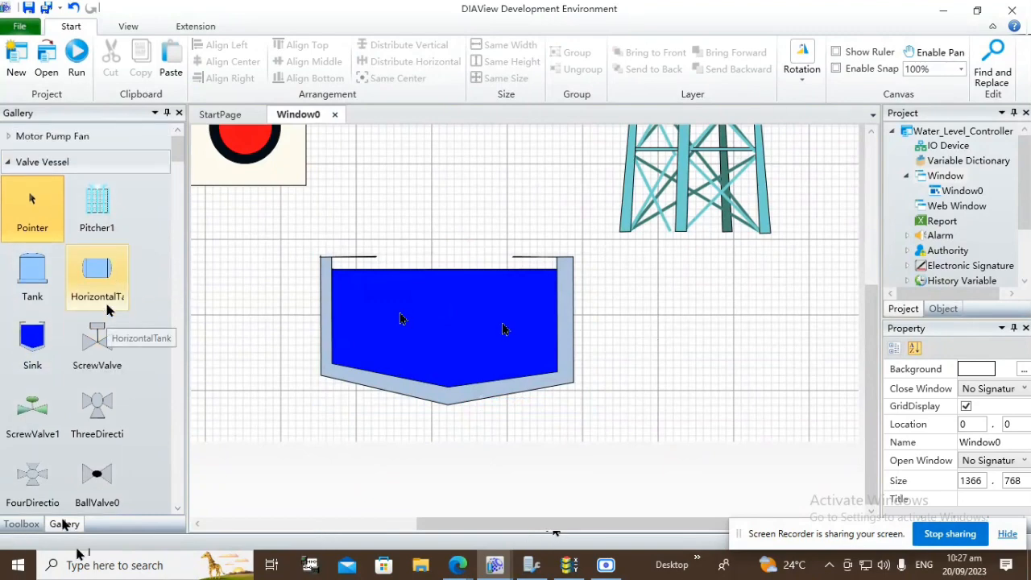
pyautogui.click(6, 163)
pyautogui.click(7, 138)
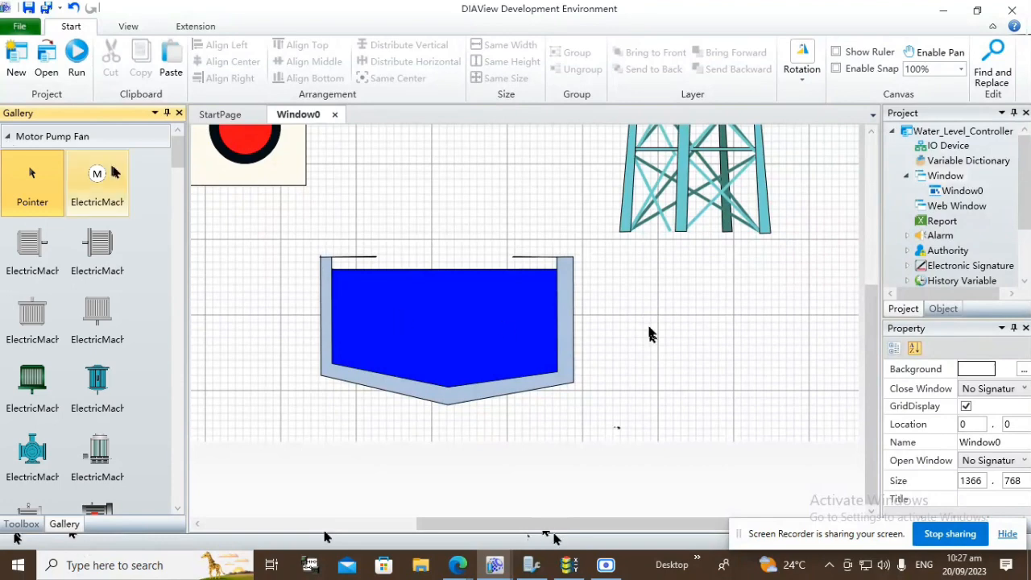
pyautogui.scroll(-5, 92, 292)
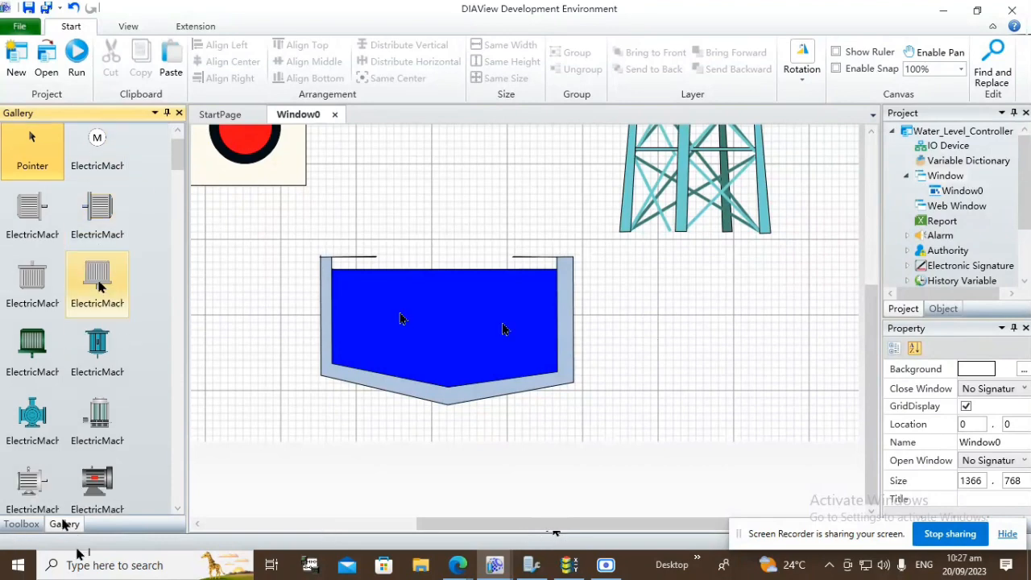
pyautogui.scroll(-6, 100, 286)
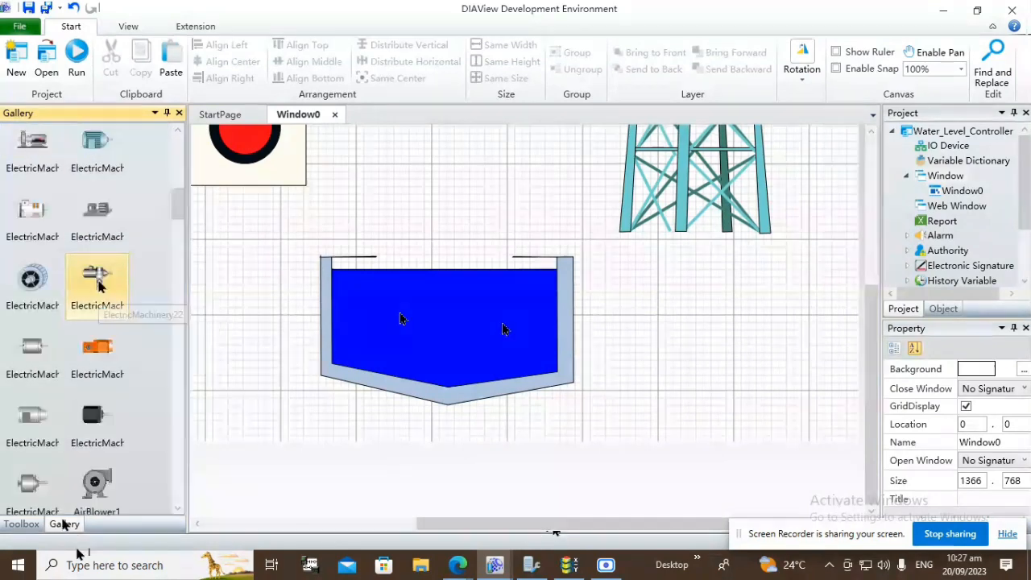
pyautogui.scroll(-6, 102, 284)
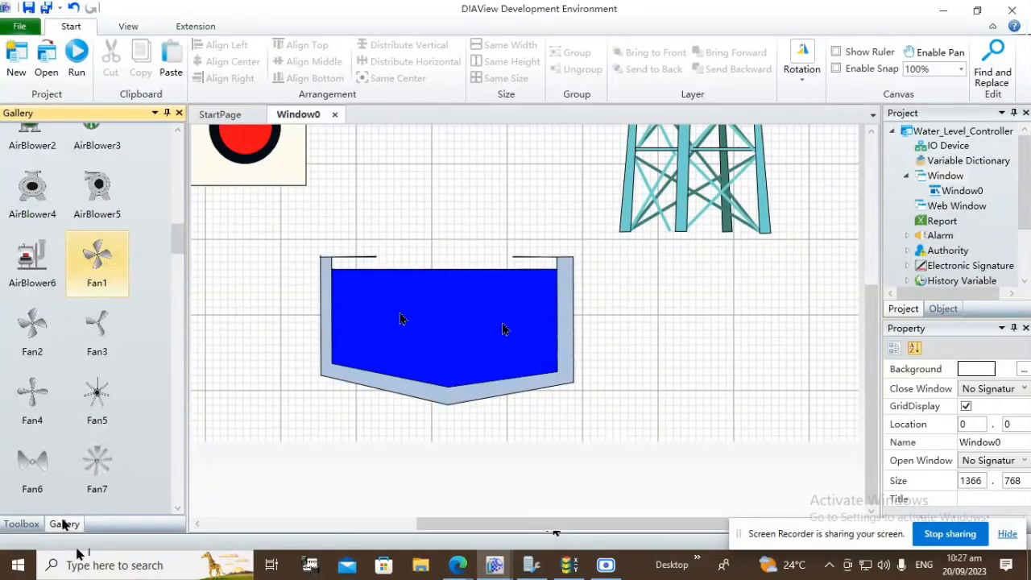
pyautogui.scroll(-5, 103, 290)
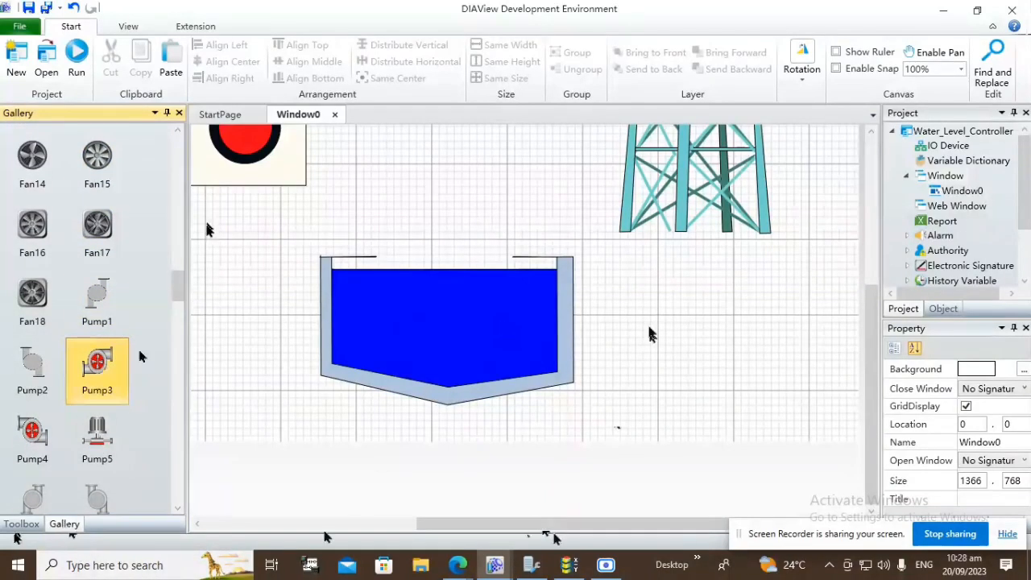
pyautogui.moveTo(456, 306); pyautogui.dragTo(530, 358)
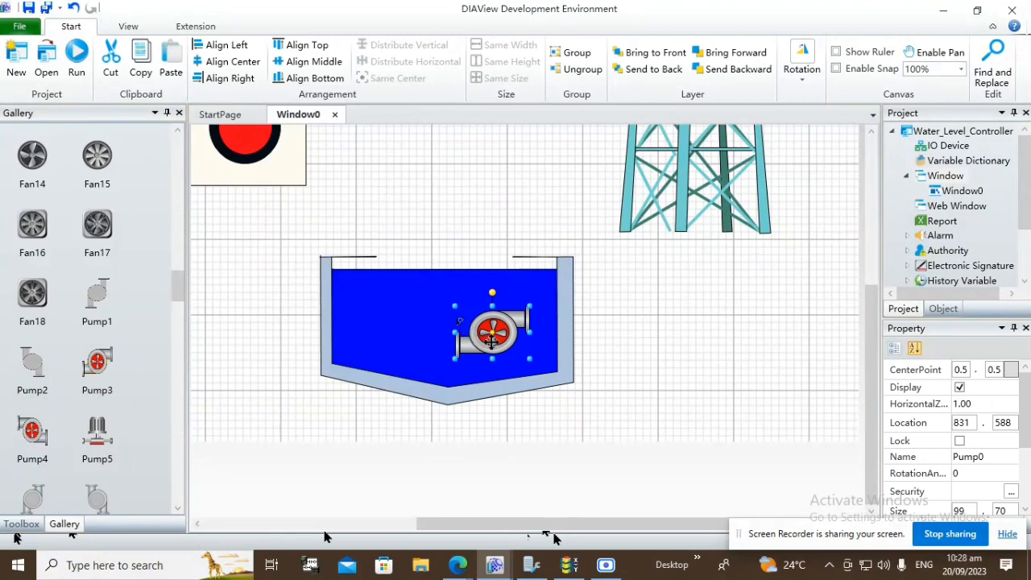
pyautogui.click(648, 345)
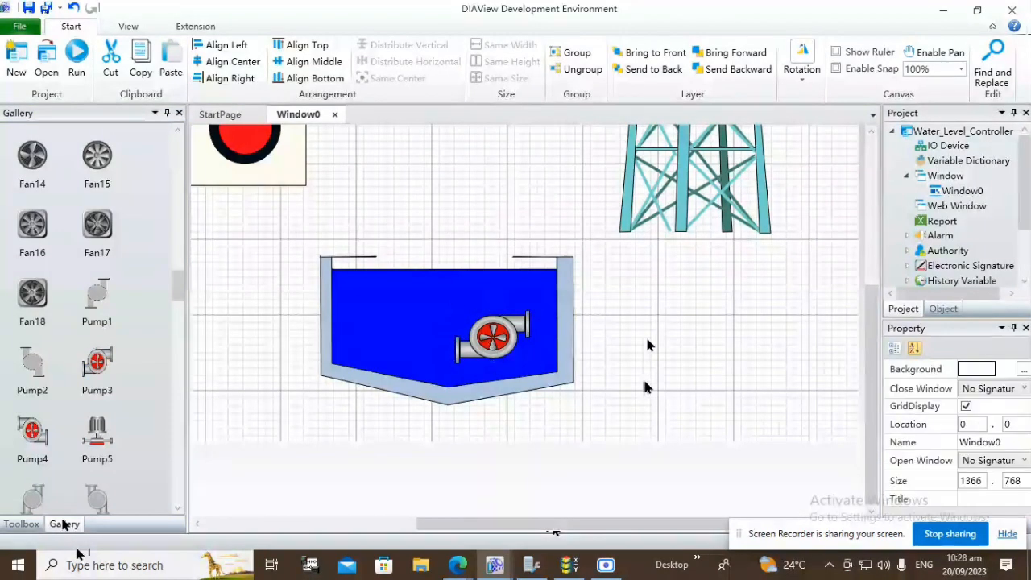
# Switch the window editor to full screen and show the Toolbox.
pyautogui.scroll(1, 648, 345)
pyautogui.scroll(4, 647, 345)
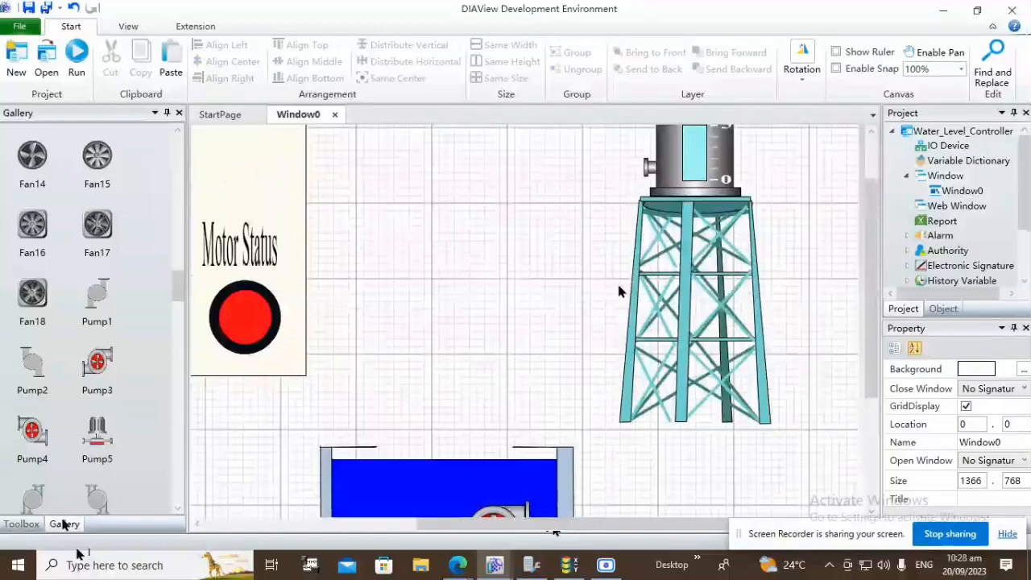
pyautogui.scroll(2, 644, 173)
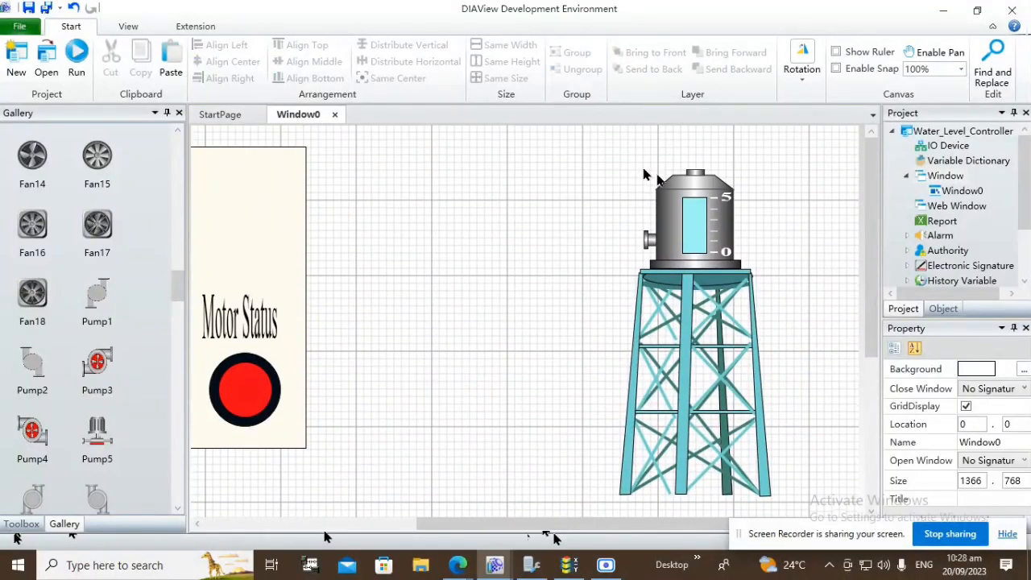
pyautogui.scroll(-3, 648, 173)
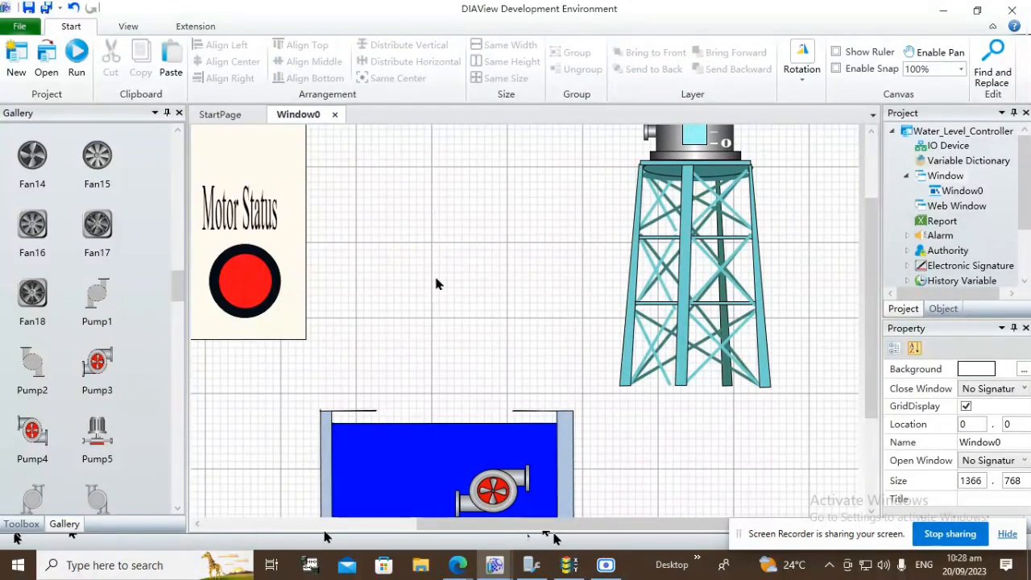
pyautogui.click(113, 27)
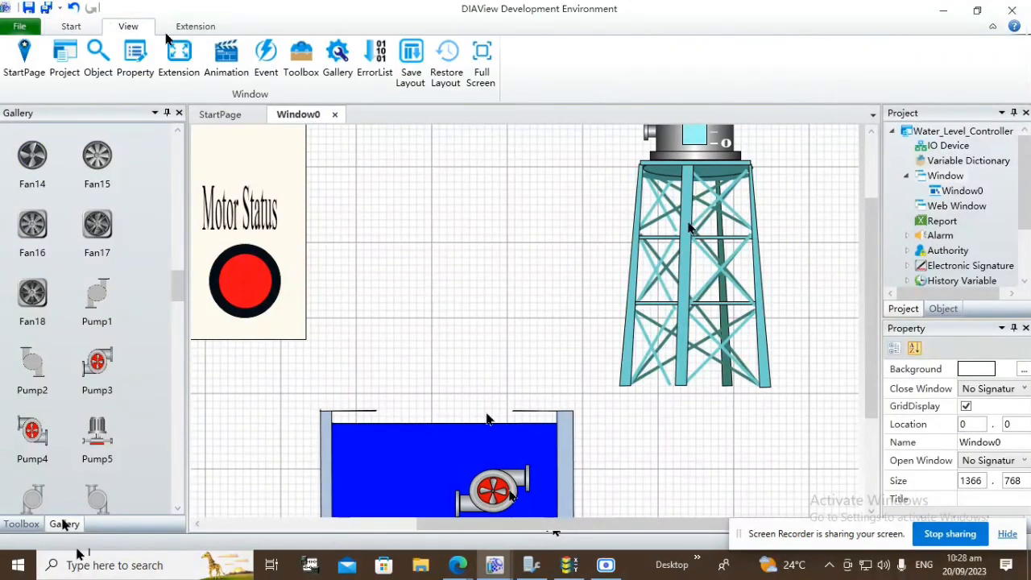
pyautogui.click(482, 61)
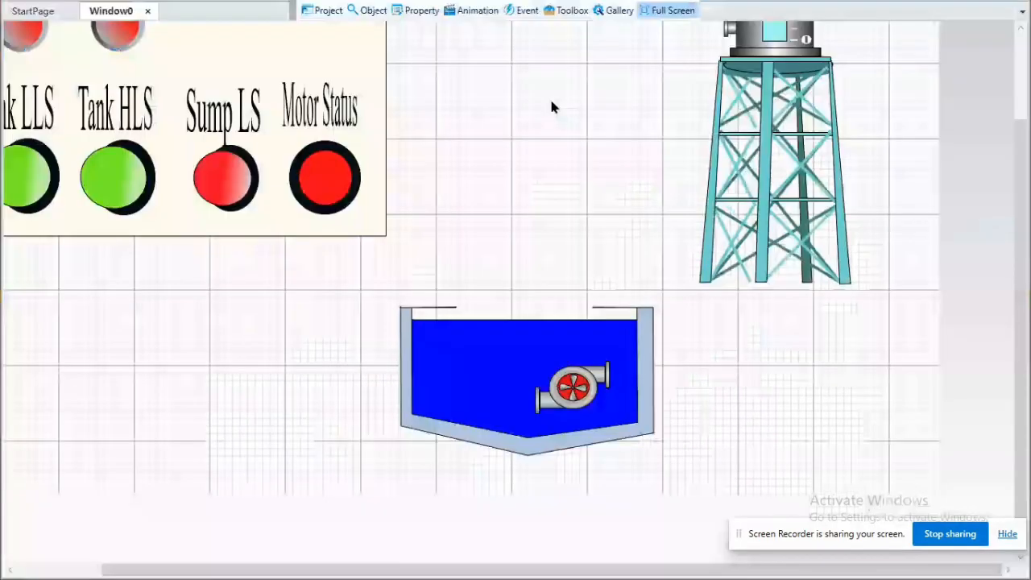
pyautogui.click(574, 11)
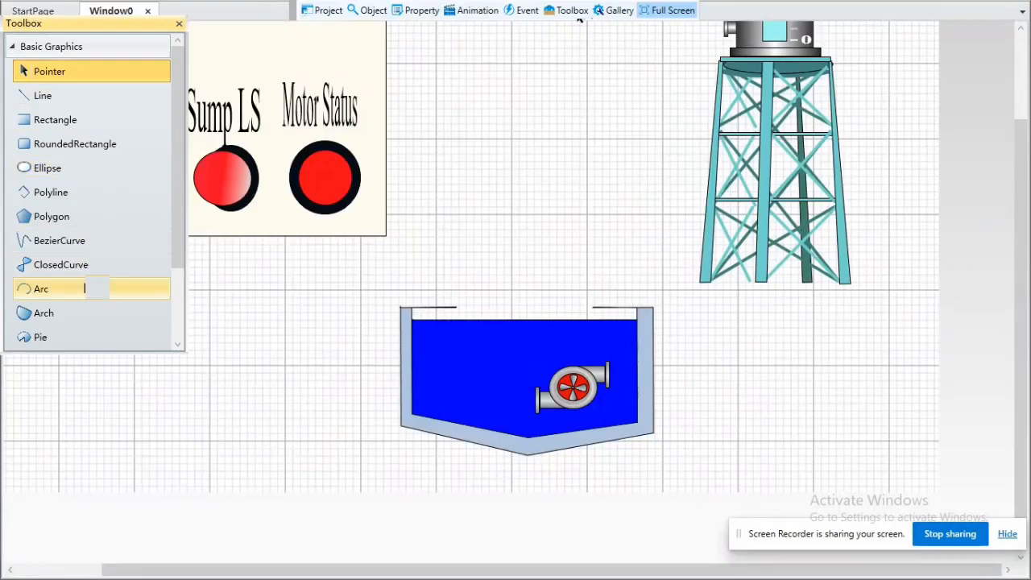
# Draw a pipe from the tank's top inlet, over and down beside the tower, to the pump's outlet in the sink.
pyautogui.scroll(-3, 87, 286)
pyautogui.click(43, 261)
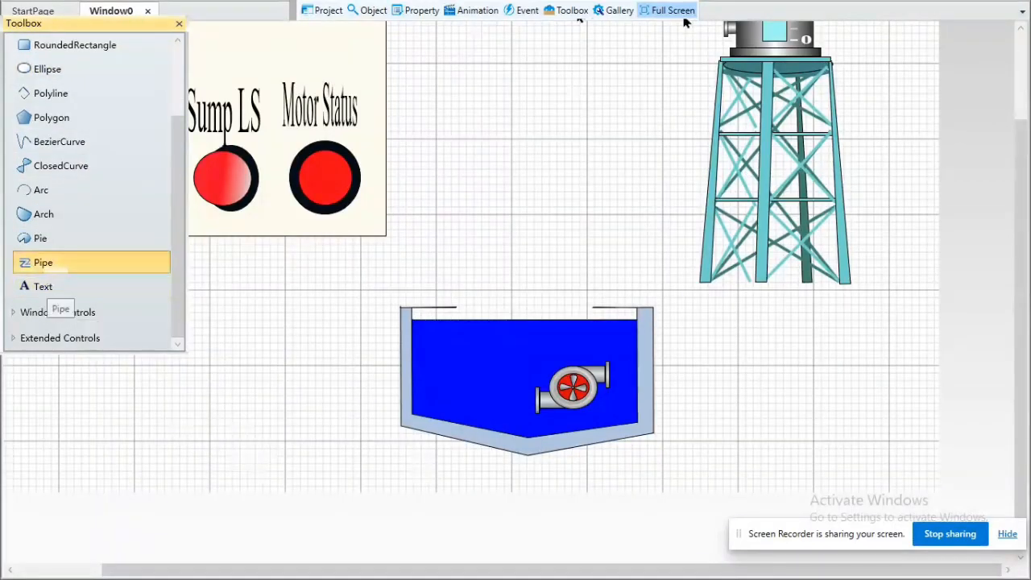
pyautogui.scroll(3, 892, 260)
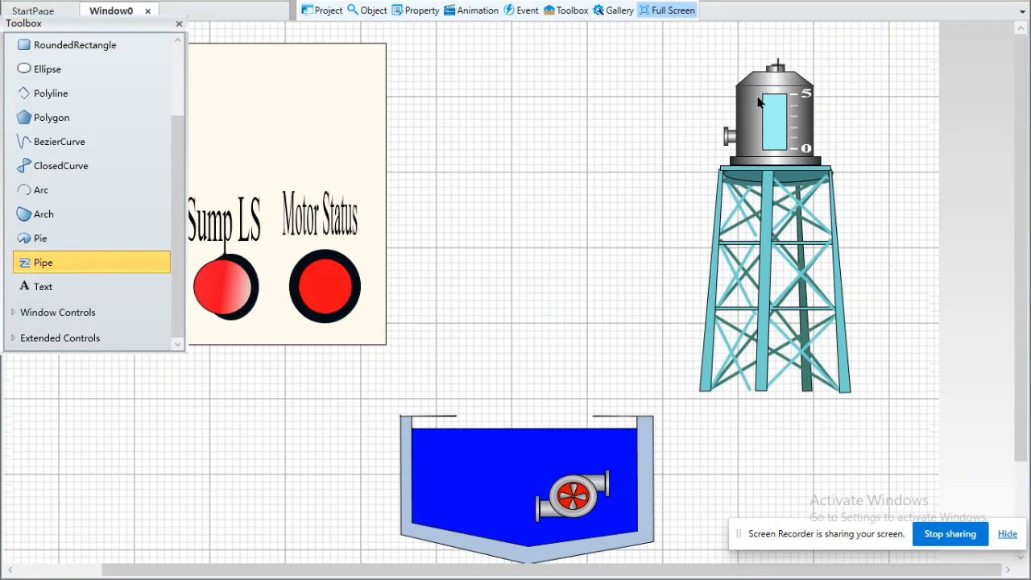
pyautogui.moveTo(777, 70); pyautogui.dragTo(775, 40)
pyautogui.click(776, 40)
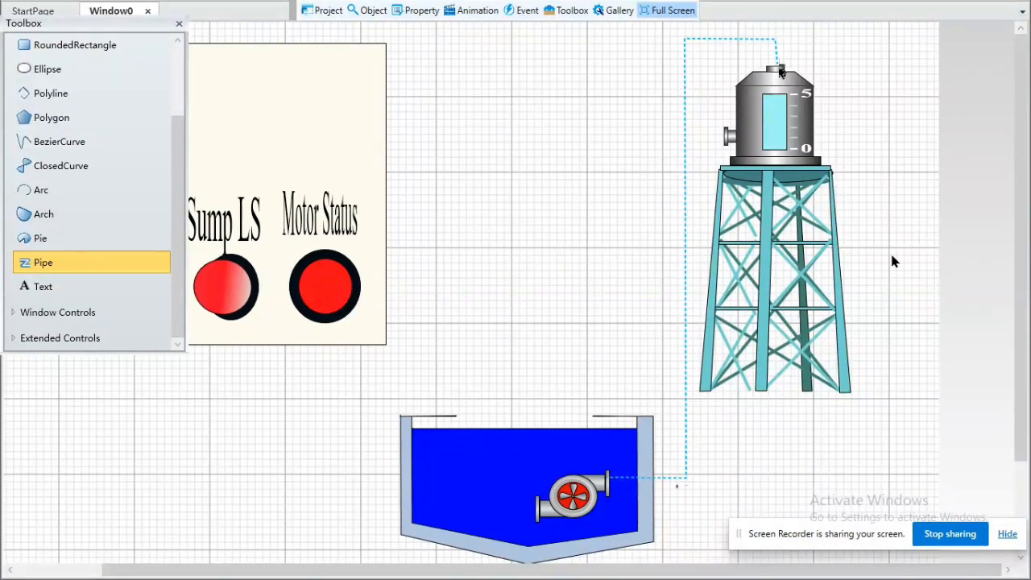
pyautogui.doubleClick(609, 478)
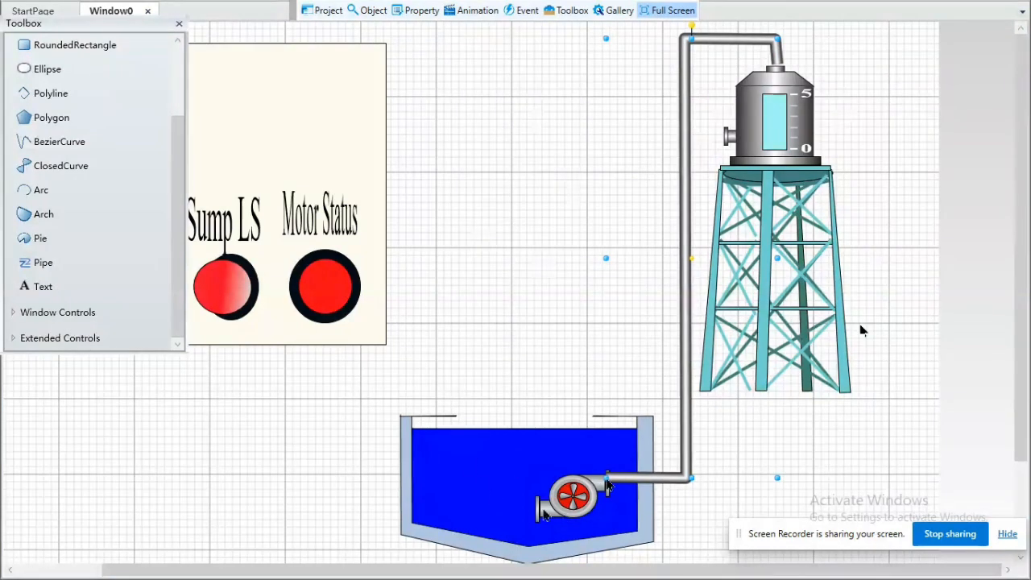
# Draw a short suction pipe from the pump's inlet, bending down towards the bottom of the sink.
pyautogui.click(42, 269)
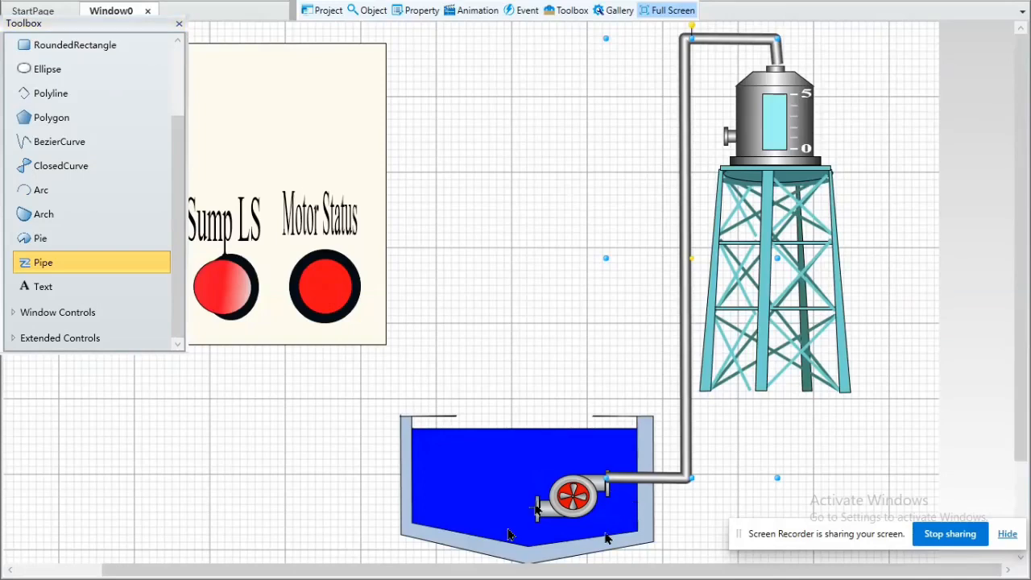
pyautogui.click(417, 377)
pyautogui.click(537, 506)
pyautogui.doubleClick(508, 528)
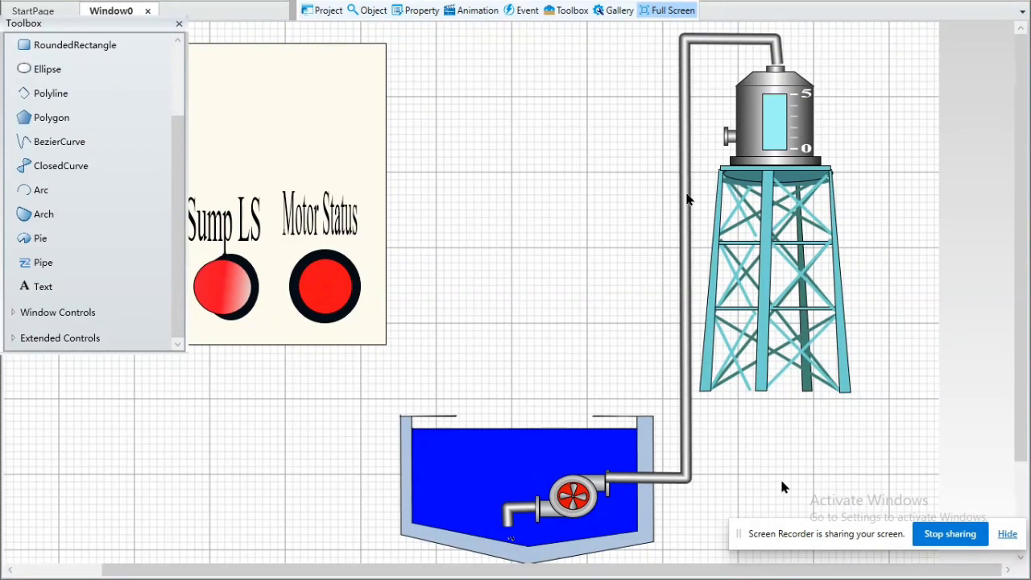
# Select the long pipe between tank and pump, exit full screen and set its PipeWidth to 20.
pyautogui.click(685, 193)
pyautogui.press('Escape')
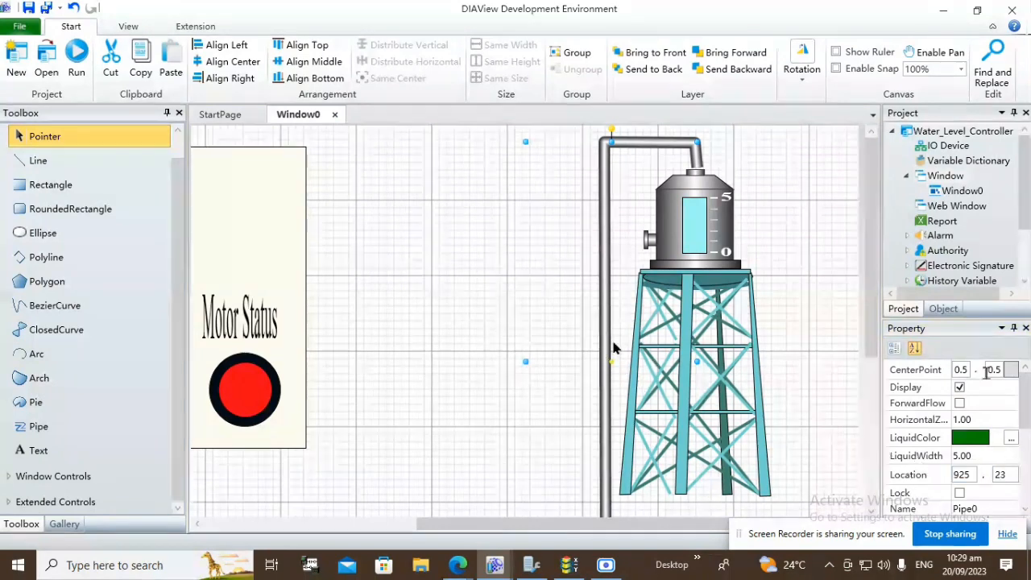
pyautogui.click(894, 347)
pyautogui.scroll(-3, 1019, 435)
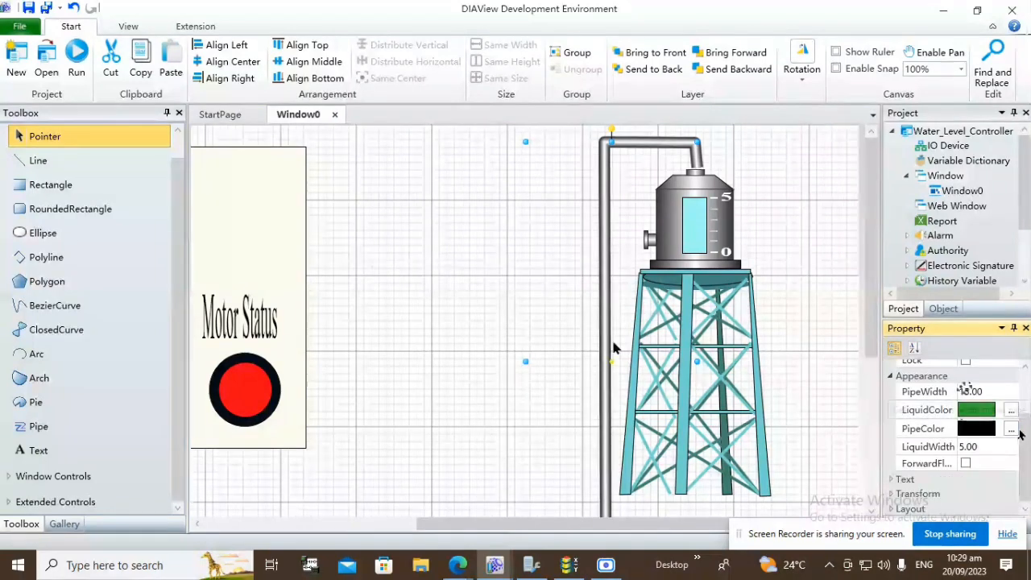
pyautogui.click(970, 391)
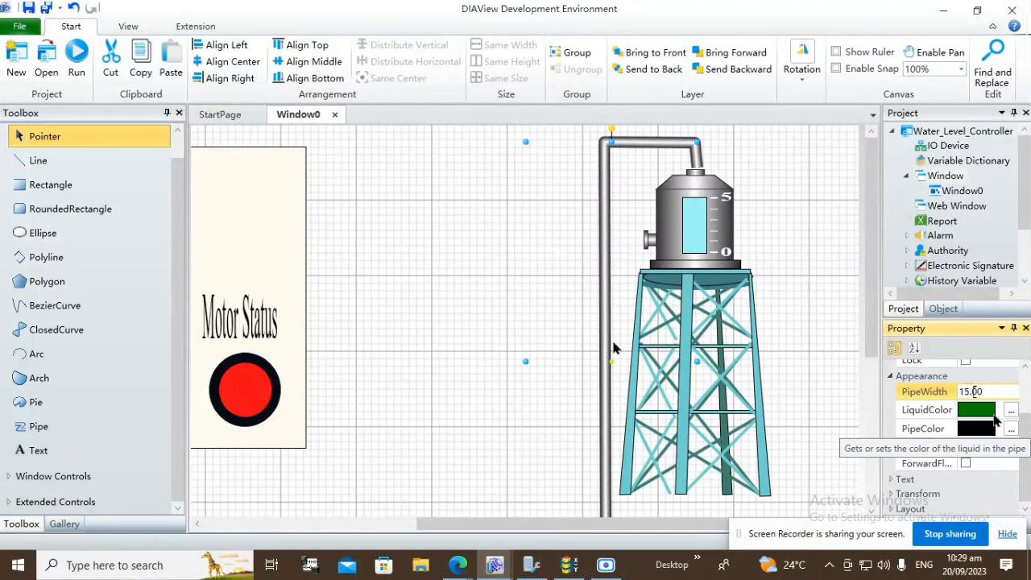
pyautogui.press('BackSpace')
pyautogui.press('BackSpace')
pyautogui.write('14')
pyautogui.press('Return')
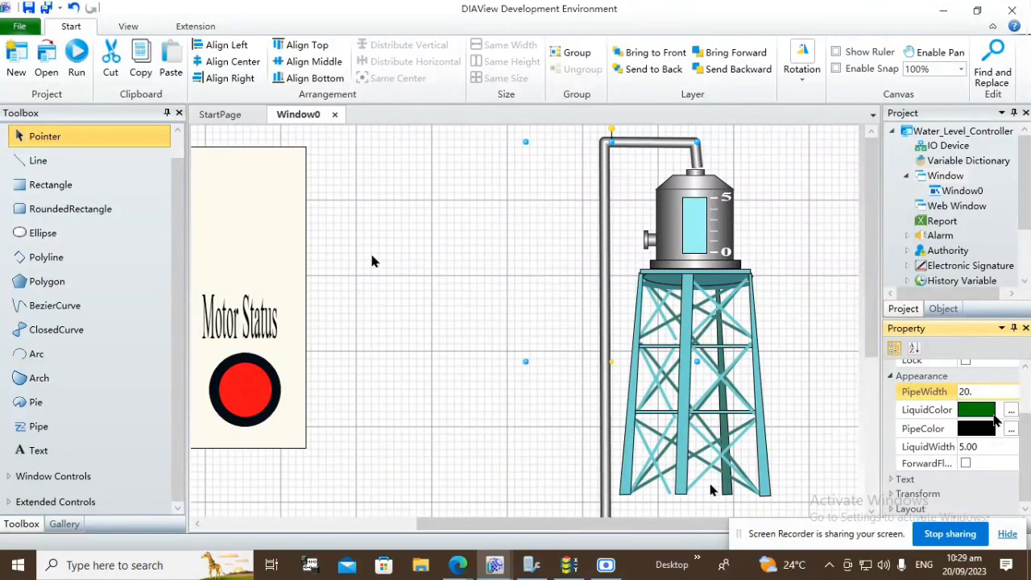
pyautogui.press('Return')
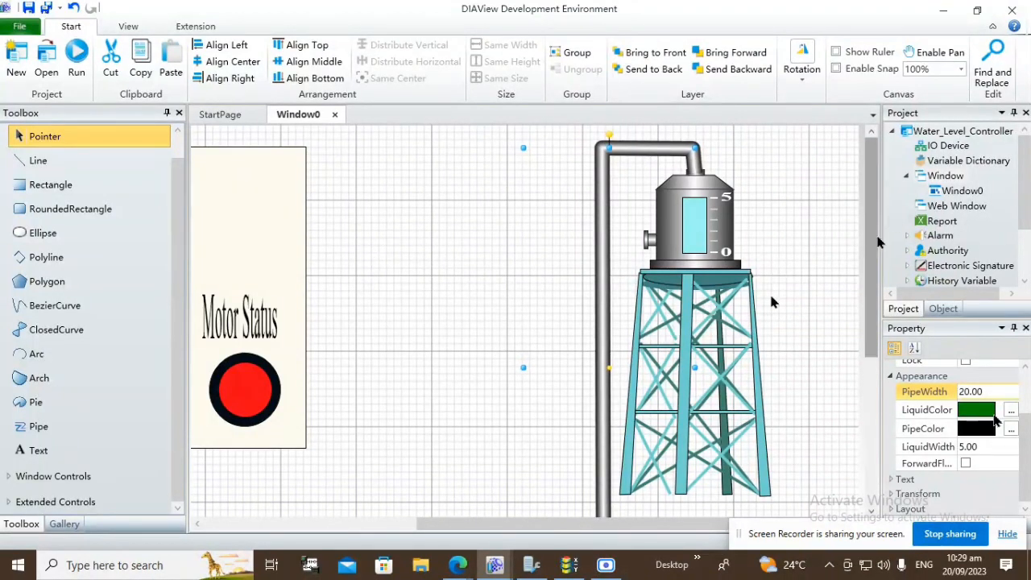
# Nudge the pump in the sump slightly left so it sits between the two pipe ends.
pyautogui.moveTo(875, 241); pyautogui.dragTo(873, 395)
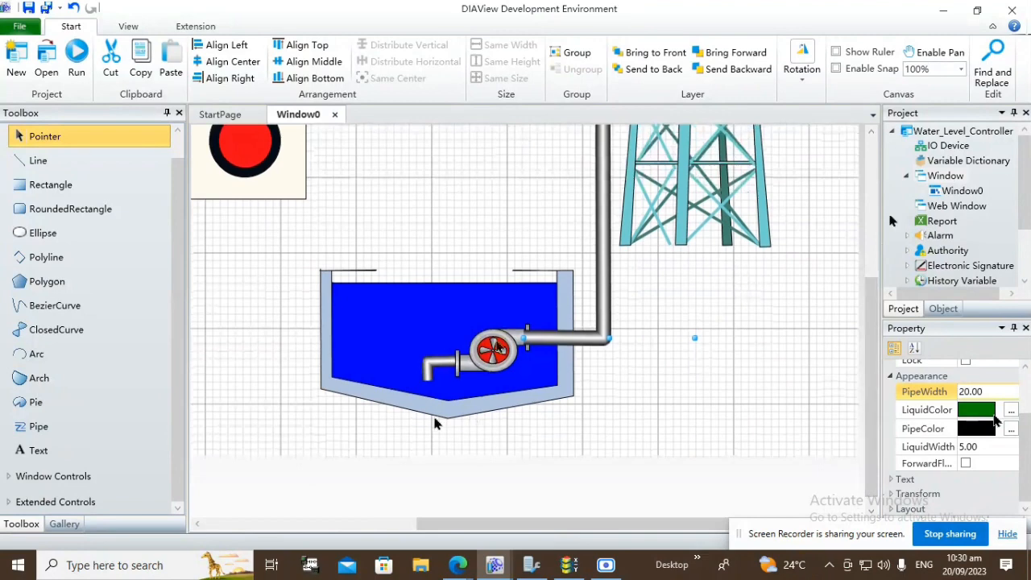
pyautogui.click(492, 340)
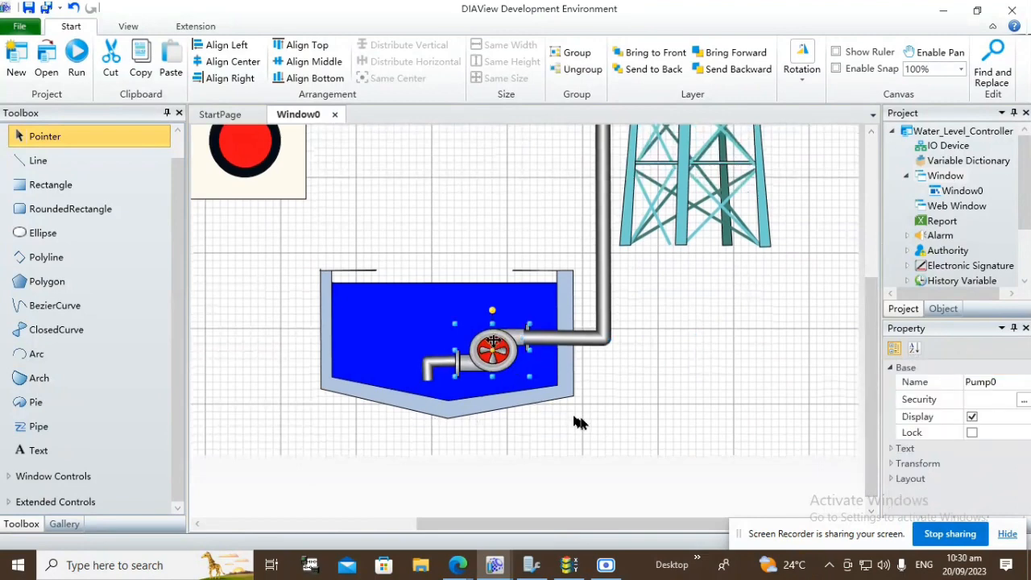
pyautogui.press('Left')
pyautogui.press('Left')
pyautogui.press('Left')
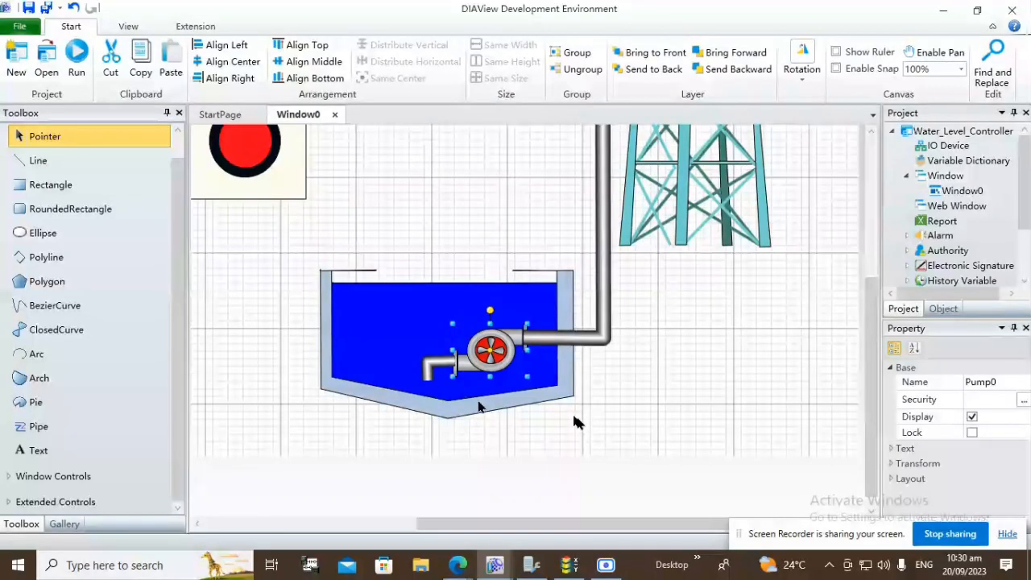
# Set the short suction pipe's PipeWidth to 20 and shift the pipe slightly to line up with the pump's inlet.
pyautogui.click(430, 372)
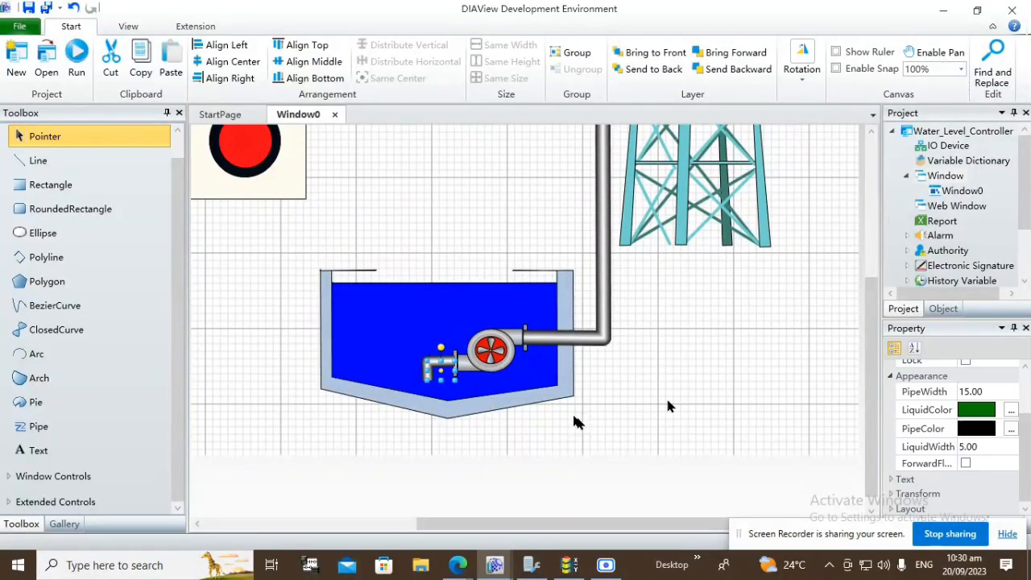
pyautogui.click(970, 391)
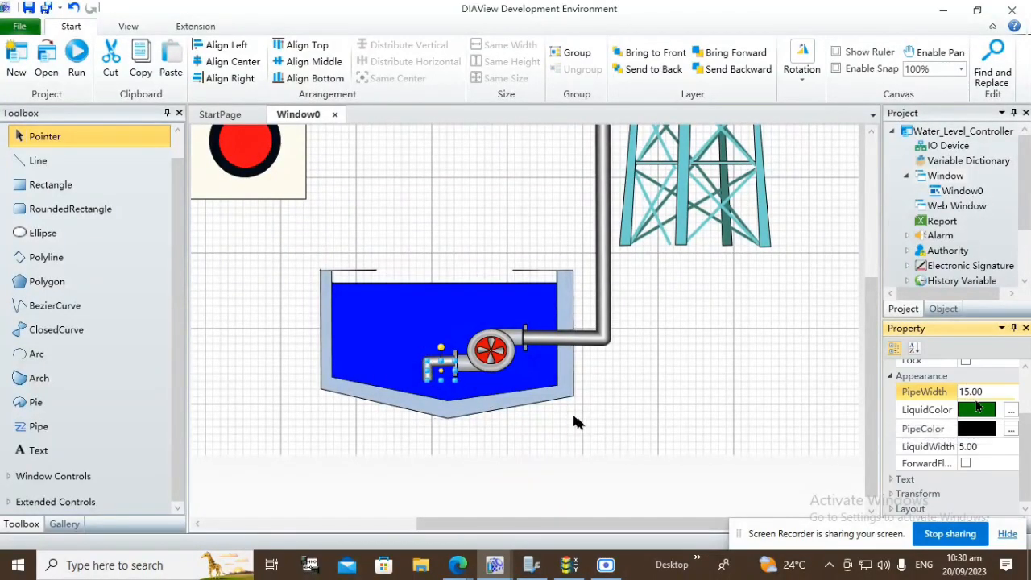
pyautogui.press('Delete')
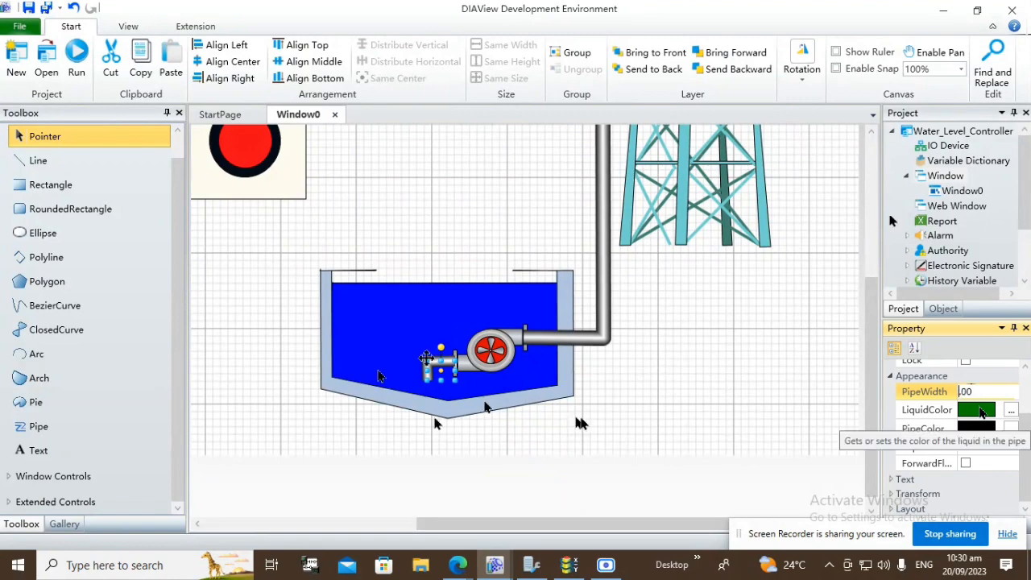
pyautogui.write('14')
pyautogui.press('BackSpace')
pyautogui.press('BackSpace')
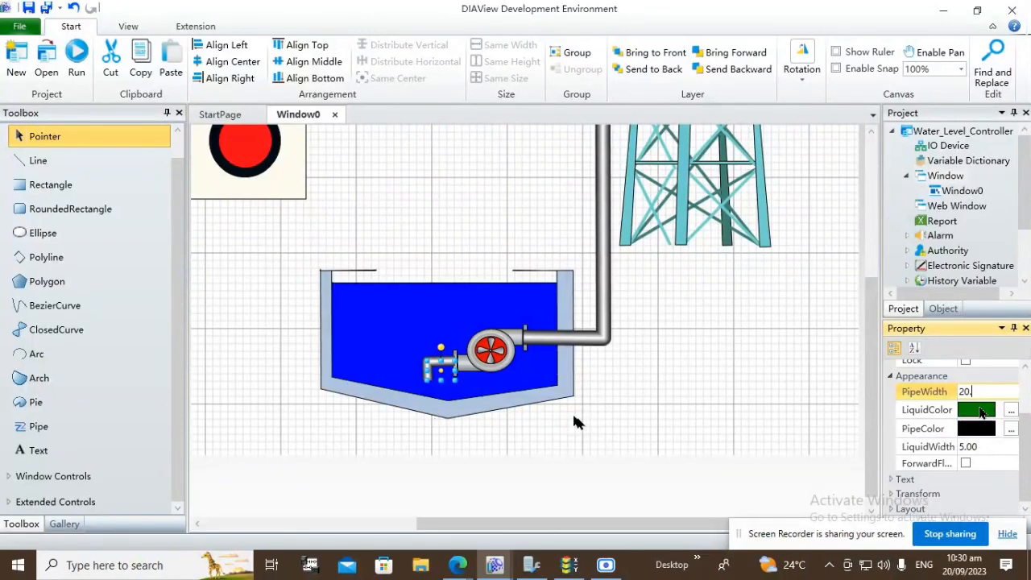
pyautogui.press('Return')
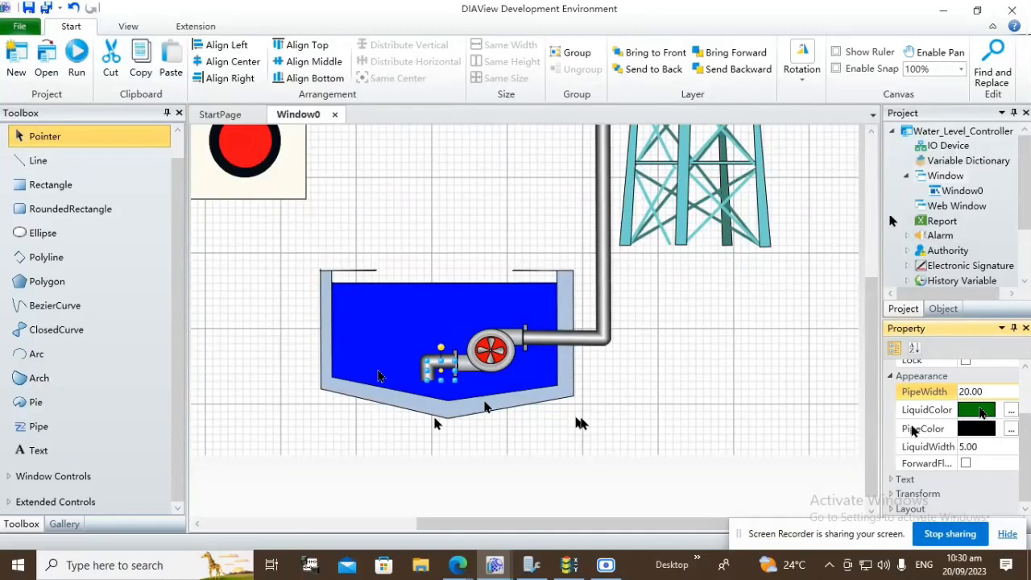
pyautogui.click(677, 408)
pyautogui.click(433, 365)
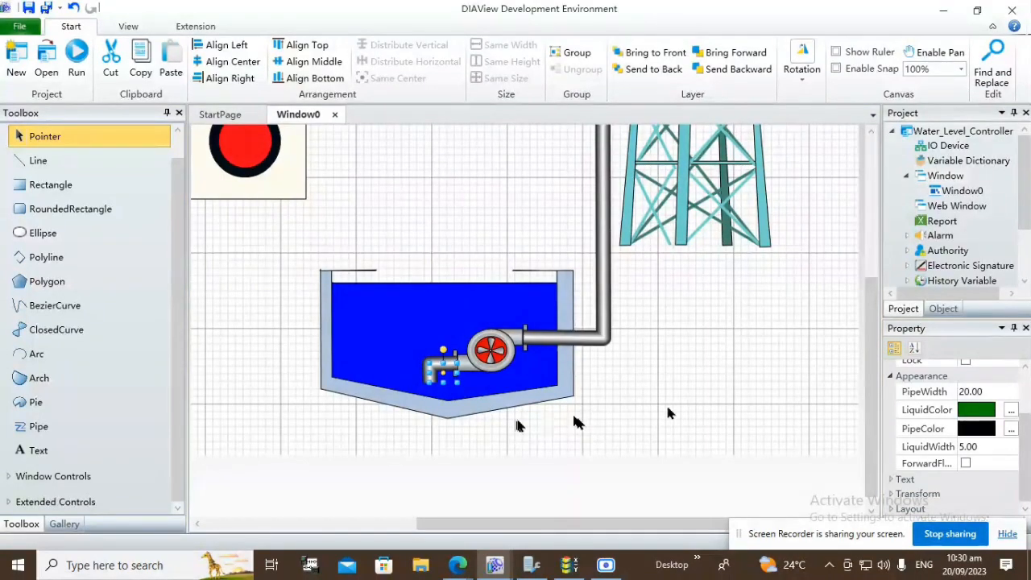
pyautogui.click(675, 403)
# Examine the window layout, from the tank, tower and sump across to the control panel's labels and lamps.
pyautogui.scroll(5, 677, 406)
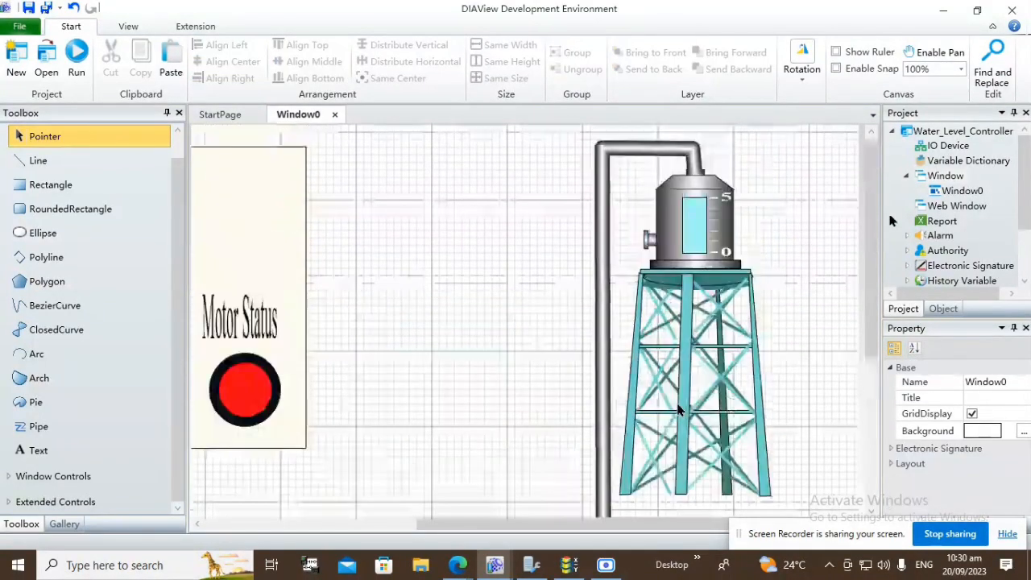
pyautogui.scroll(-5, 678, 411)
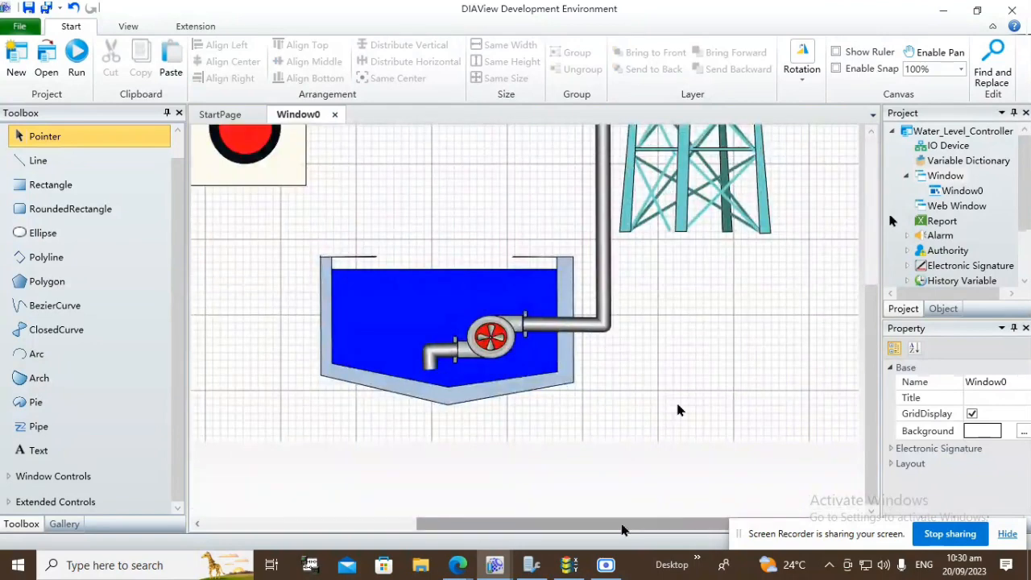
pyautogui.moveTo(624, 529); pyautogui.dragTo(475, 534)
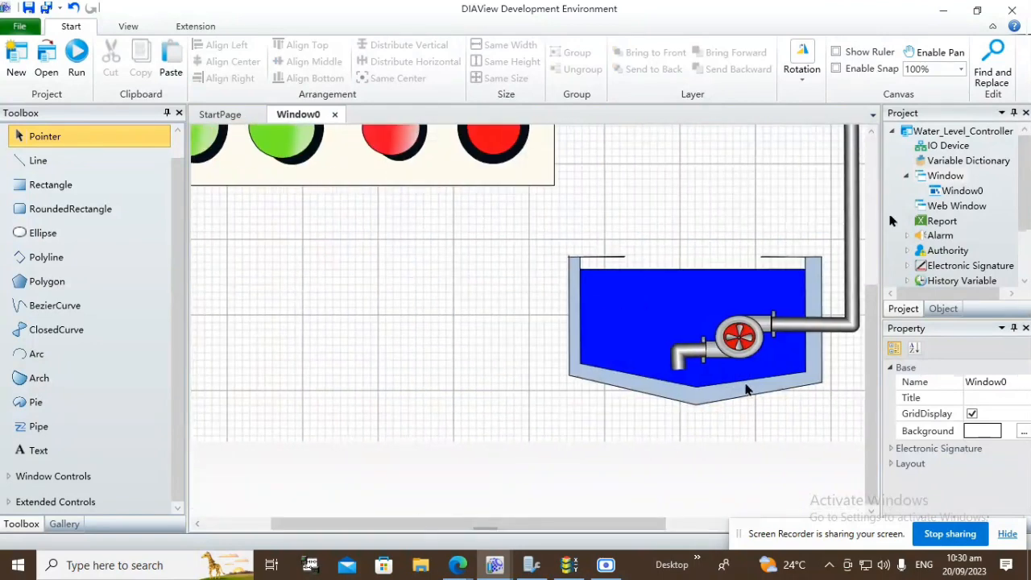
pyautogui.scroll(3, 749, 388)
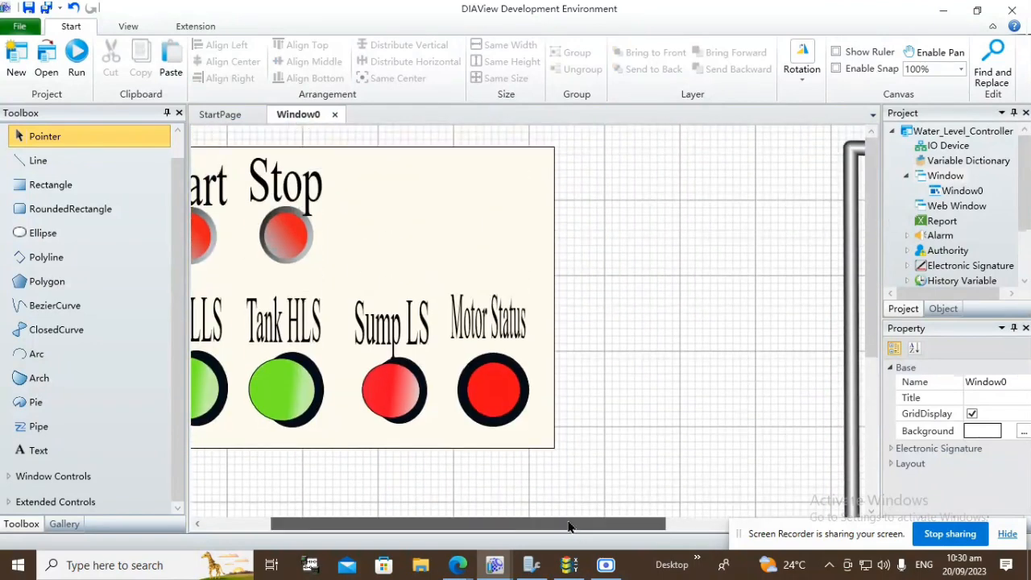
pyautogui.hscroll(-3, 574, 524)
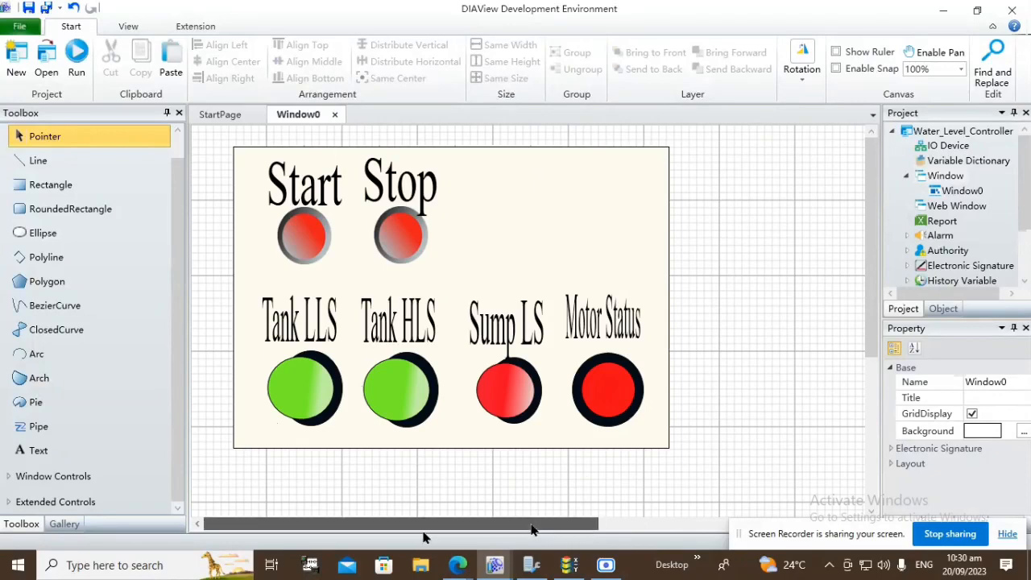
pyautogui.moveTo(531, 527)
pyautogui.mouseDown()
pyautogui.moveTo(621, 523)
pyautogui.moveTo(521, 525)
pyautogui.mouseUp()
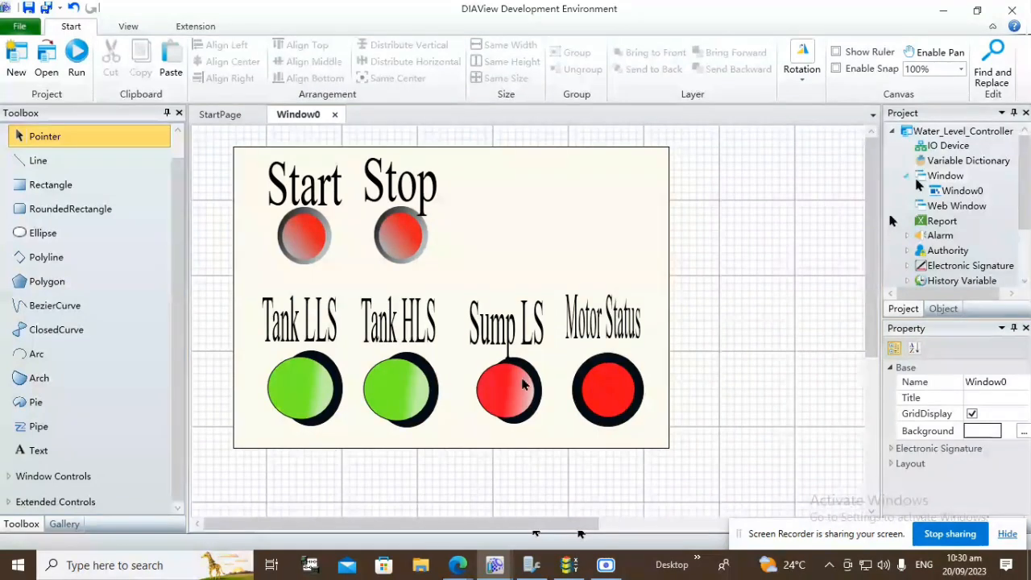
# Open the project's Variable Dictionary and add a variable named Start with the Digital type.
pyautogui.doubleClick(926, 163)
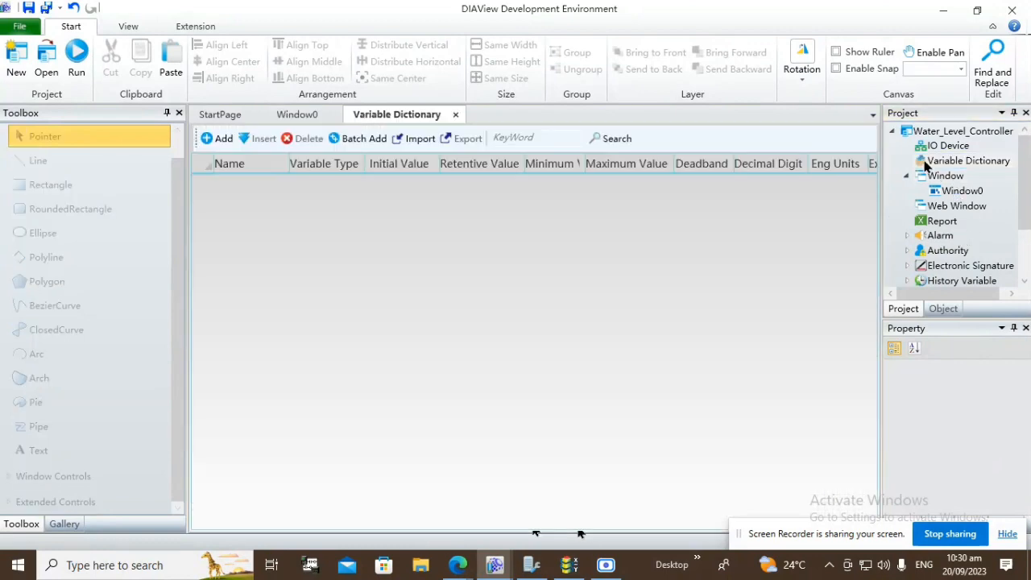
pyautogui.click(216, 145)
pyautogui.click(257, 185)
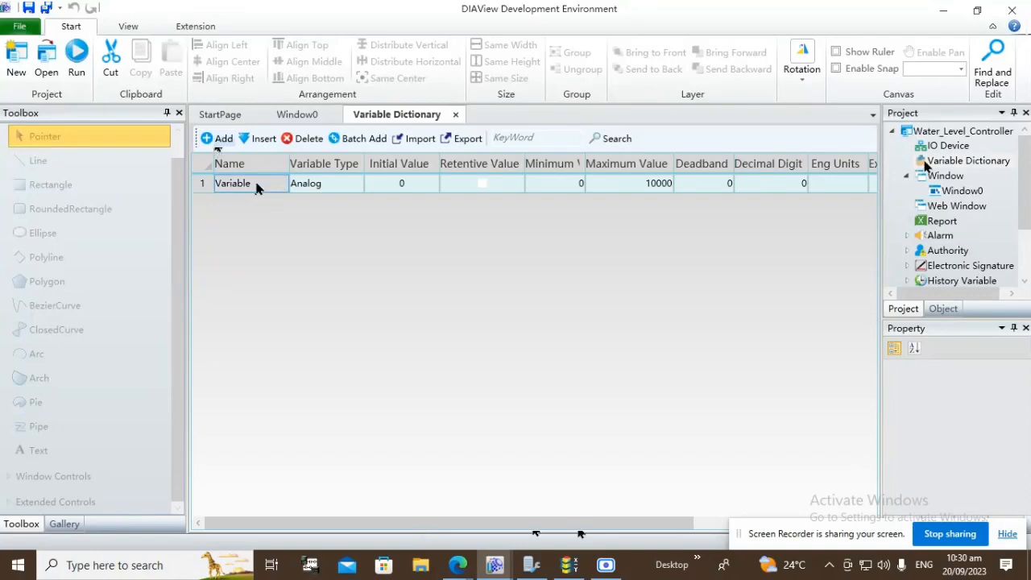
pyautogui.click(256, 182)
pyautogui.moveTo(256, 183); pyautogui.dragTo(205, 186)
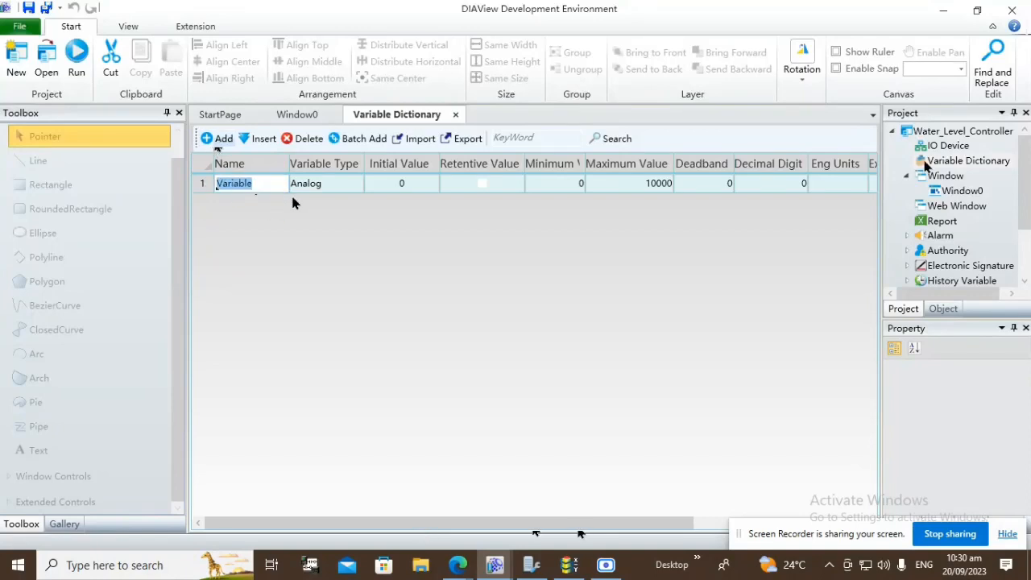
pyautogui.write('Start')
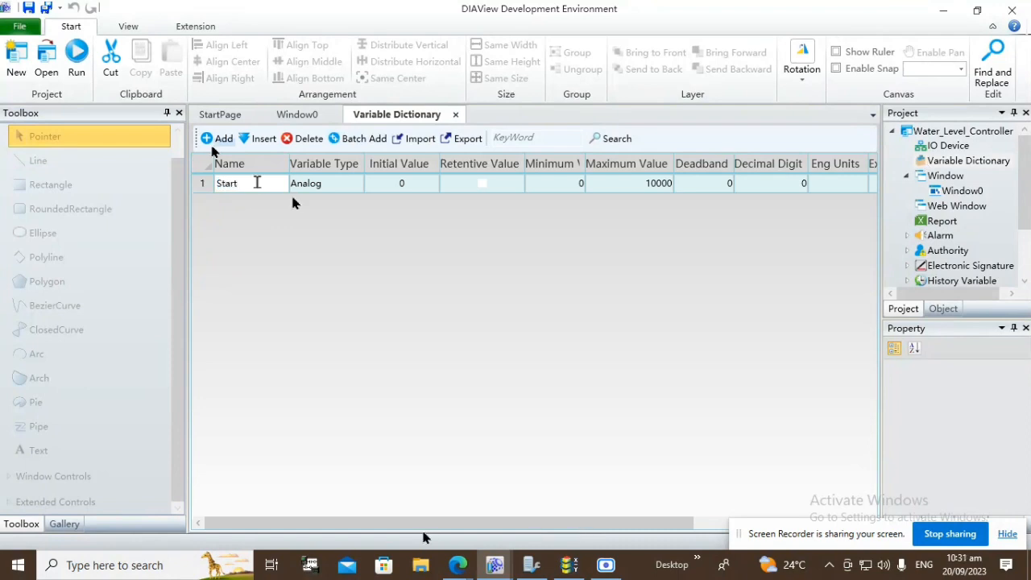
pyautogui.click(334, 184)
pyautogui.click(356, 185)
pyautogui.click(331, 214)
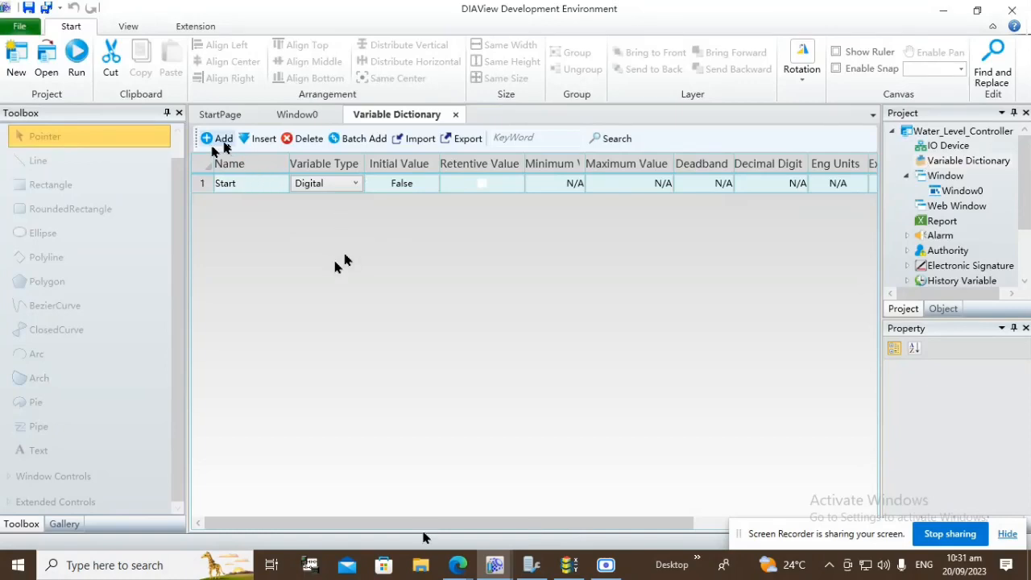
# Add two more digital variables named Stop and TLLS.
pyautogui.click(217, 139)
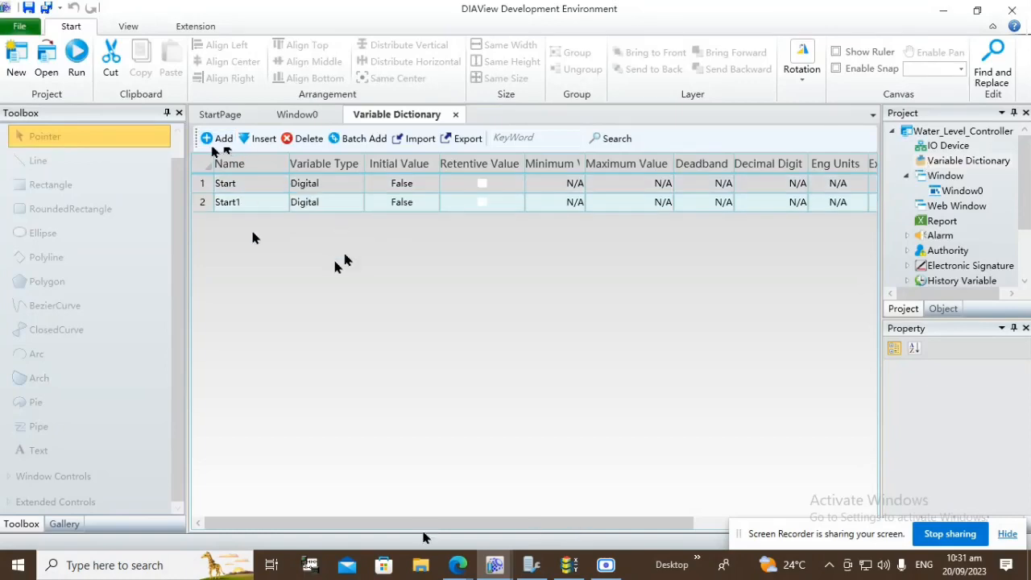
pyautogui.doubleClick(242, 206)
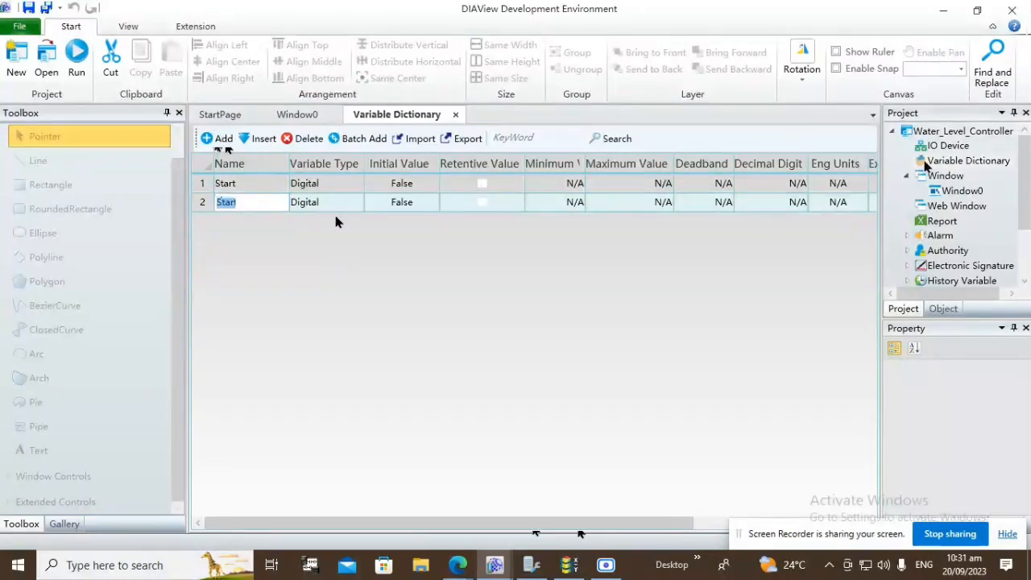
pyautogui.write('Stop')
pyautogui.click(218, 138)
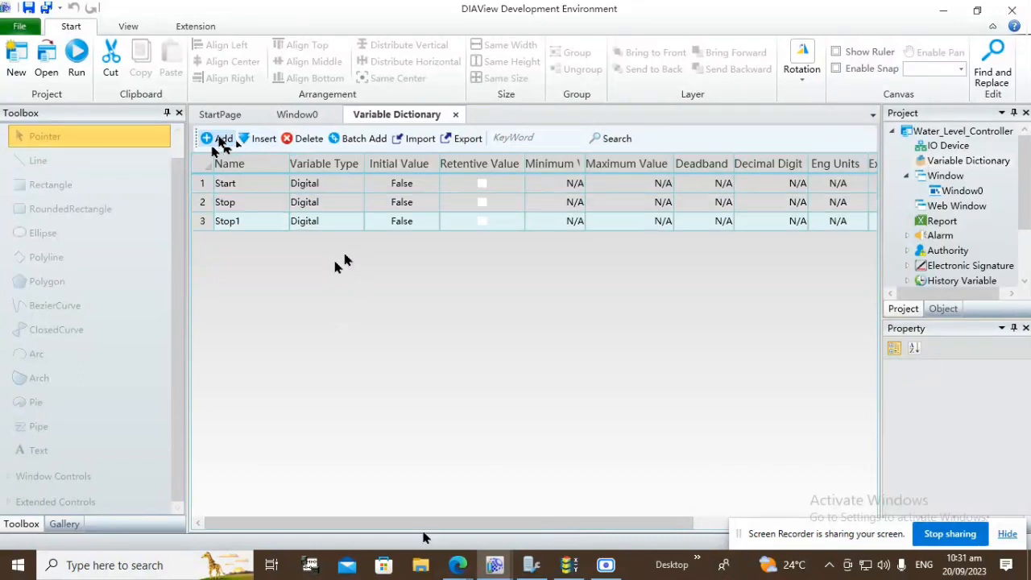
pyautogui.doubleClick(240, 220)
pyautogui.moveTo(242, 220); pyautogui.dragTo(218, 221)
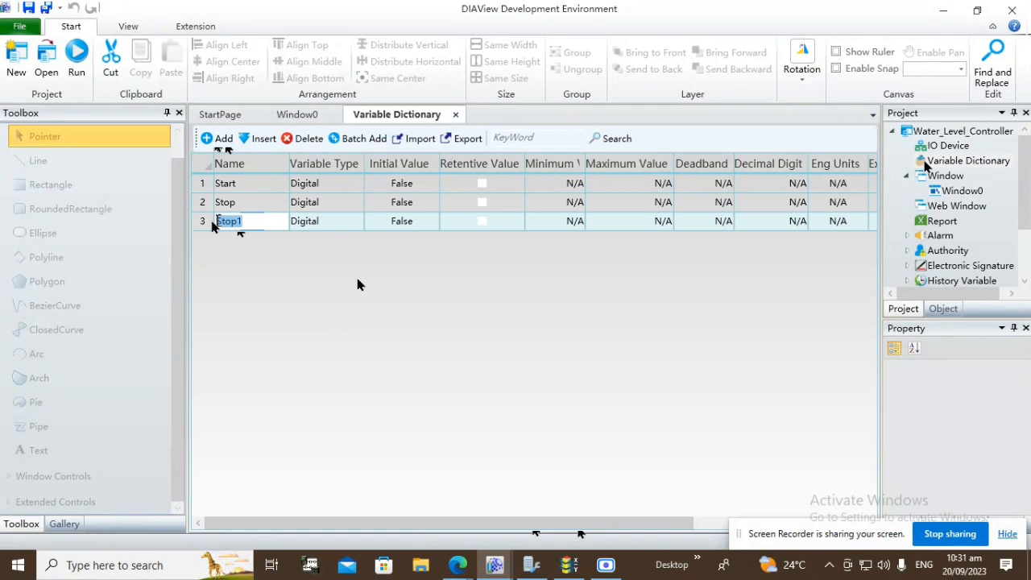
pyautogui.write('TLLS')
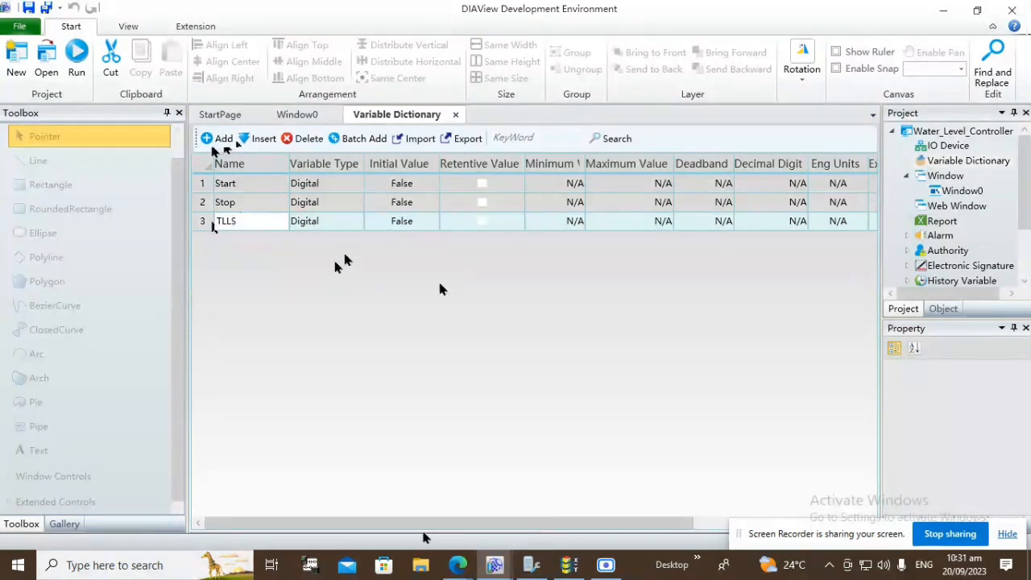
# Add a fourth and a fifth digital variable and name the fourth one THLS.
pyautogui.click(219, 139)
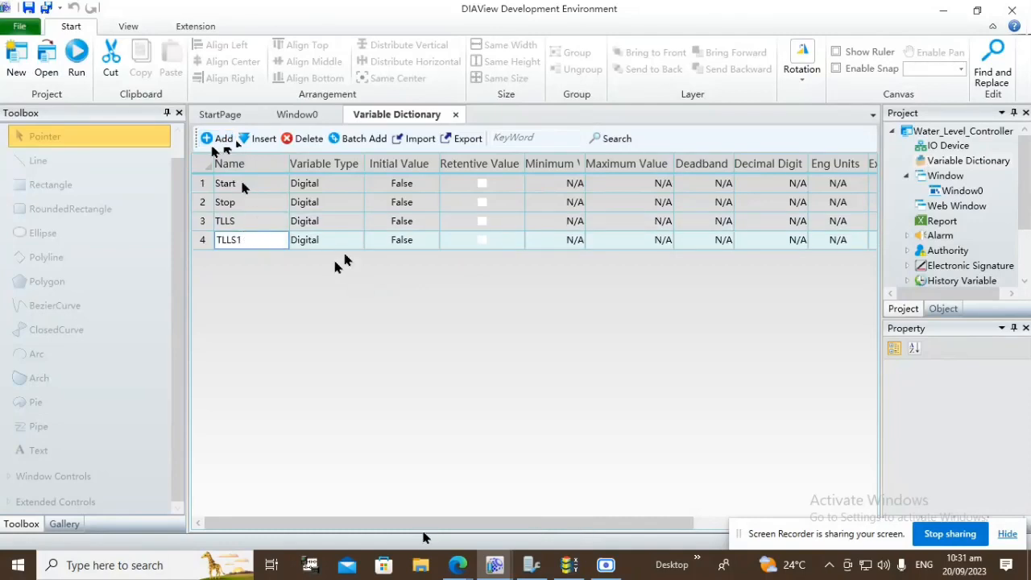
pyautogui.moveTo(251, 240); pyautogui.dragTo(223, 244)
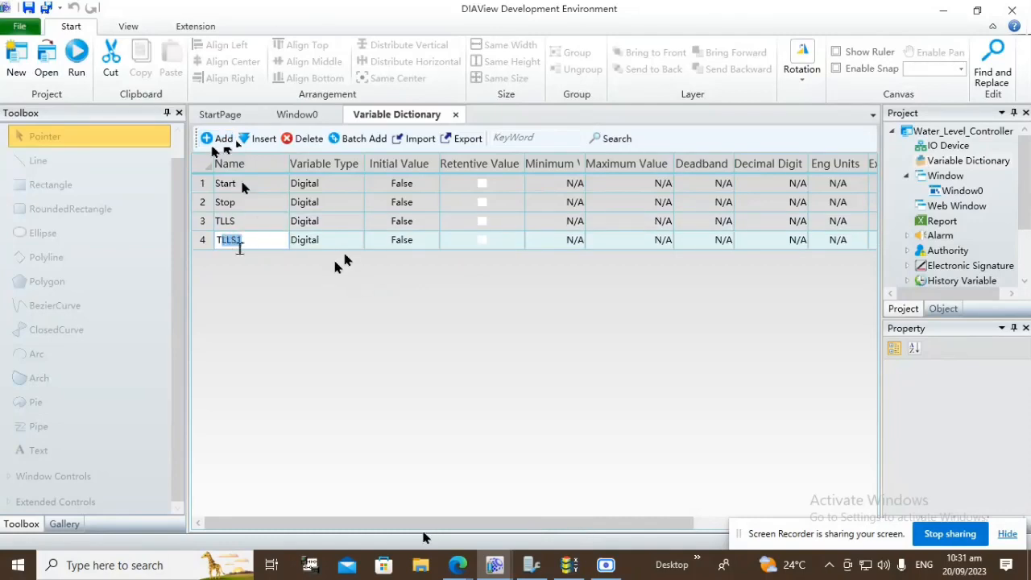
pyautogui.write('HLS')
pyautogui.click(221, 150)
pyautogui.click(246, 256)
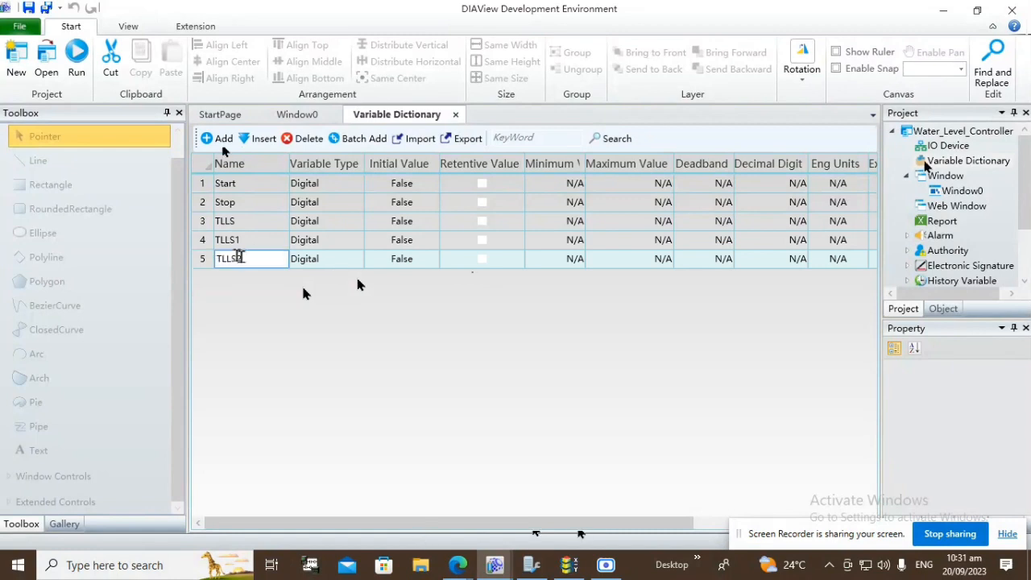
pyautogui.click(249, 241)
pyautogui.click(244, 240)
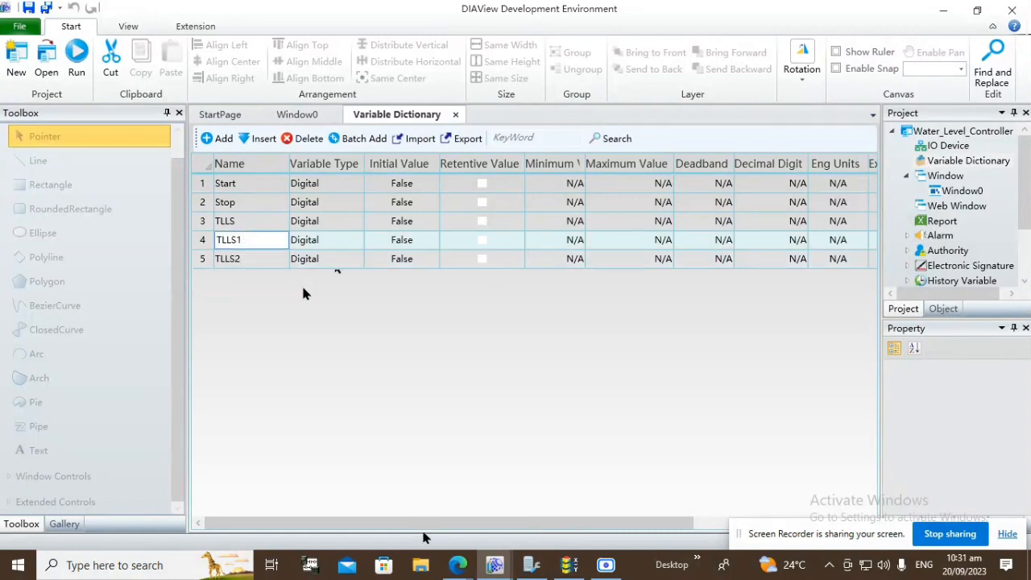
pyautogui.moveTo(243, 239); pyautogui.dragTo(226, 239)
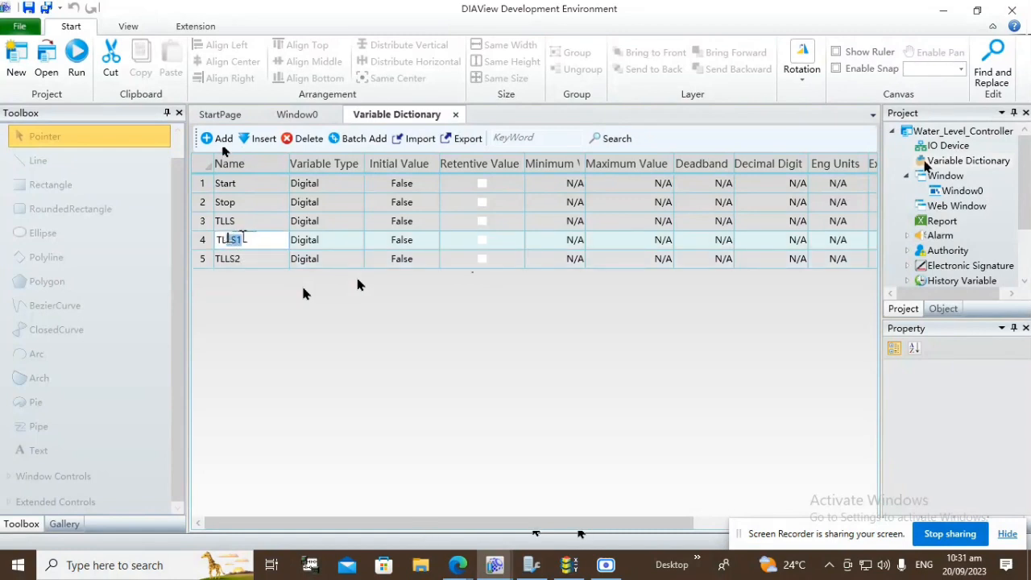
pyautogui.write('H')
pyautogui.press('BackSpace')
pyautogui.press('BackSpace')
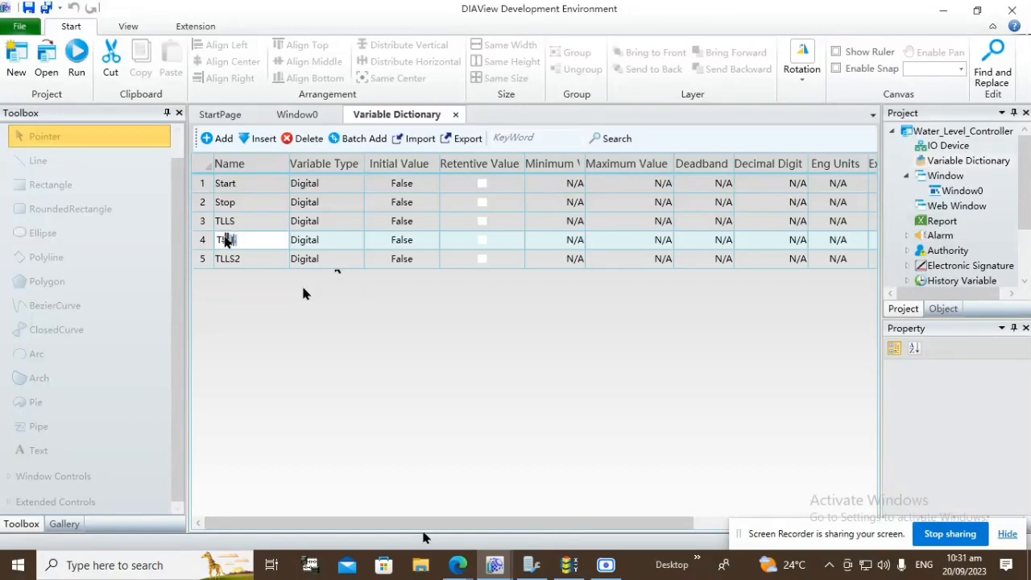
pyautogui.write('LLS')
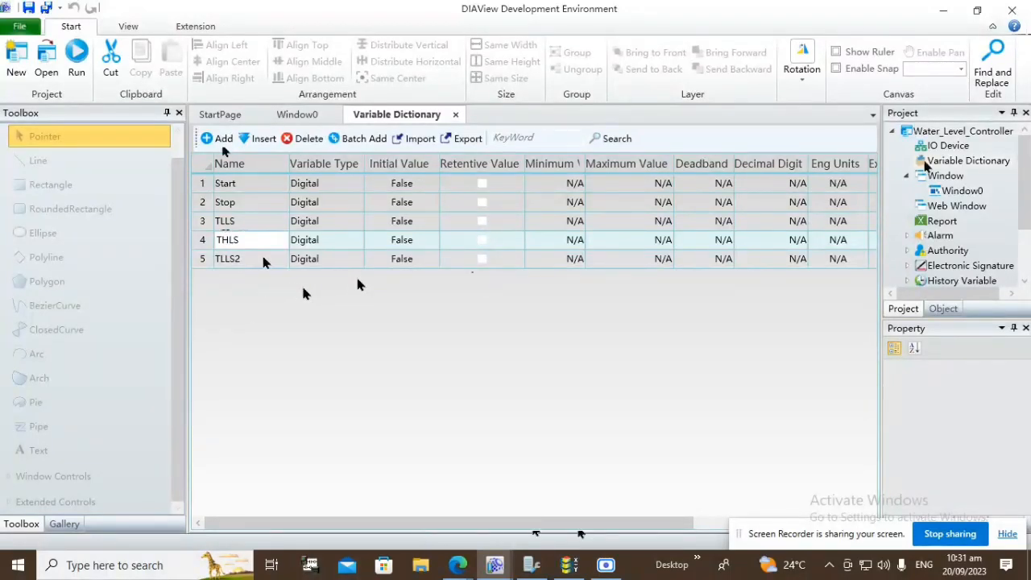
# Rename the fifth variable, TLLS2, as SLS.
pyautogui.click(262, 259)
pyautogui.click(262, 260)
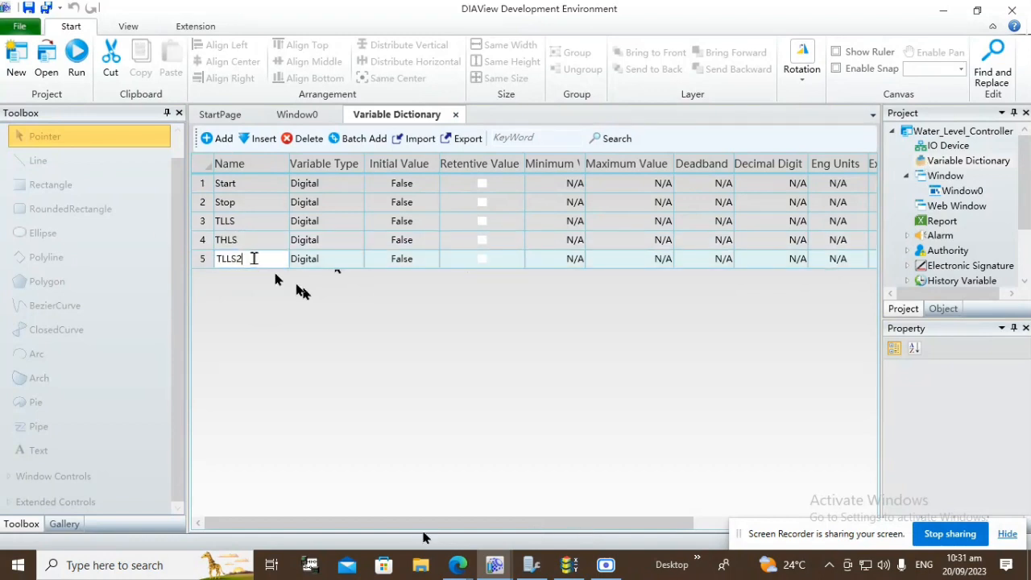
pyautogui.hotkey('shift', 'Left')
pyautogui.hotkey('shift', 'Left')
pyautogui.hotkey('shift', 'Left')
pyautogui.hotkey('shift', 'Left')
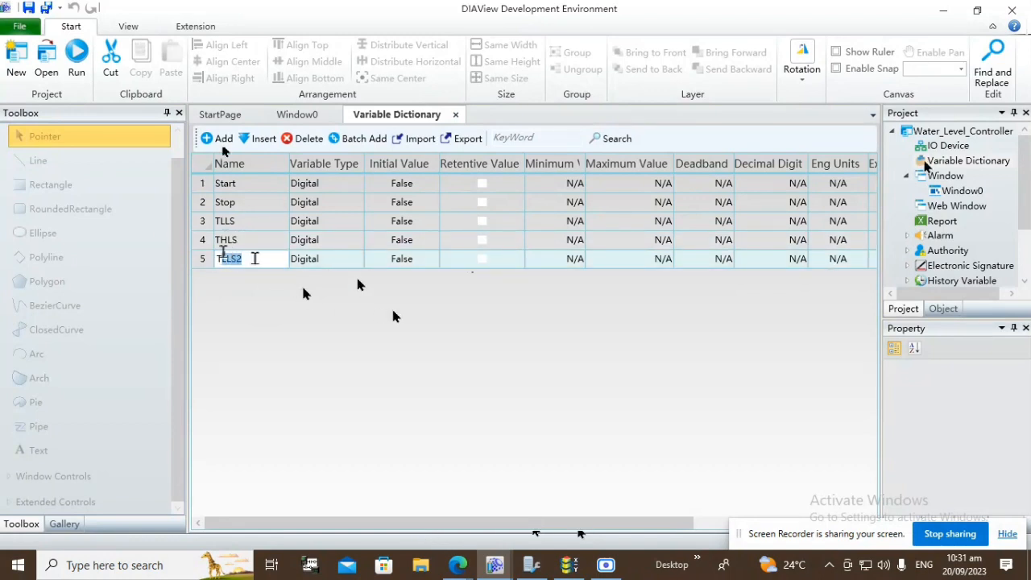
pyautogui.press('BackSpace')
pyautogui.press('BackSpace')
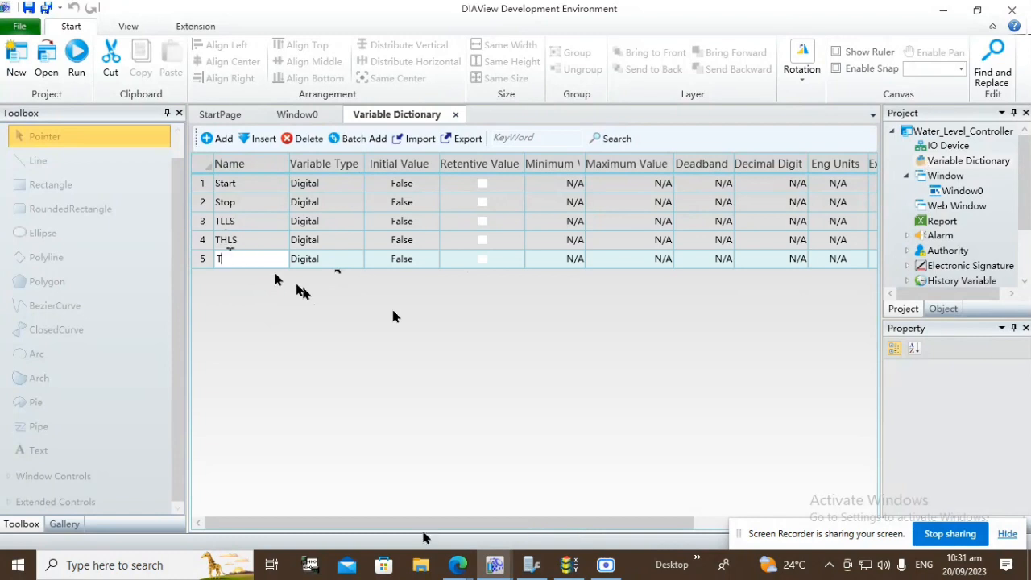
pyautogui.write('SLS')
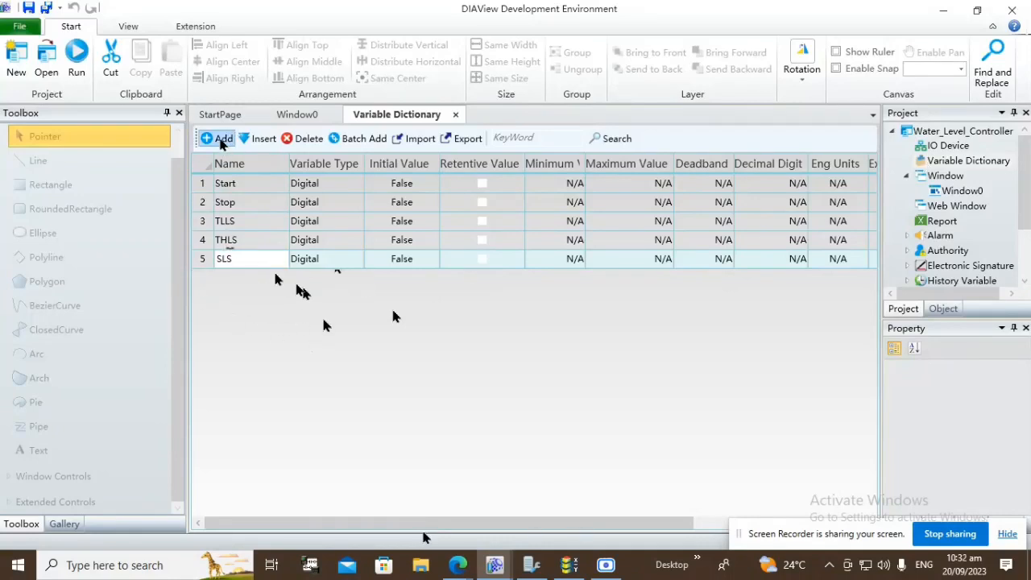
# Add a sixth digital variable named Sump_pump.
pyautogui.click(221, 141)
pyautogui.click(244, 278)
pyautogui.moveTo(244, 277); pyautogui.dragTo(224, 280)
pyautogui.press('BackSpace')
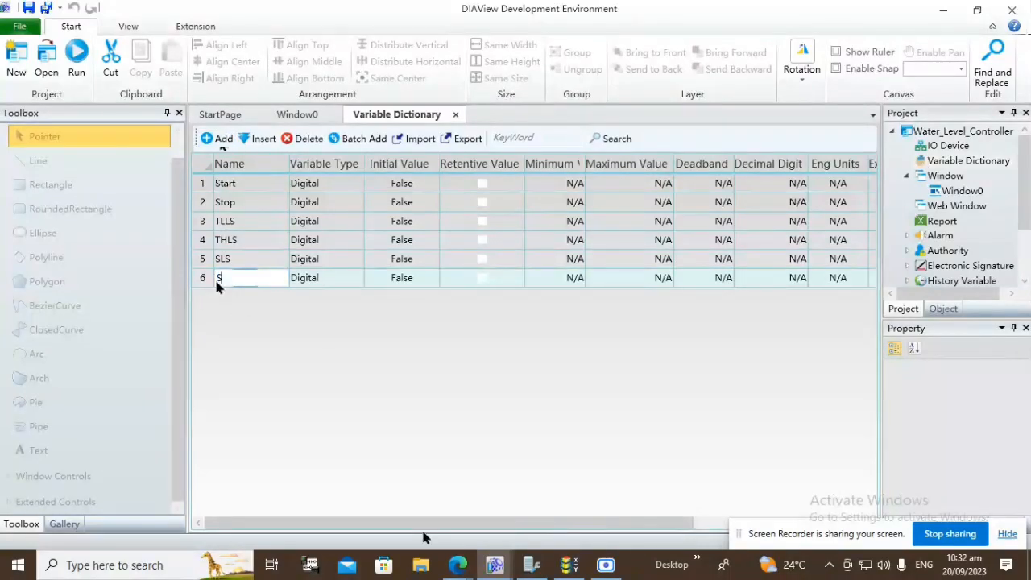
pyautogui.write('un')
pyautogui.write('p')
pyautogui.write('_pum')
pyautogui.write('p')
# Add a seventh variable and name it Tank.
pyautogui.click(224, 143)
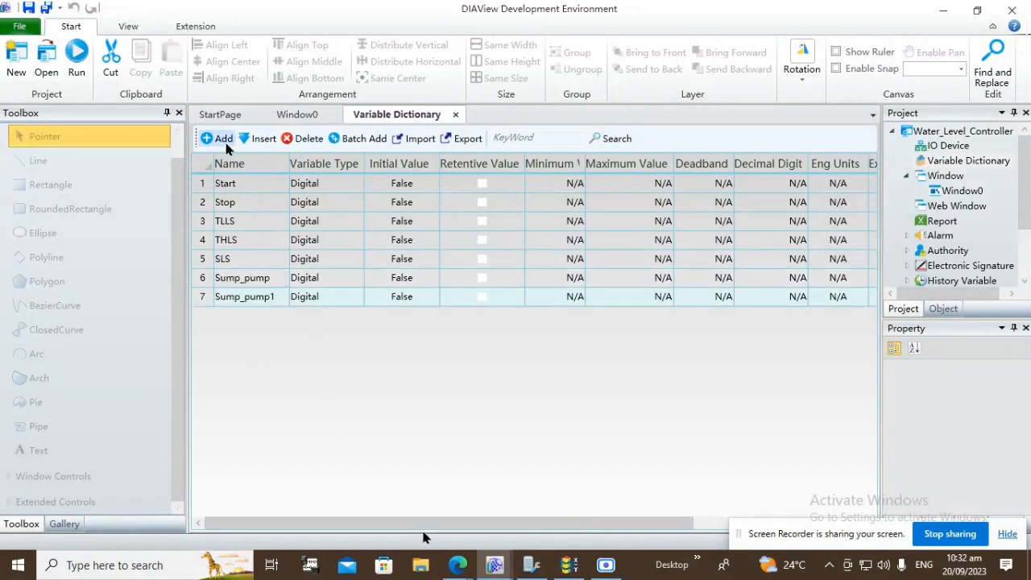
pyautogui.click(269, 298)
pyautogui.hotkey('shift', 'Left')
pyautogui.hotkey('shift', 'Left')
pyautogui.hotkey('shift', 'Left')
pyautogui.hotkey('shift', 'Left')
pyautogui.hotkey('shift', 'Left')
pyautogui.hotkey('shift', 'Left')
pyautogui.hotkey('shift', 'Left')
pyautogui.hotkey('shift', 'Left')
pyautogui.hotkey('shift', 'Left')
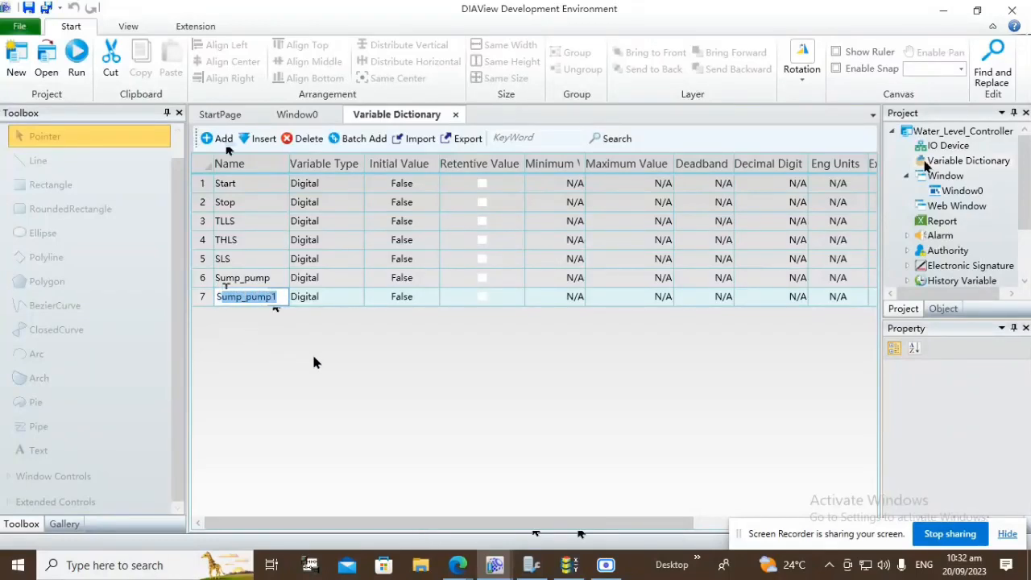
pyautogui.hotkey('shift', 'Left')
pyautogui.write('T')
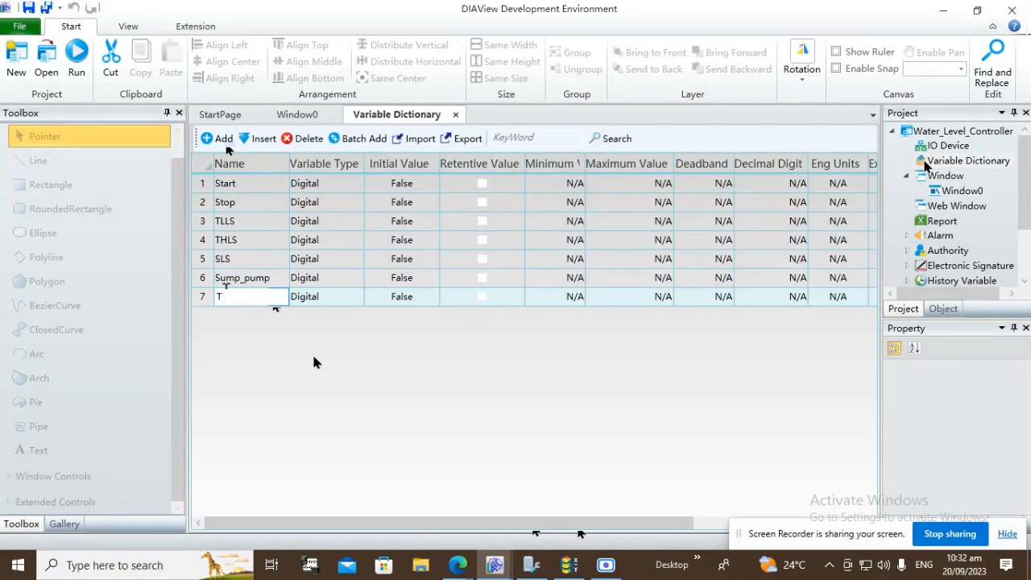
pyautogui.write('ank')
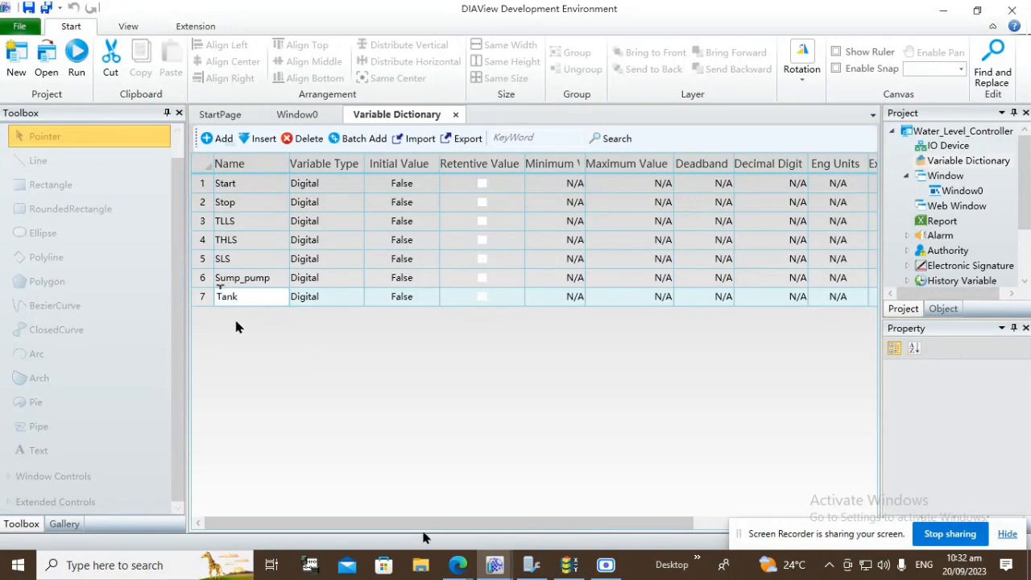
# Add an eighth variable and name it Sump.
pyautogui.click(222, 138)
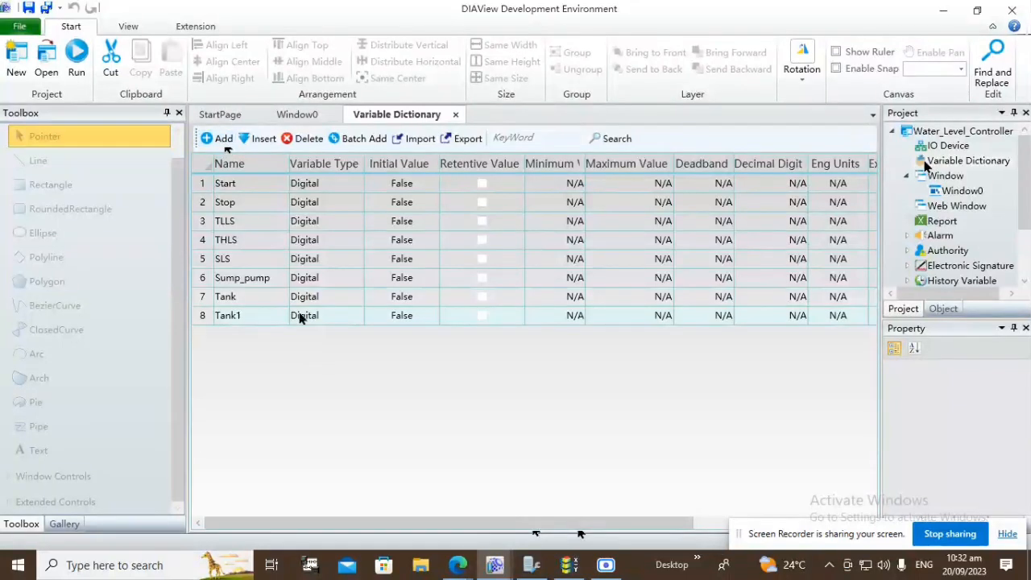
pyautogui.click(251, 315)
pyautogui.doubleClick(253, 315)
pyautogui.write('S')
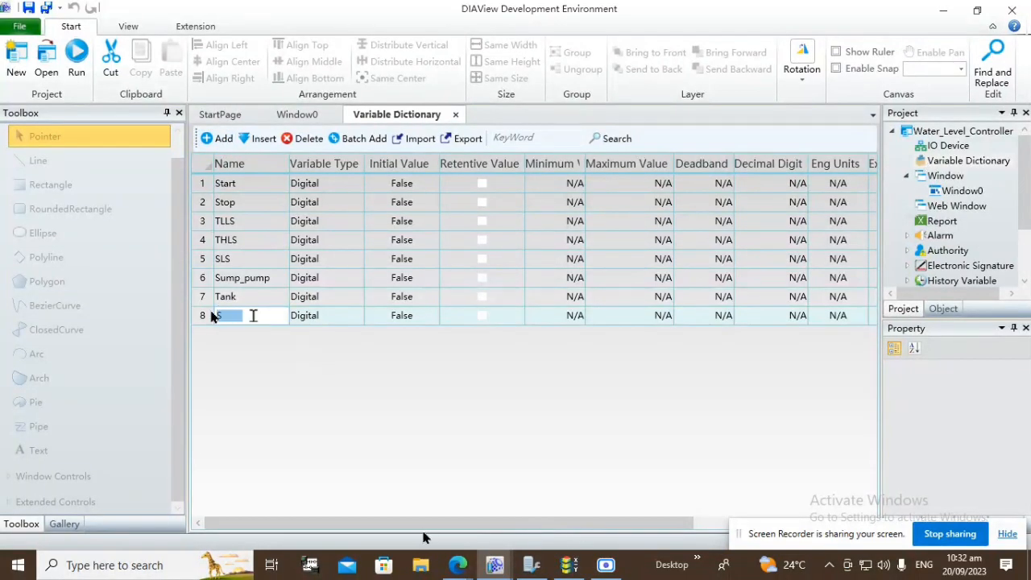
pyautogui.write('ump')
# Change the variable type of both Tank and Sump to Analog.
pyautogui.click(271, 305)
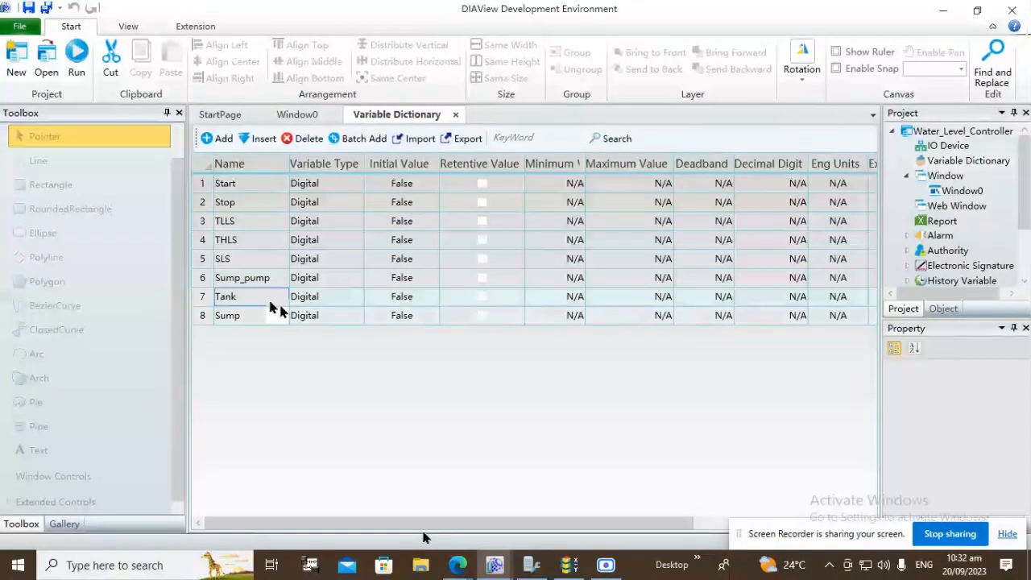
pyautogui.click(274, 302)
pyautogui.doubleClick(338, 298)
pyautogui.click(356, 297)
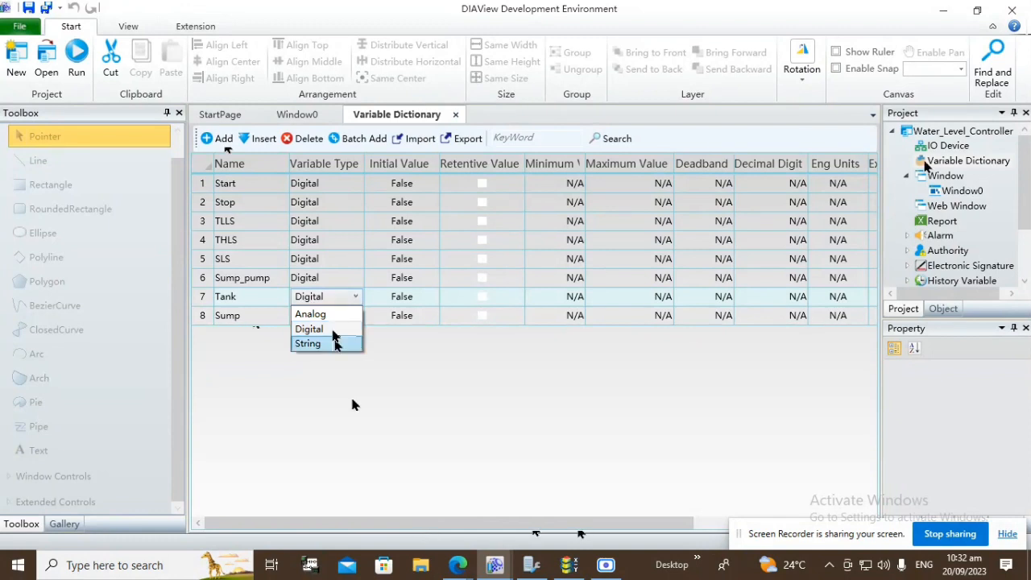
pyautogui.click(321, 313)
pyautogui.click(322, 315)
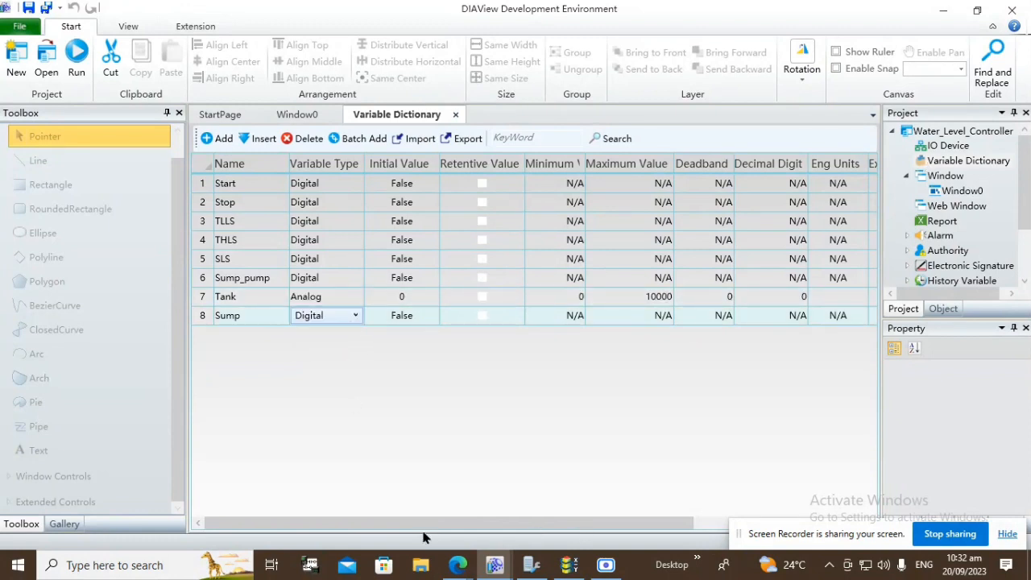
pyautogui.click(355, 315)
pyautogui.click(310, 330)
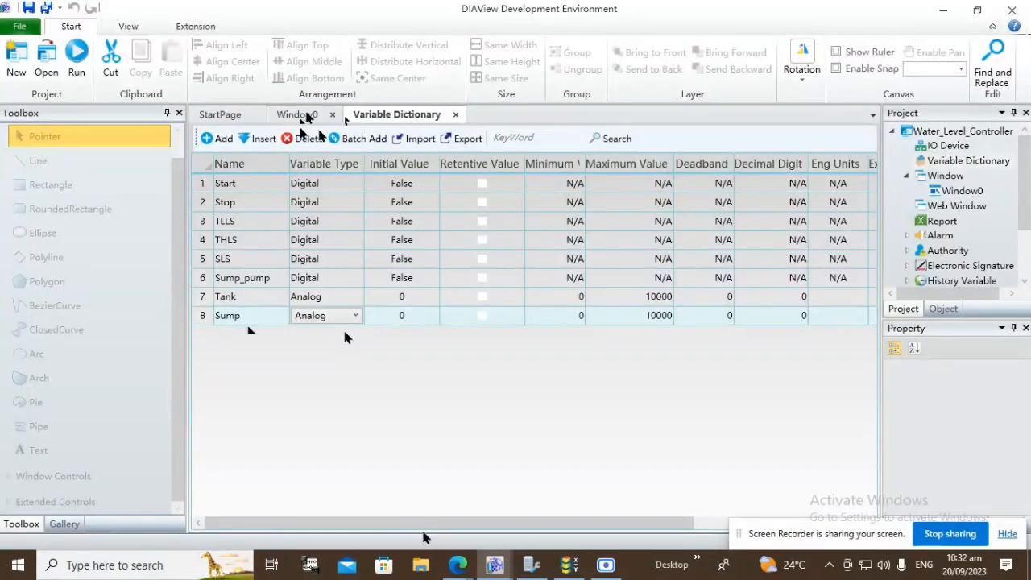
# Compare the control panel in Window0 with the variables listed in the Variable Dictionary.
pyautogui.click(297, 113)
pyautogui.click(381, 119)
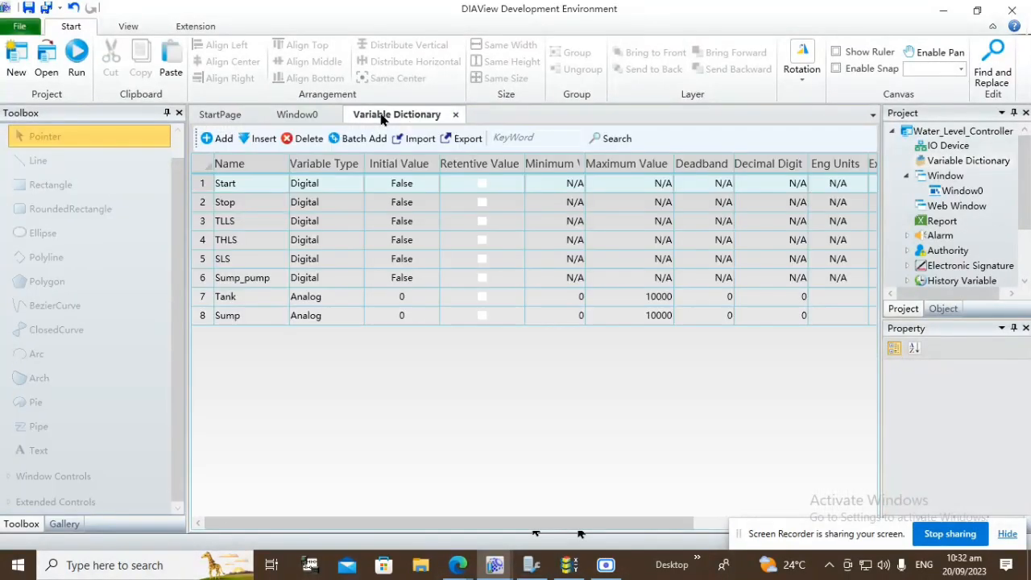
pyautogui.click(304, 116)
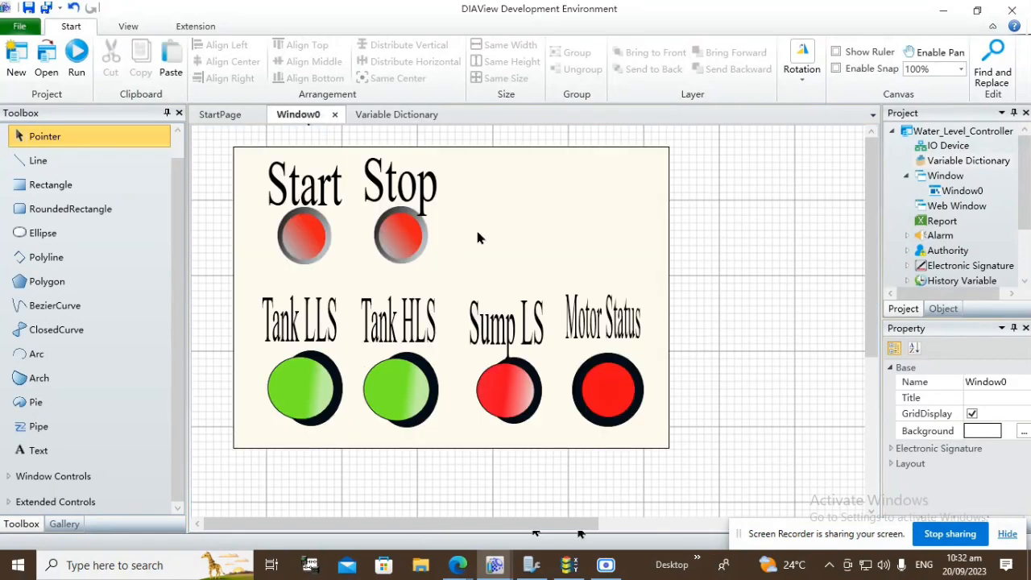
pyautogui.click(387, 115)
pyautogui.click(303, 117)
# Select the Start push button, move the screen-sharing bar out of the way and show the button's animation settings.
pyautogui.click(306, 236)
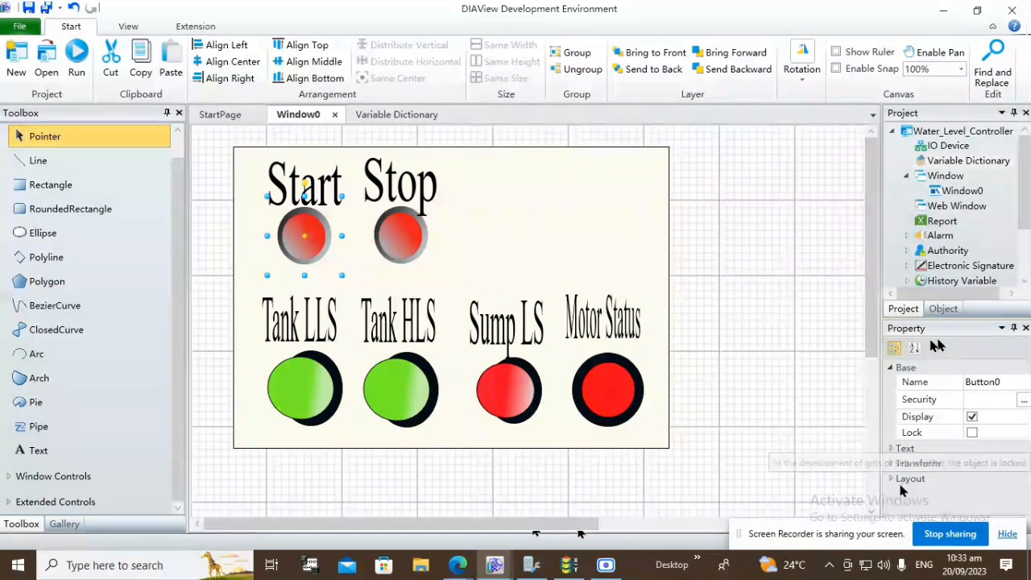
pyautogui.click(895, 347)
pyautogui.click(914, 347)
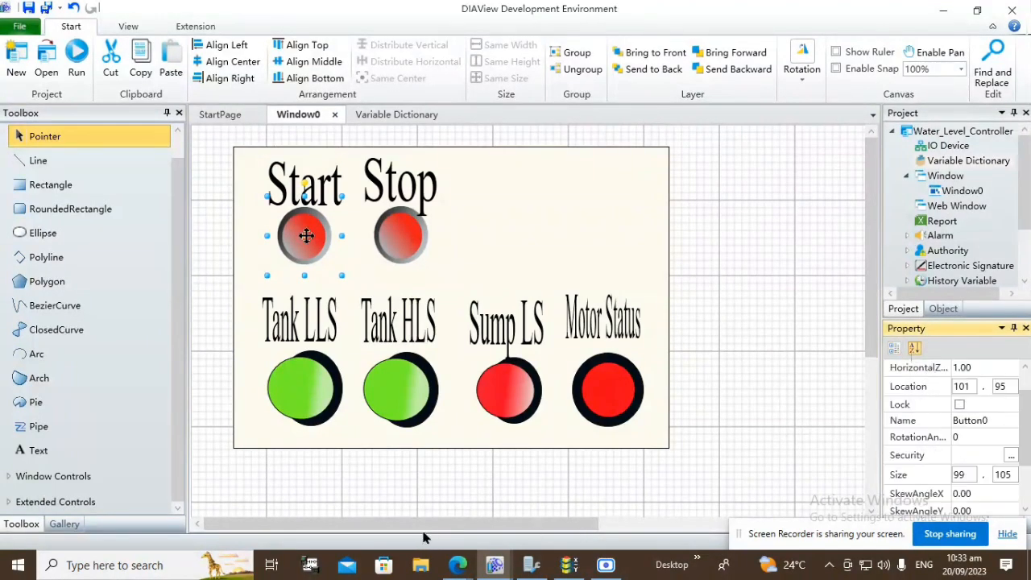
pyautogui.scroll(-2, 914, 403)
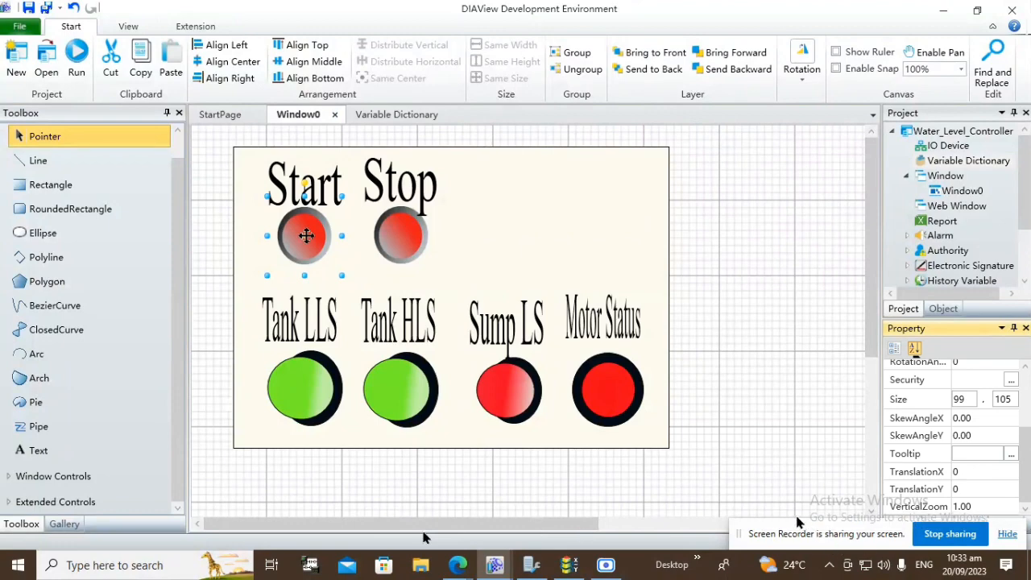
pyautogui.click(776, 538)
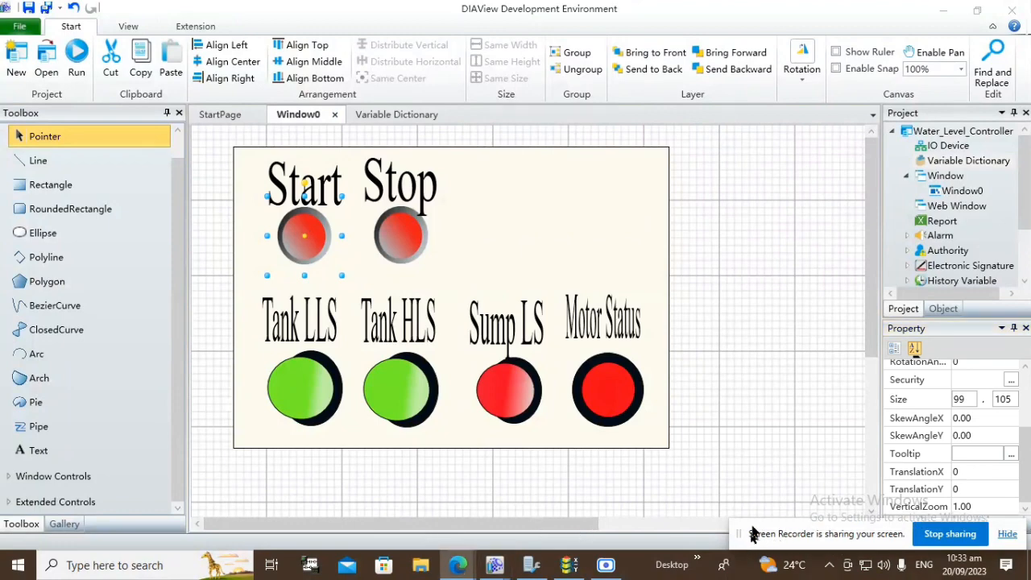
pyautogui.moveTo(753, 536); pyautogui.dragTo(10, 523)
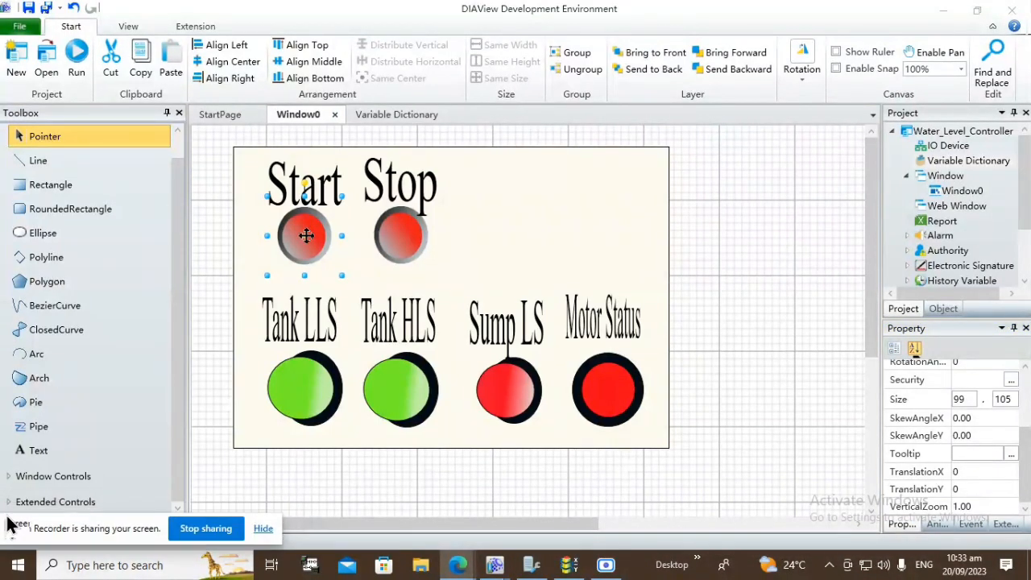
pyautogui.click(934, 524)
pyautogui.scroll(-5, 998, 403)
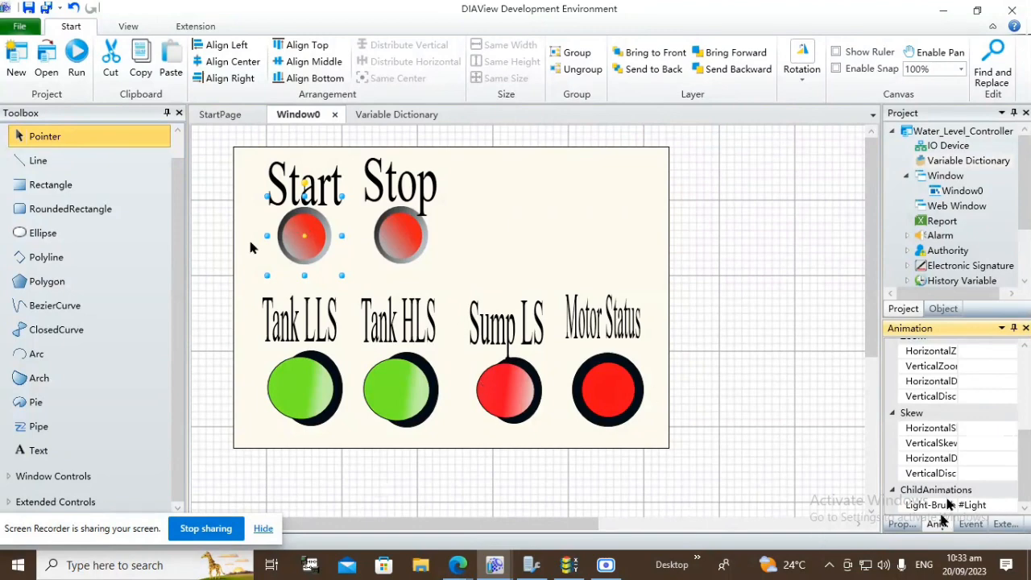
# Assign the expression Var.Start to the Start push button's Light-Brush animation.
pyautogui.click(384, 235)
pyautogui.click(312, 232)
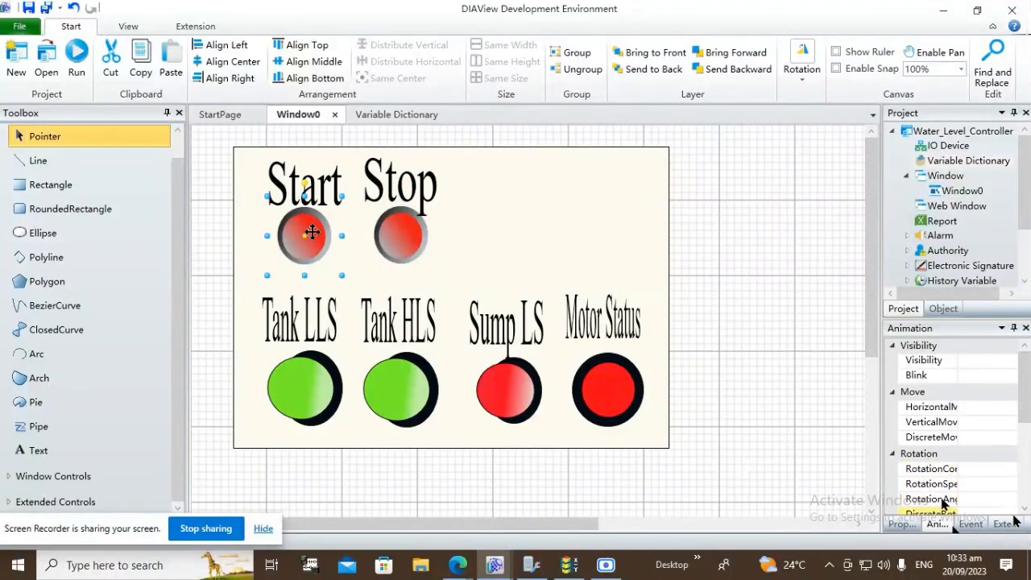
pyautogui.scroll(-5, 944, 503)
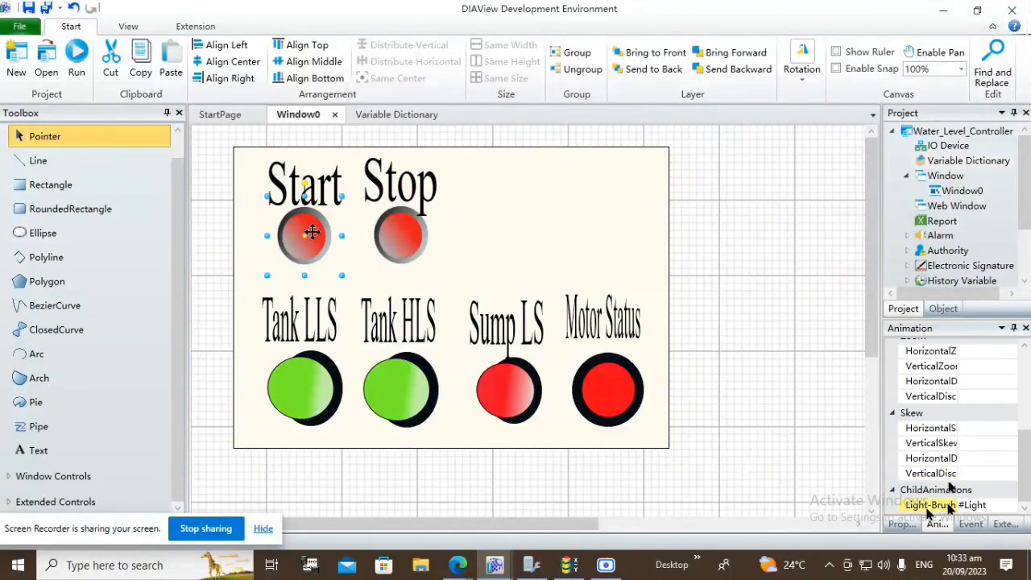
pyautogui.click(1011, 508)
pyautogui.click(1011, 506)
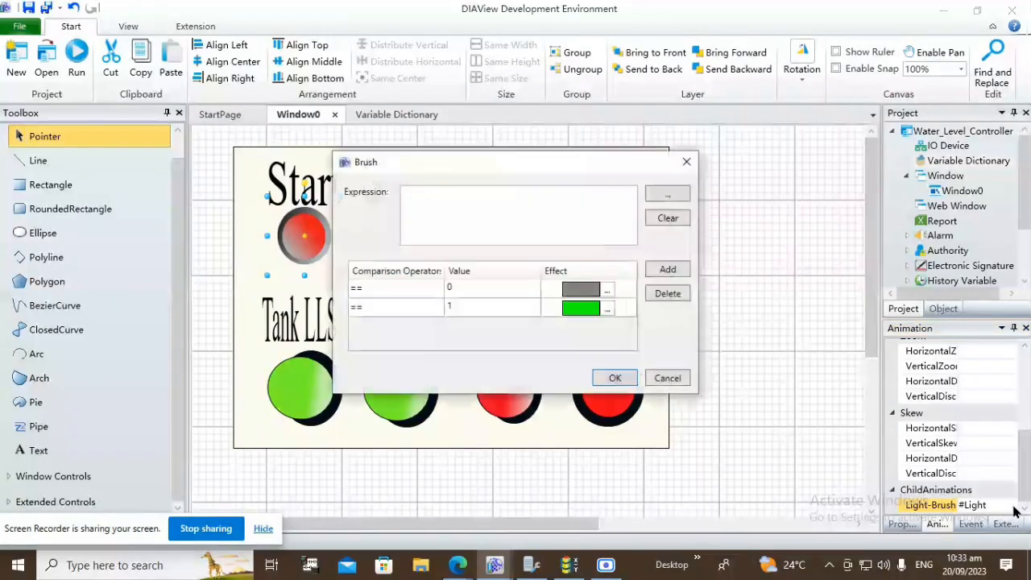
pyautogui.click(668, 197)
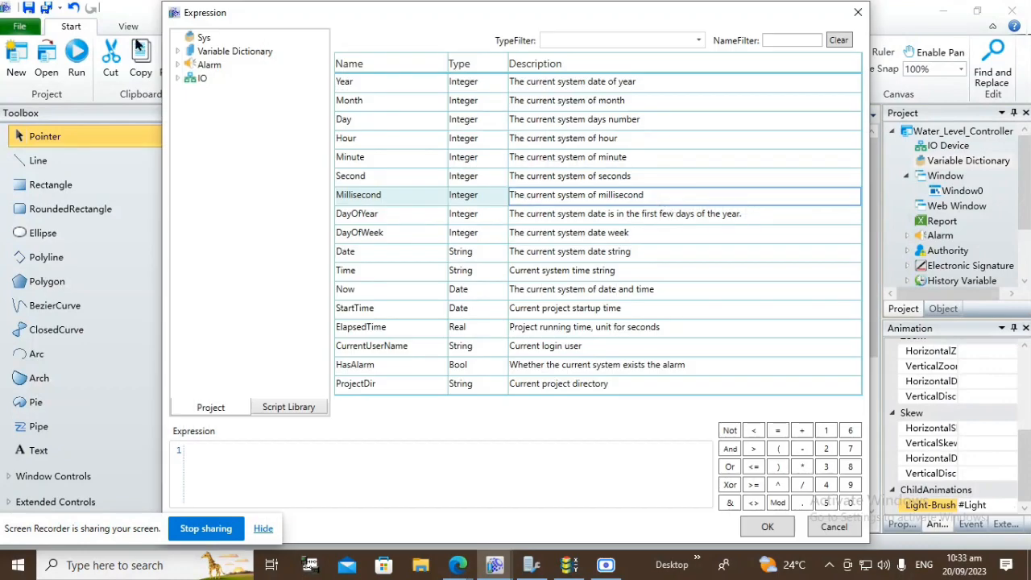
pyautogui.click(183, 51)
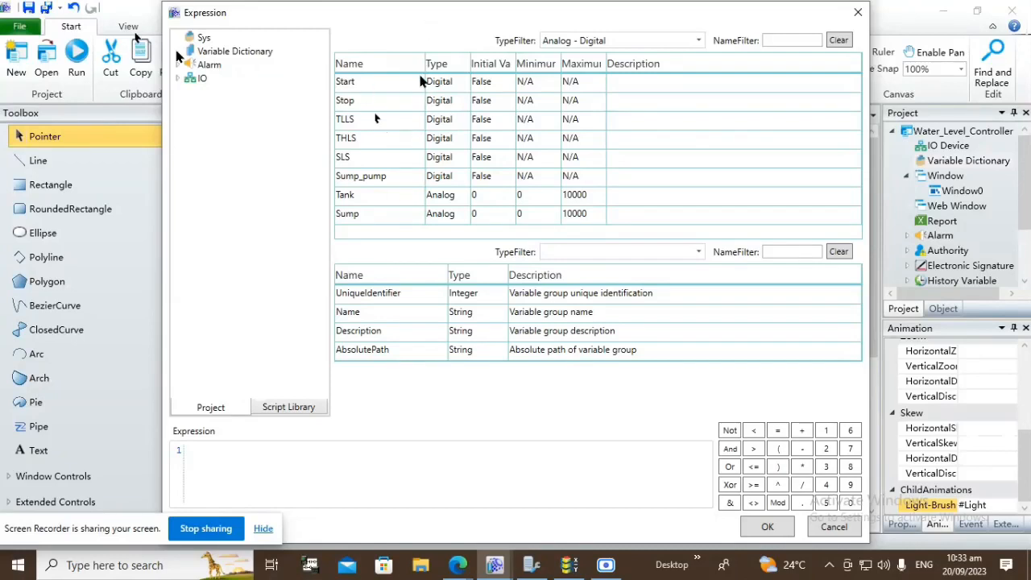
pyautogui.click(383, 84)
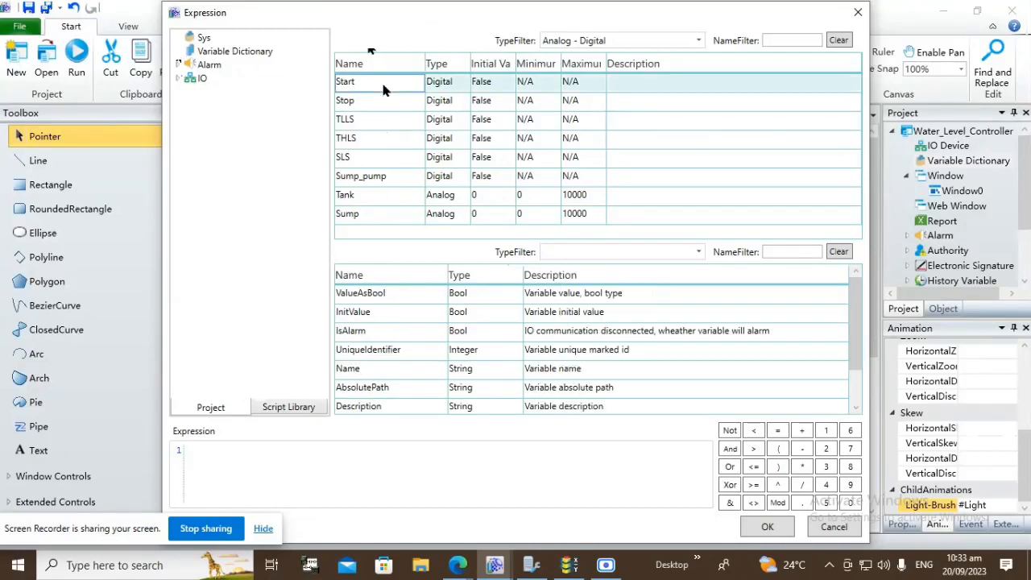
pyautogui.doubleClick(383, 85)
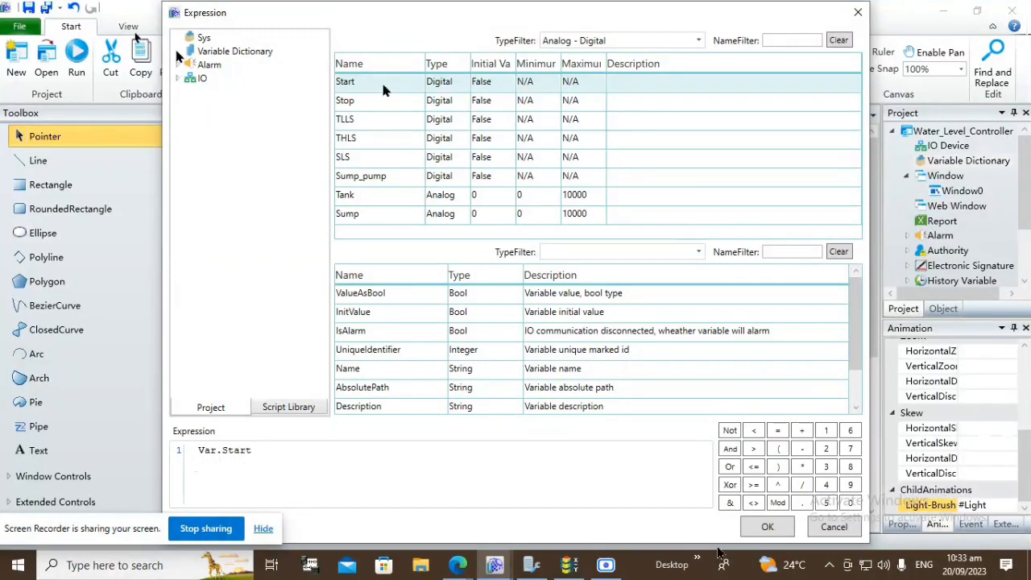
pyautogui.click(750, 533)
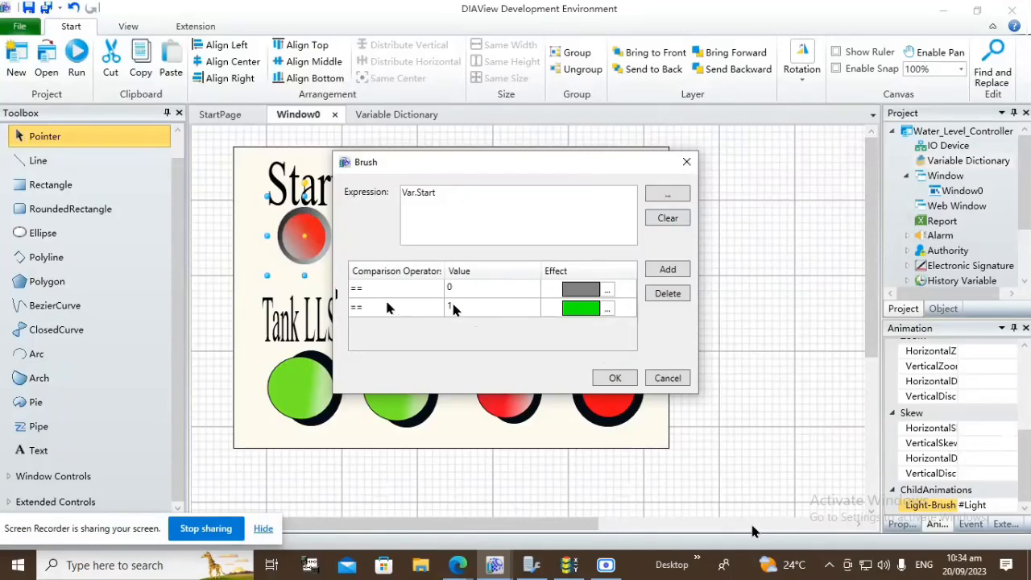
# Set the Start button's brush effect for value 0 to the standard green #00B050.
pyautogui.click(606, 289)
pyautogui.click(608, 290)
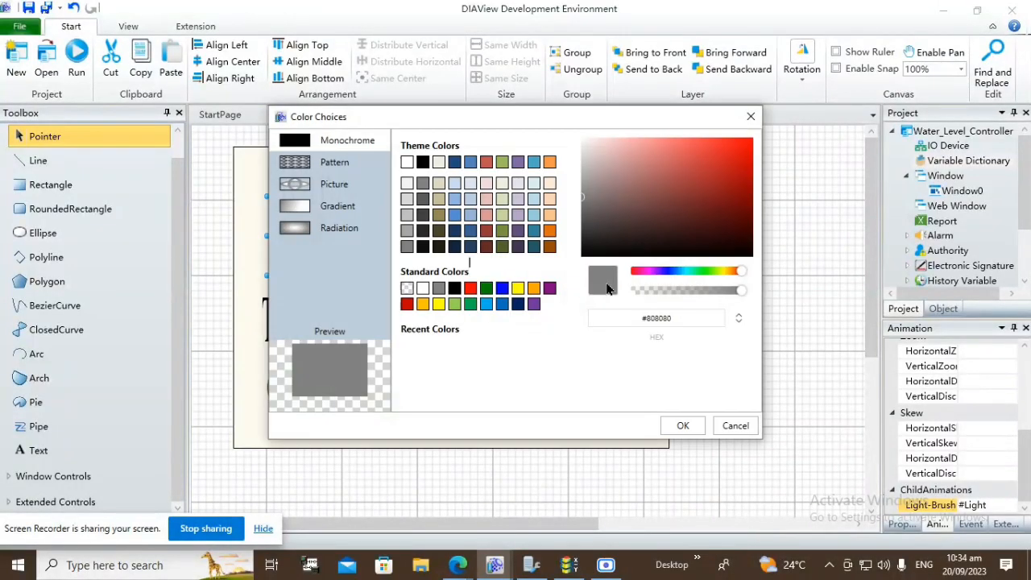
pyautogui.click(471, 304)
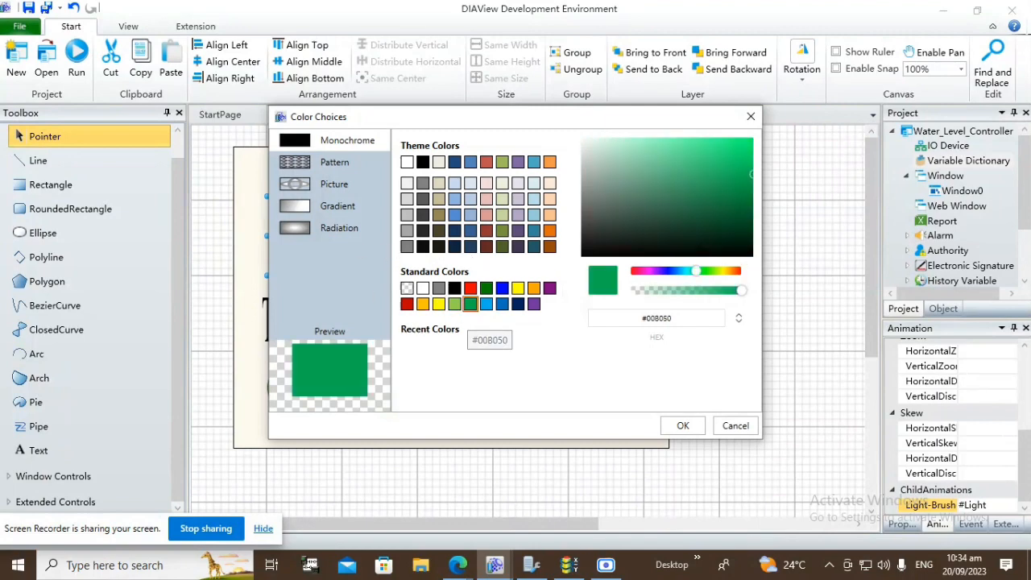
pyautogui.click(682, 424)
# Set the Start button's brush effect for value 1 to the recently used green #00B050 and apply the brush settings.
pyautogui.click(613, 312)
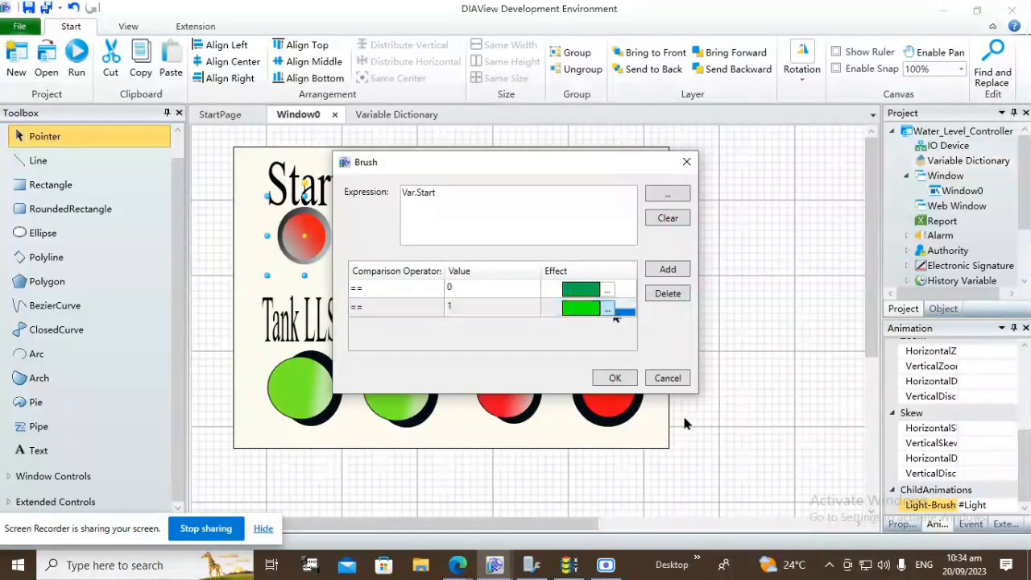
pyautogui.click(612, 314)
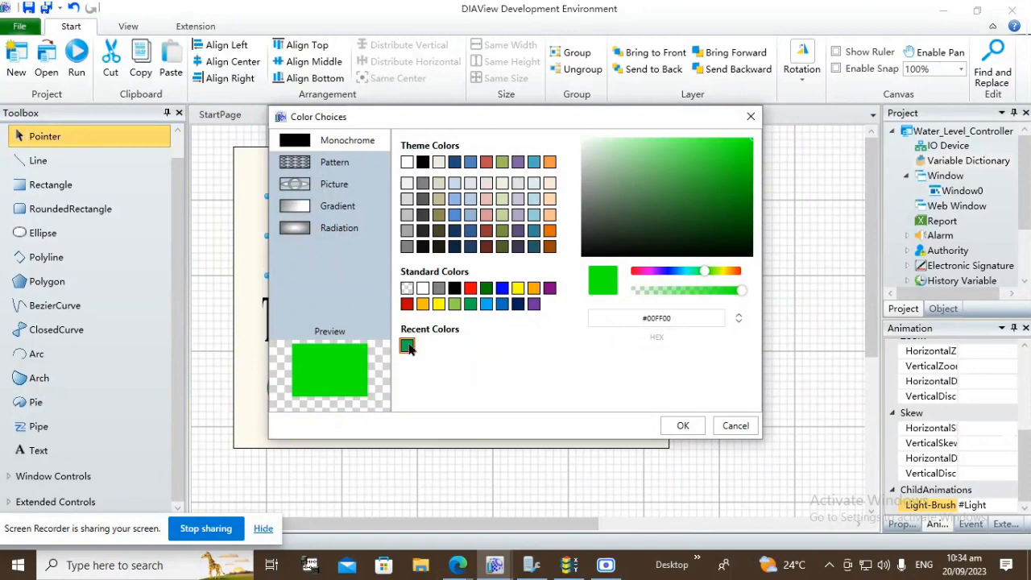
pyautogui.click(407, 346)
pyautogui.click(677, 425)
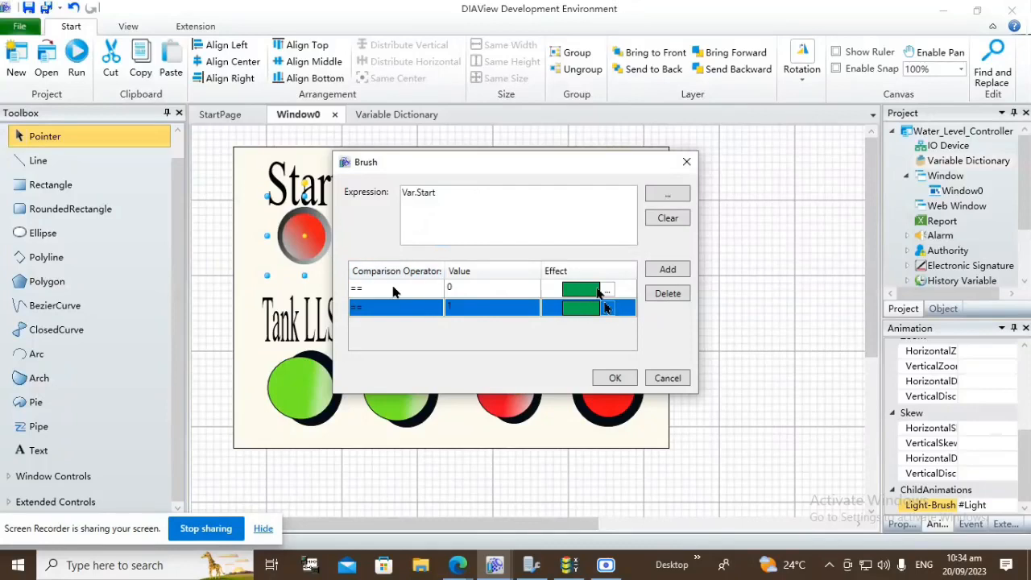
pyautogui.click(610, 378)
pyautogui.click(614, 377)
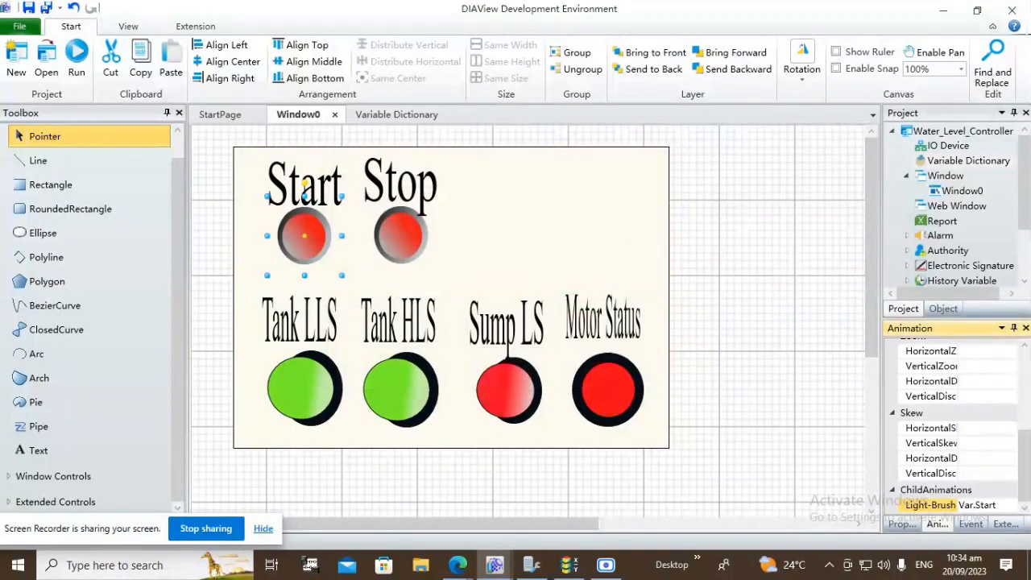
# Assign the expression Var.Stop to the Stop push button's Light-Brush animation.
pyautogui.click(405, 254)
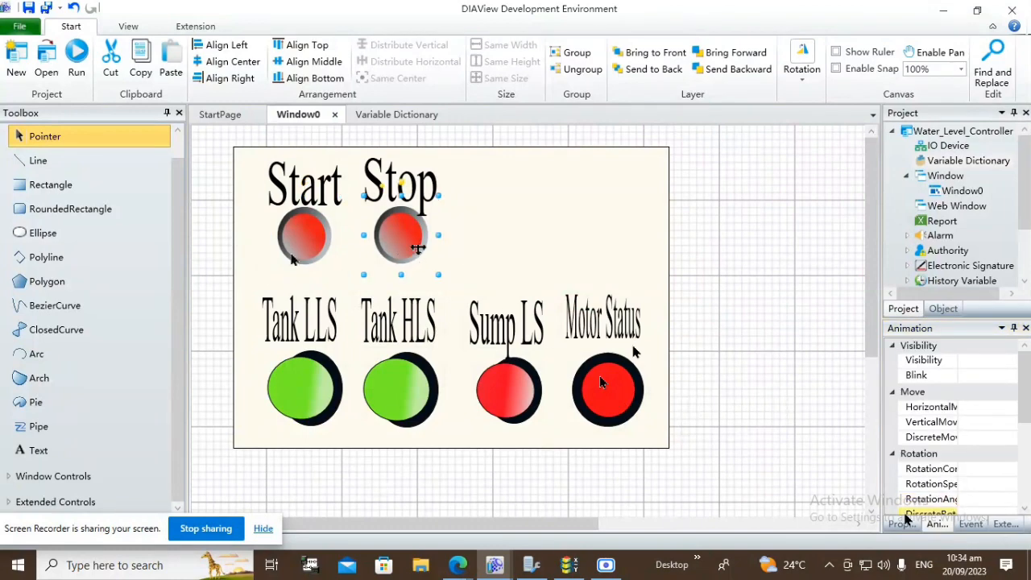
pyautogui.scroll(-5, 934, 446)
pyautogui.scroll(-1, 934, 446)
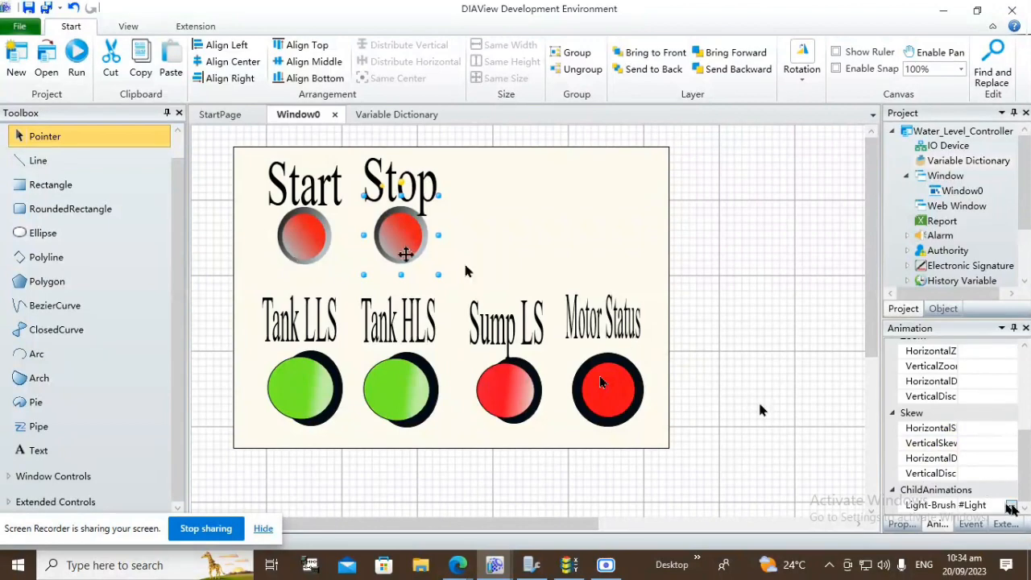
pyautogui.doubleClick(930, 505)
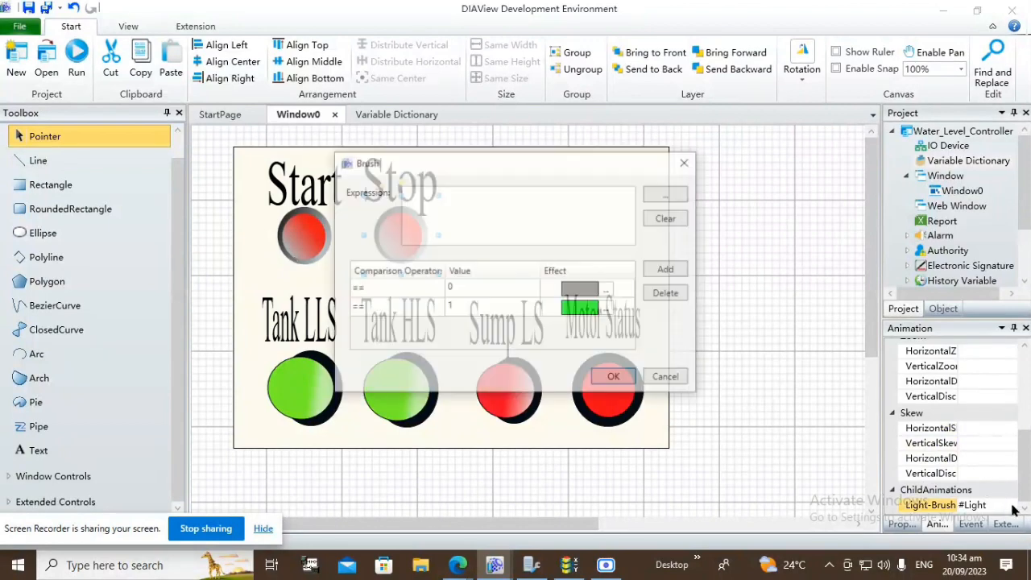
pyautogui.click(657, 198)
pyautogui.click(179, 53)
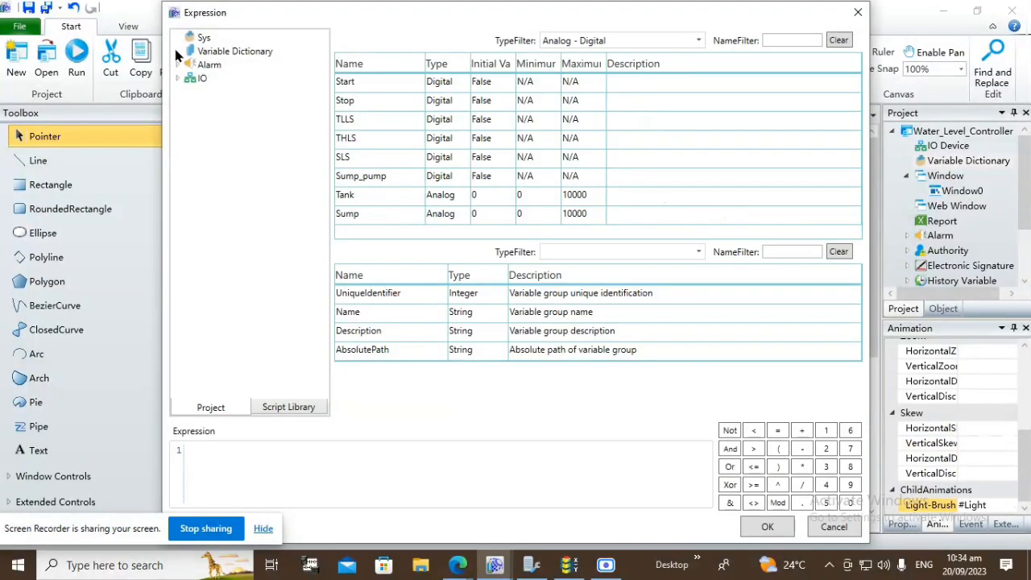
pyautogui.doubleClick(386, 100)
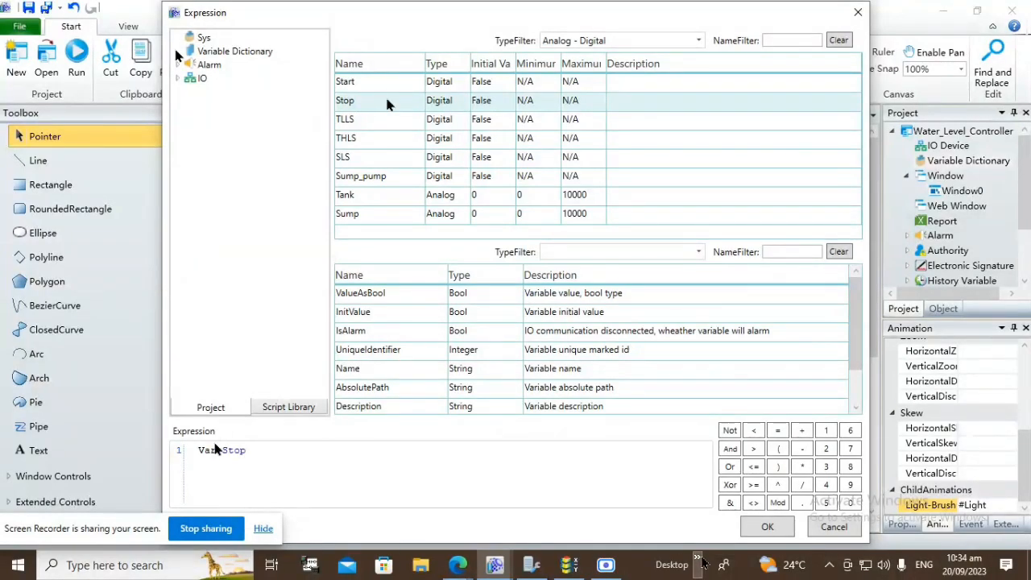
pyautogui.click(767, 525)
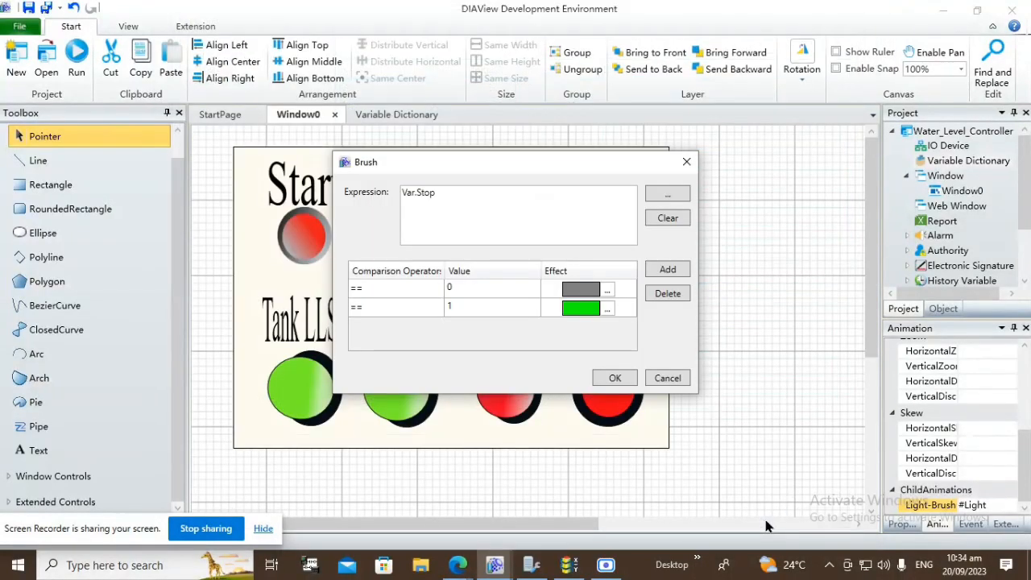
# Set the Stop button's brush effects for values 0 and 1 to the standard red #FF0000 and apply them.
pyautogui.click(607, 290)
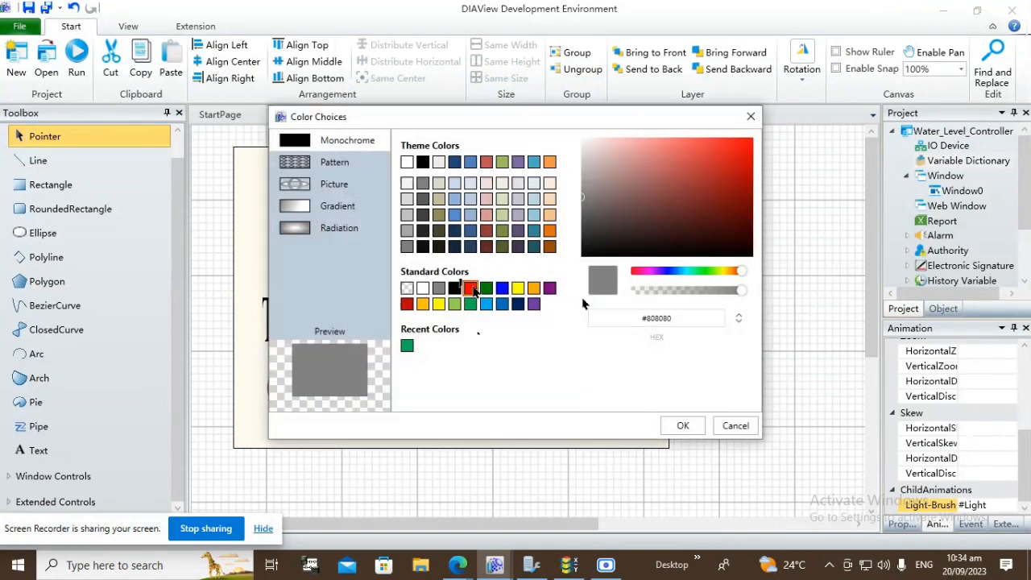
pyautogui.click(474, 290)
pyautogui.click(682, 425)
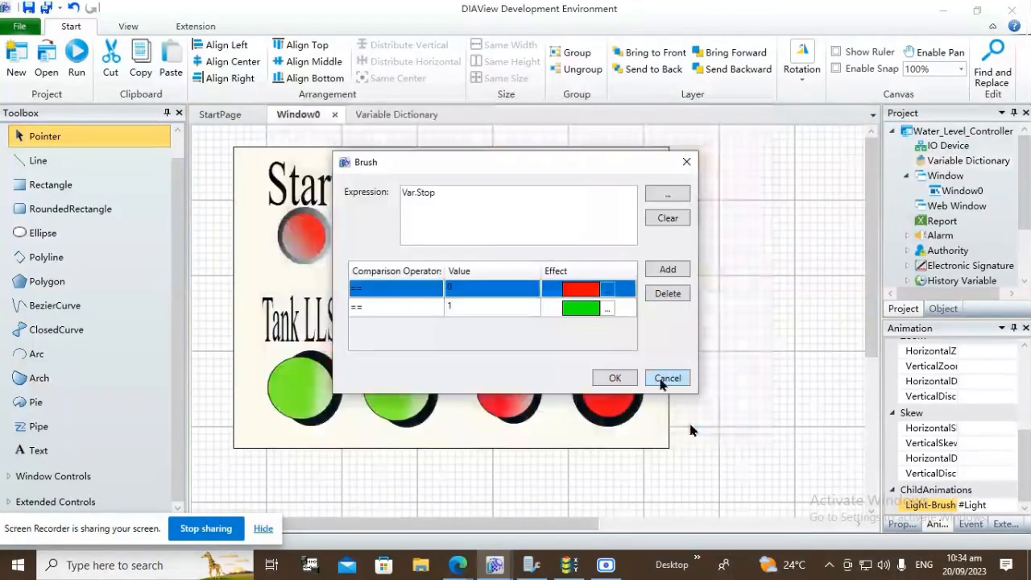
pyautogui.click(610, 310)
pyautogui.click(470, 290)
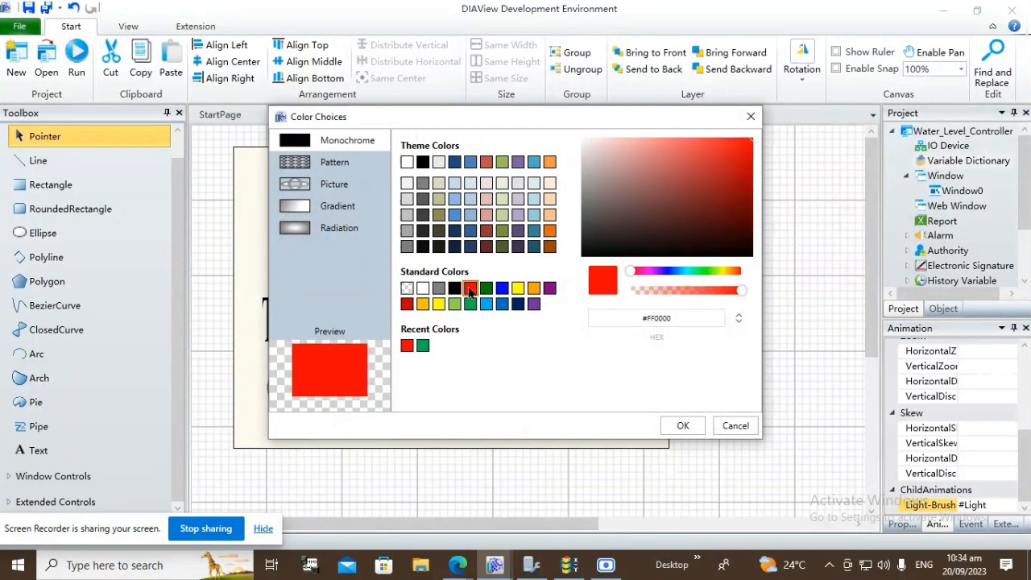
pyautogui.click(683, 425)
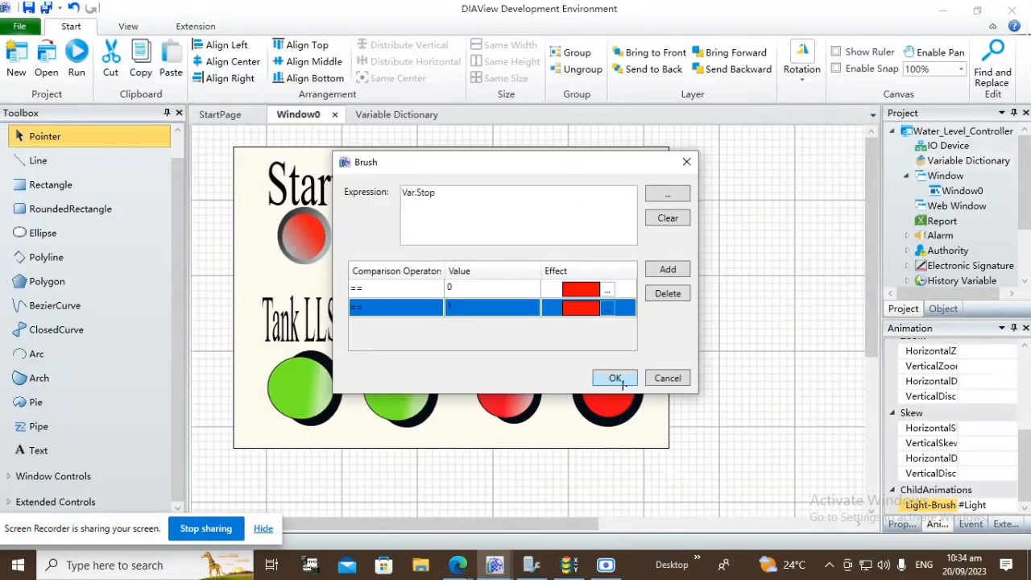
pyautogui.click(616, 380)
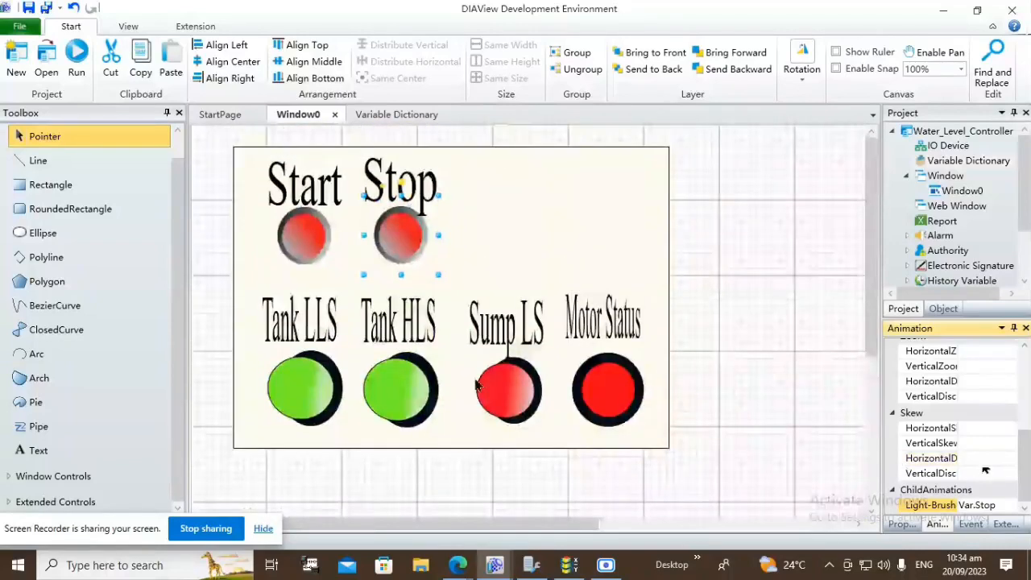
# Insert the variable Var.Start before the 'Digital' comment in the script of the Start button's left-button-down event.
pyautogui.click(293, 243)
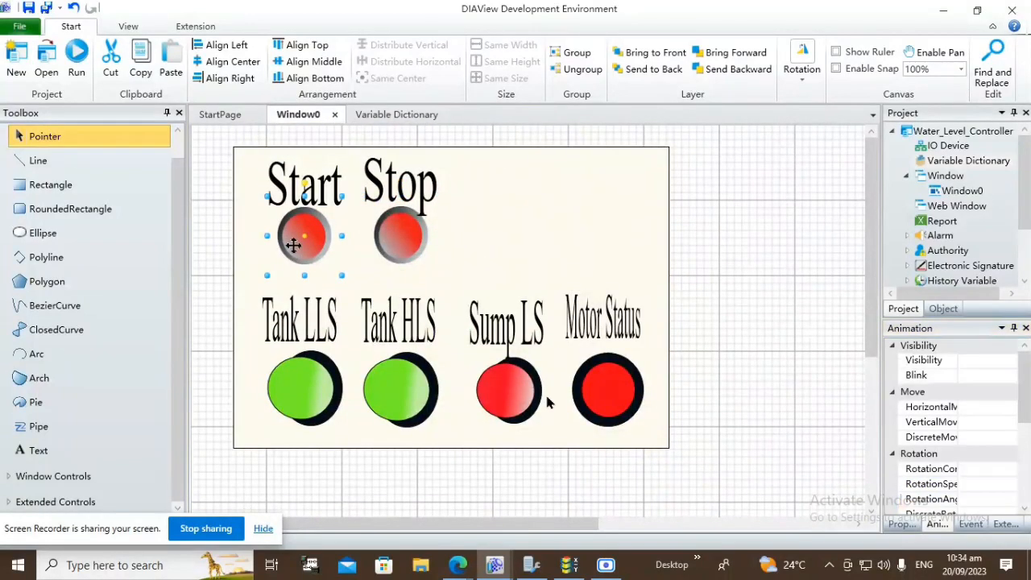
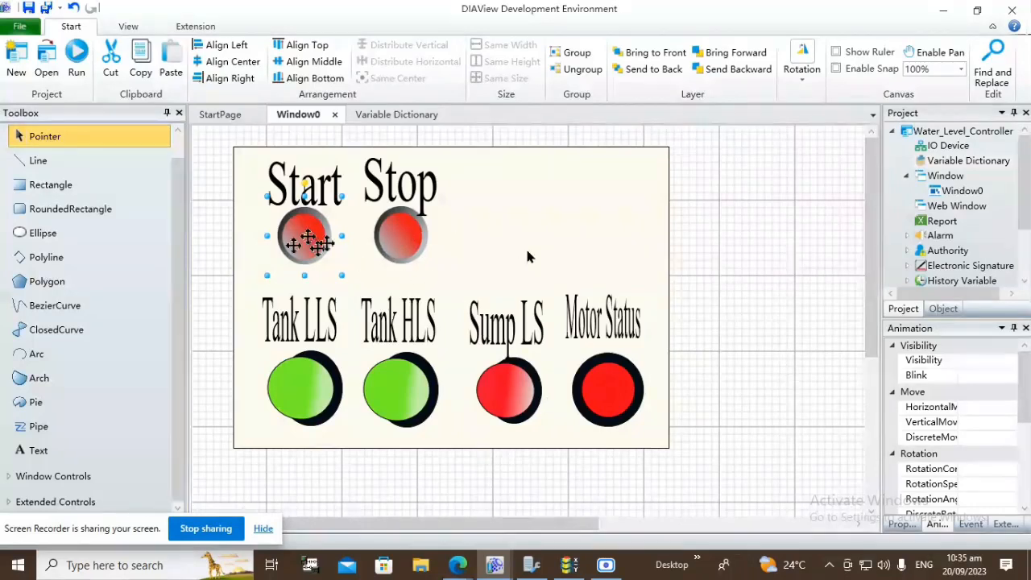
pyautogui.click(970, 524)
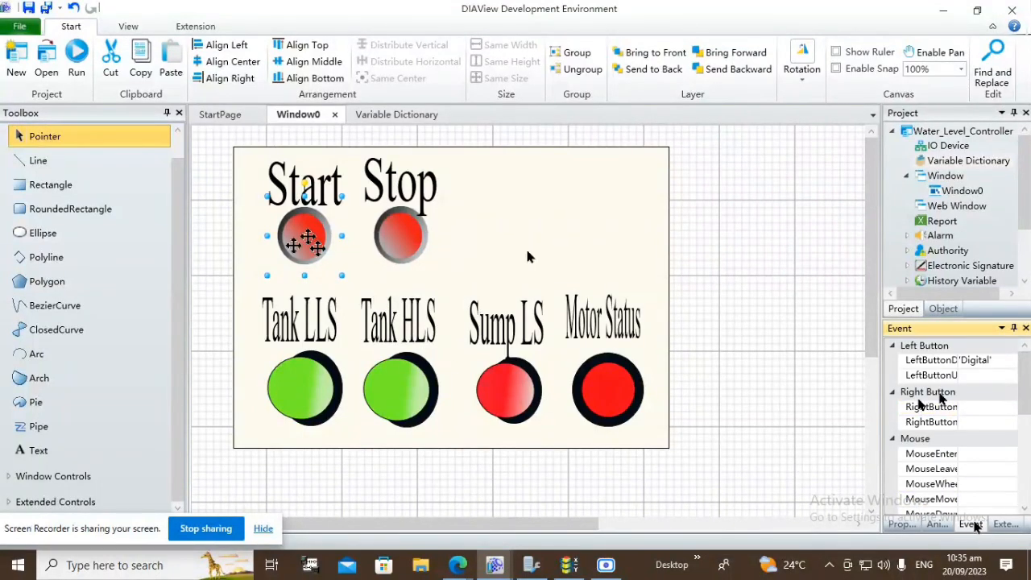
pyautogui.moveTo(1010, 363)
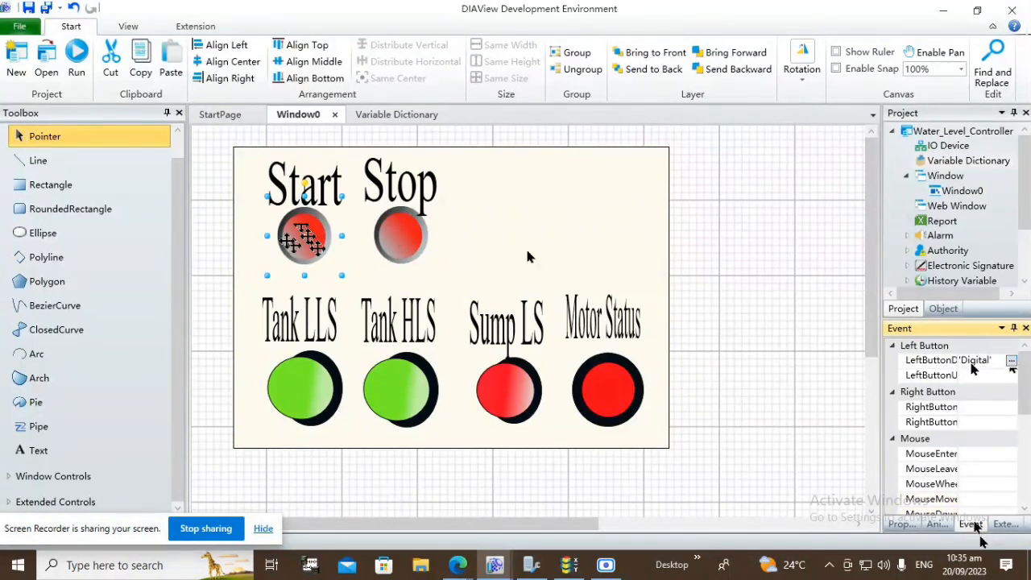
pyautogui.click(941, 365)
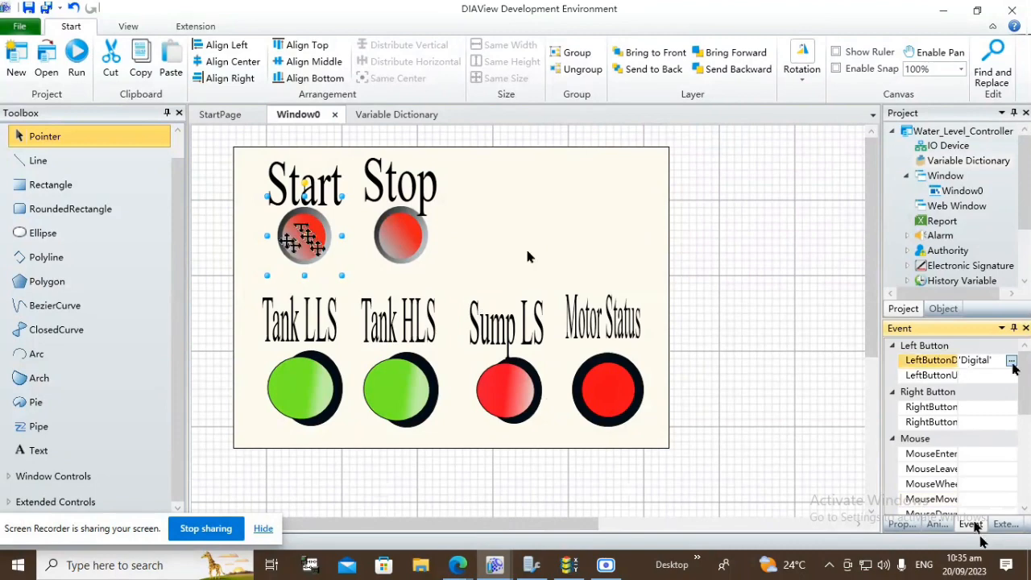
pyautogui.click(1012, 363)
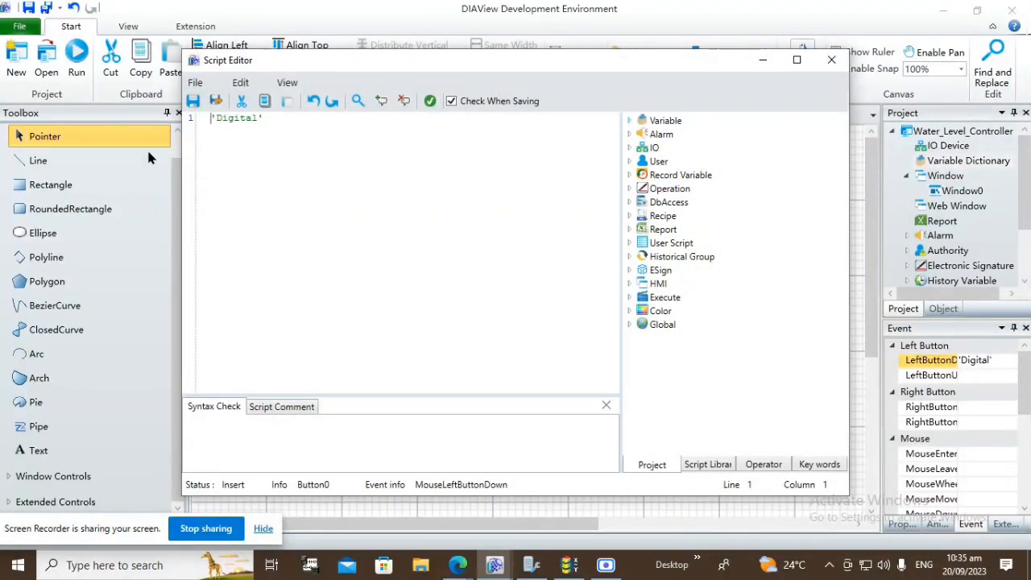
pyautogui.click(630, 121)
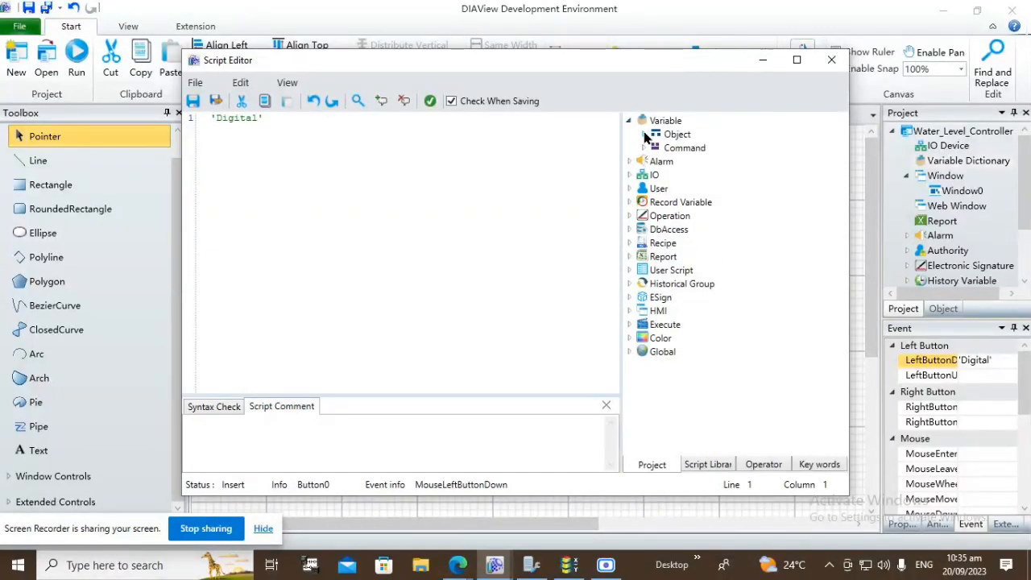
pyautogui.click(645, 135)
pyautogui.click(658, 161)
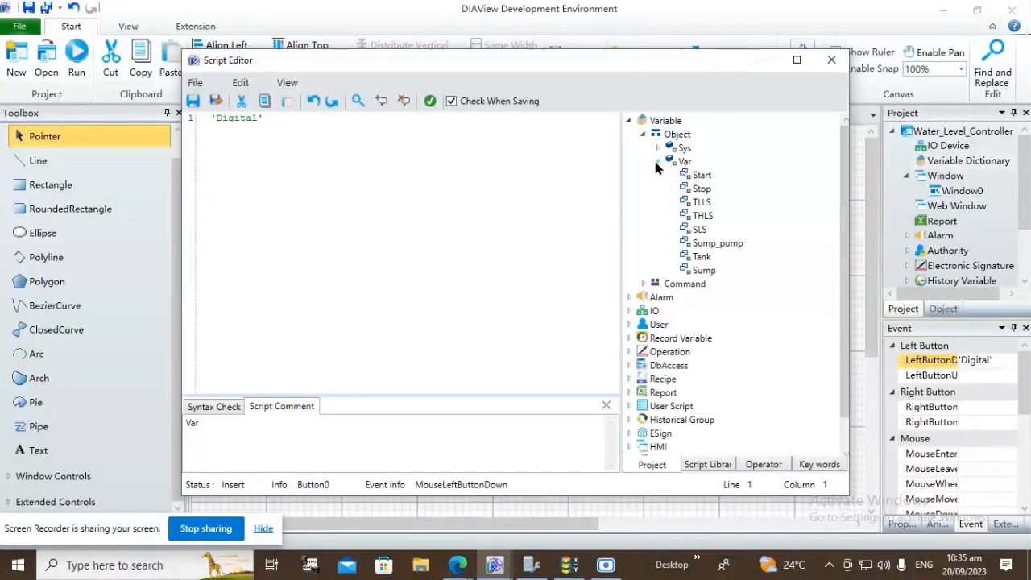
pyautogui.doubleClick(702, 176)
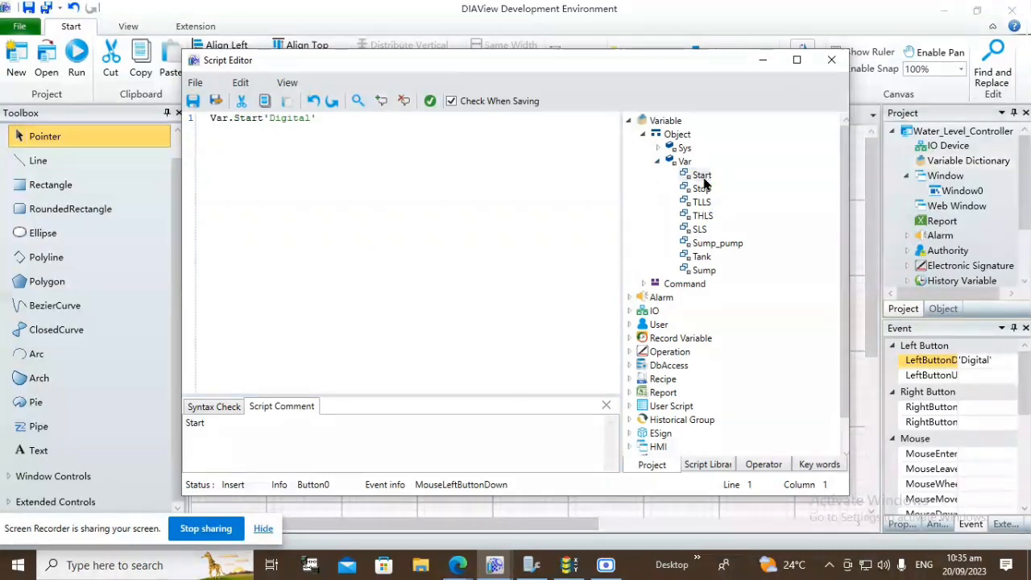
# Complete the script statement as Var.Start=True in front of the 'Digital' comment, save it and close the script editor.
pyautogui.write('=True')
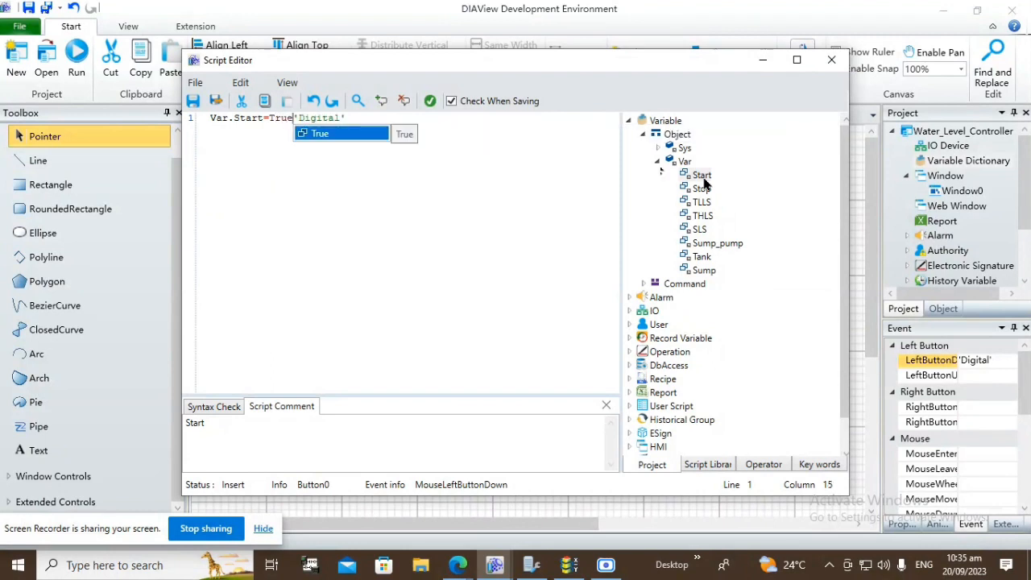
pyautogui.press('Return')
pyautogui.press('Return')
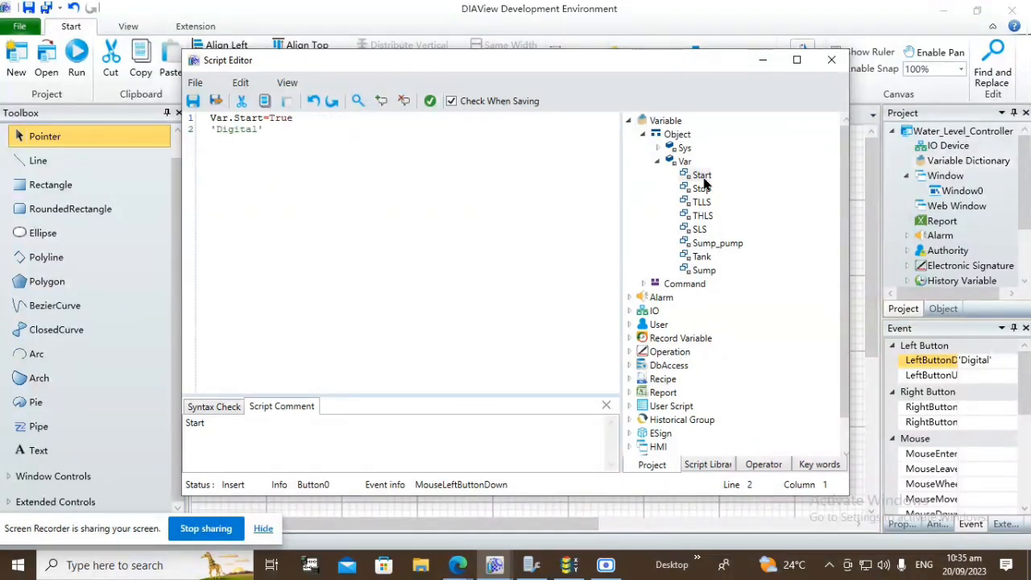
pyautogui.press('Delete')
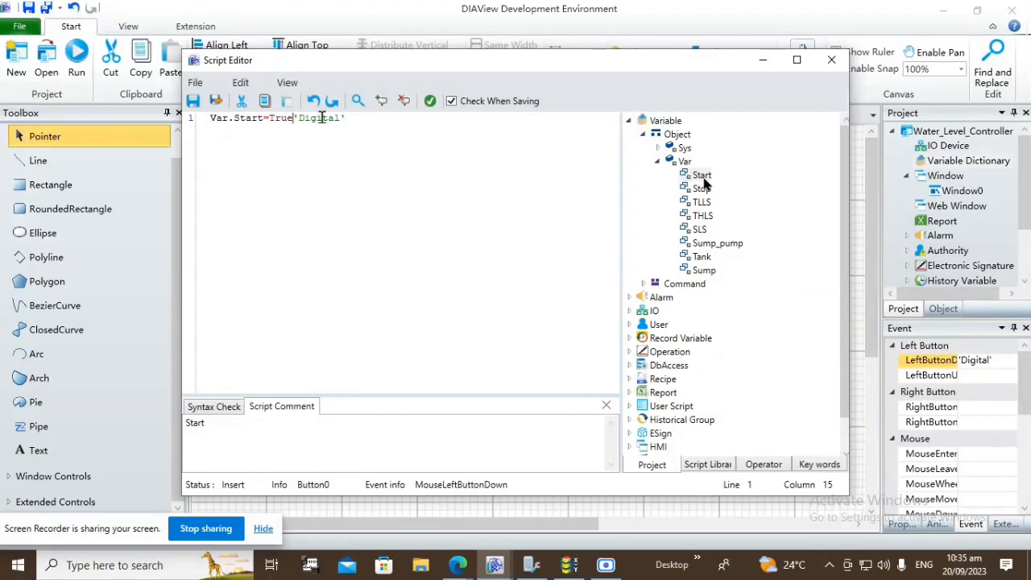
pyautogui.click(194, 102)
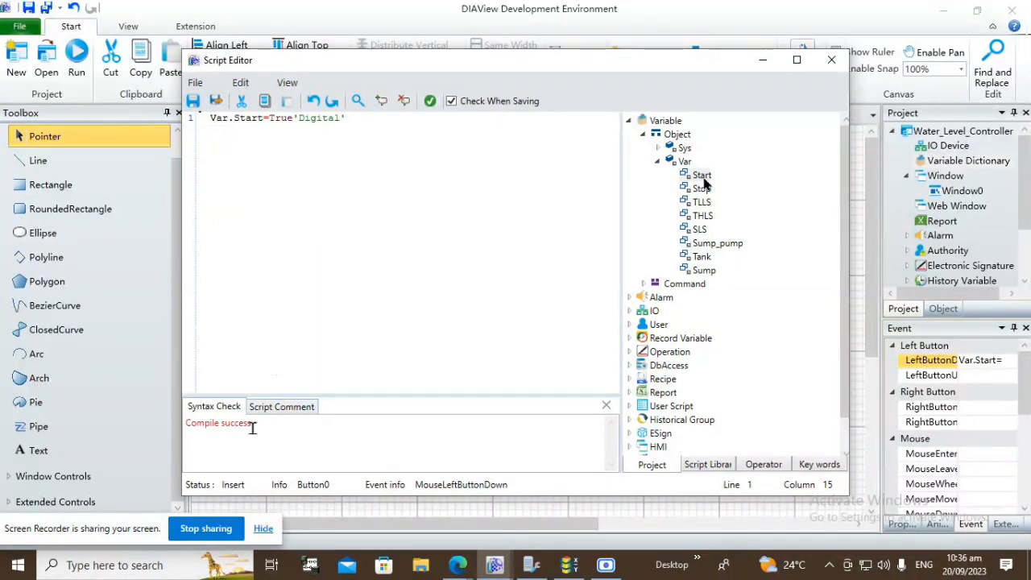
pyautogui.click(217, 102)
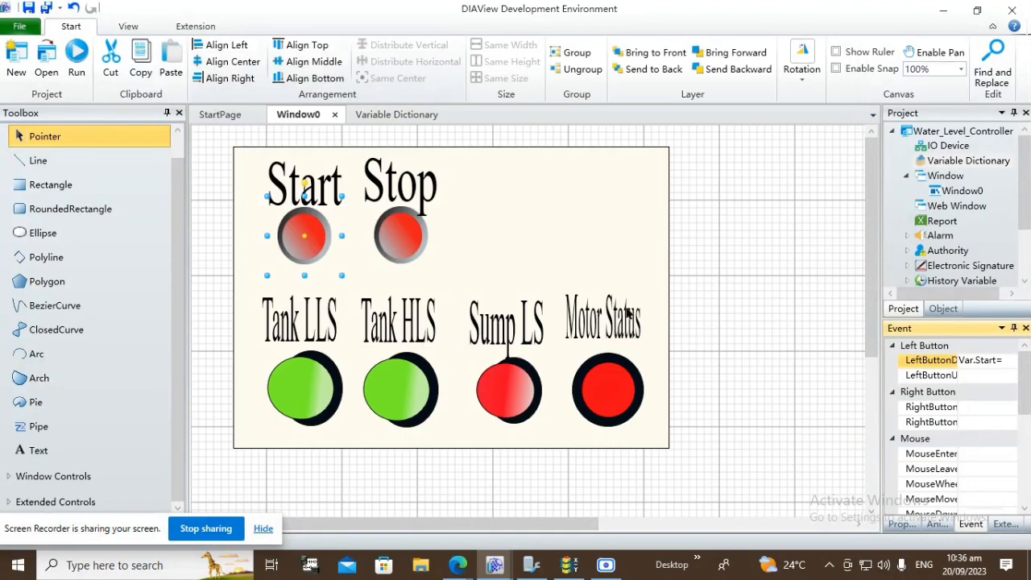
# Open the script of the Start button's left-button-up event and expand its Variable group.
pyautogui.click(403, 240)
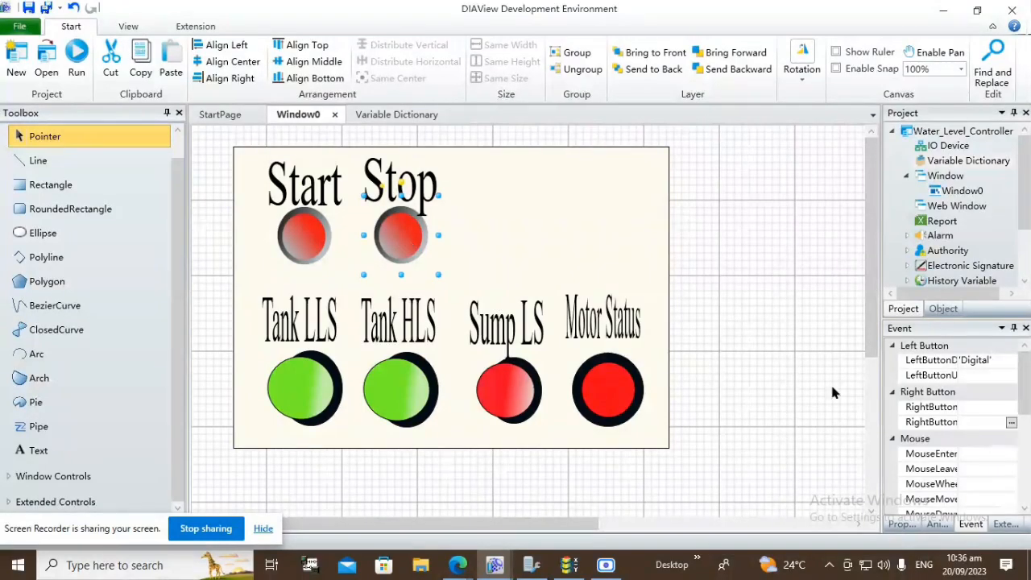
pyautogui.click(298, 231)
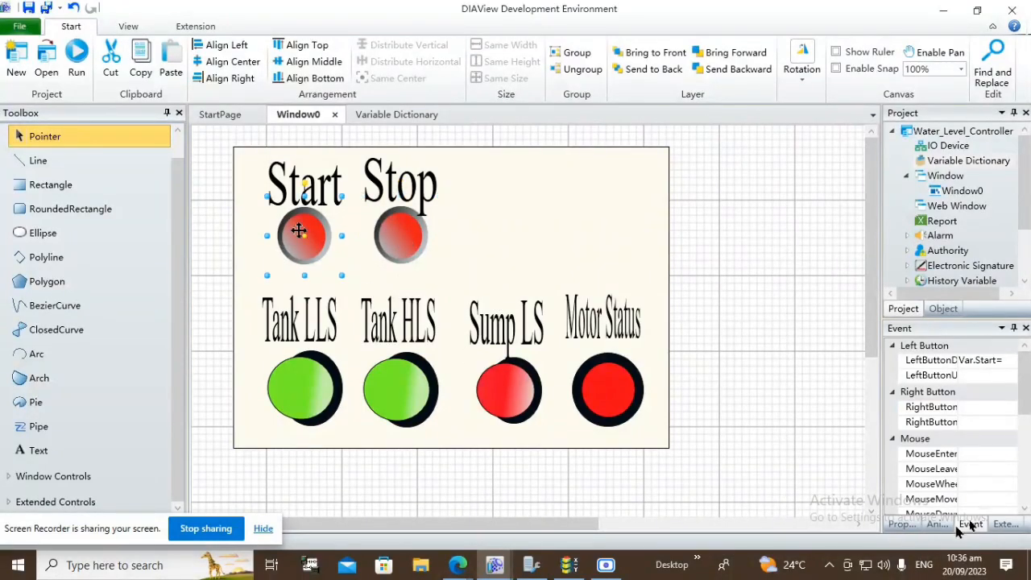
pyautogui.click(967, 376)
pyautogui.click(1010, 376)
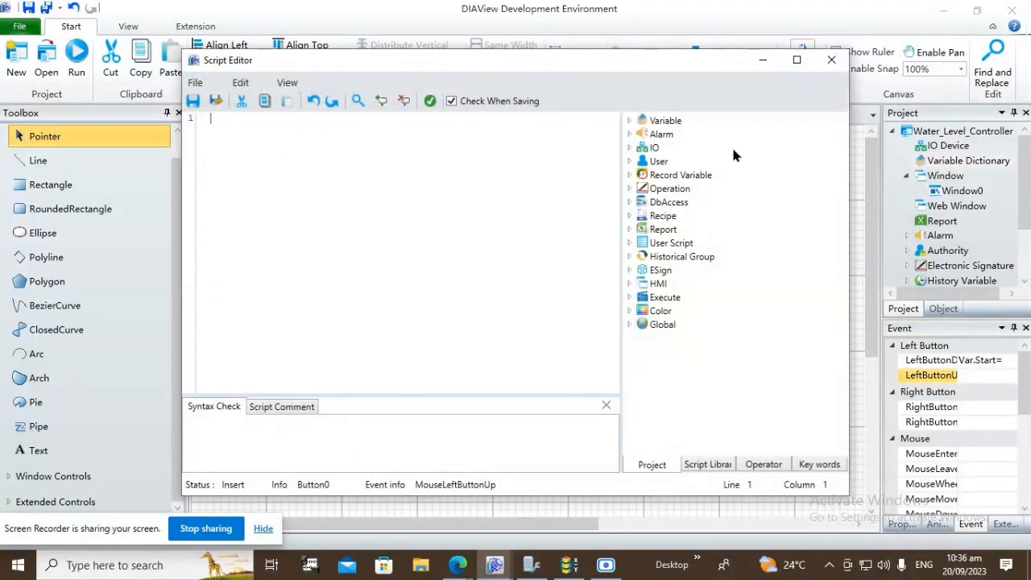
pyautogui.click(629, 120)
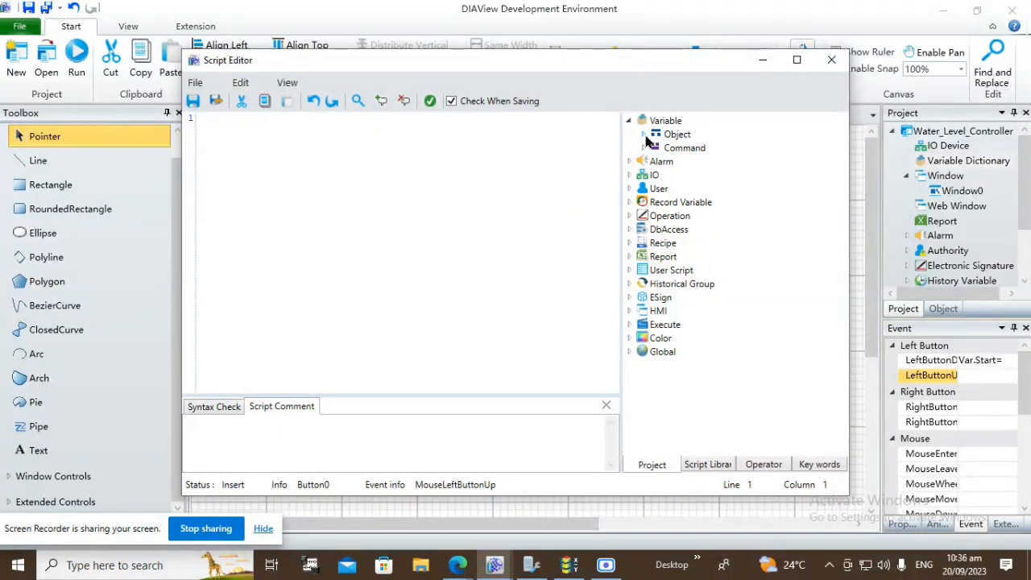
# Write Var.Start=False as the Start button's left-button-up script, then save the script and close the editor.
pyautogui.click(644, 135)
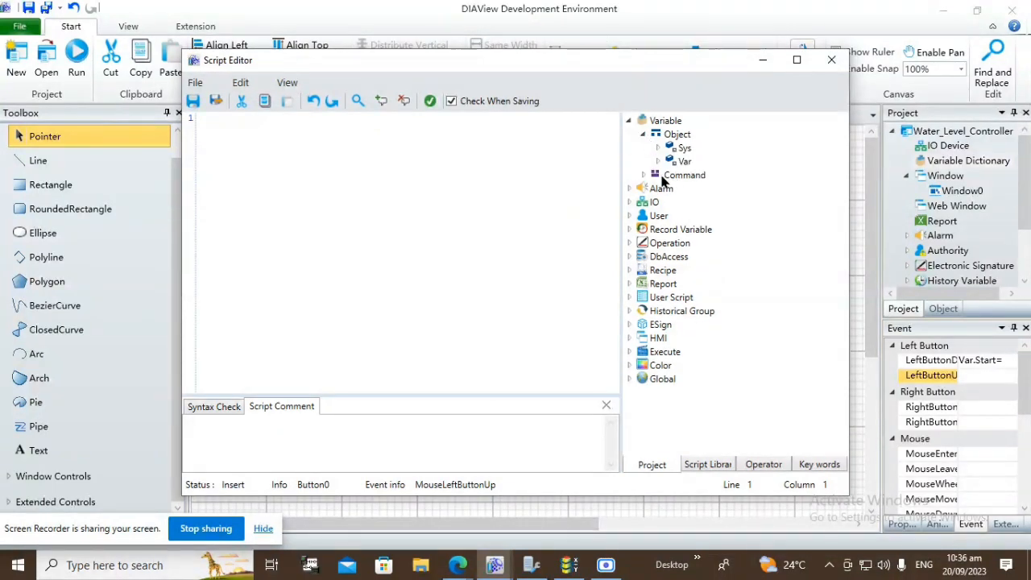
pyautogui.click(657, 161)
pyautogui.doubleClick(701, 175)
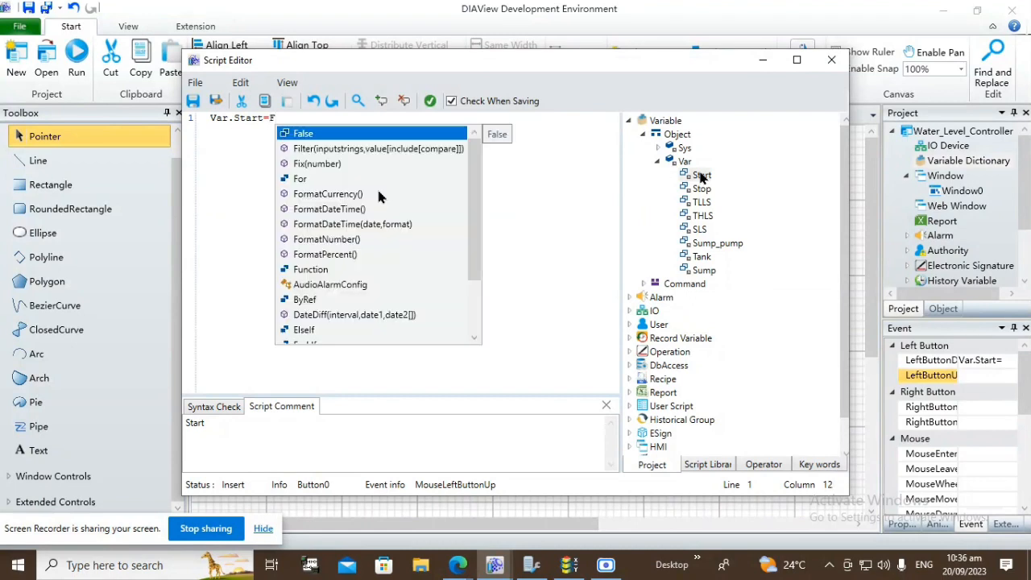
pyautogui.write('F')
pyautogui.press('Return')
pyautogui.click(192, 100)
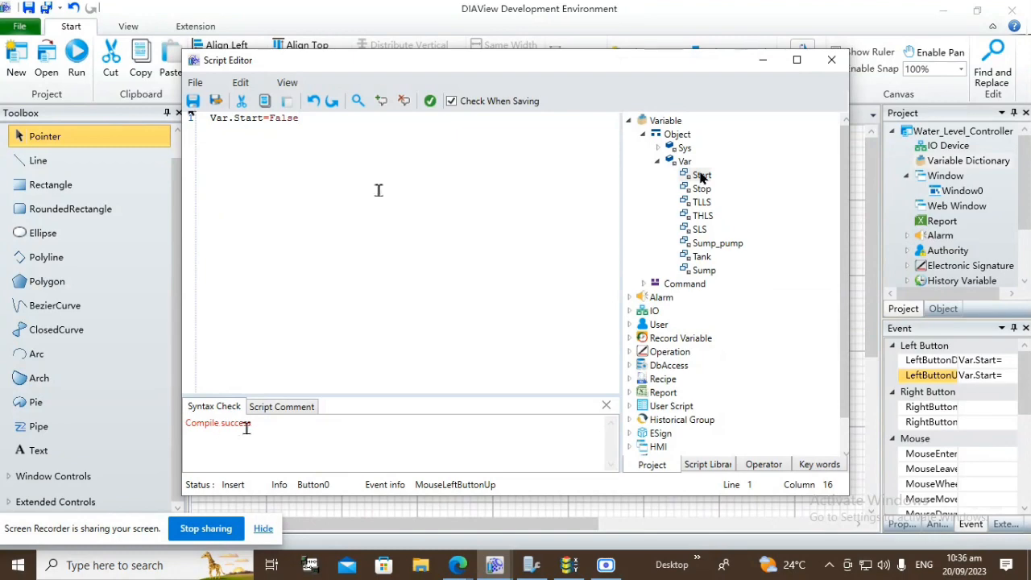
pyautogui.click(215, 100)
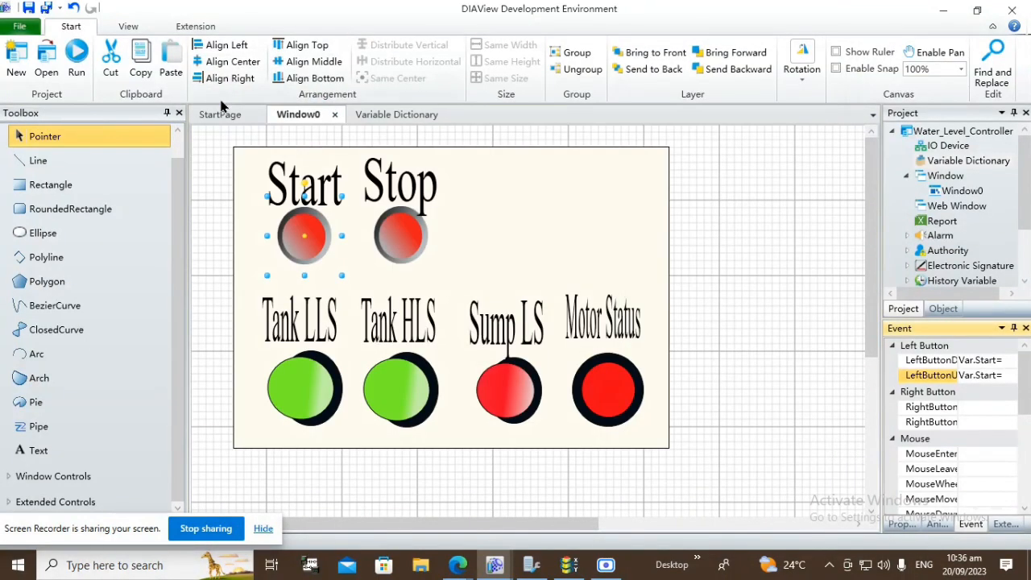
# Insert Var.Stop=True before 'Digital' in the Stop button's left-button-down script, then save and exit the script.
pyautogui.click(416, 238)
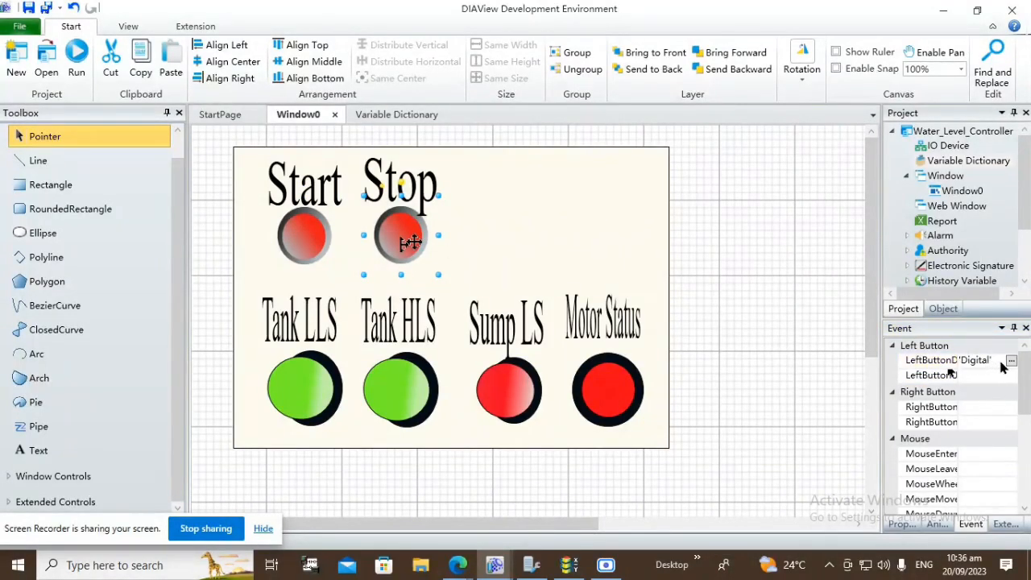
pyautogui.click(953, 362)
pyautogui.click(1015, 363)
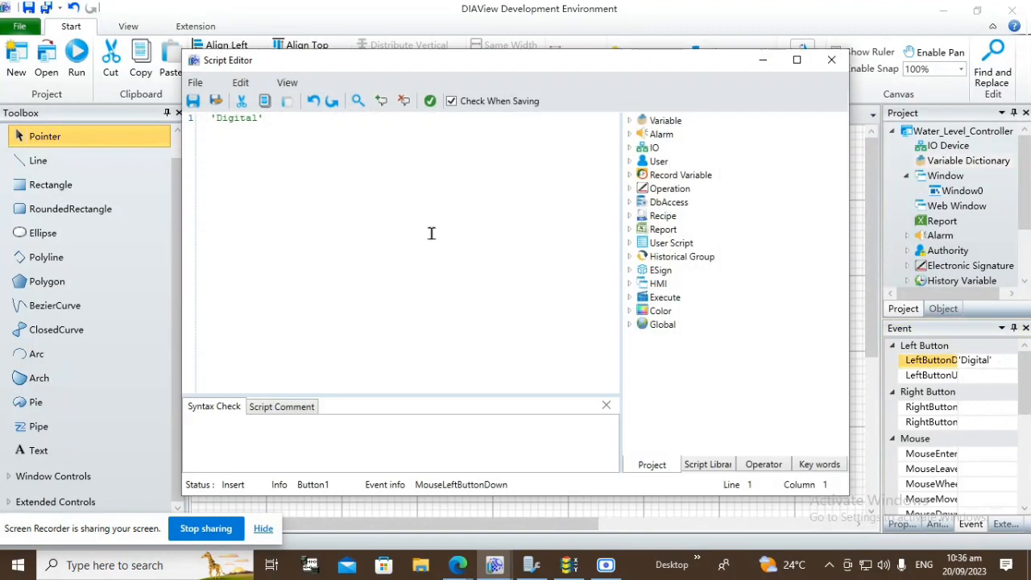
pyautogui.click(630, 121)
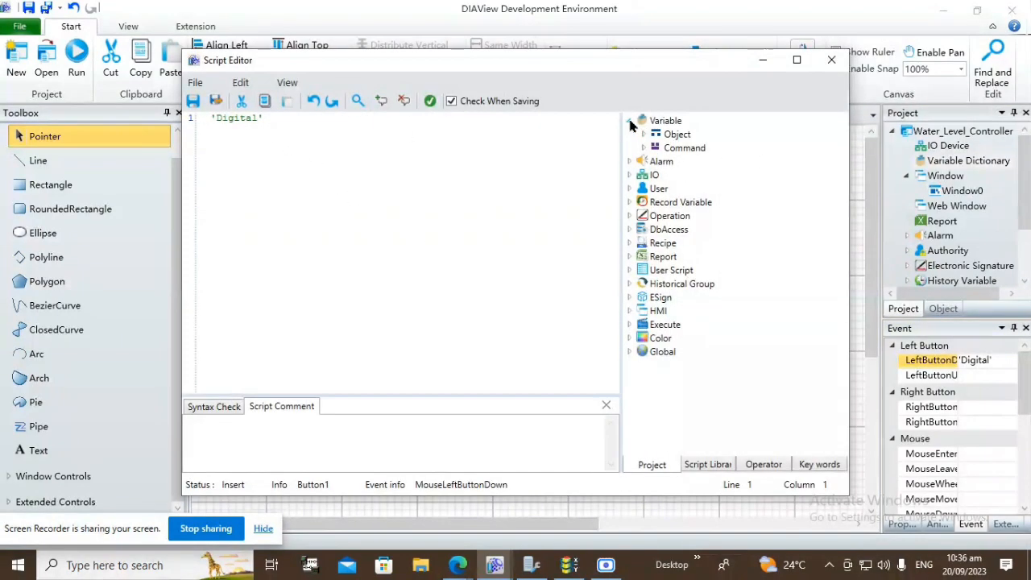
pyautogui.click(644, 134)
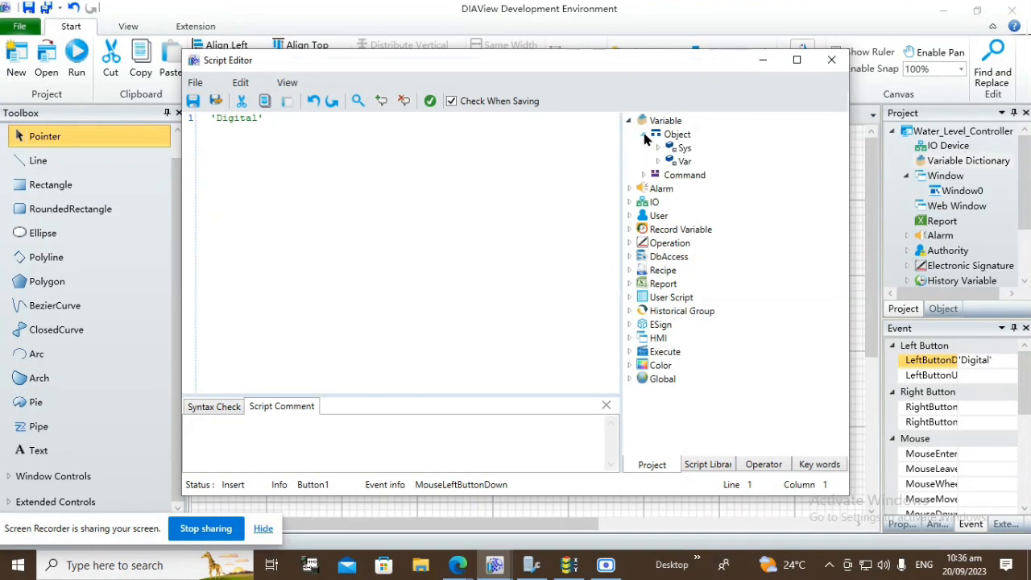
pyautogui.click(658, 161)
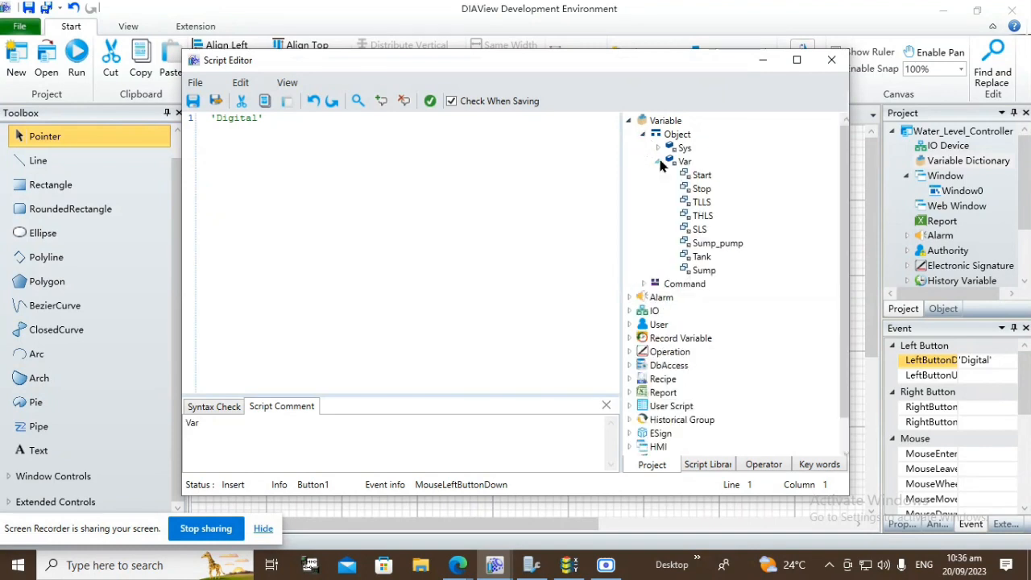
pyautogui.doubleClick(701, 188)
pyautogui.write('=')
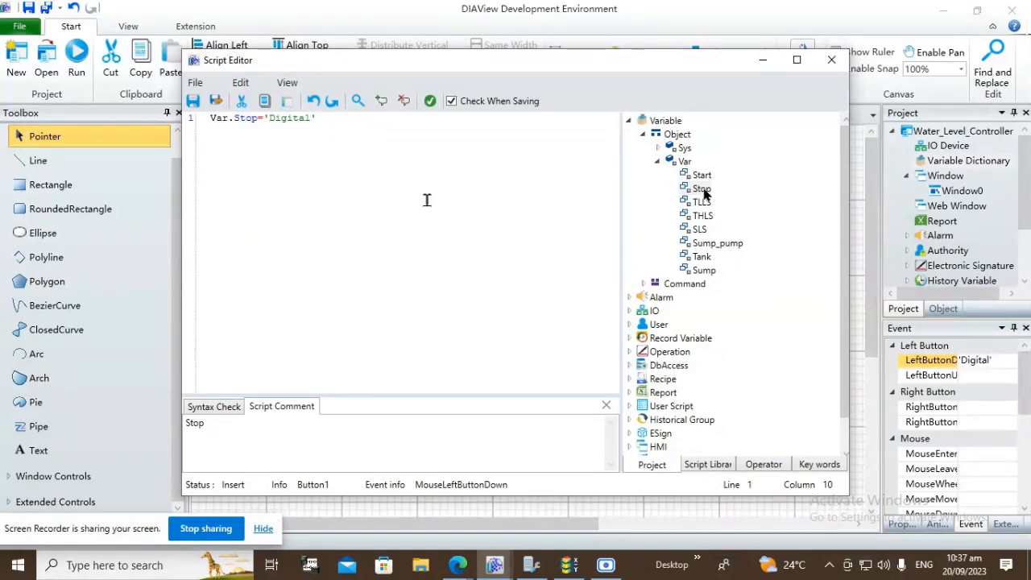
pyautogui.write('T')
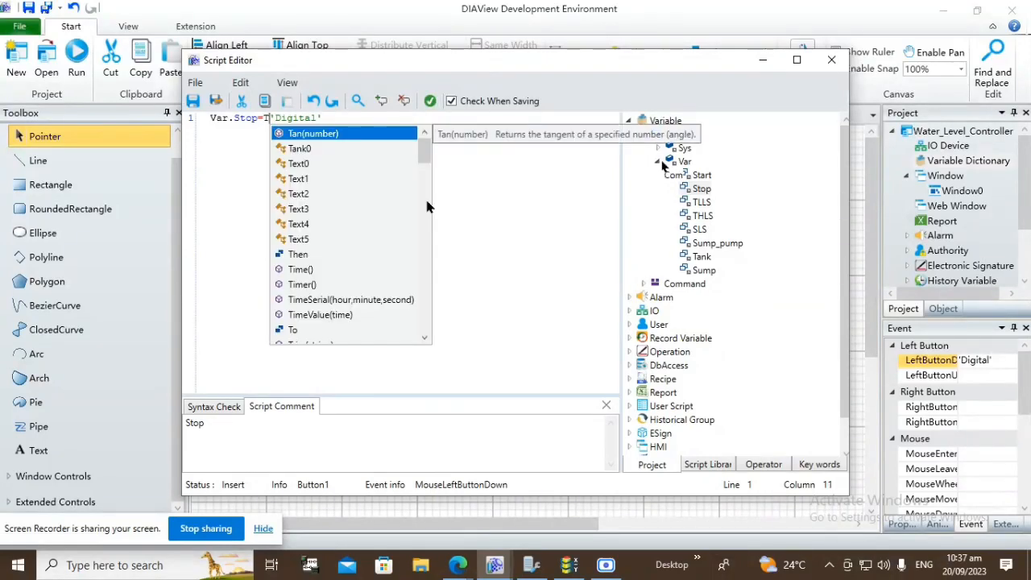
pyautogui.write('r')
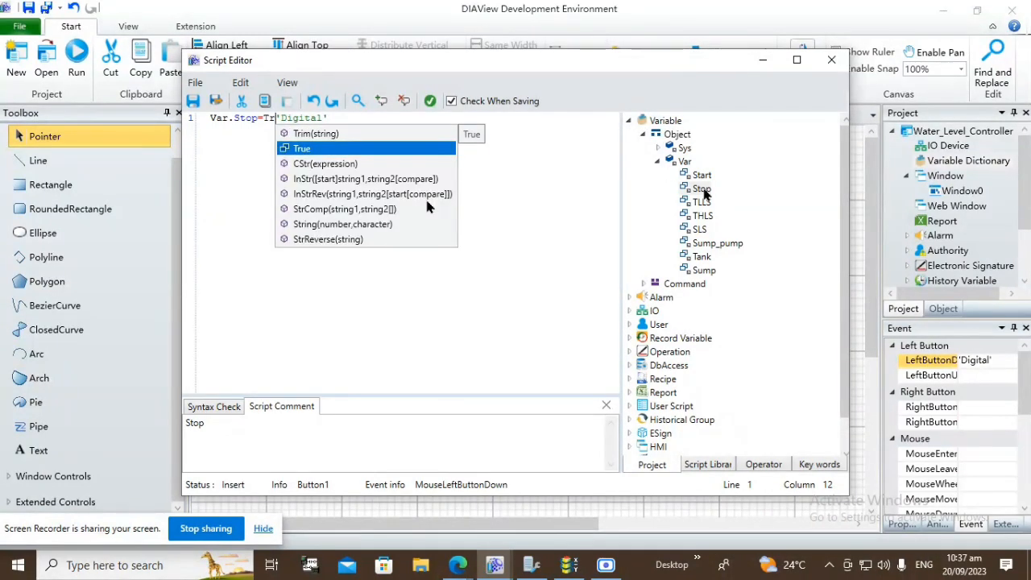
pyautogui.press('Return')
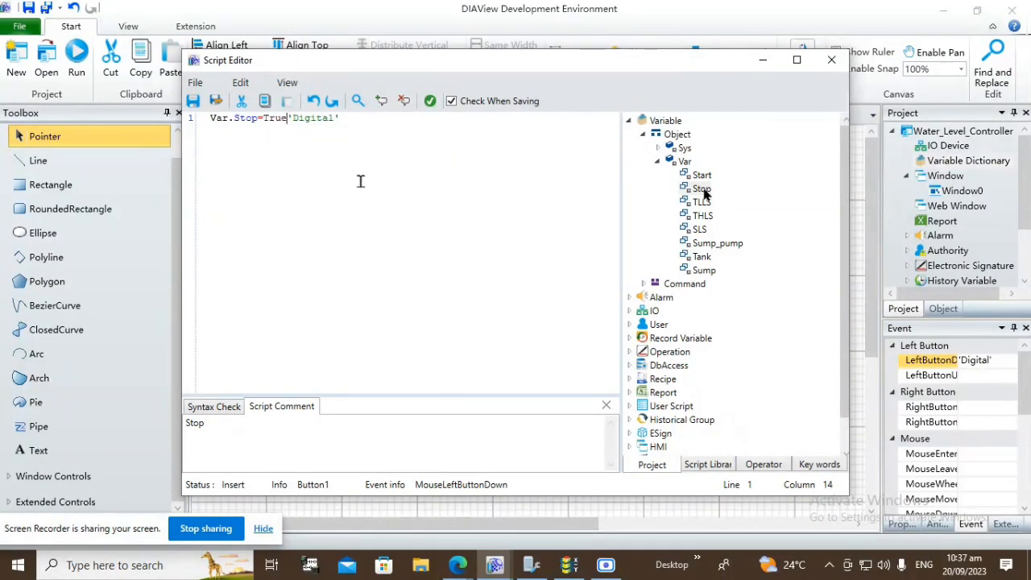
pyautogui.click(215, 101)
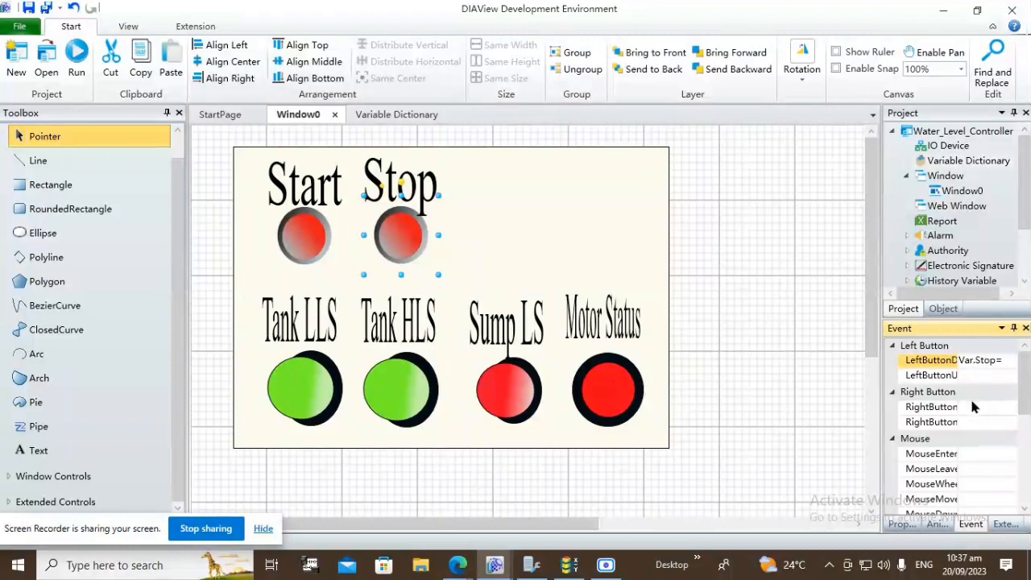
# Write Var.Stop=False as the Stop button's left-button-up script, then save the script and close the editor.
pyautogui.click(1018, 375)
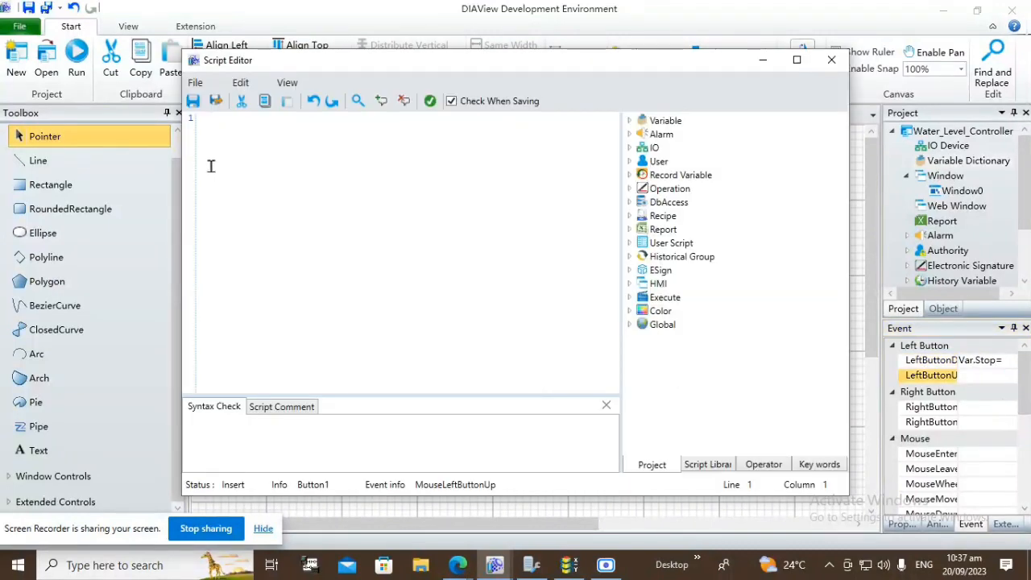
pyautogui.click(632, 121)
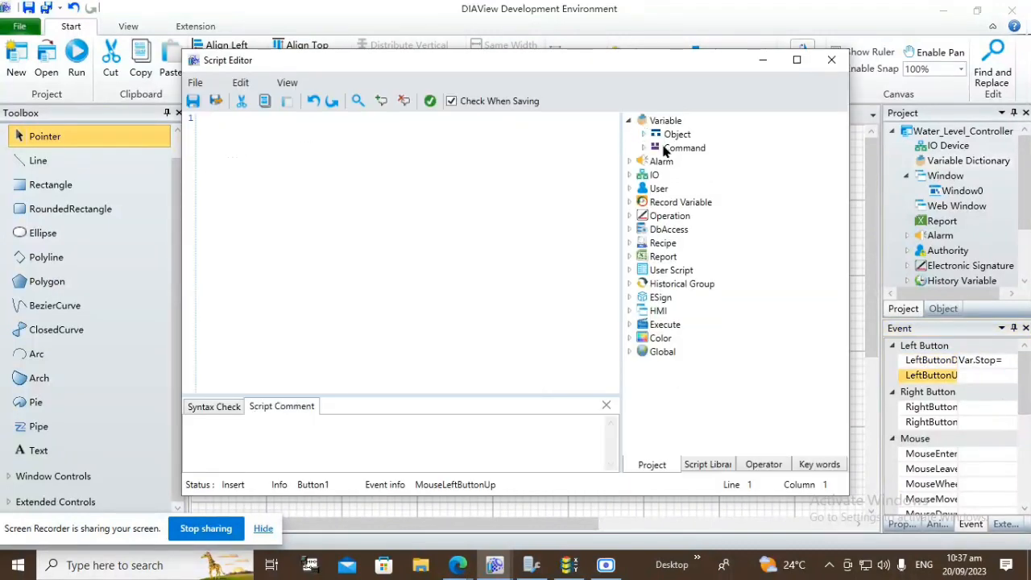
pyautogui.click(642, 134)
pyautogui.click(657, 161)
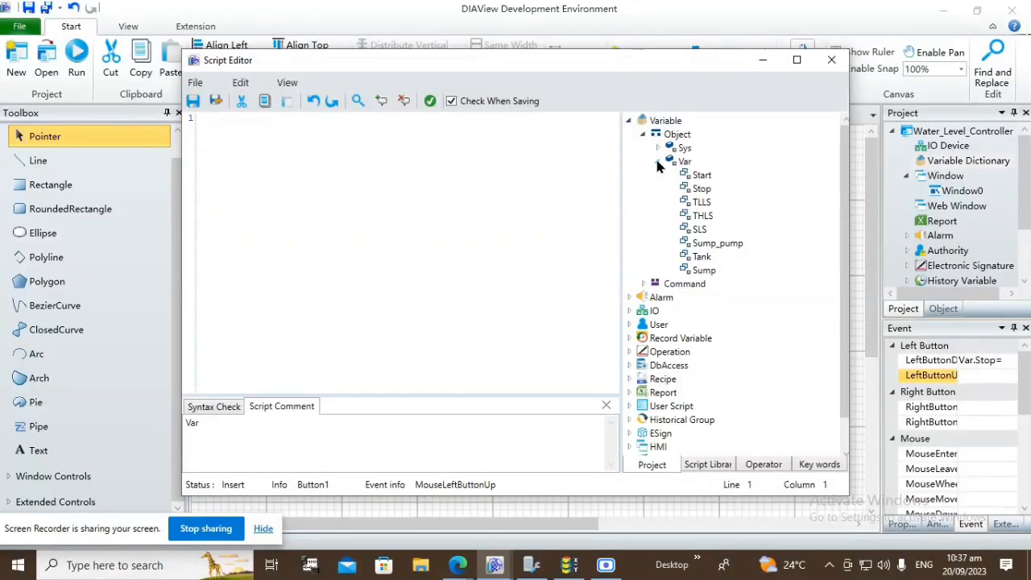
pyautogui.doubleClick(701, 190)
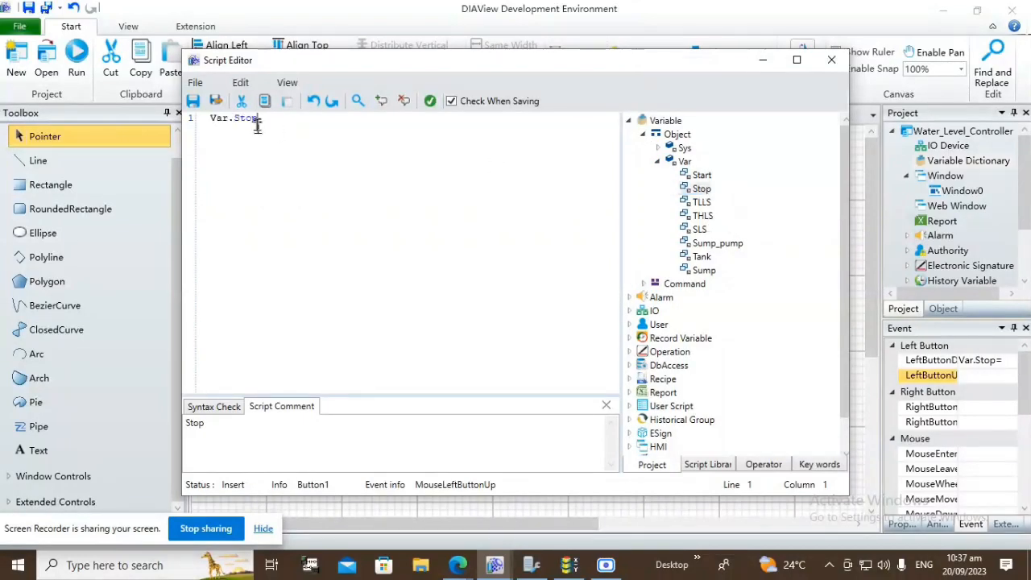
pyautogui.write('=F')
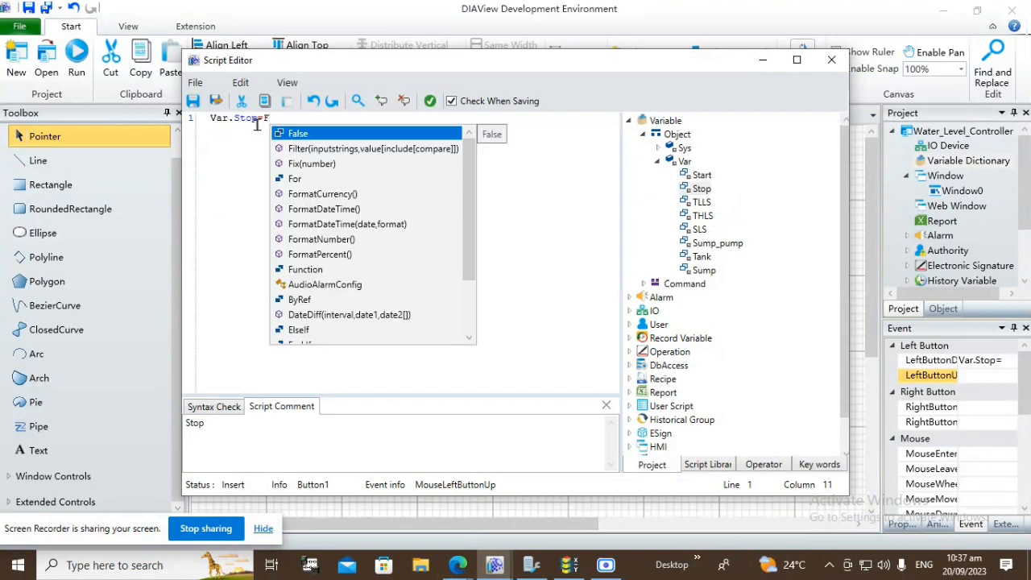
pyautogui.press('Return')
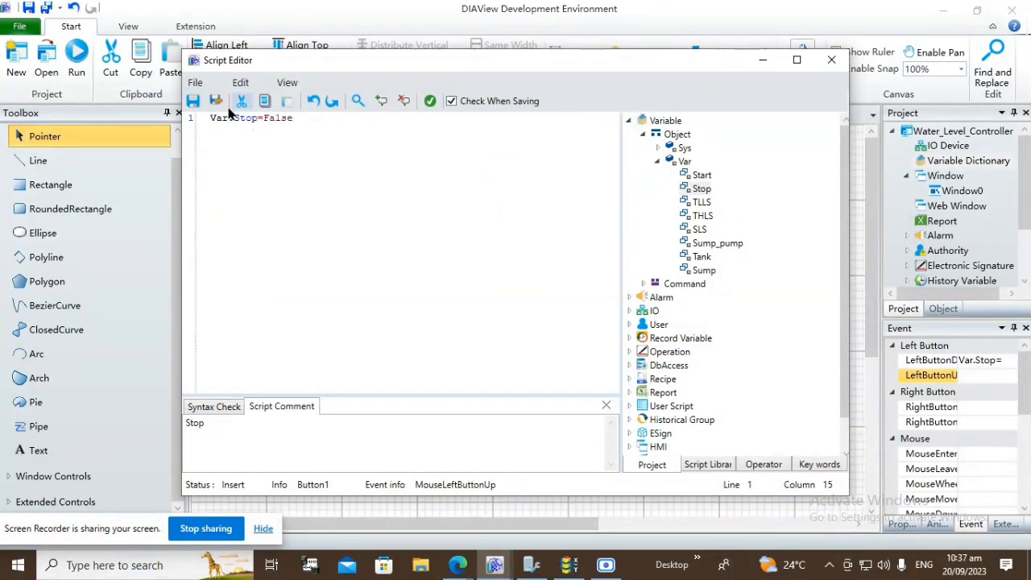
pyautogui.click(193, 101)
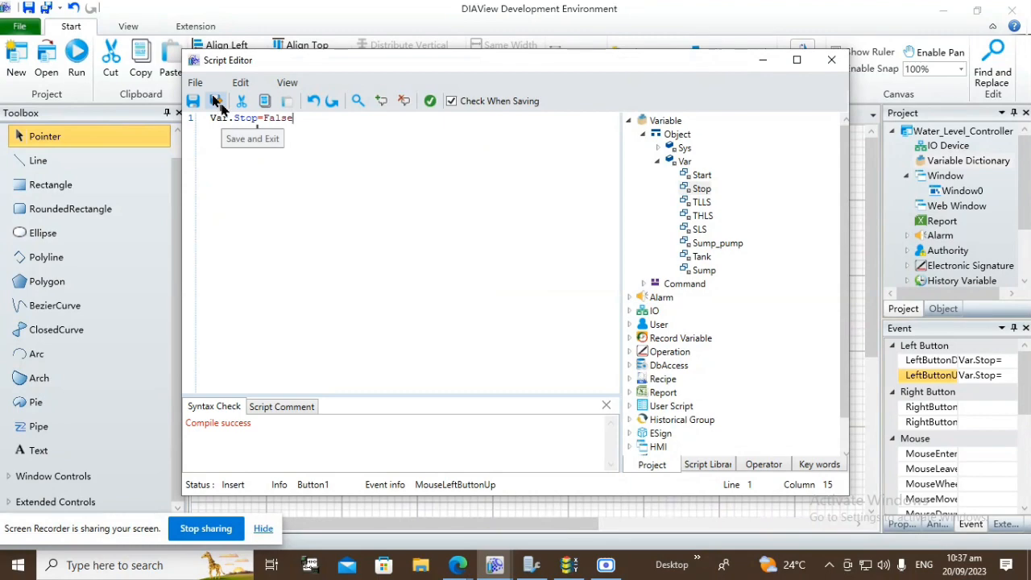
pyautogui.click(216, 102)
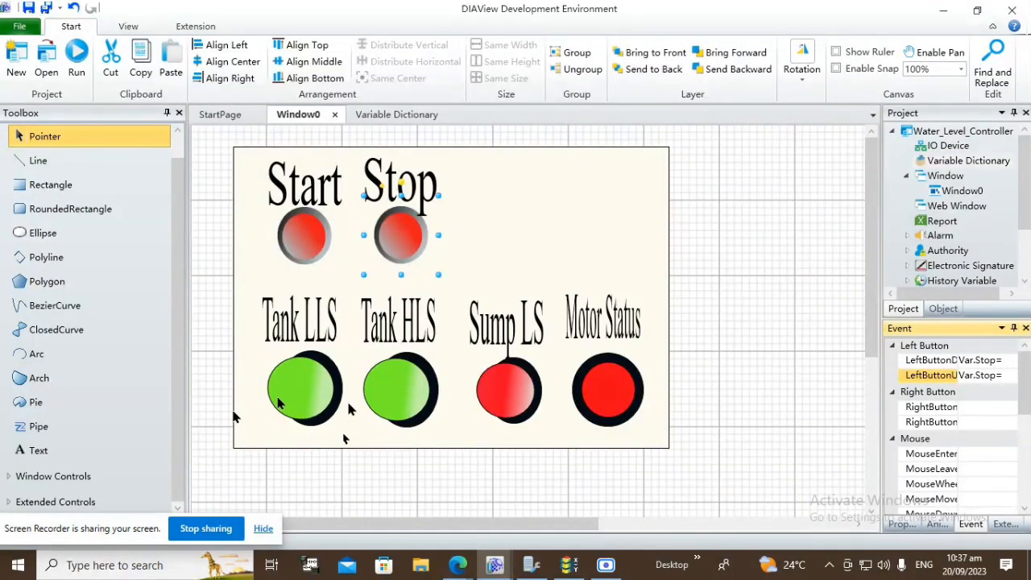
# Link the Tank LLS lamp's LightColor animation to the expression Var.TLLS, keeping red for 0 and green for 1.
pyautogui.click(302, 375)
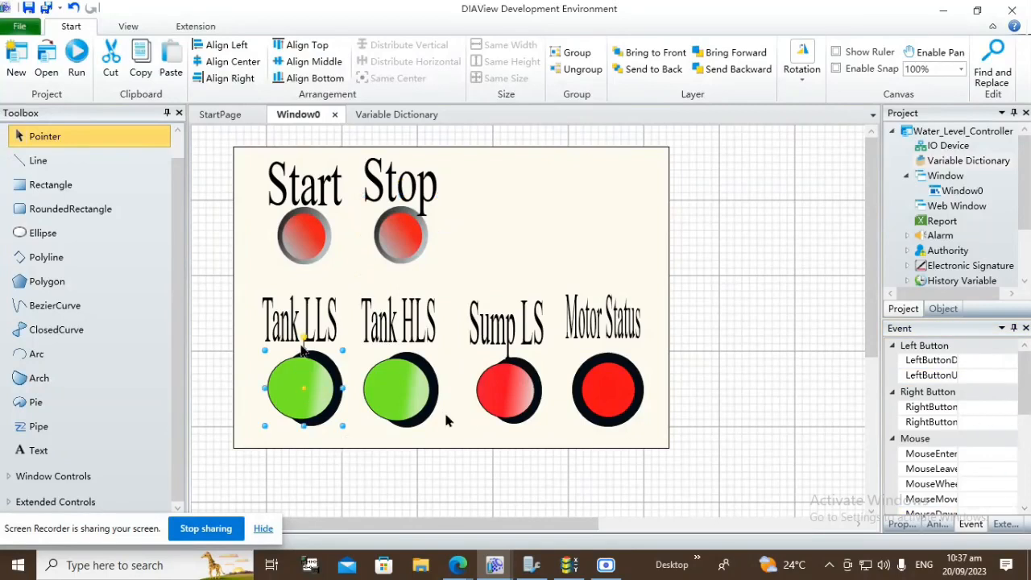
pyautogui.click(937, 524)
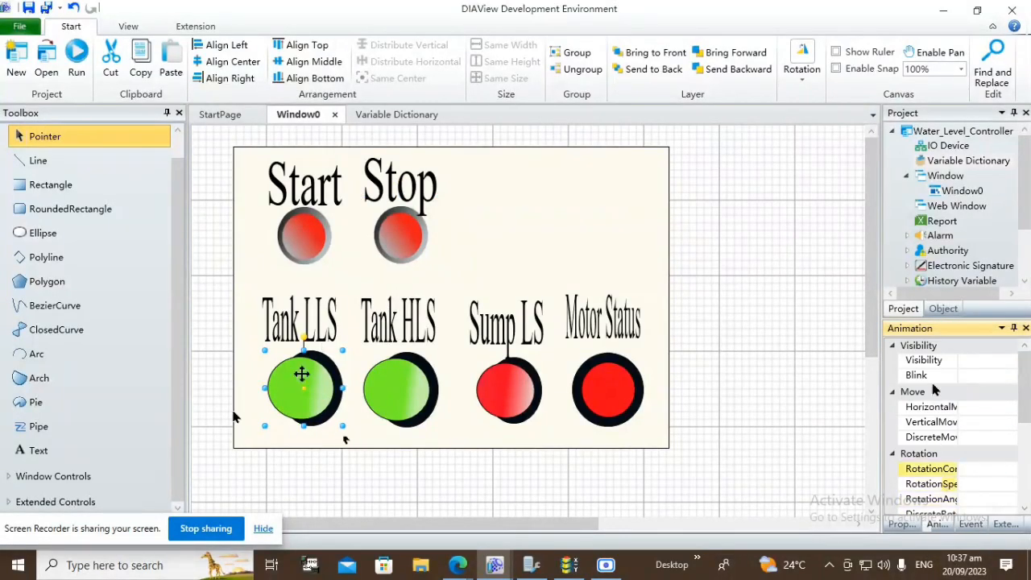
pyautogui.scroll(-5, 1008, 488)
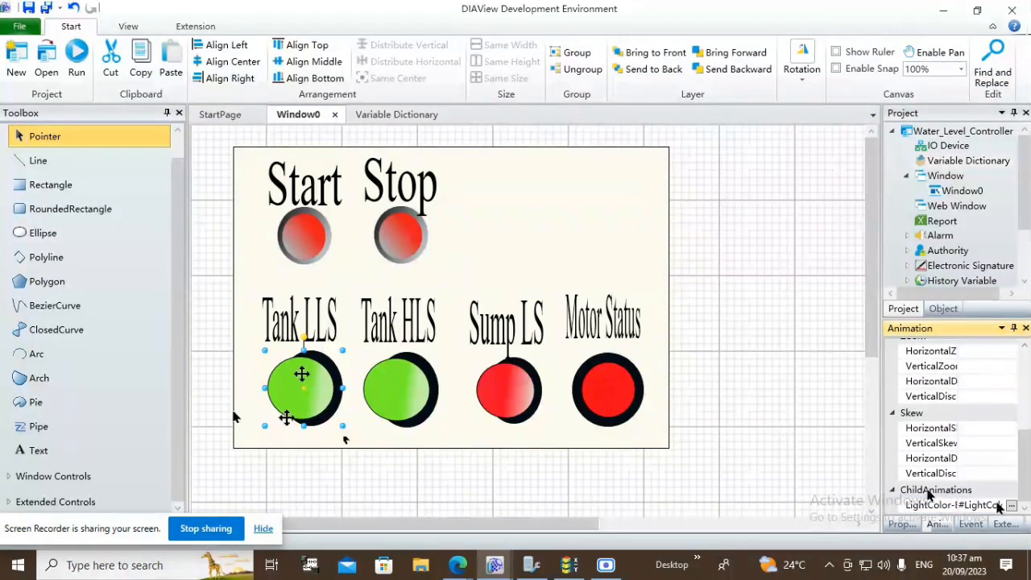
pyautogui.click(1011, 505)
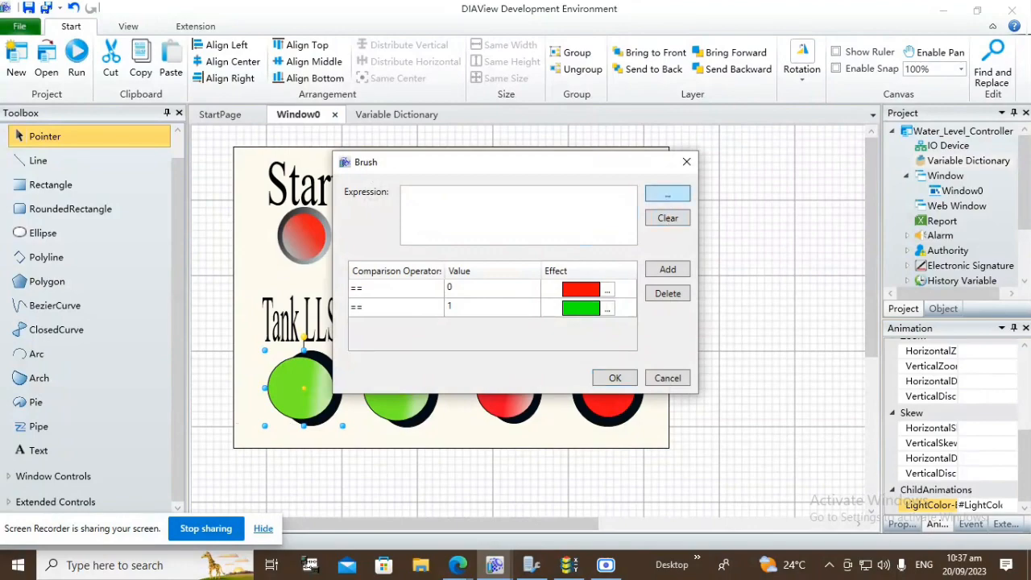
pyautogui.click(667, 194)
pyautogui.click(178, 52)
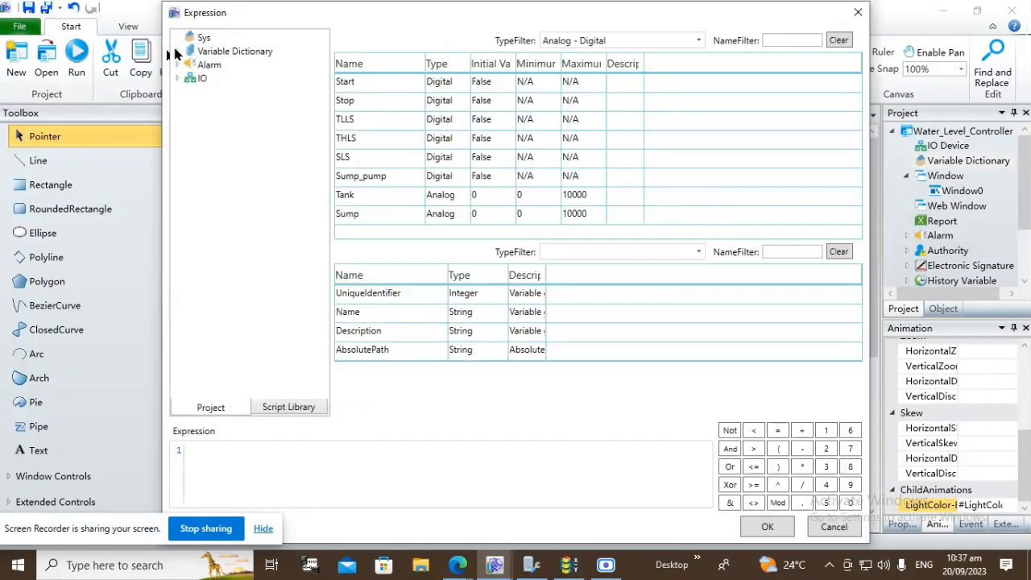
pyautogui.doubleClick(378, 121)
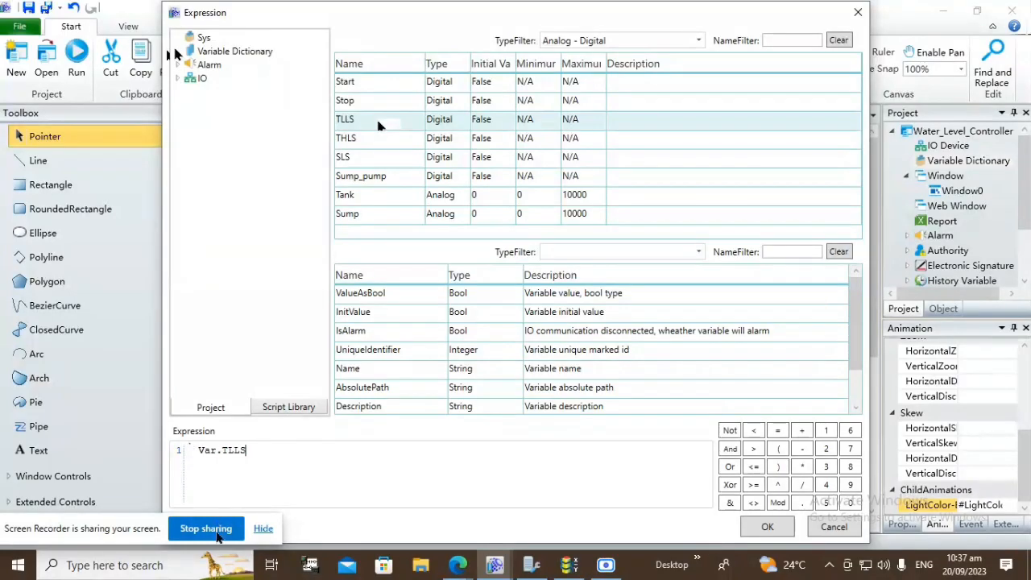
pyautogui.click(765, 527)
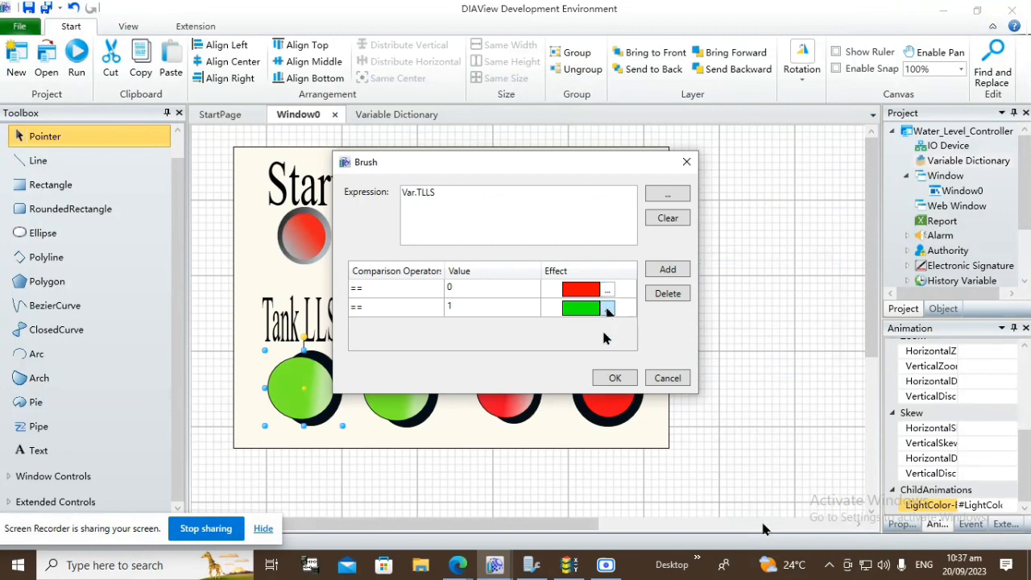
pyautogui.click(610, 377)
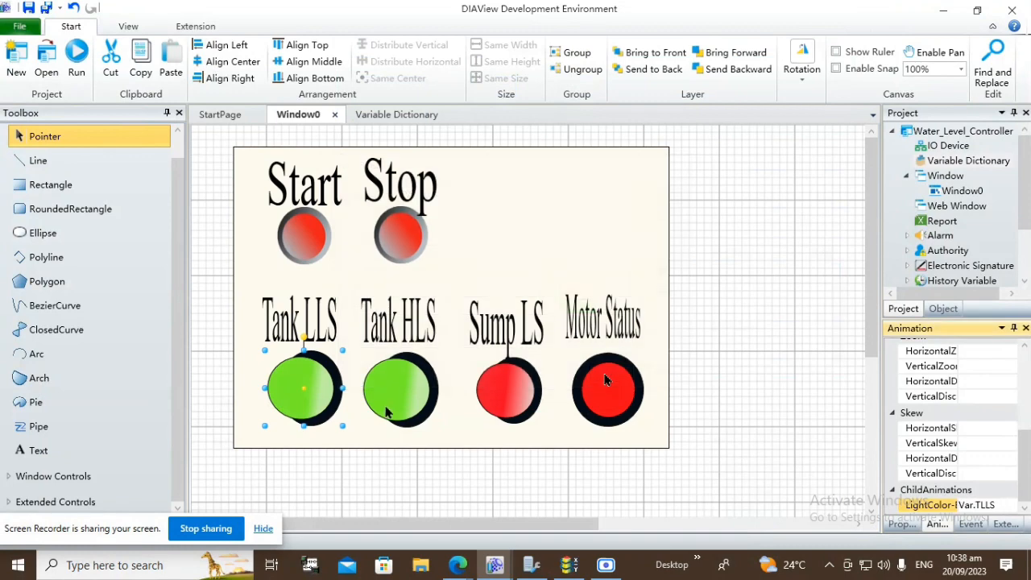
# Link the Tank HLS lamp's LightColor animation to the expression Var.THLS.
pyautogui.click(400, 392)
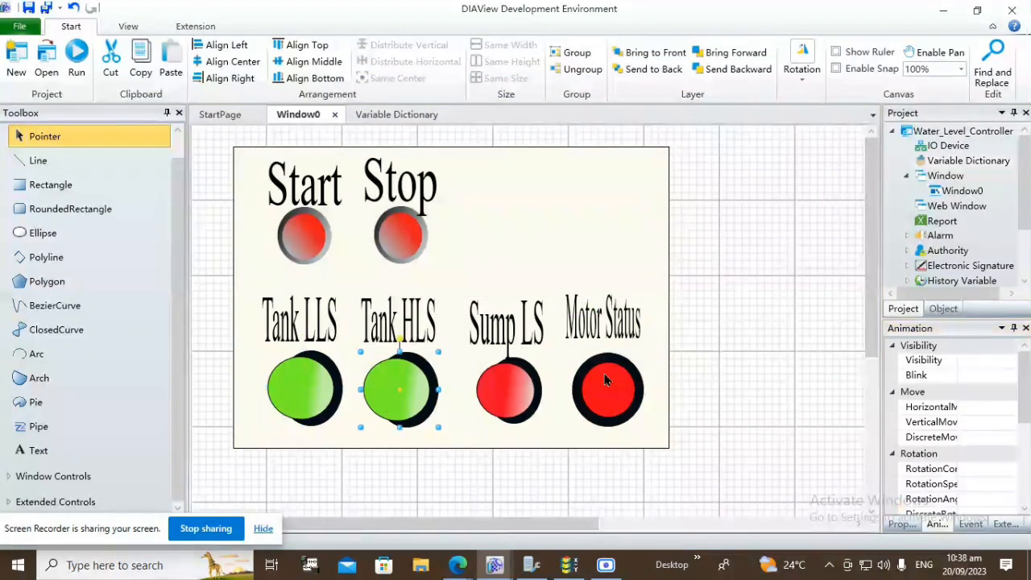
pyautogui.scroll(-5, 966, 451)
pyautogui.click(934, 505)
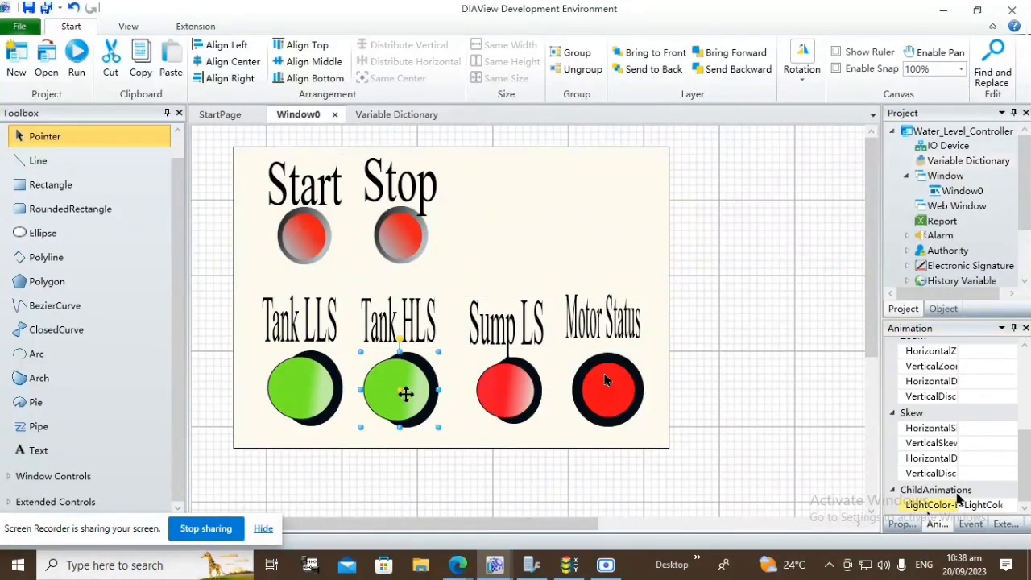
pyautogui.click(1011, 505)
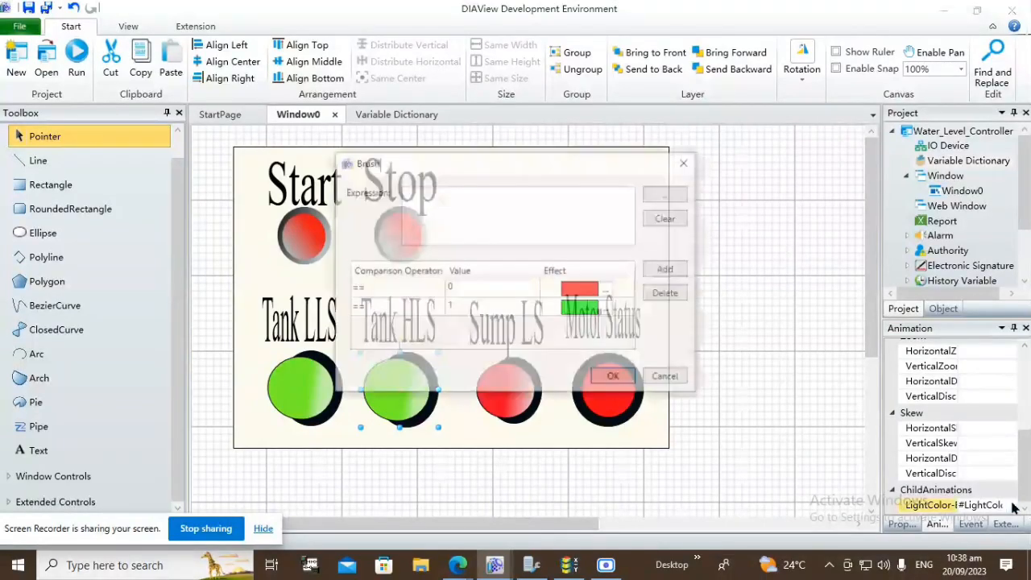
pyautogui.click(668, 194)
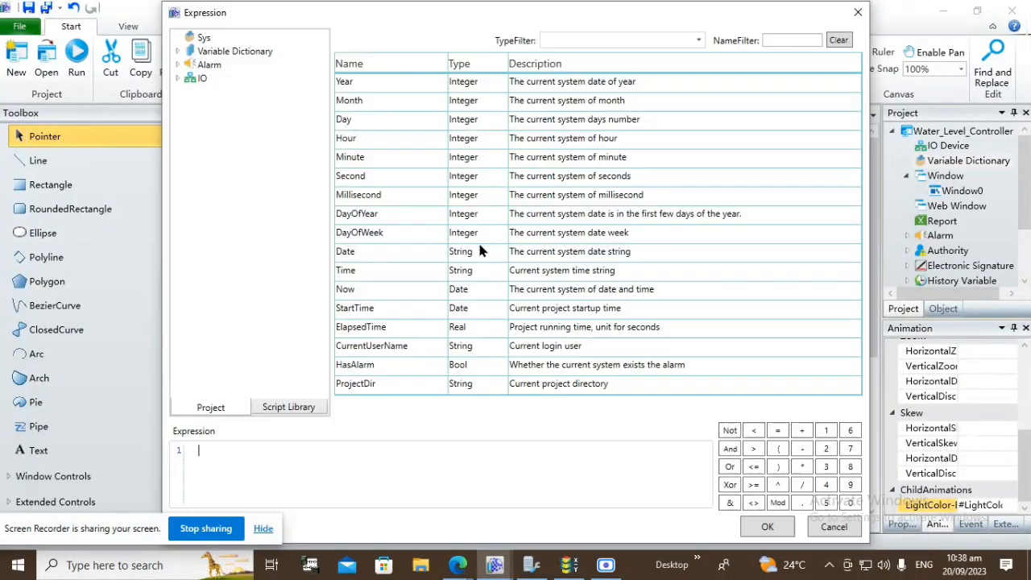
pyautogui.click(179, 52)
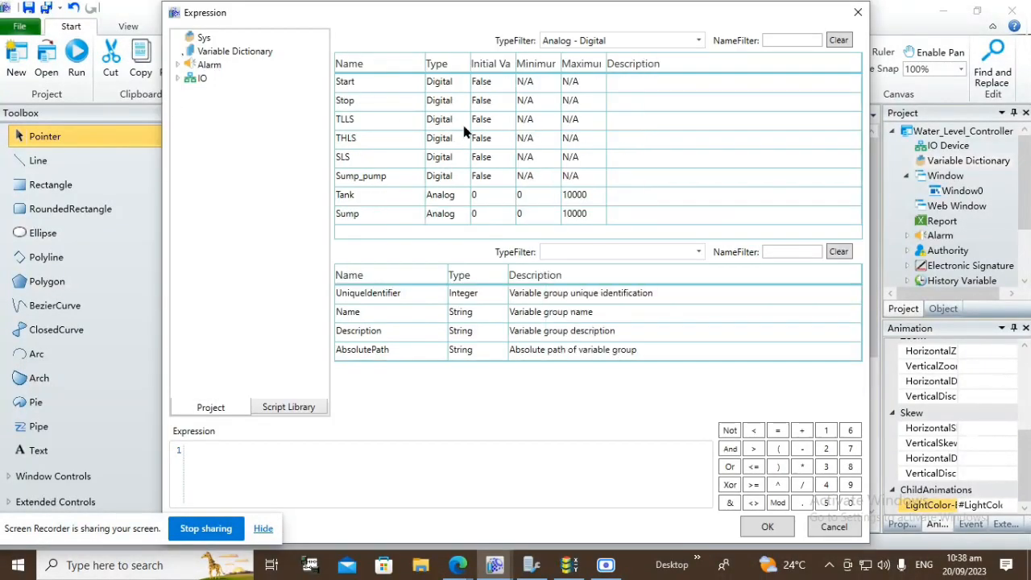
pyautogui.doubleClick(353, 138)
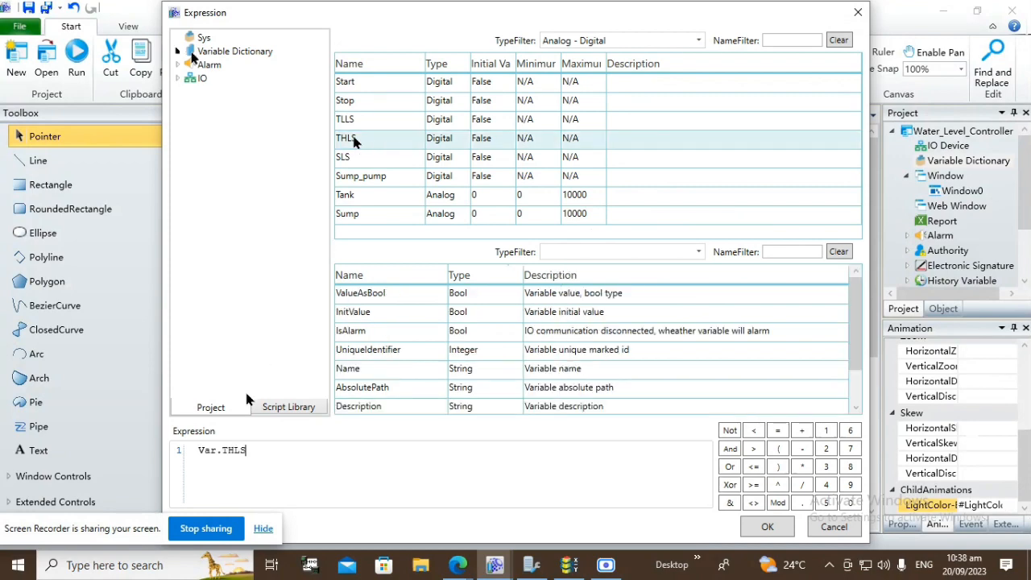
pyautogui.click(749, 530)
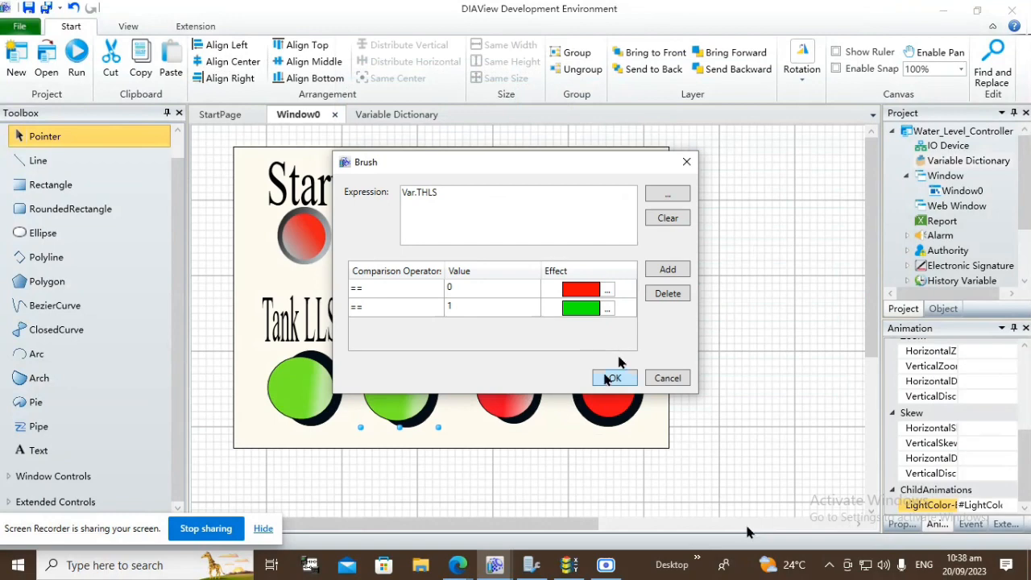
pyautogui.click(615, 378)
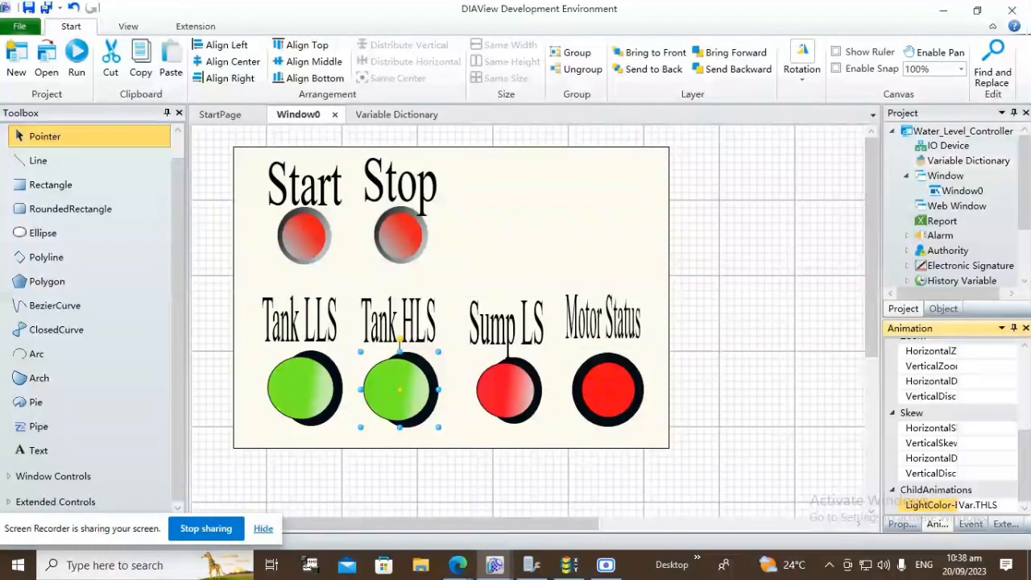
# Link the Sump LS lamp's LightColor animation to the expression Var.SLS.
pyautogui.click(508, 392)
pyautogui.scroll(-10, 962, 463)
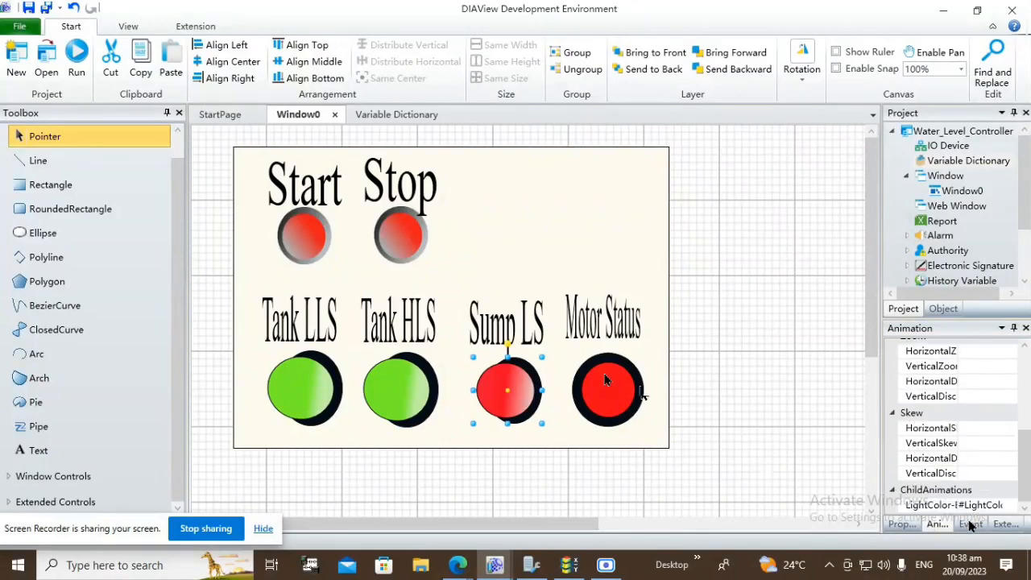
pyautogui.click(1012, 505)
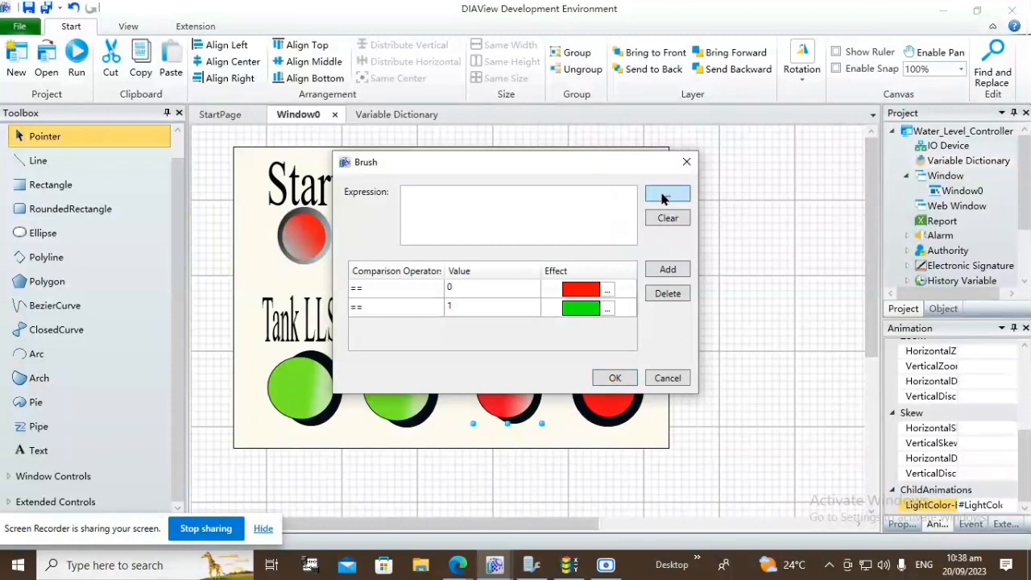
pyautogui.click(665, 196)
pyautogui.click(177, 51)
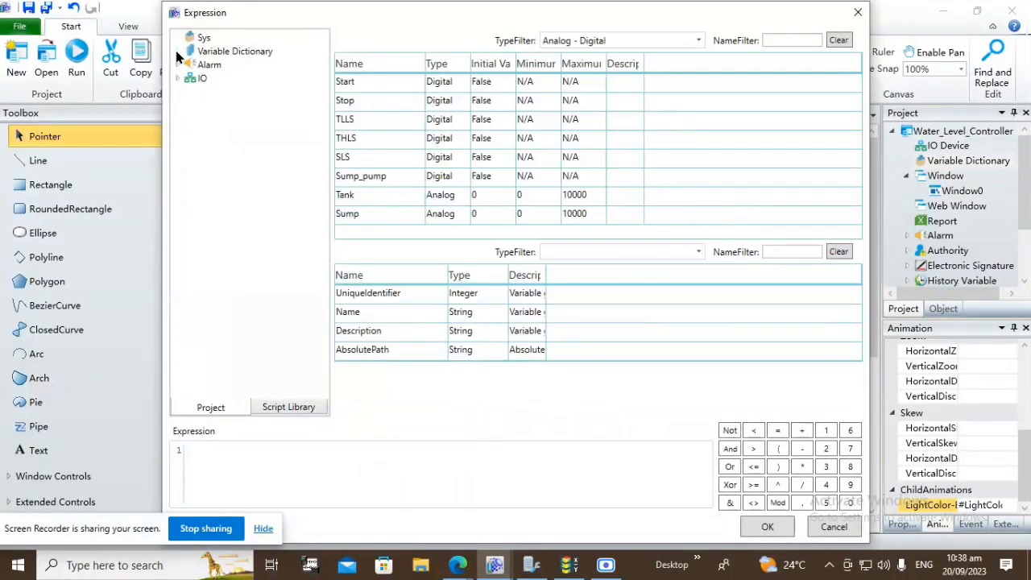
pyautogui.doubleClick(347, 157)
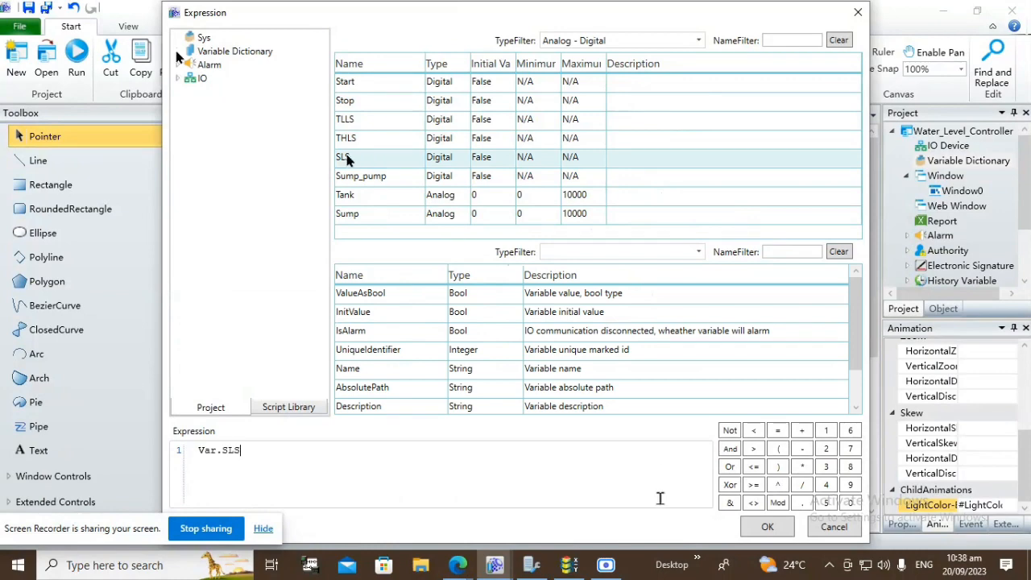
pyautogui.click(759, 527)
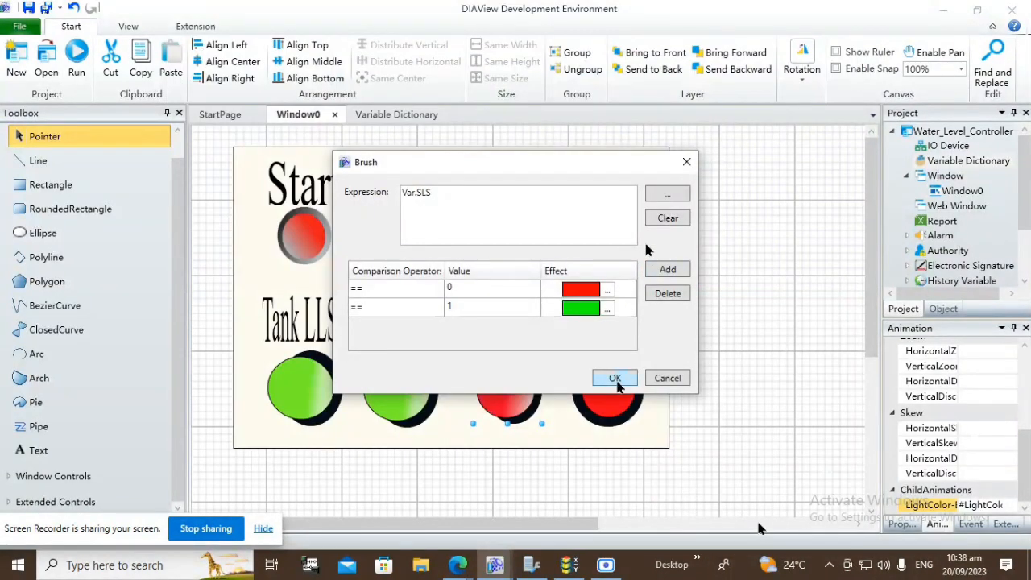
pyautogui.click(614, 378)
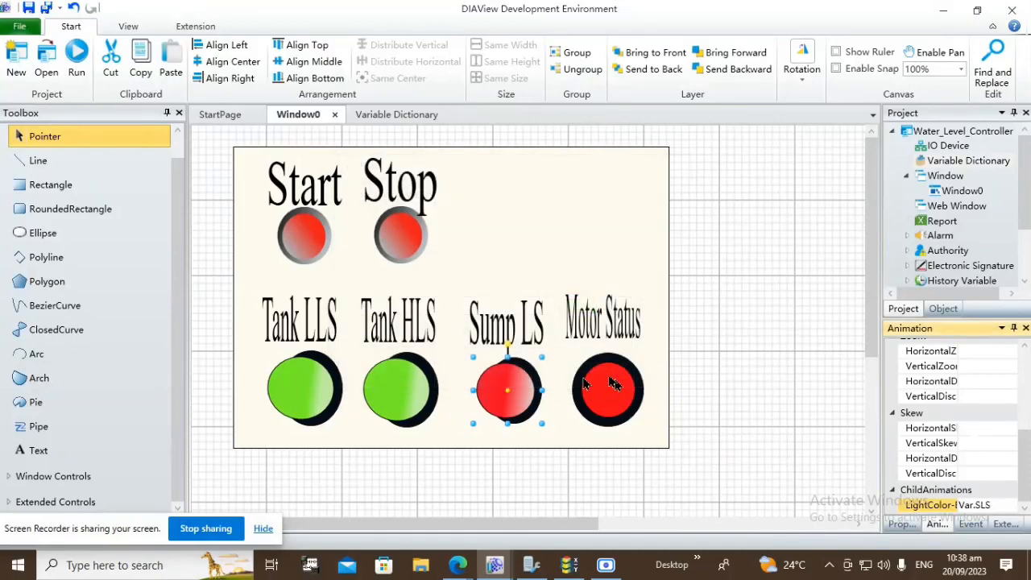
# Link the Motor Status lamp's LightColor animation to the expression Var.Sump_pump and recheck its brush settings.
pyautogui.click(613, 384)
pyautogui.scroll(-5, 989, 460)
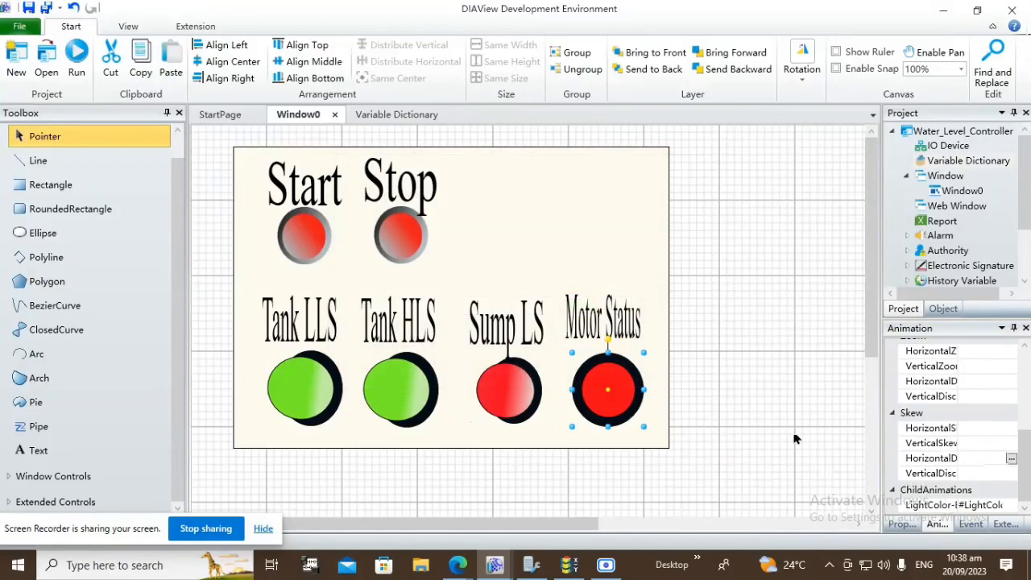
pyautogui.click(1012, 505)
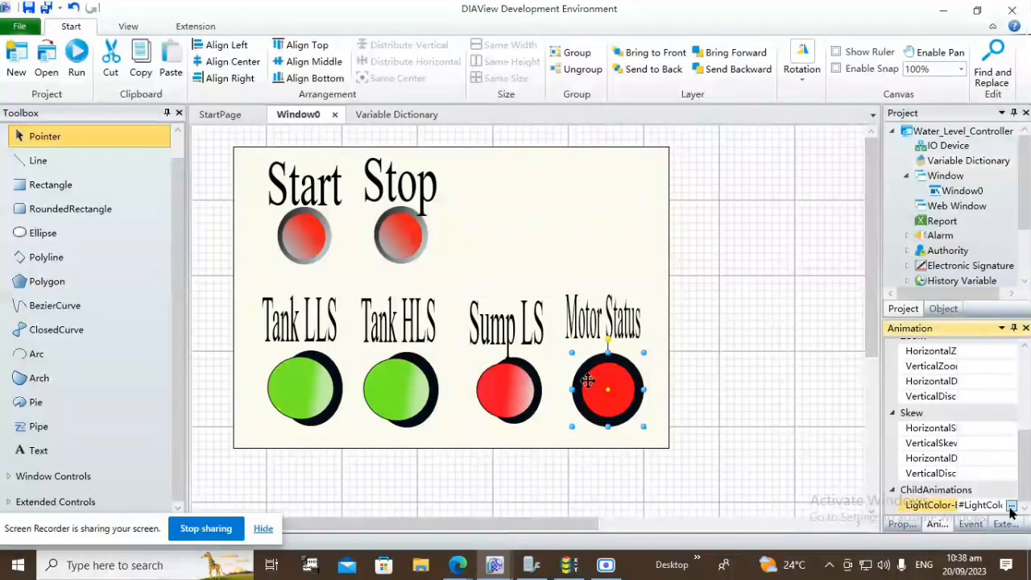
pyautogui.click(679, 199)
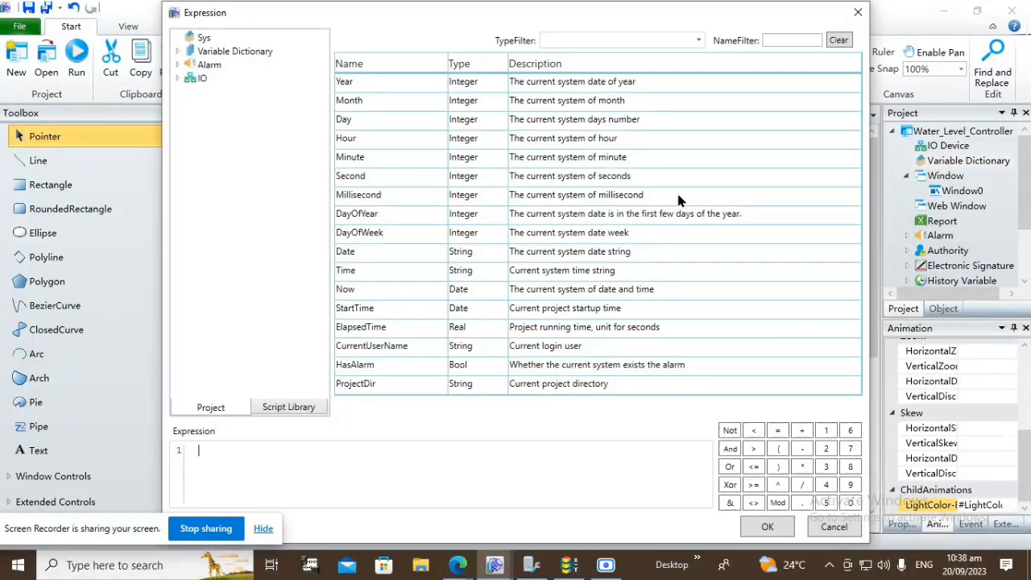
pyautogui.click(175, 53)
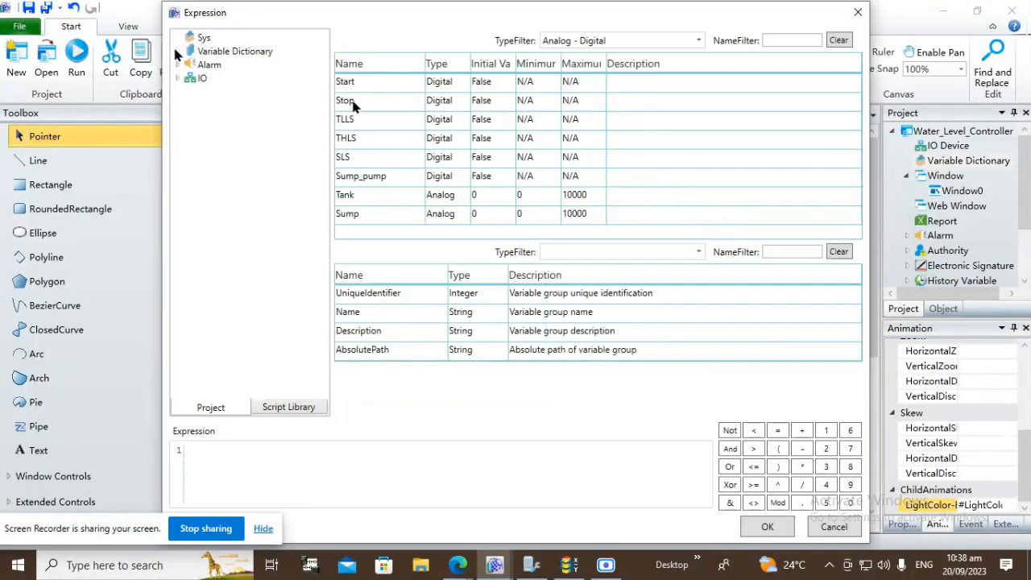
pyautogui.doubleClick(362, 184)
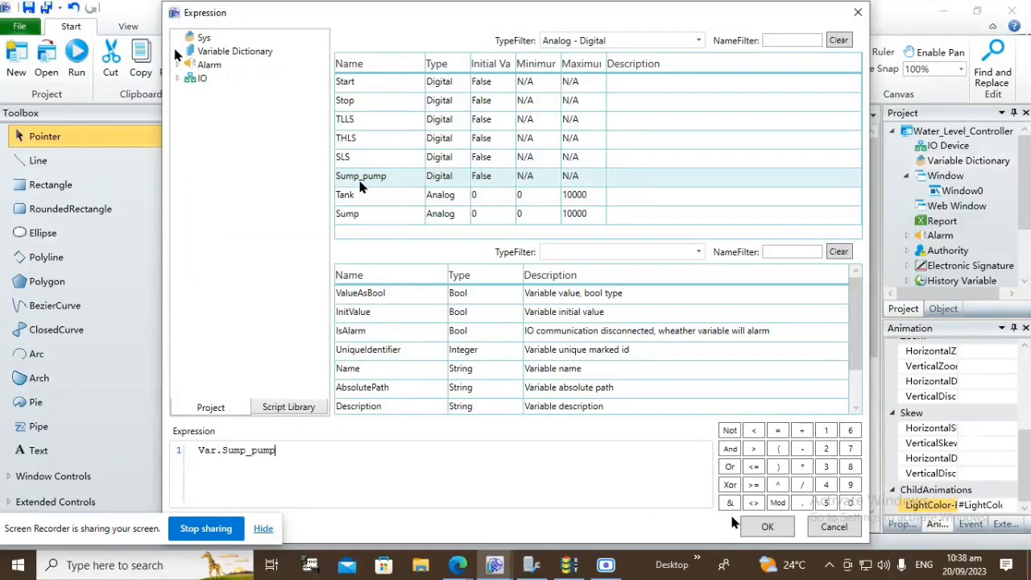
pyautogui.click(767, 528)
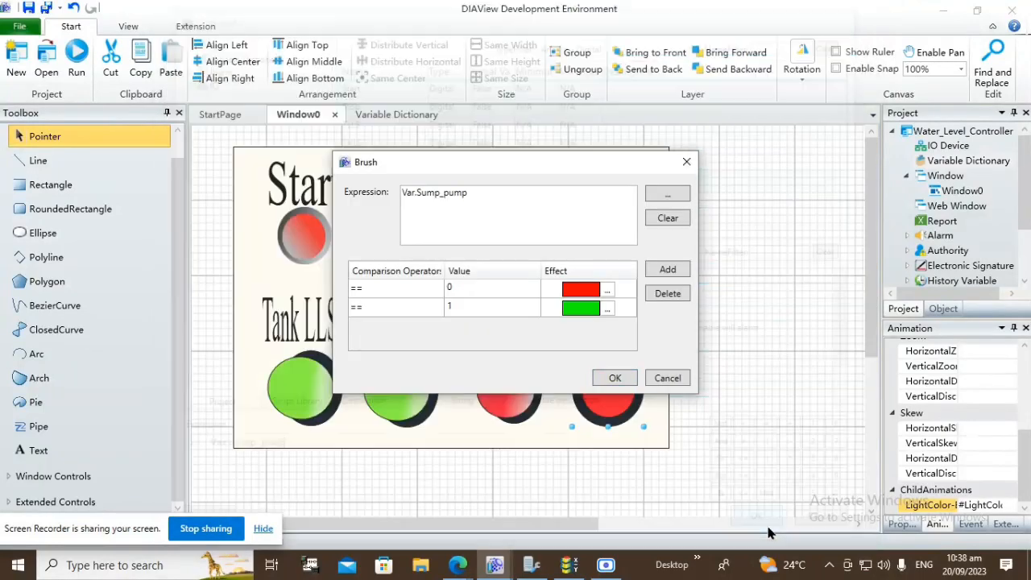
pyautogui.click(612, 375)
pyautogui.scroll(-3, 651, 395)
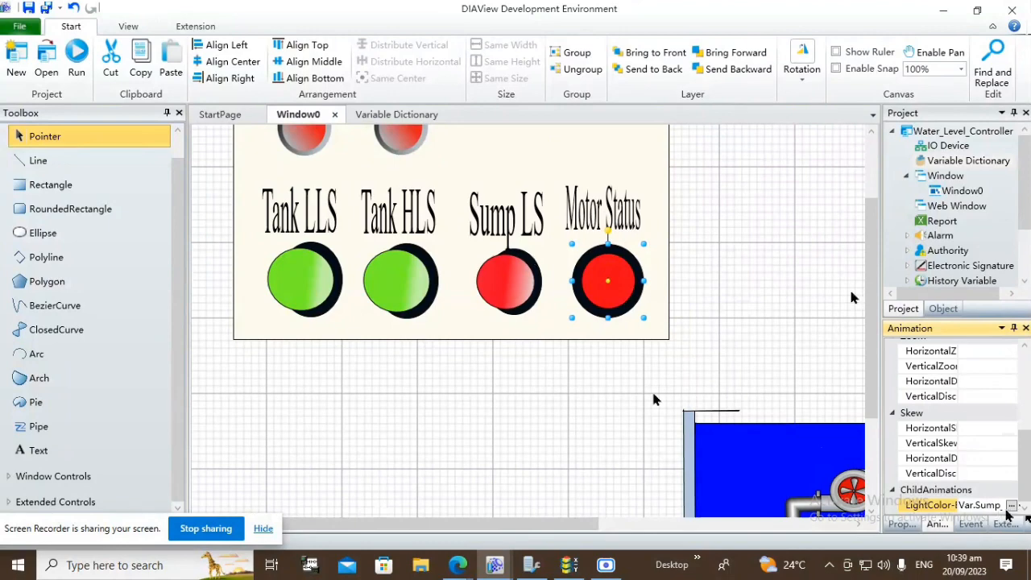
pyautogui.click(1010, 507)
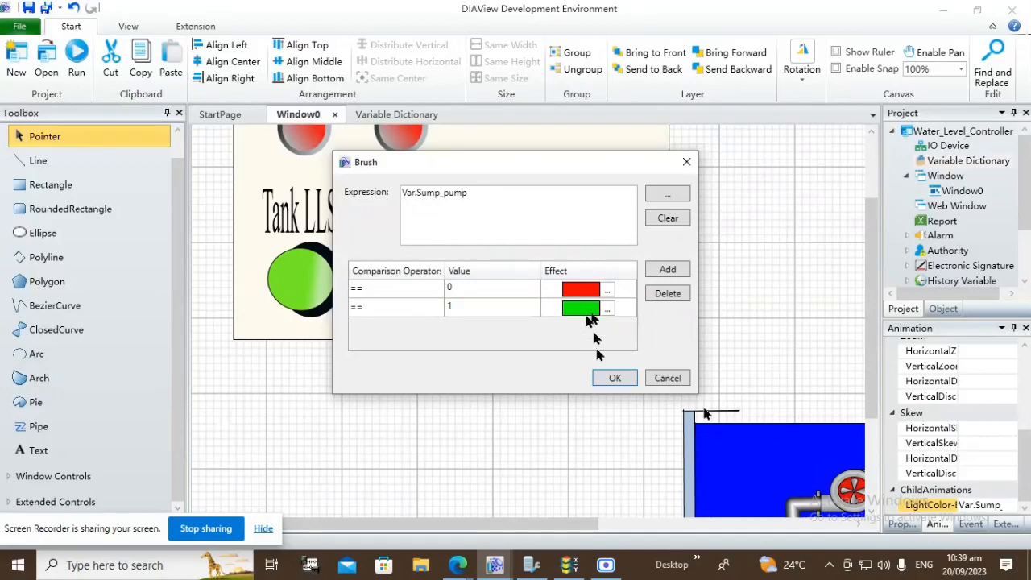
pyautogui.click(611, 378)
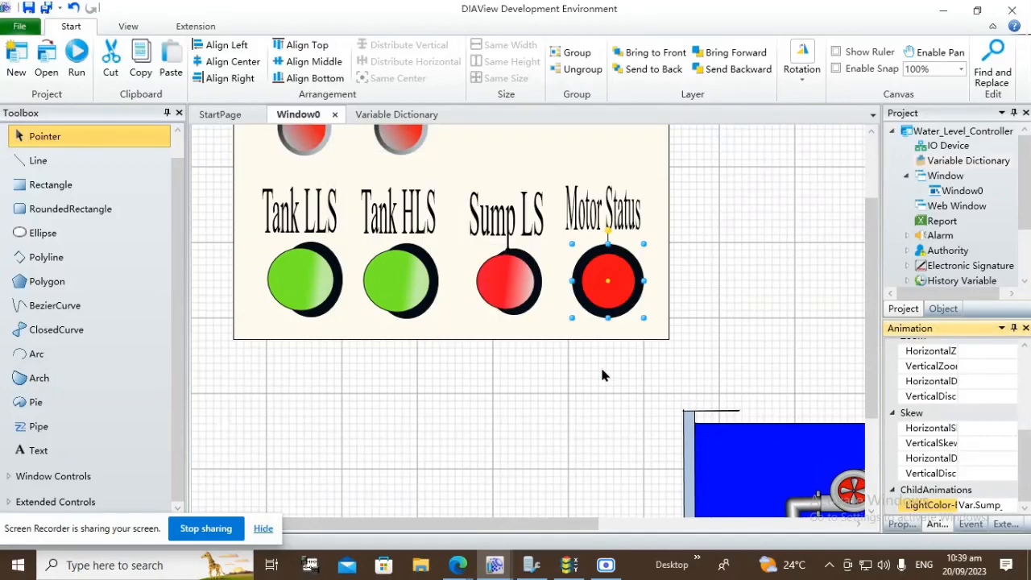
# Link the Wheel0 brush animation of the pump in the sump to the expression Var.Sump_pump.
pyautogui.moveTo(538, 524); pyautogui.dragTo(648, 517)
pyautogui.scroll(-2, 810, 355)
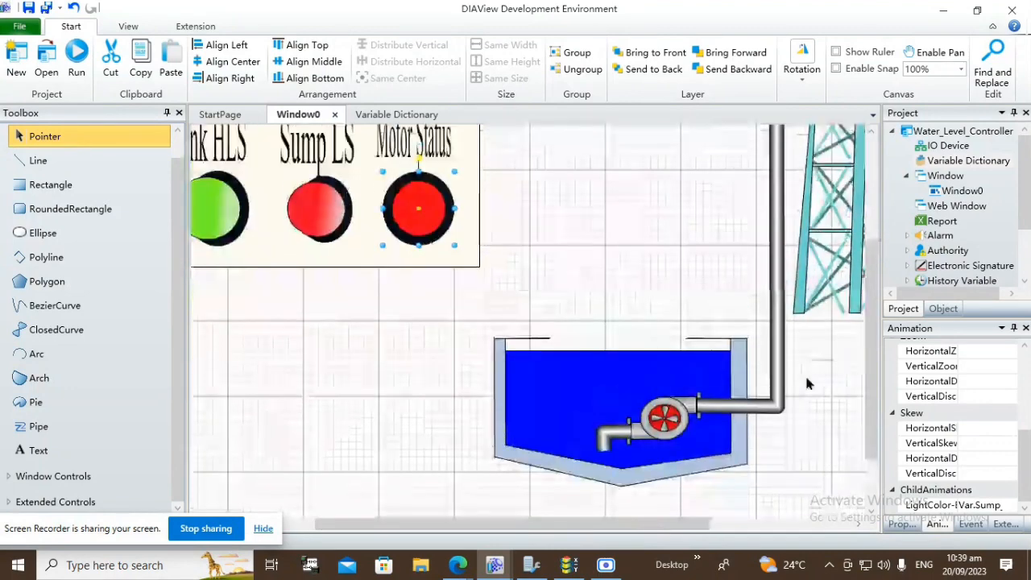
pyautogui.click(663, 419)
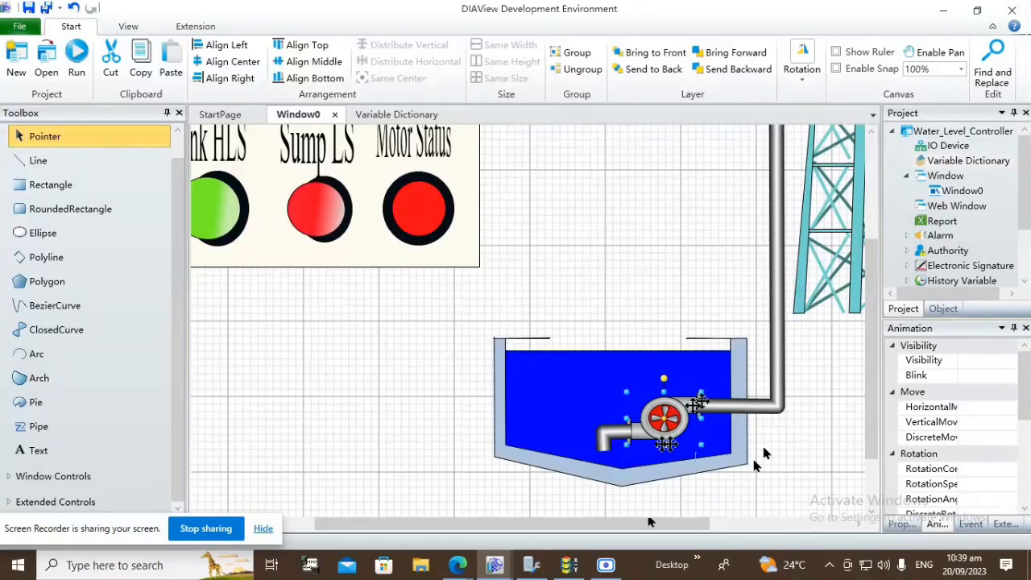
pyautogui.scroll(-5, 942, 451)
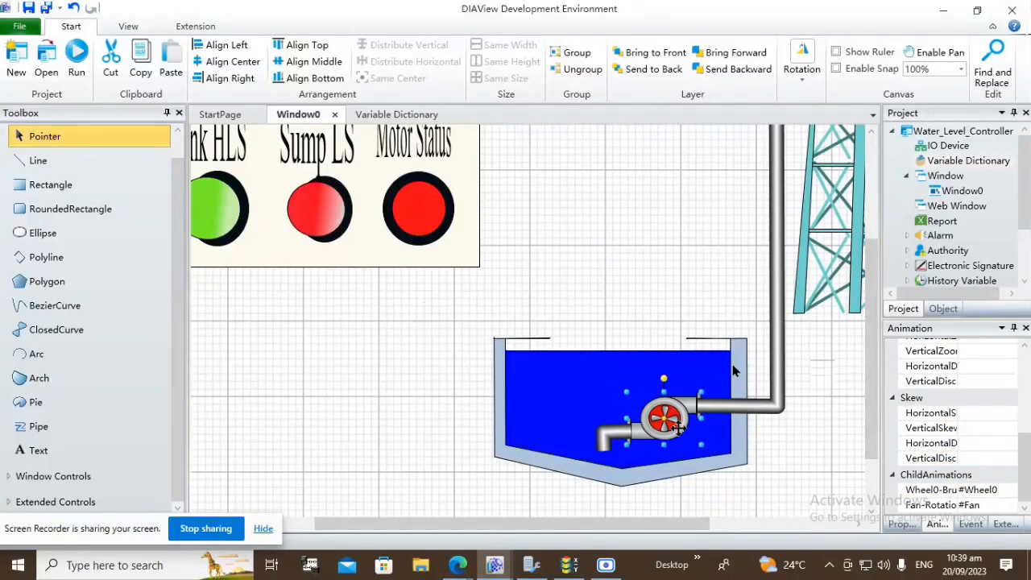
pyautogui.click(1009, 491)
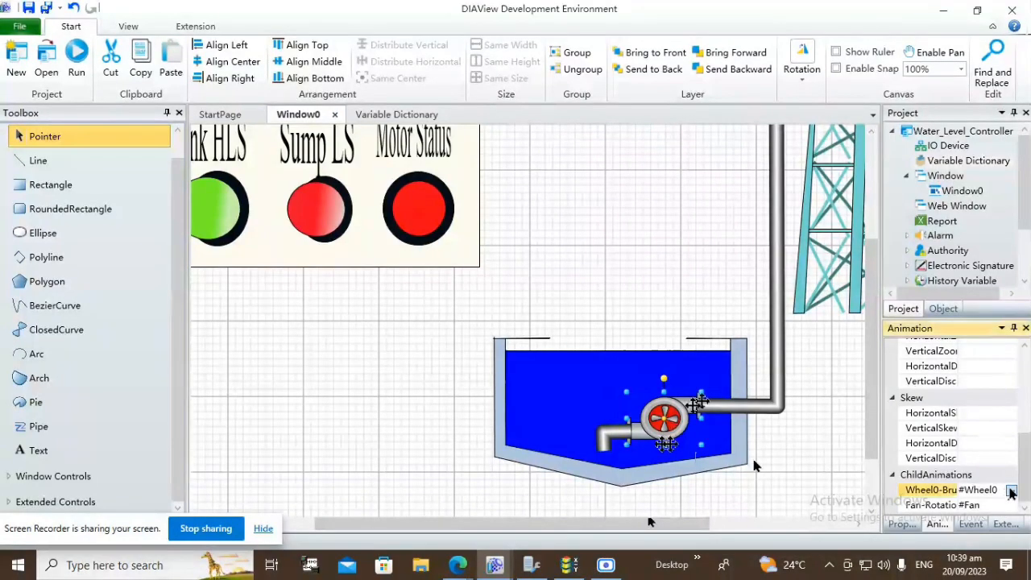
pyautogui.click(668, 195)
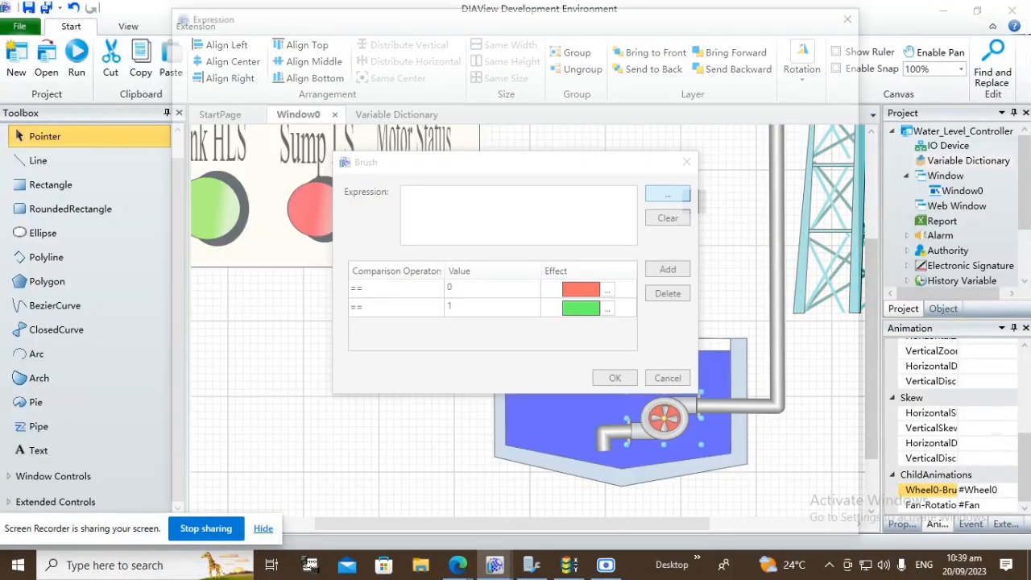
pyautogui.click(221, 51)
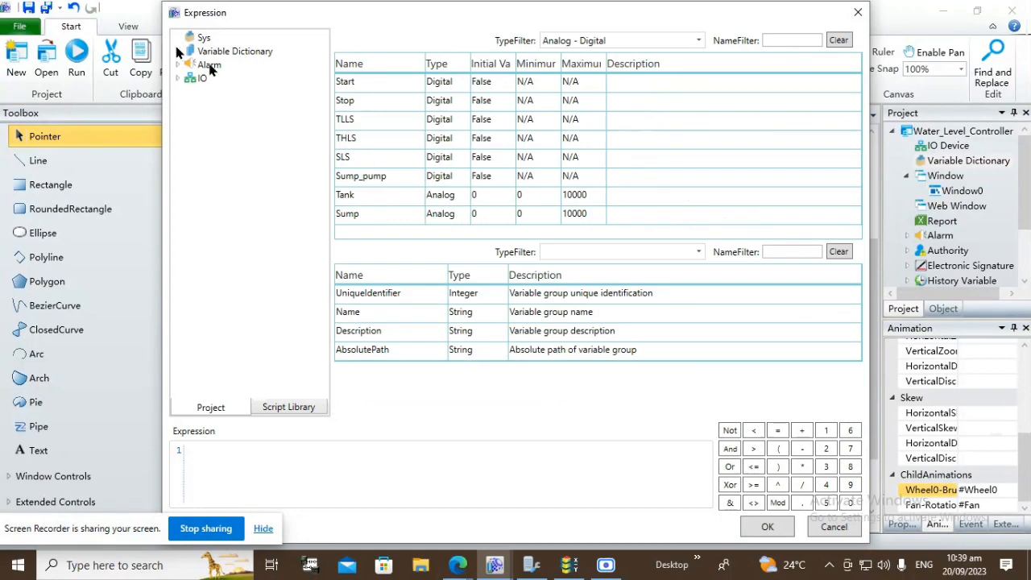
pyautogui.click(359, 175)
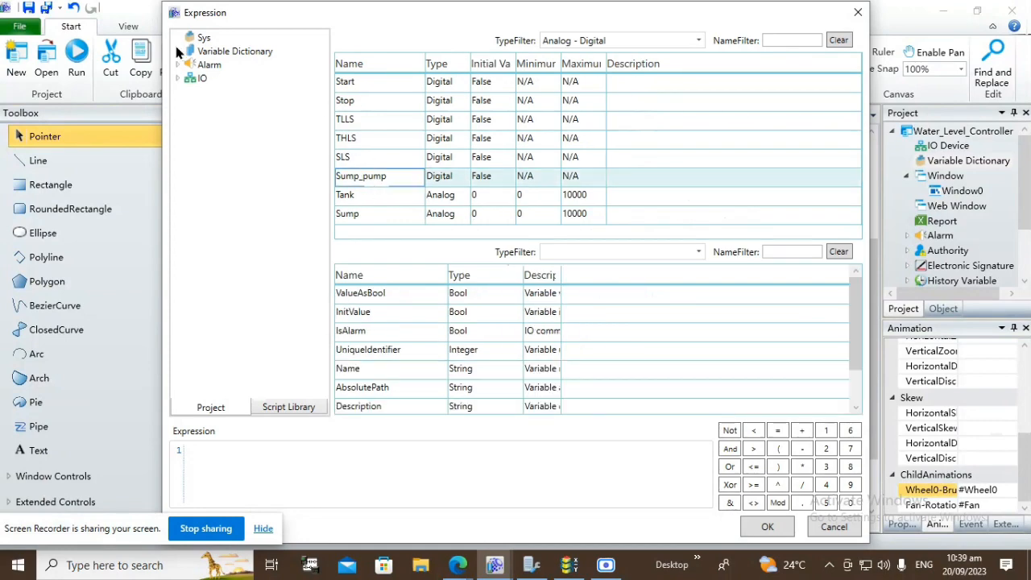
pyautogui.click(765, 527)
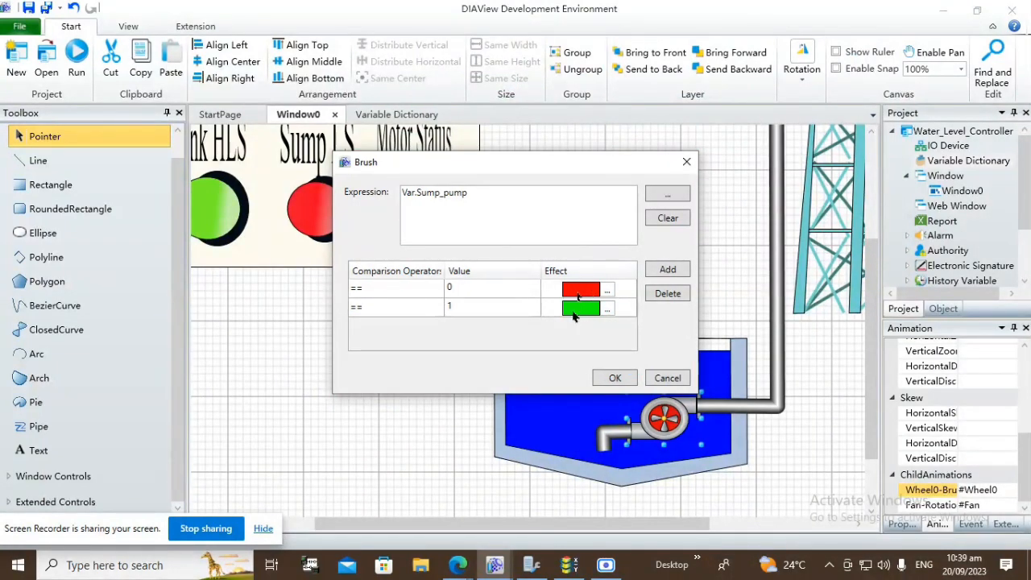
pyautogui.click(616, 378)
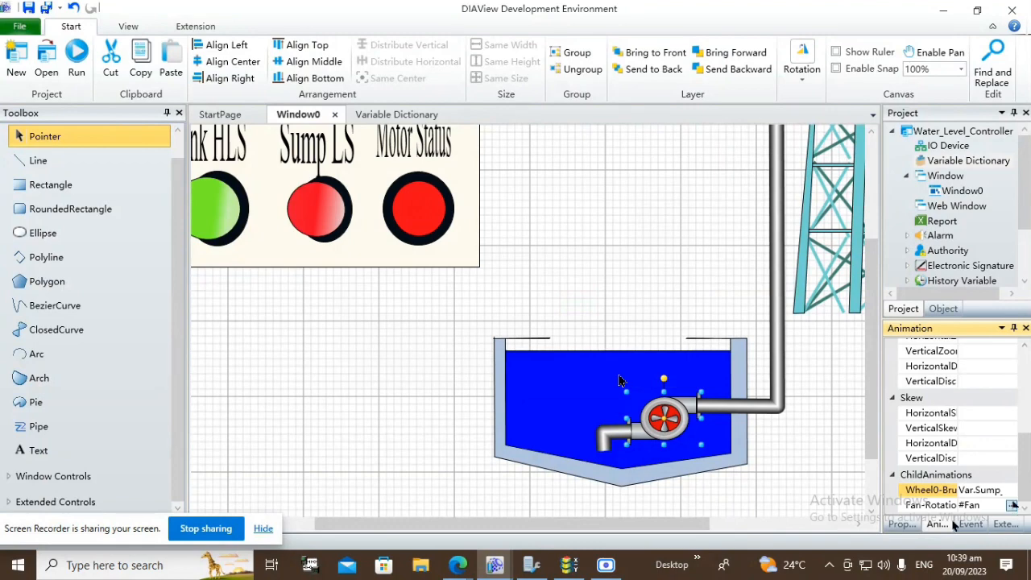
# Link the Fan-Rotation child animation of the sump pump to the expression Var.Sump_pump.
pyautogui.click(1012, 506)
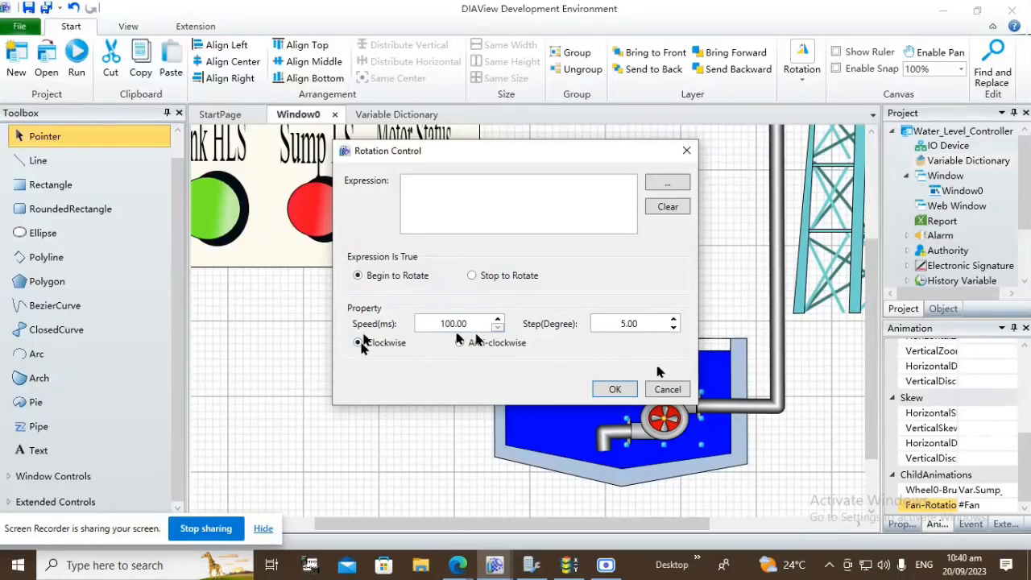
pyautogui.click(656, 186)
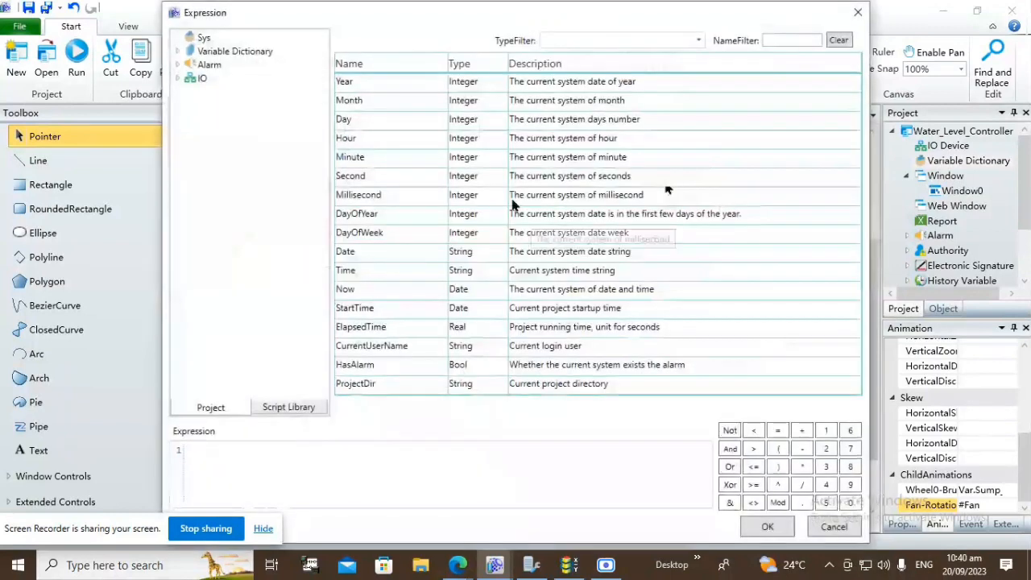
pyautogui.click(226, 51)
pyautogui.doubleClick(361, 176)
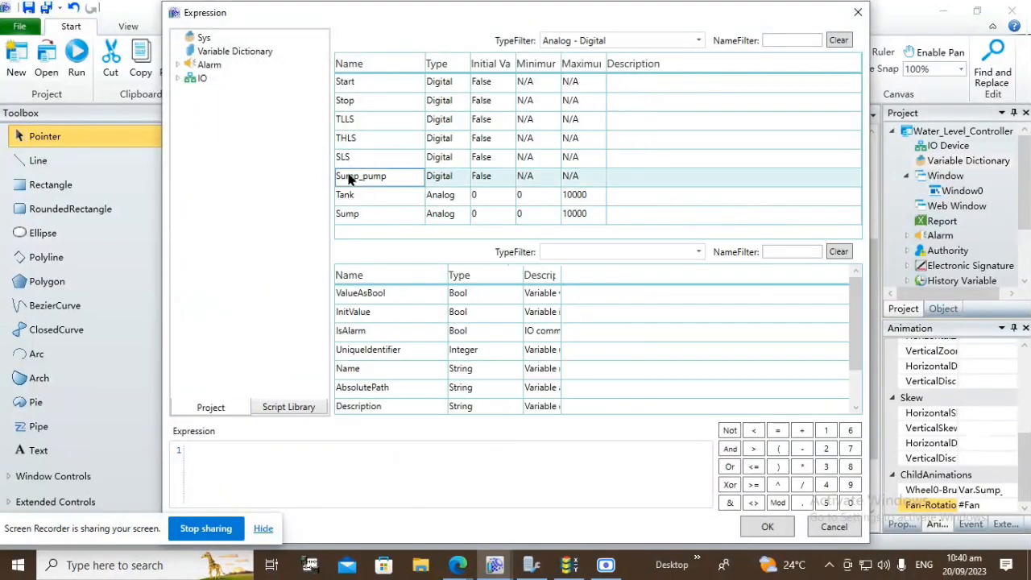
pyautogui.click(767, 527)
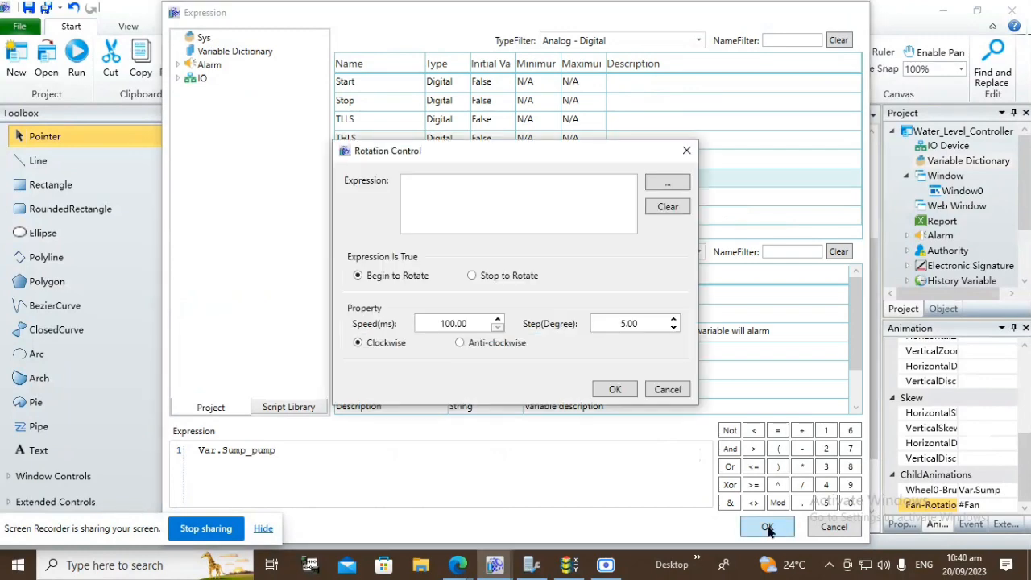
pyautogui.click(609, 387)
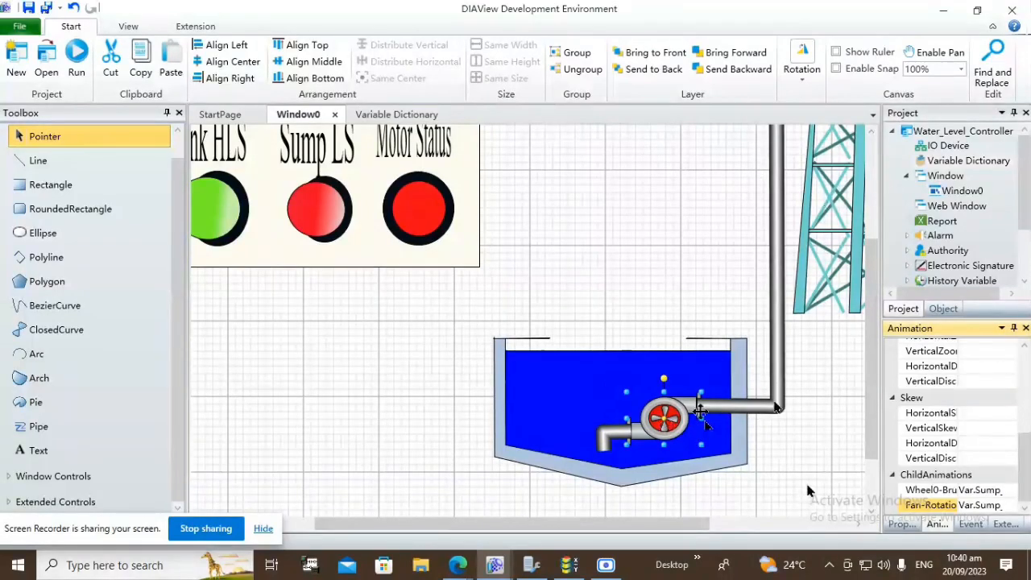
# Link the pump's long outlet pipe FlowControl animation to Var.Sump_pump with the flow speed set to Fast.
pyautogui.click(776, 388)
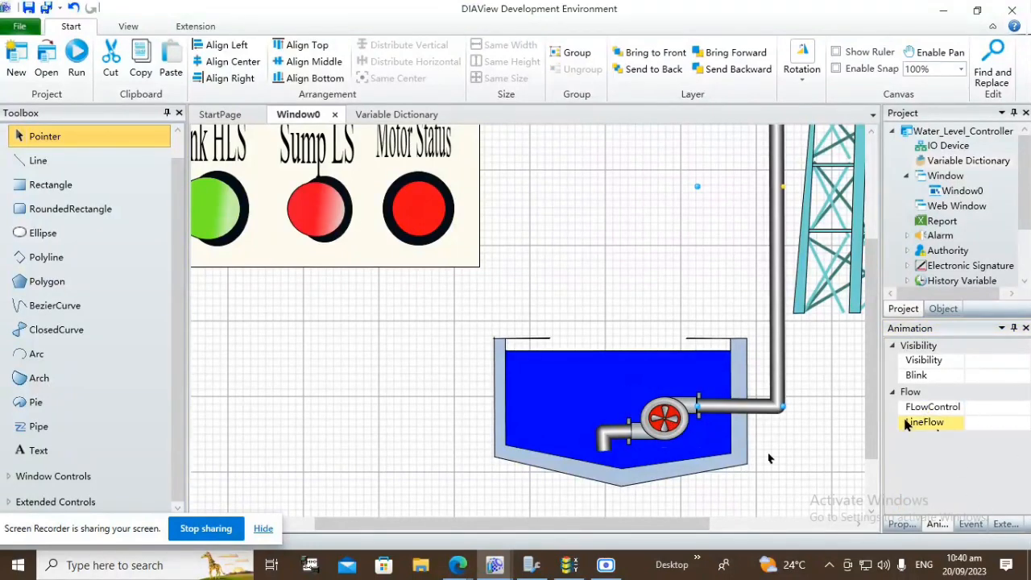
pyautogui.click(1024, 408)
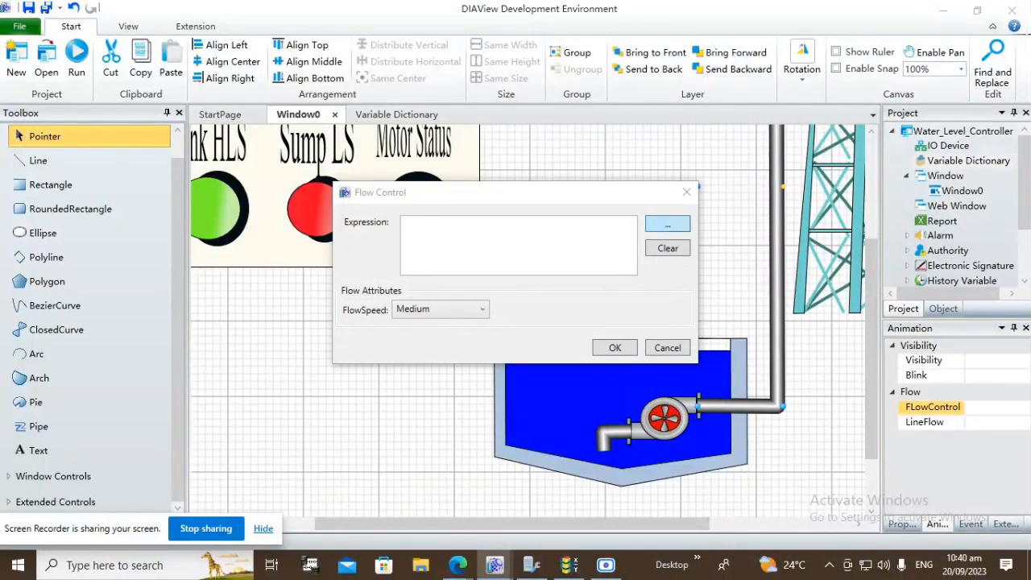
pyautogui.click(668, 224)
pyautogui.click(179, 53)
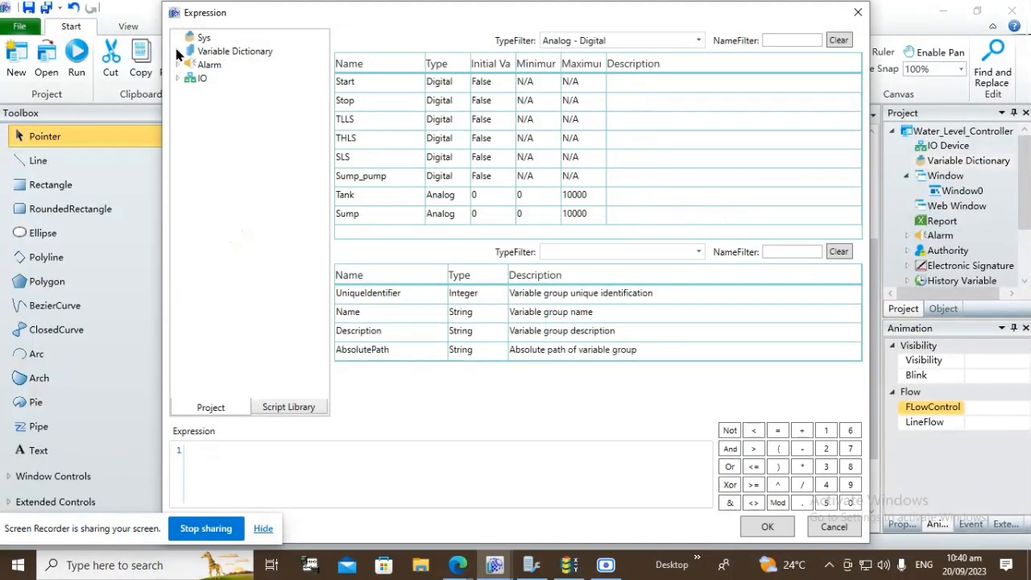
pyautogui.doubleClick(346, 176)
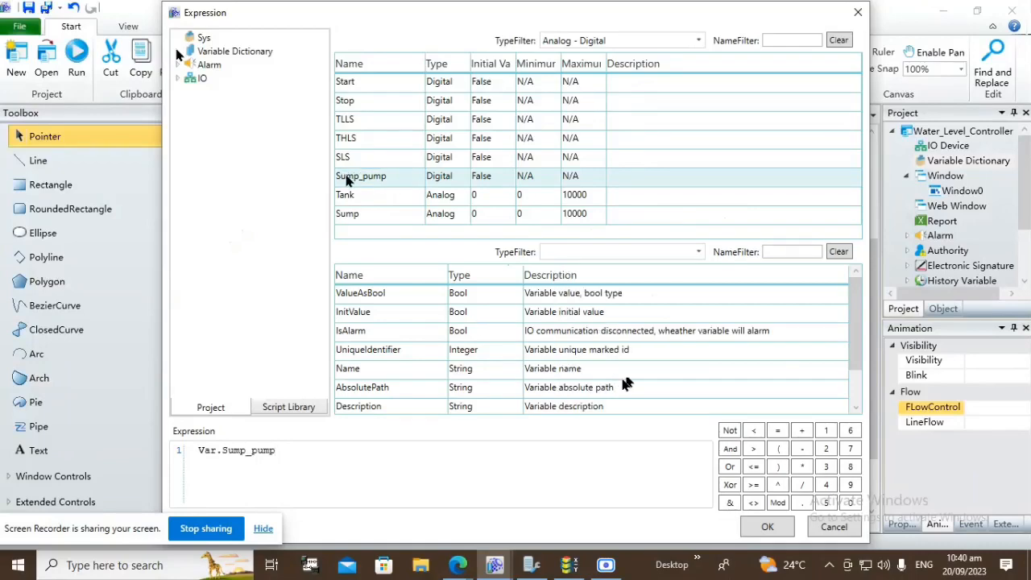
pyautogui.click(767, 526)
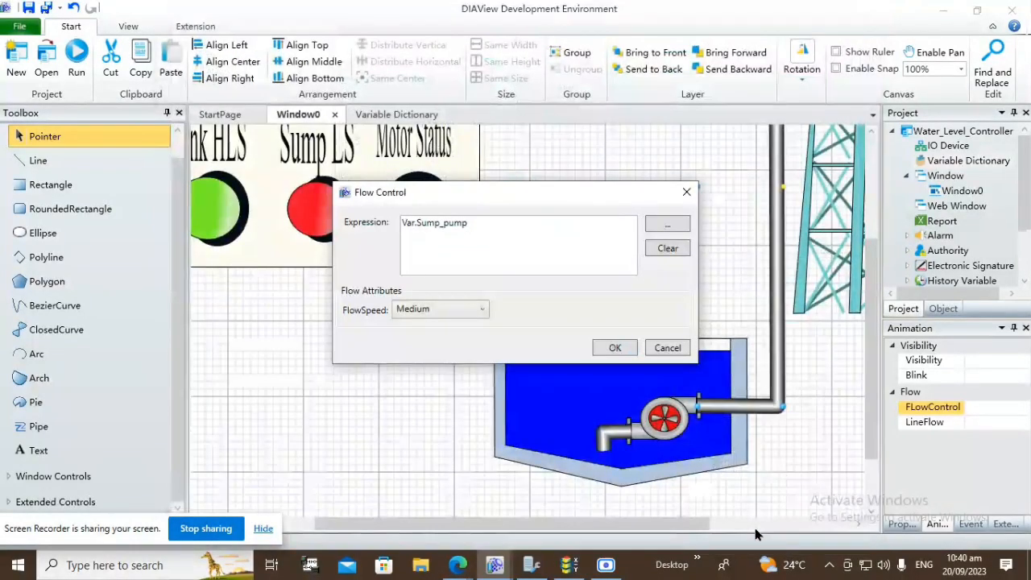
pyautogui.click(475, 311)
pyautogui.click(435, 376)
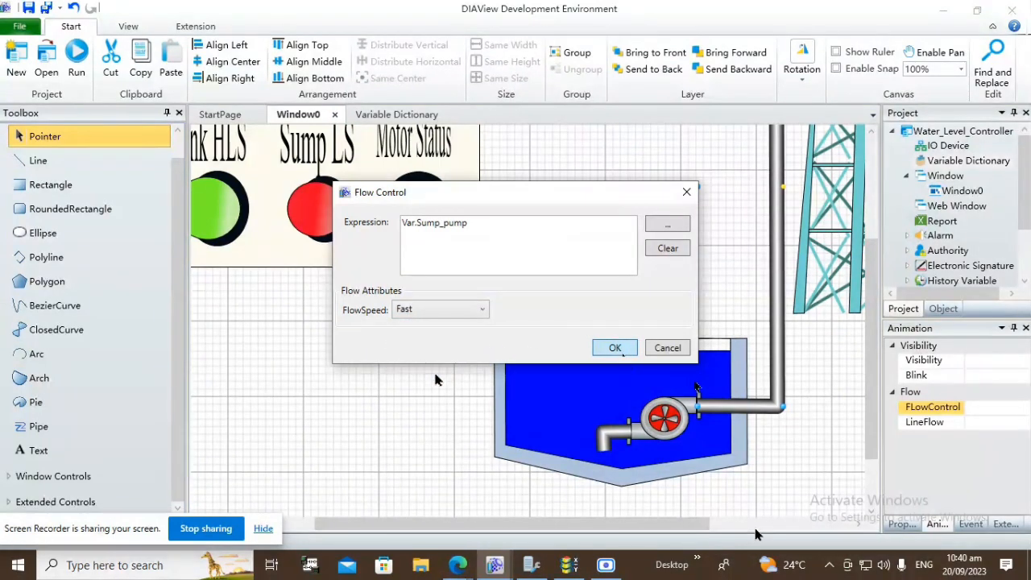
pyautogui.click(616, 349)
# Link the FlowControl animation of the short inlet pipe in the sump to Var.Sump_pump with Fast flow speed.
pyautogui.click(609, 435)
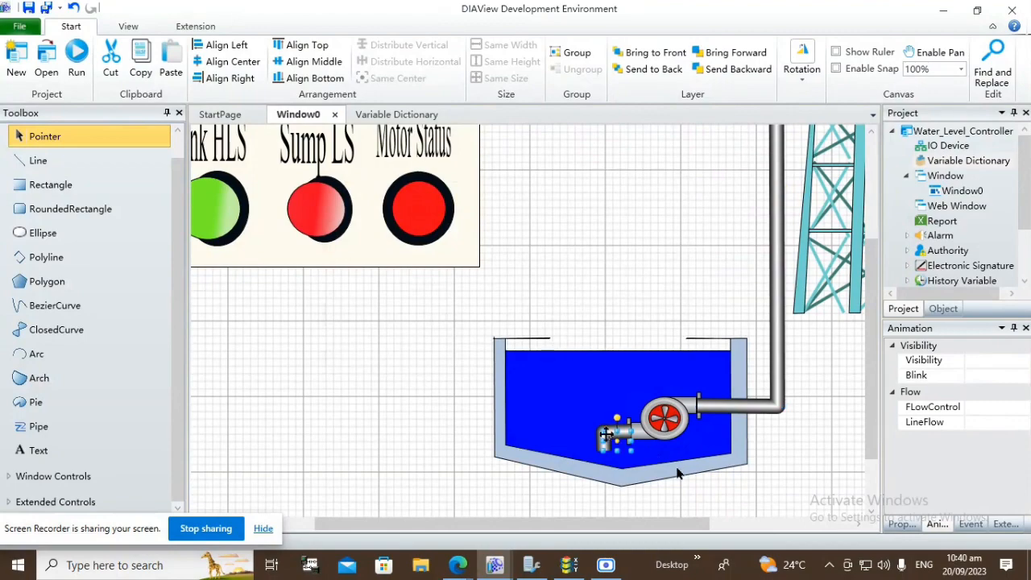
pyautogui.click(933, 406)
pyautogui.click(1023, 407)
pyautogui.click(661, 225)
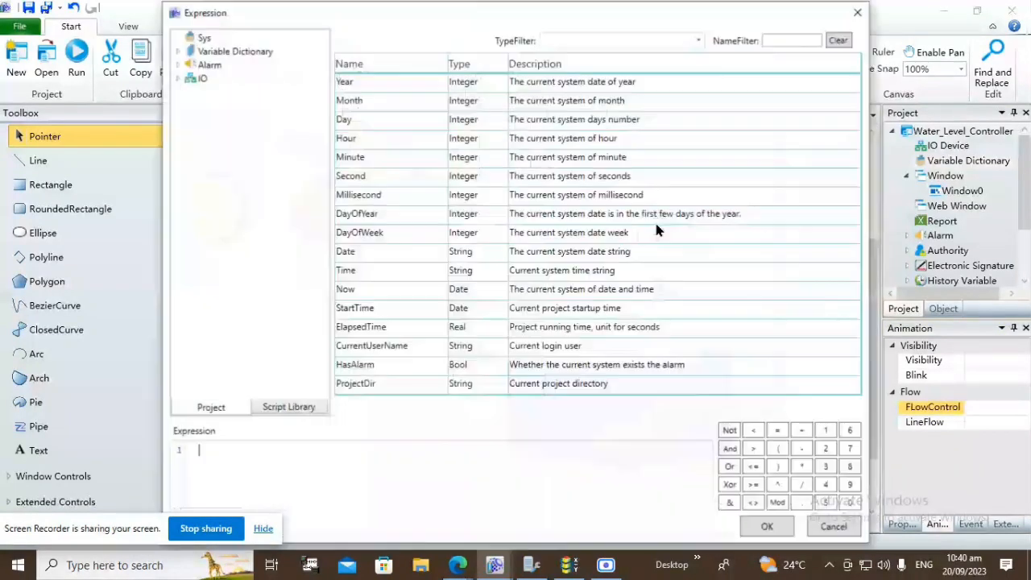
pyautogui.click(197, 53)
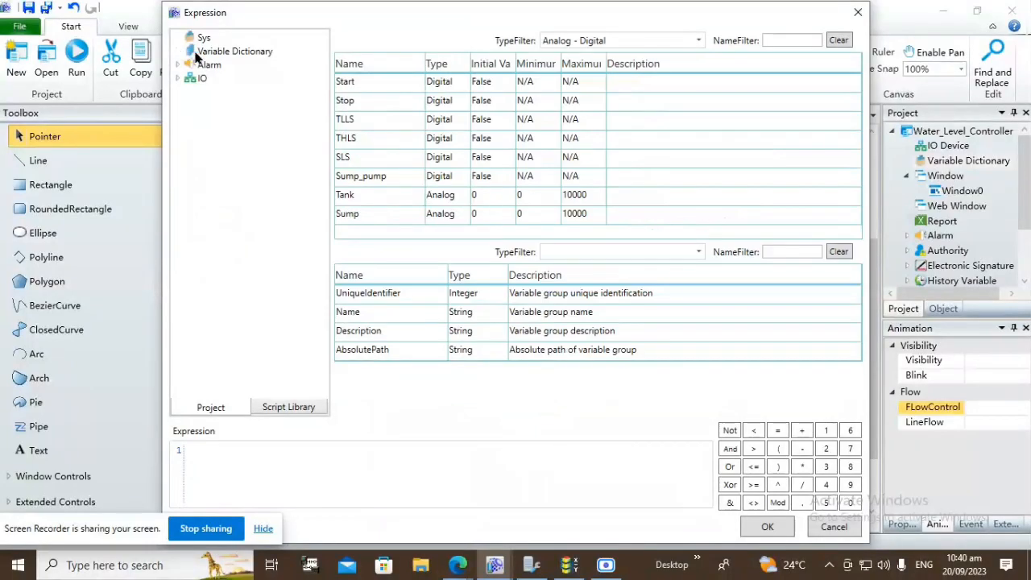
pyautogui.doubleClick(378, 179)
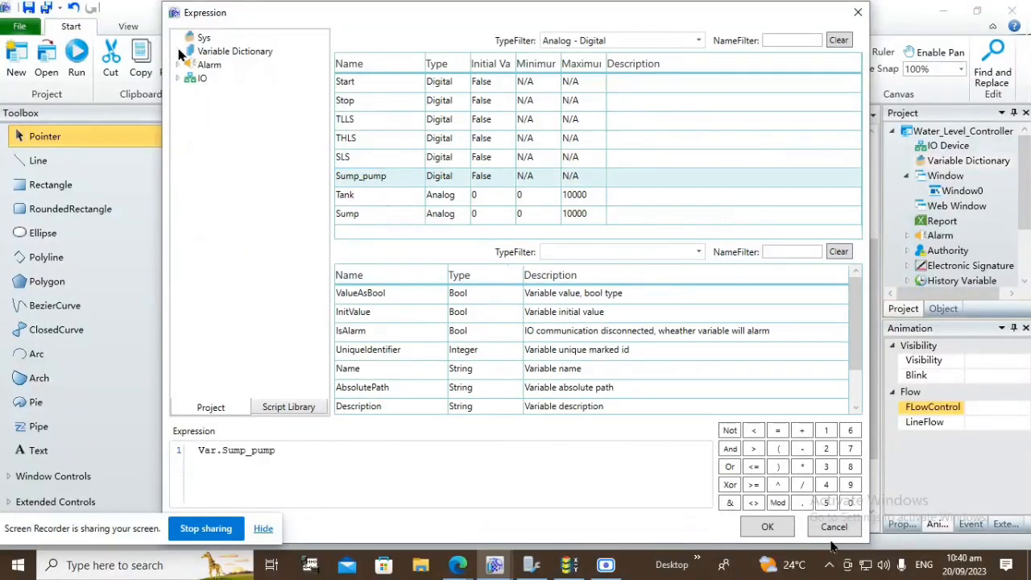
pyautogui.click(763, 528)
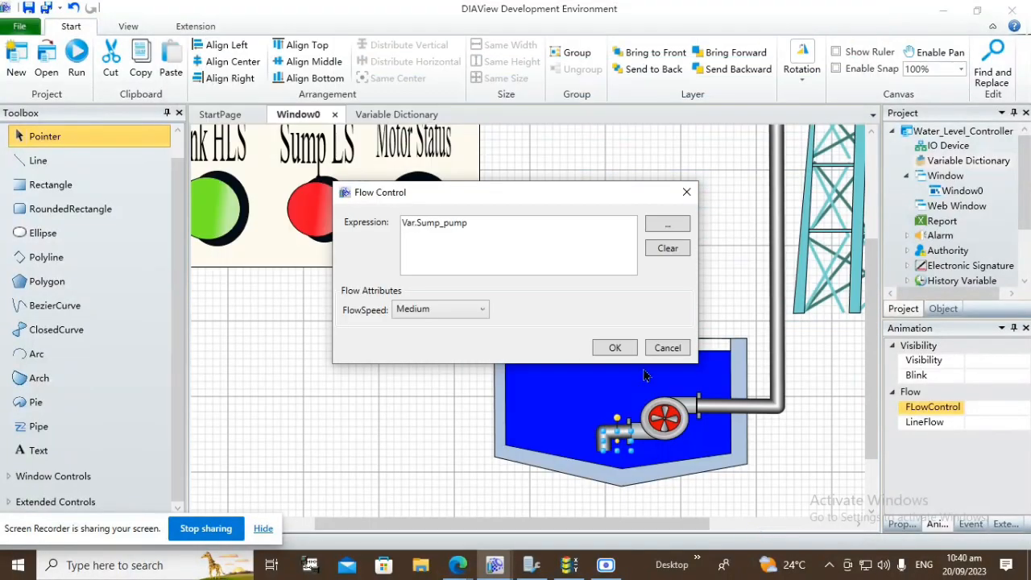
pyautogui.click(417, 313)
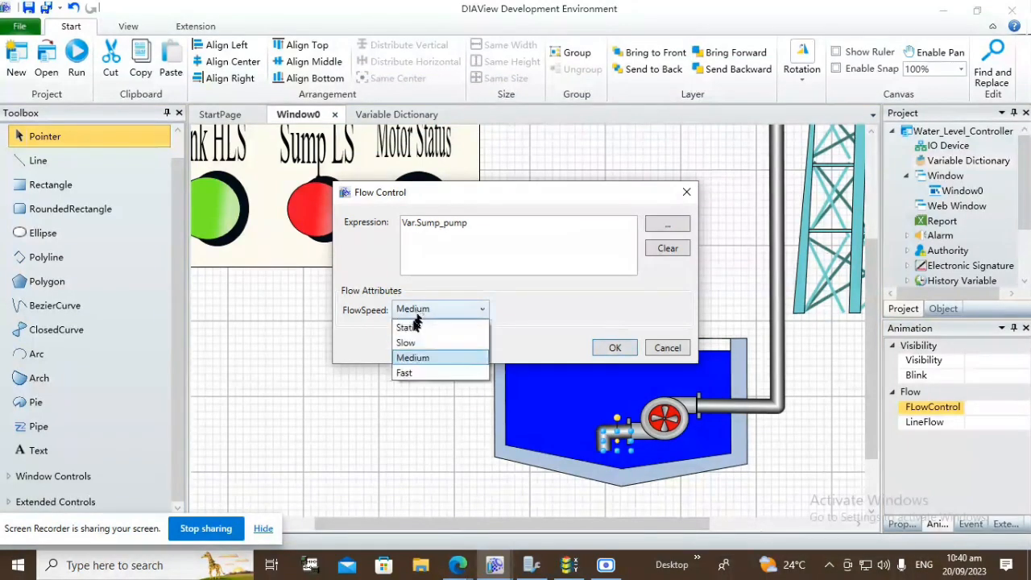
pyautogui.click(413, 373)
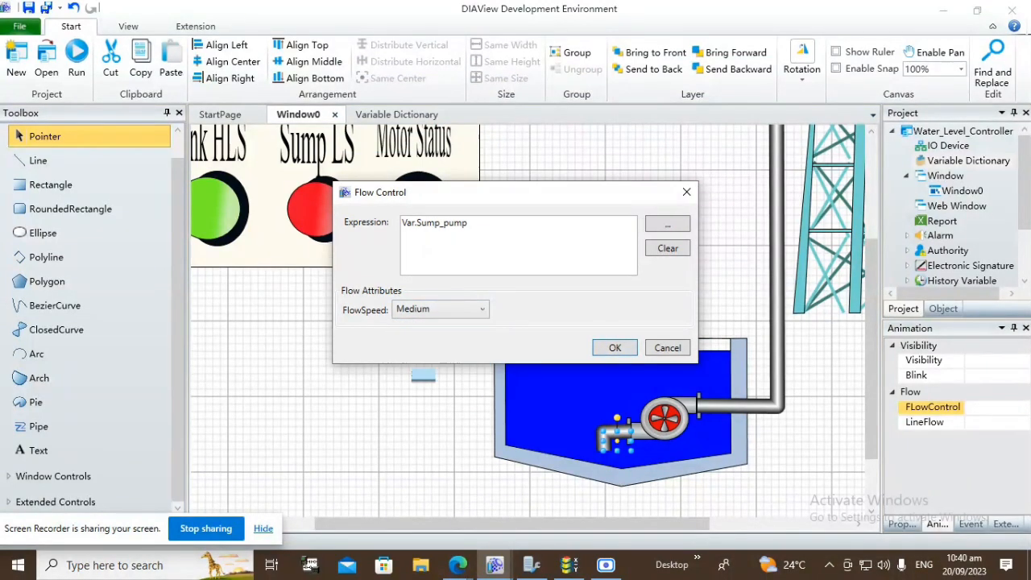
pyautogui.click(615, 347)
# Examine the sump, pipework, tank and control panel on Window0 to review the linked elements.
pyautogui.click(996, 422)
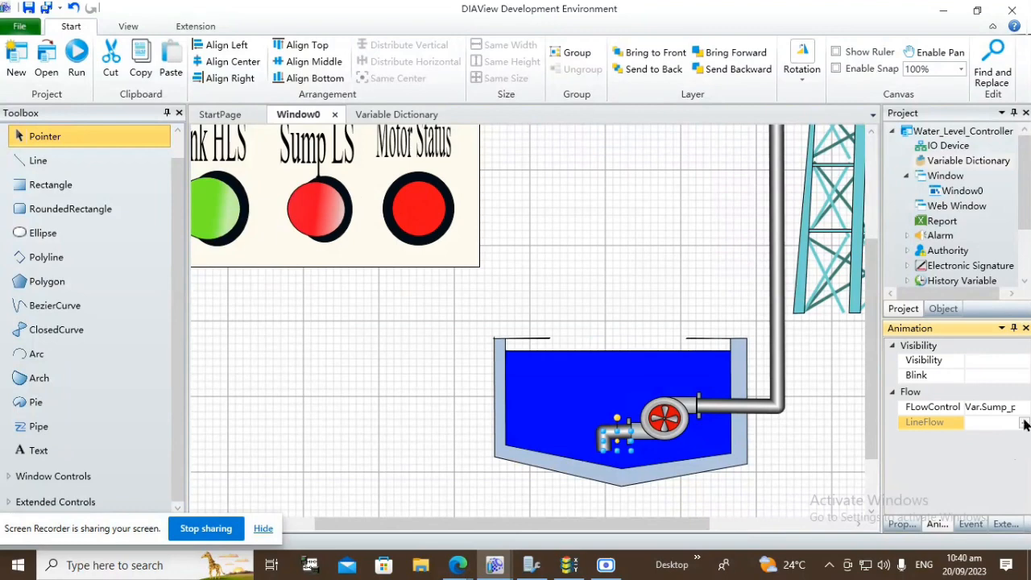
pyautogui.scroll(3, 735, 443)
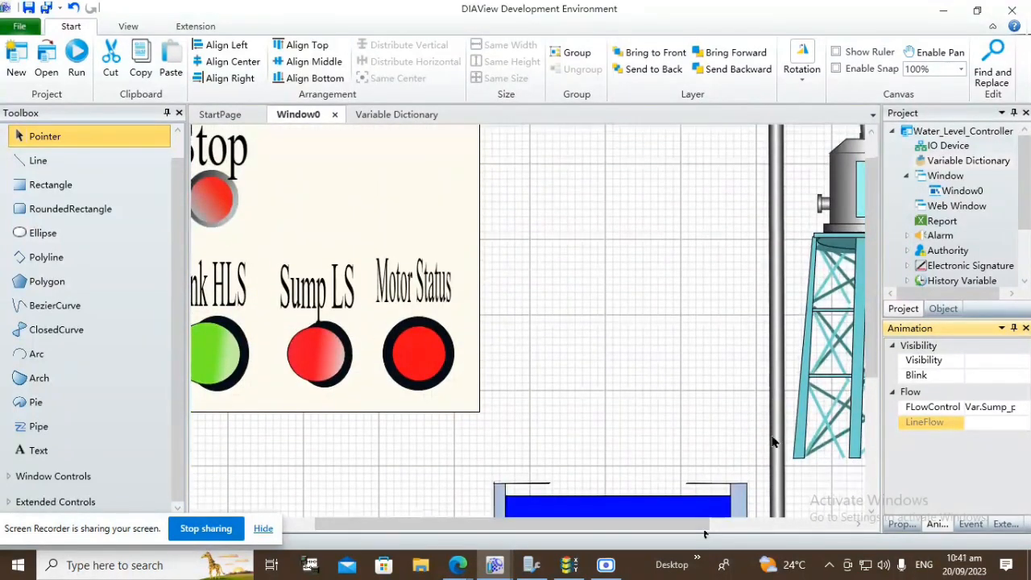
pyautogui.scroll(-1, 772, 441)
pyautogui.scroll(2, 772, 441)
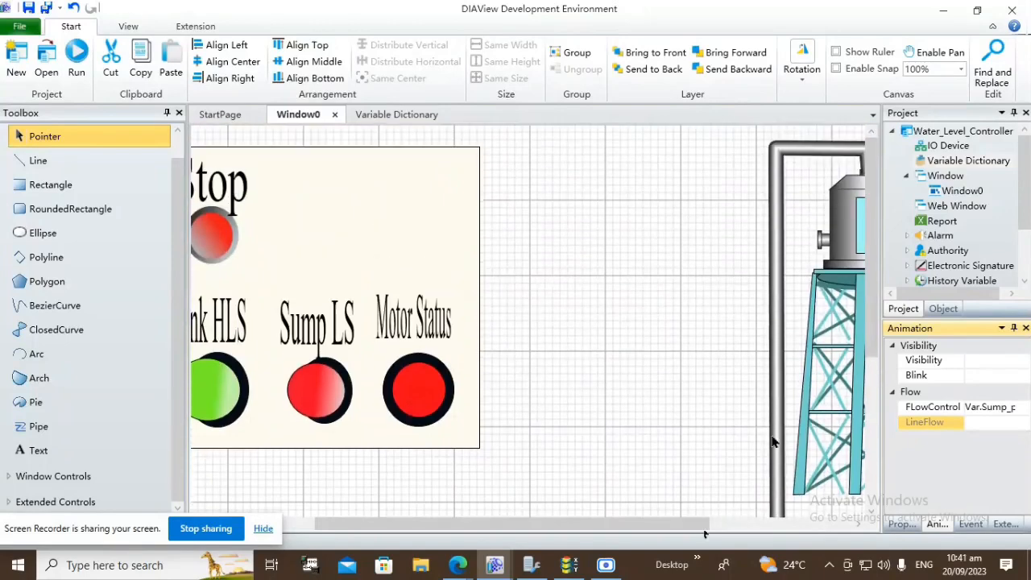
pyautogui.scroll(-3, 715, 435)
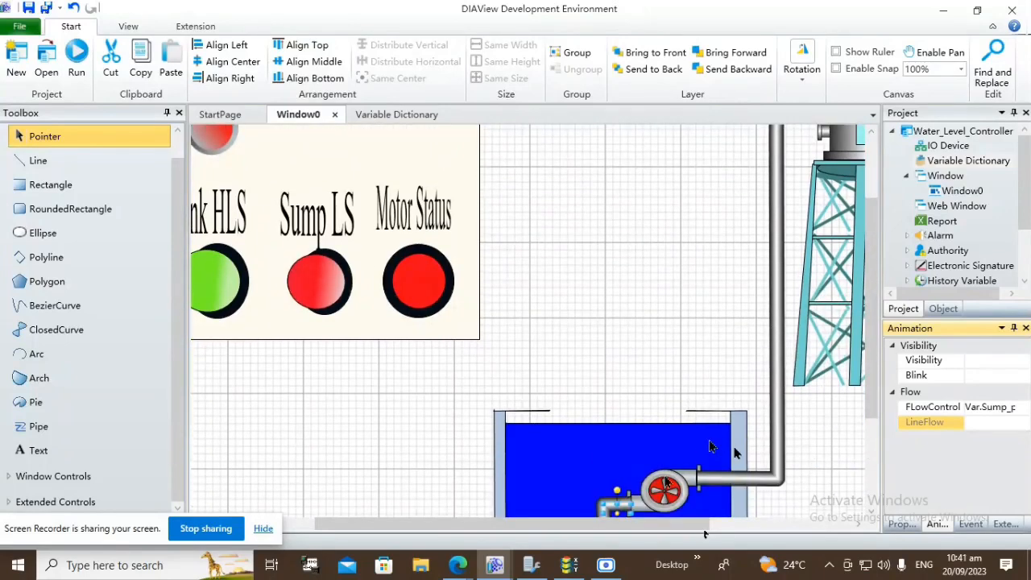
pyautogui.scroll(-3, 721, 445)
pyautogui.scroll(4, 628, 498)
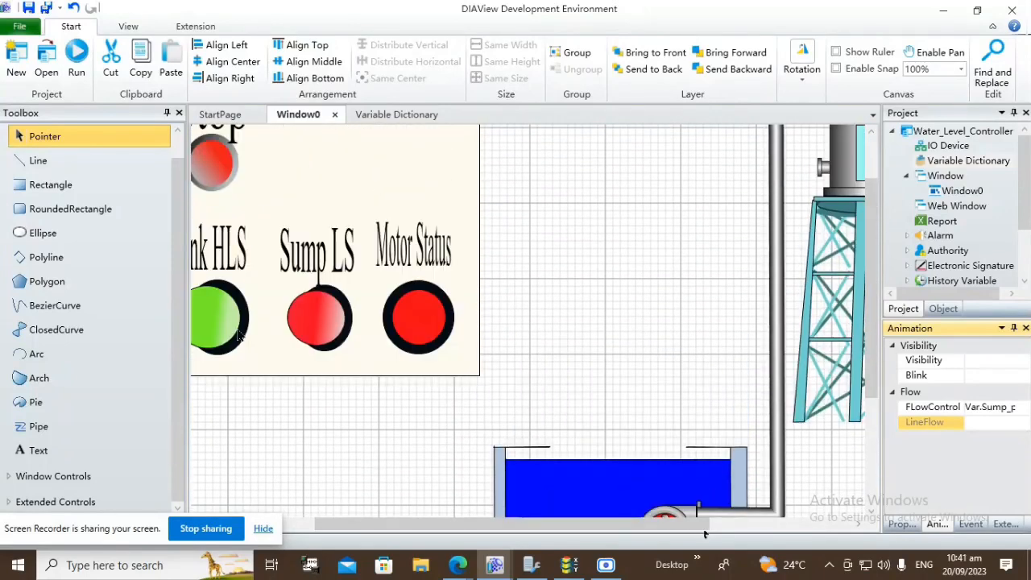
pyautogui.moveTo(387, 520); pyautogui.dragTo(358, 524)
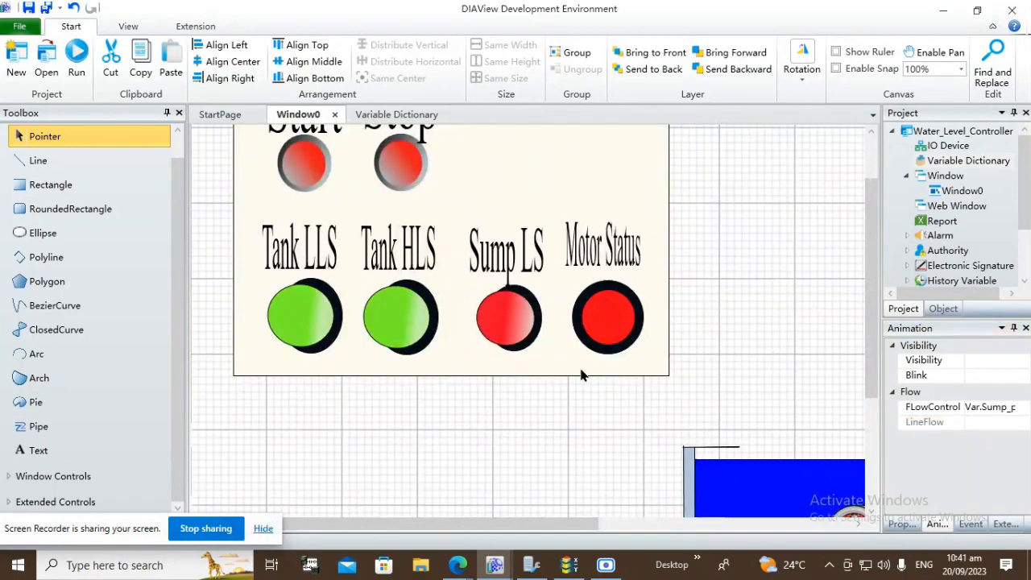
pyautogui.scroll(2, 583, 375)
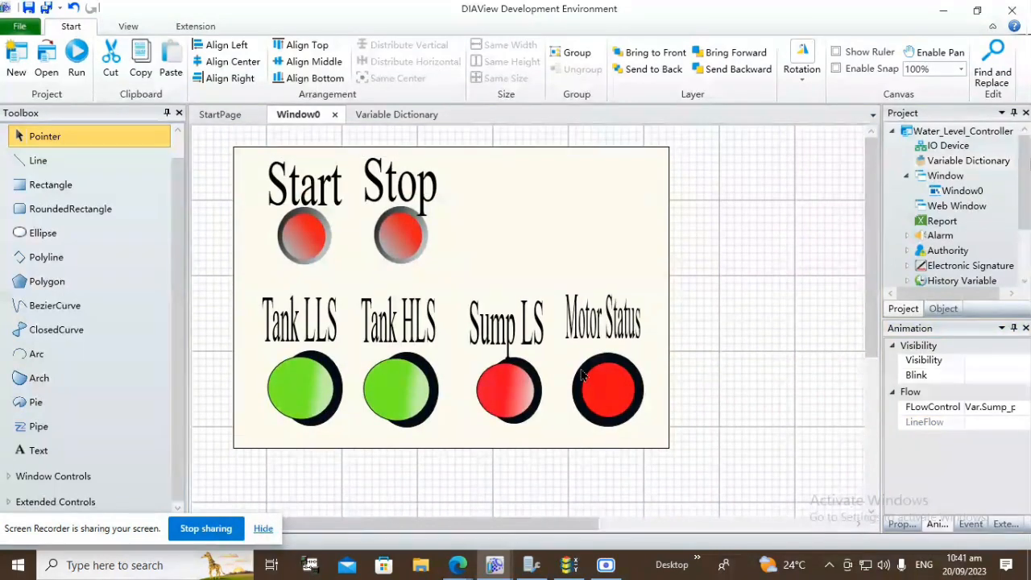
# Start adding an IO device to the project with the Delta driver DVP Modbus Serial ASCII.
pyautogui.click(922, 149)
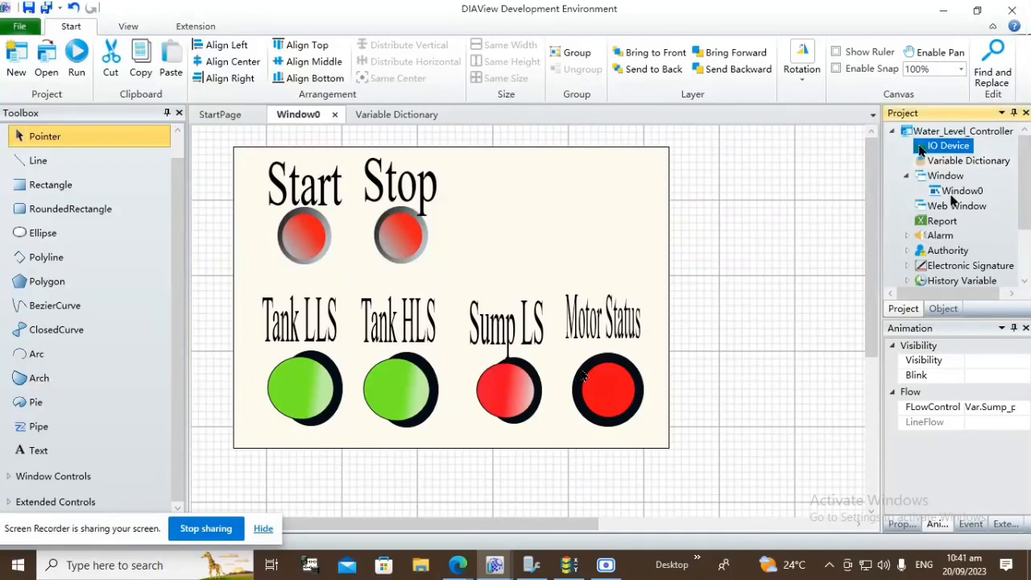
pyautogui.doubleClick(921, 150)
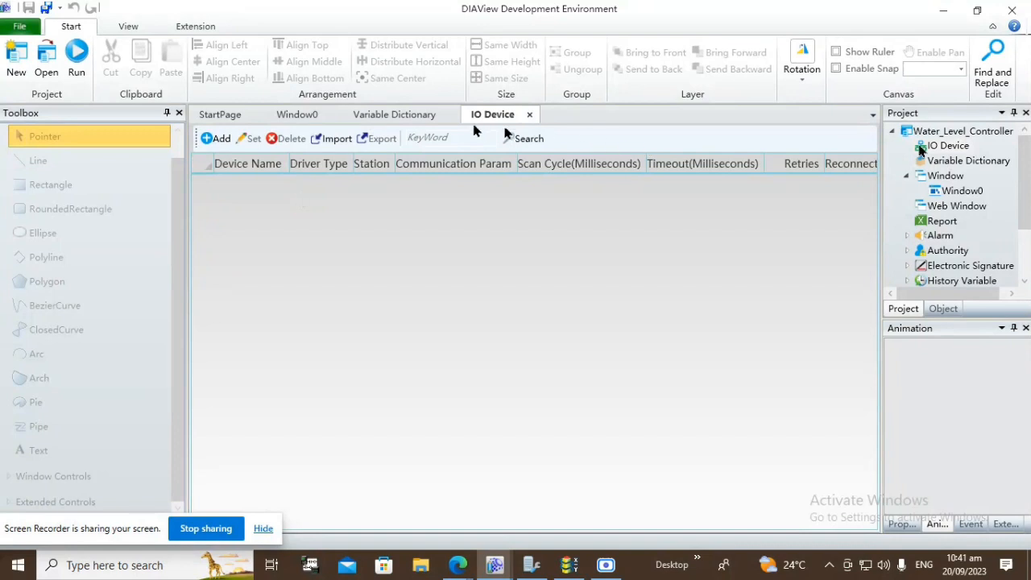
pyautogui.click(218, 138)
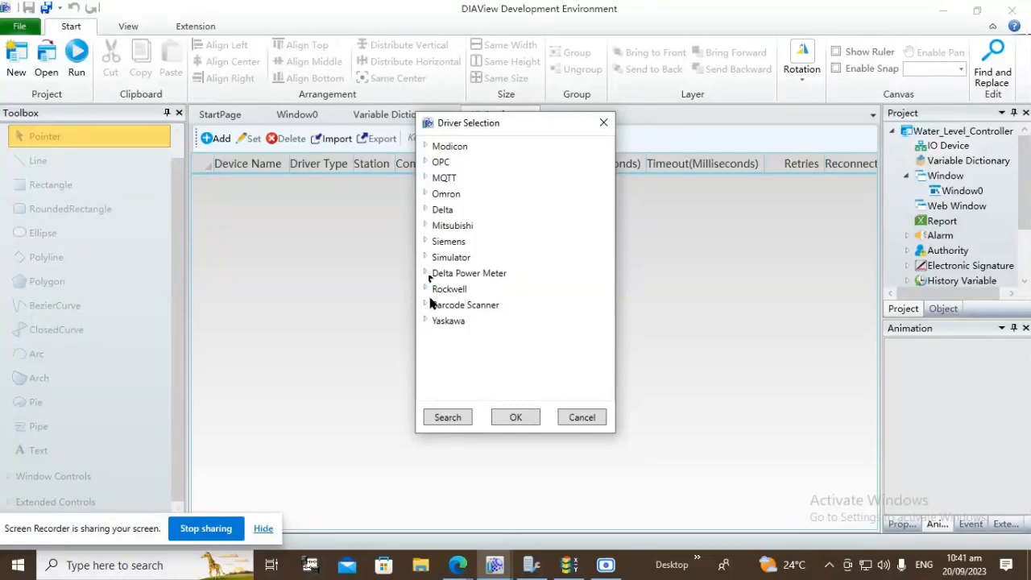
pyautogui.click(426, 210)
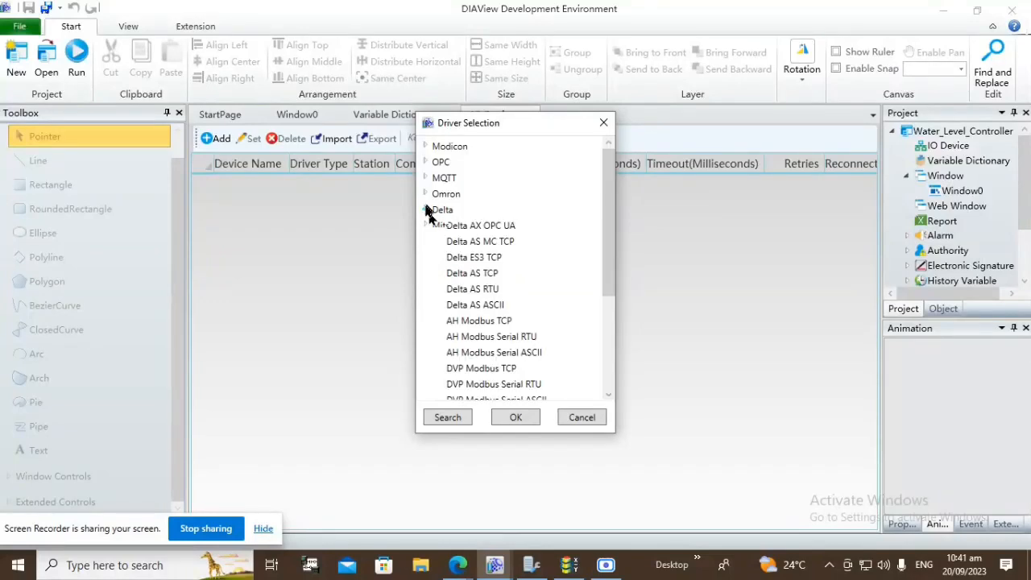
pyautogui.scroll(-1, 457, 224)
pyautogui.scroll(-1, 467, 242)
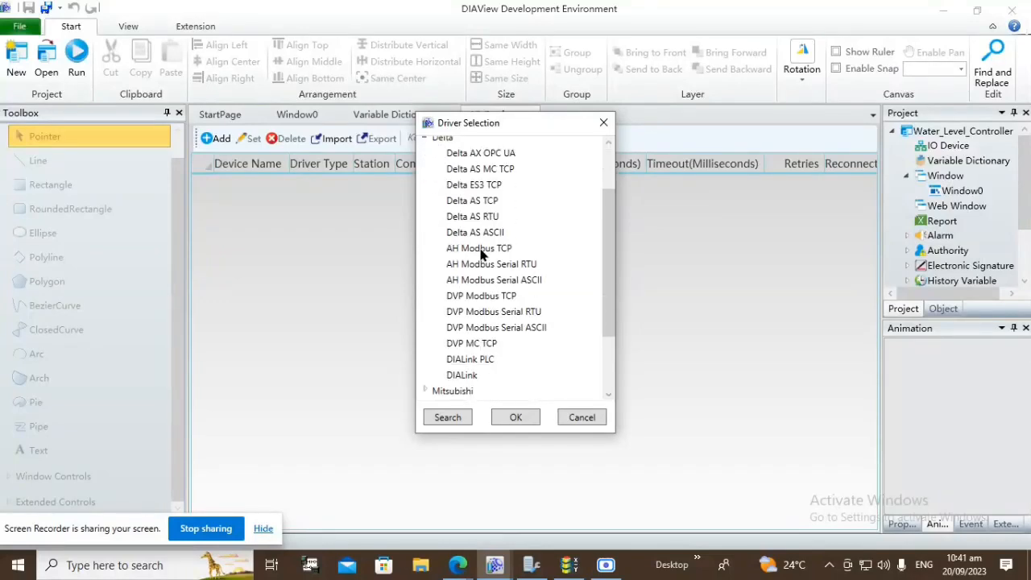
pyautogui.click(492, 328)
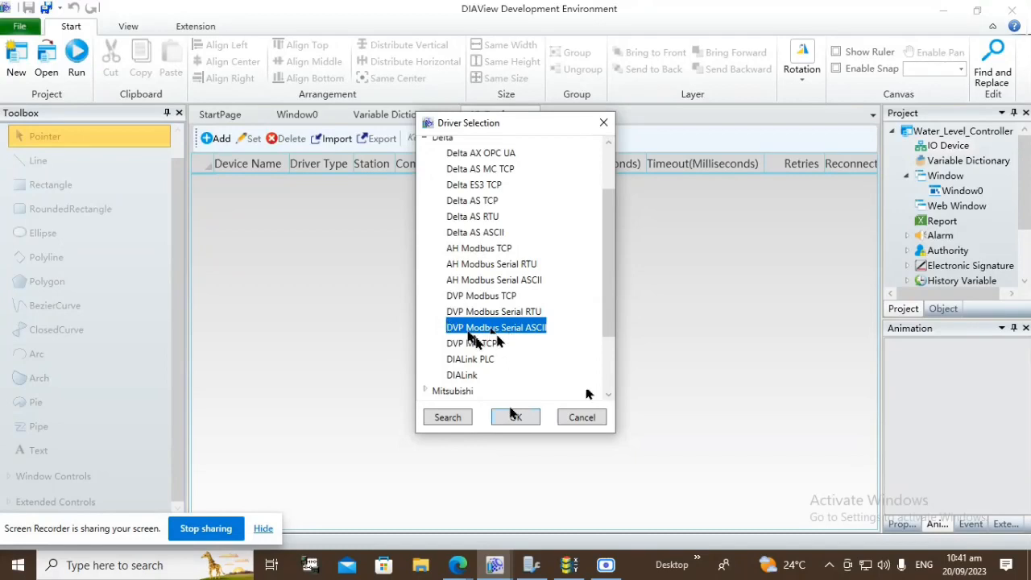
pyautogui.click(530, 426)
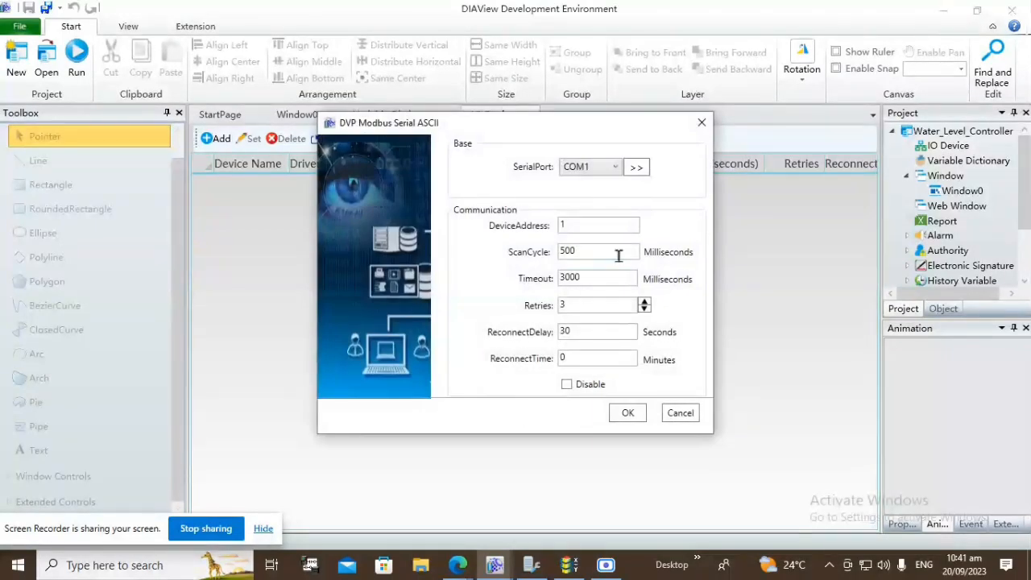
# Set the device's COM1 serial parameters to 1 stop bit and Even parity.
pyautogui.click(636, 166)
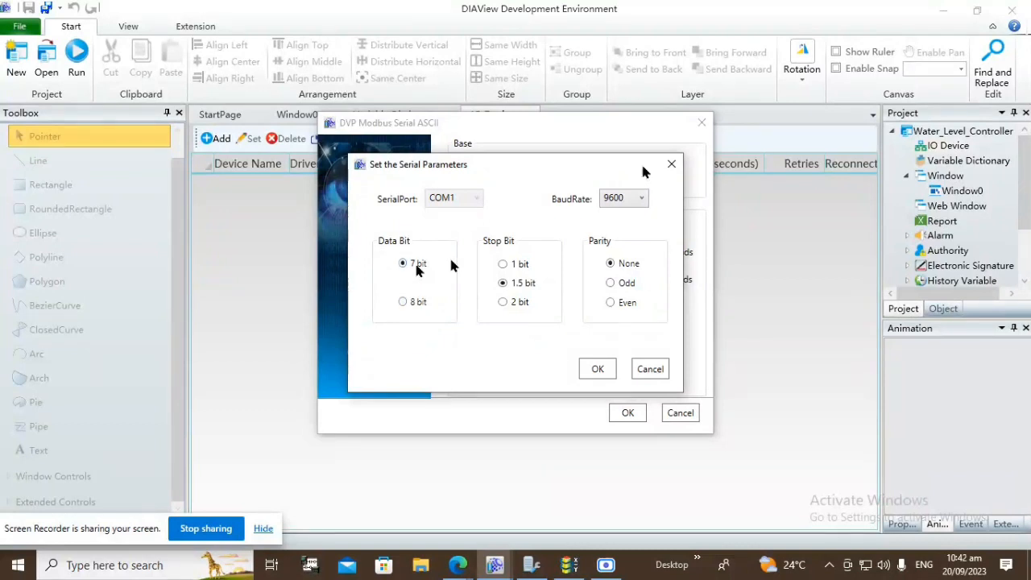
pyautogui.click(519, 266)
pyautogui.click(617, 304)
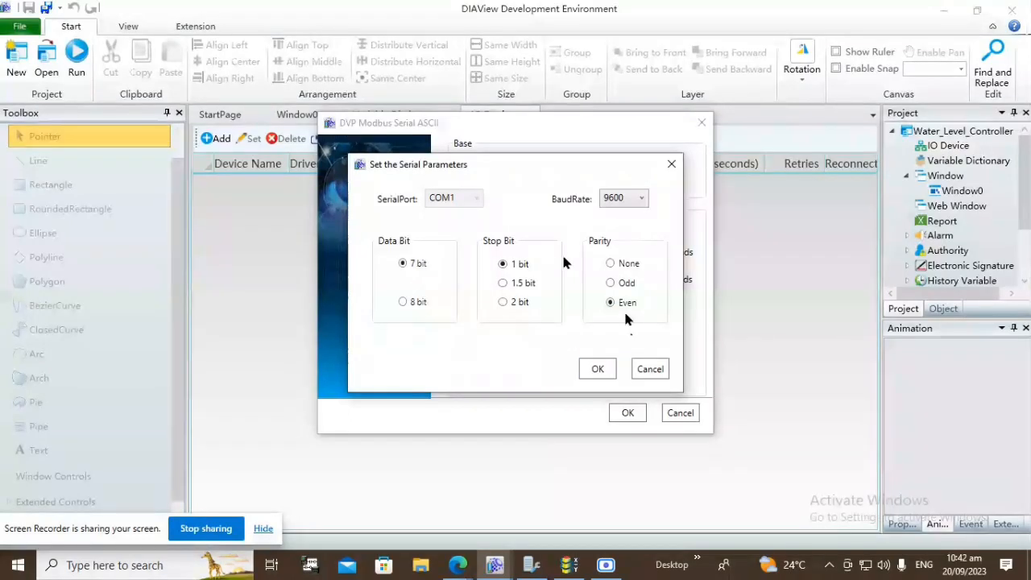
pyautogui.click(604, 375)
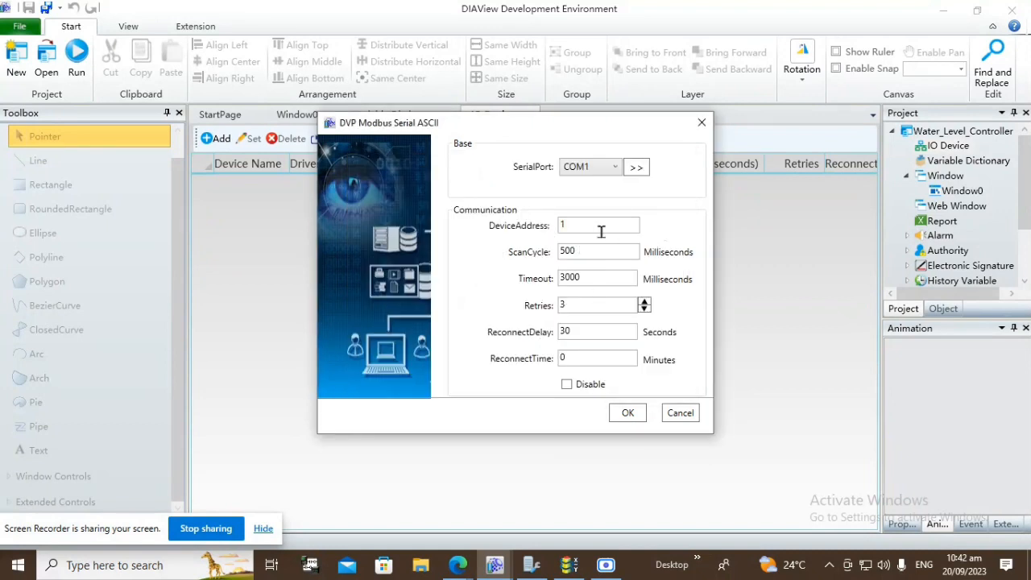
# Finish adding the DVP Modbus Serial ASCII device and check the Window0 elements and Variable Dictionary before filling in Device0.
pyautogui.click(627, 413)
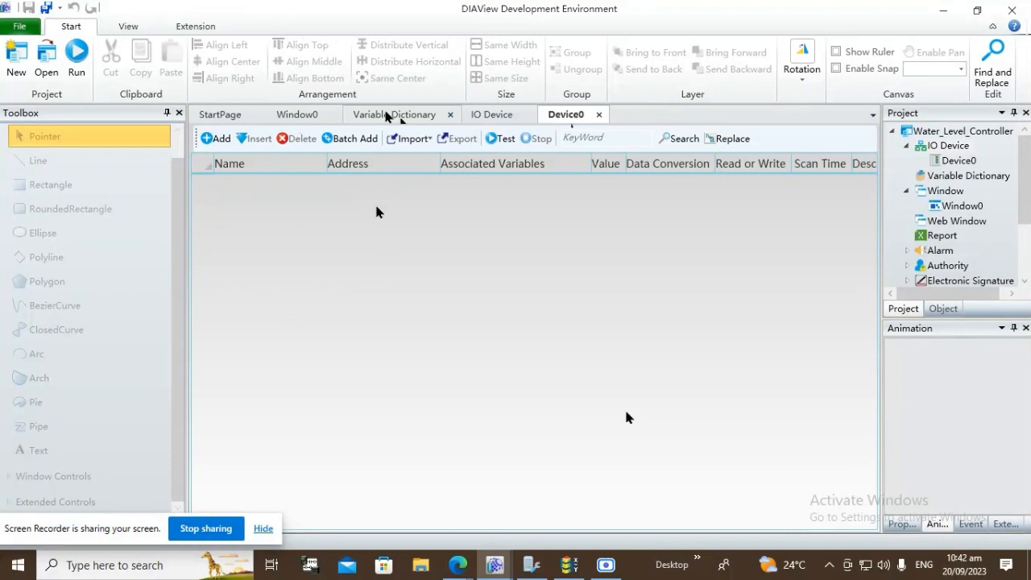
pyautogui.click(298, 115)
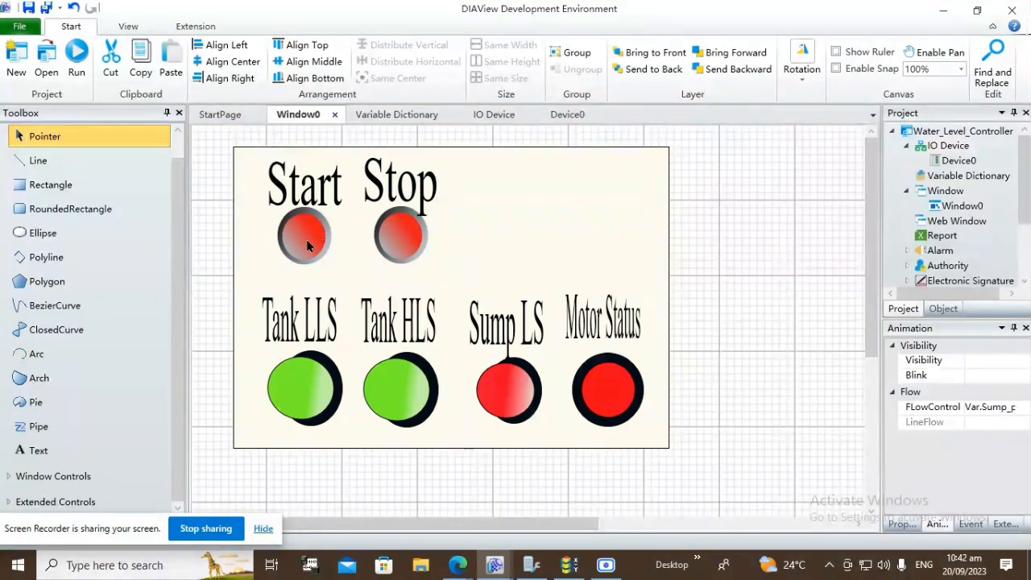
pyautogui.click(394, 114)
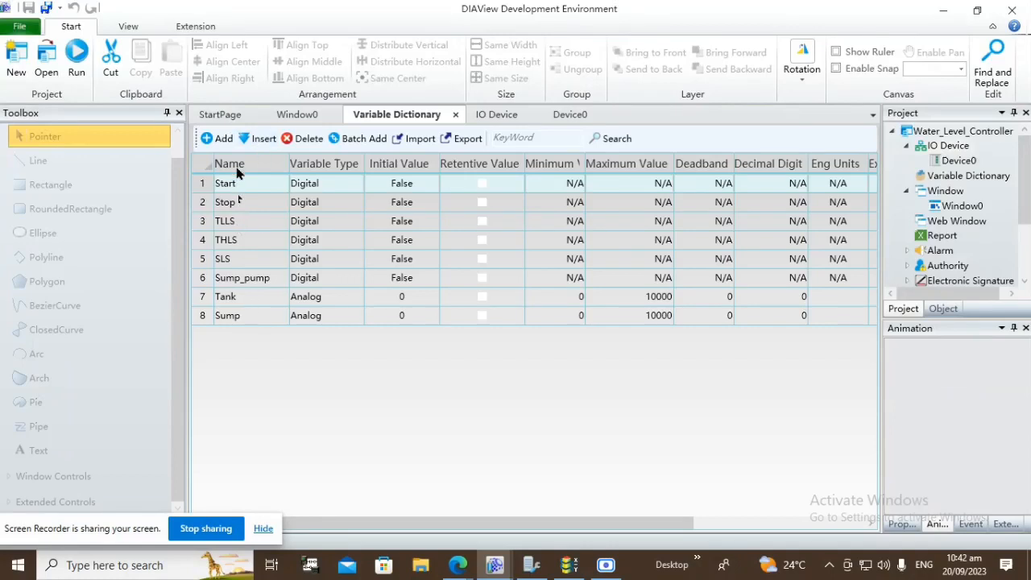
pyautogui.click(570, 115)
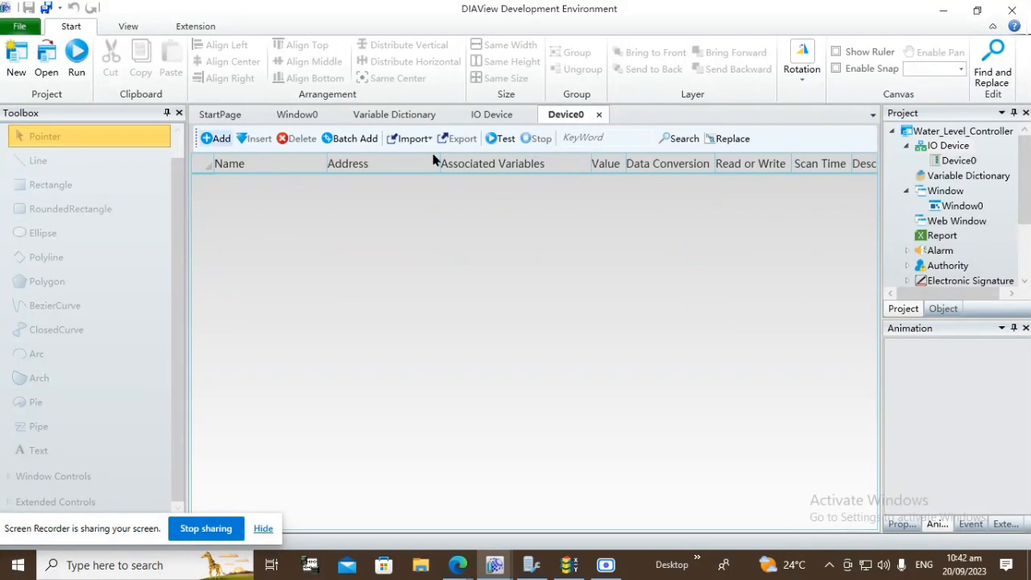
# Add an entry named Start to Device0 and set its address to M:Auxiliary relay(Bit R/W), unit 0.
pyautogui.click(215, 139)
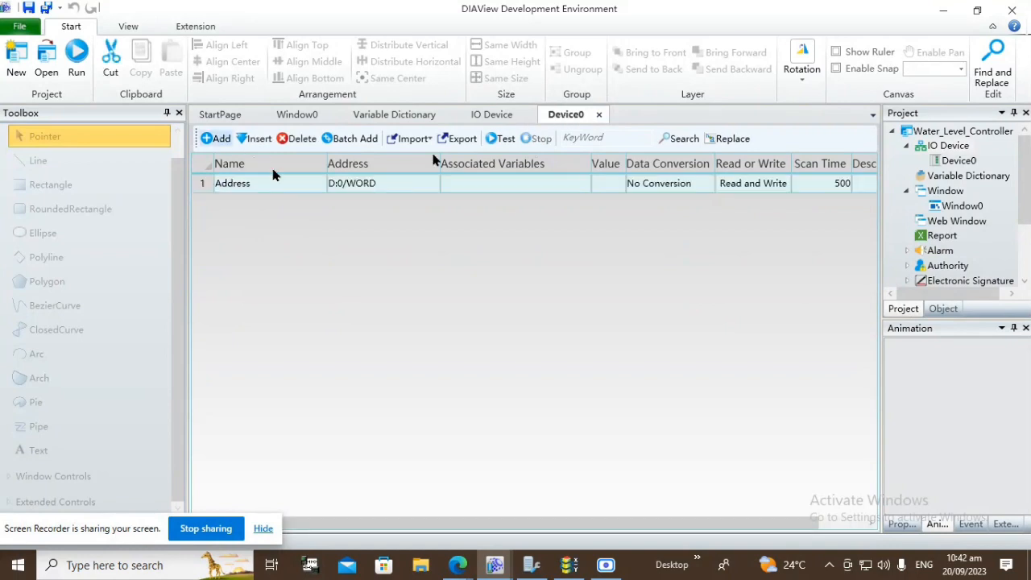
pyautogui.write('S')
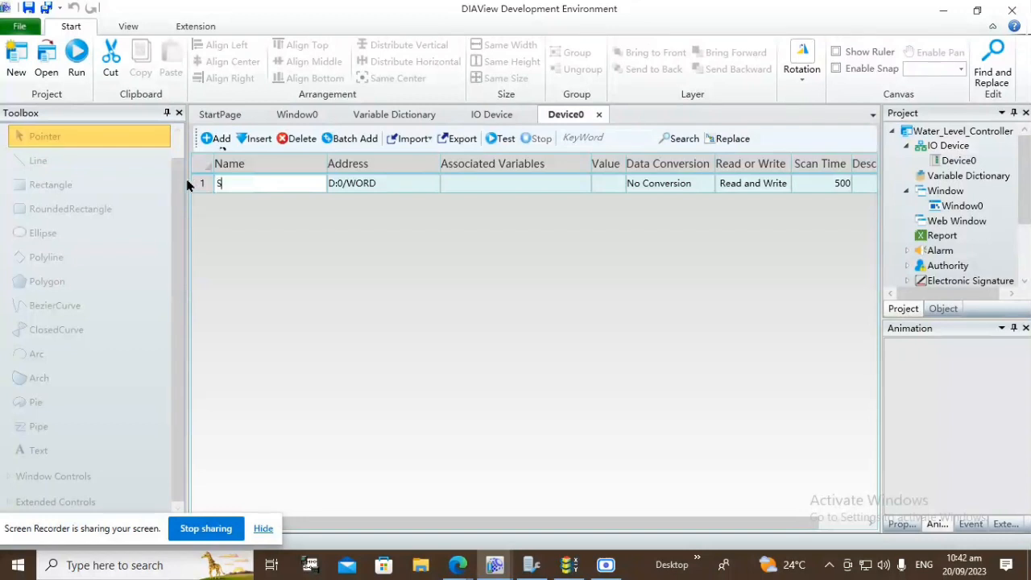
pyautogui.write('tart')
pyautogui.click(391, 185)
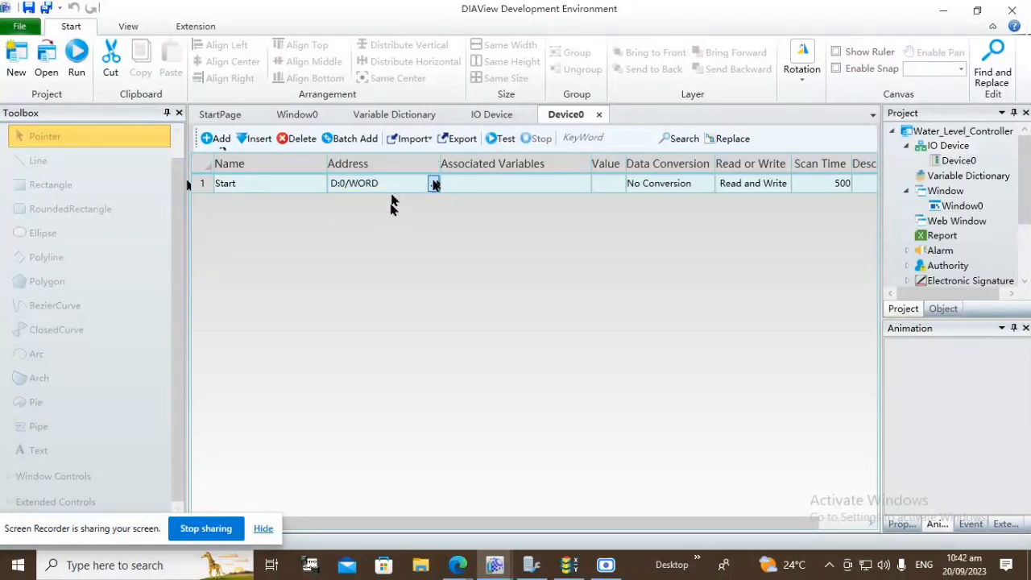
pyautogui.click(433, 184)
pyautogui.click(528, 184)
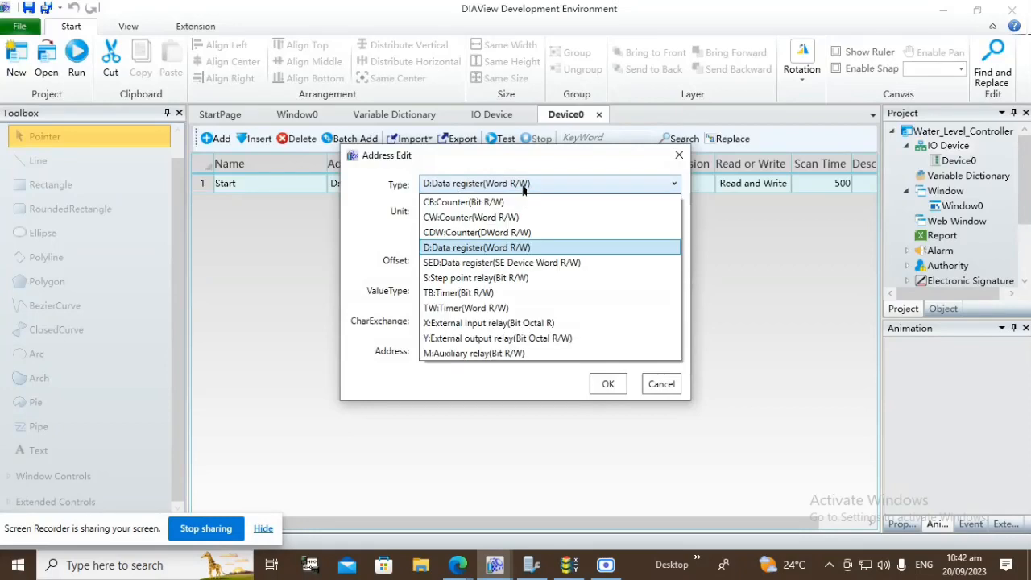
pyautogui.click(474, 352)
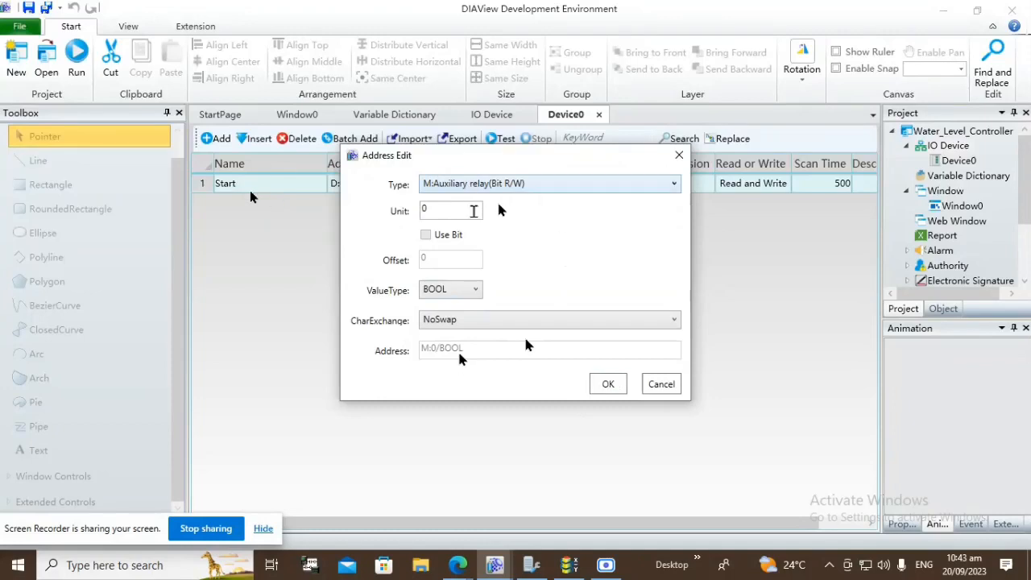
pyautogui.click(605, 385)
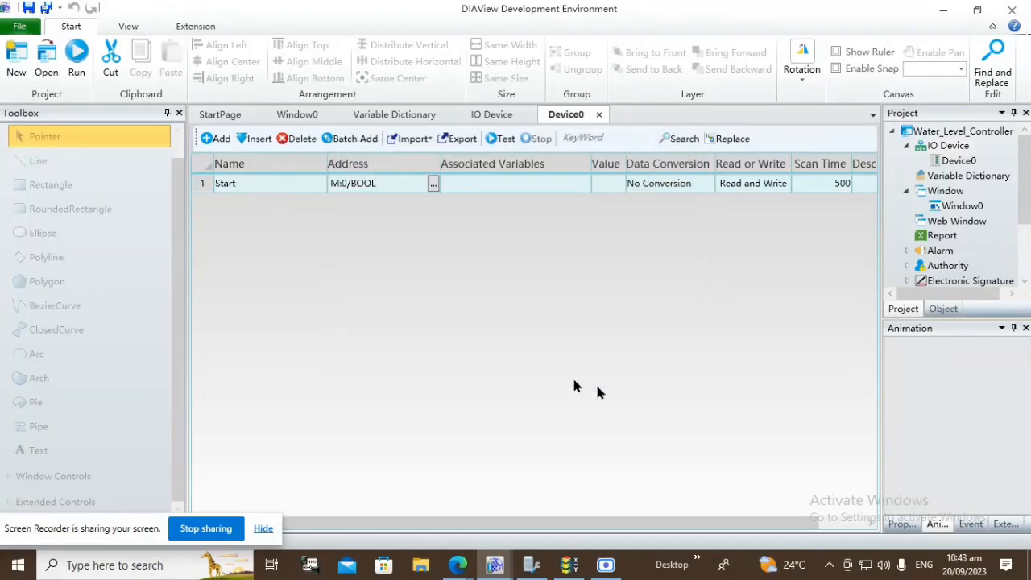
# Associate Device0's Start entry with the variable Var.Start.
pyautogui.click(521, 185)
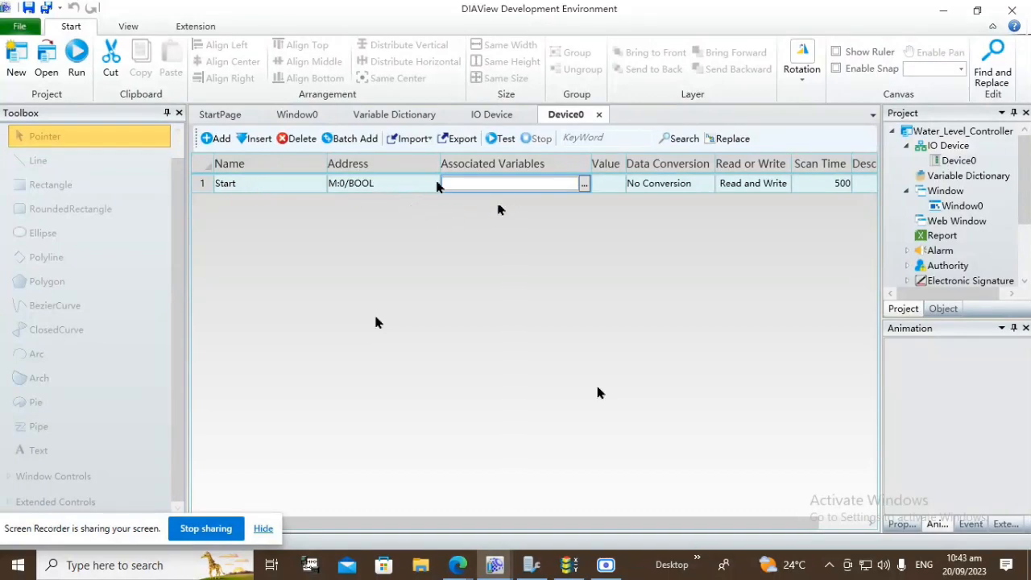
pyautogui.click(584, 185)
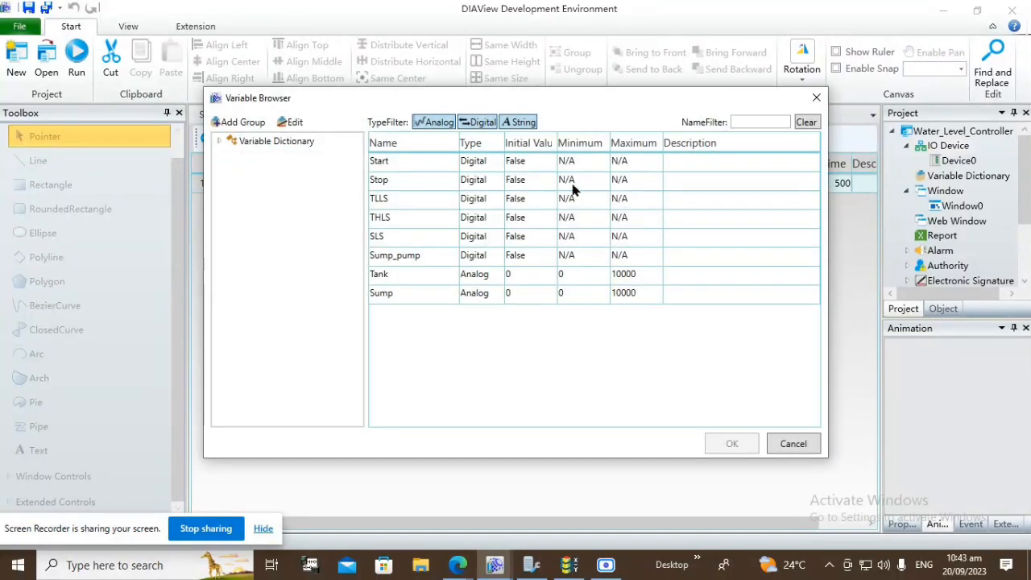
pyautogui.doubleClick(394, 170)
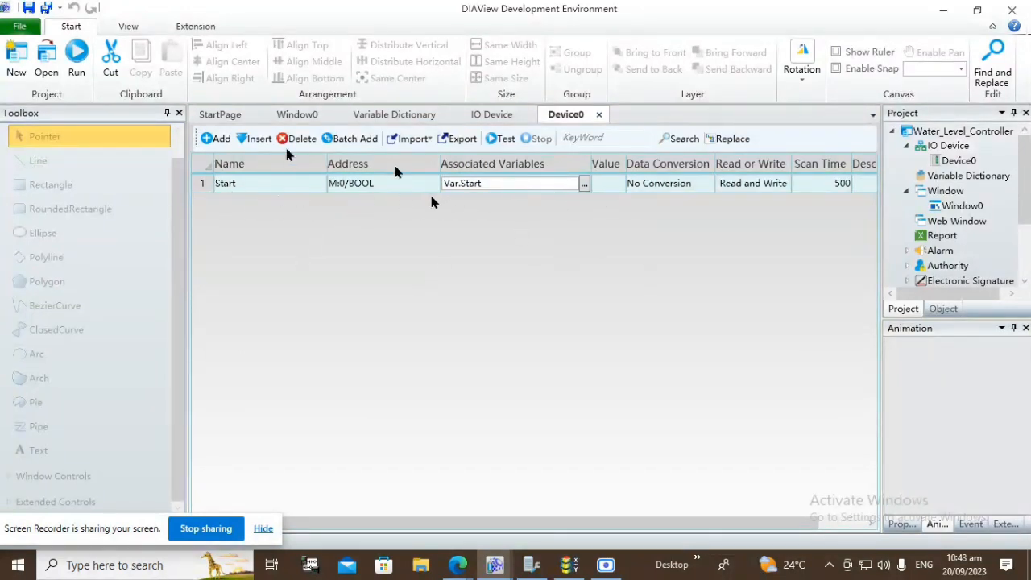
# Add a second entry to Device0 and name it Stop to match the Variable Dictionary.
pyautogui.click(216, 138)
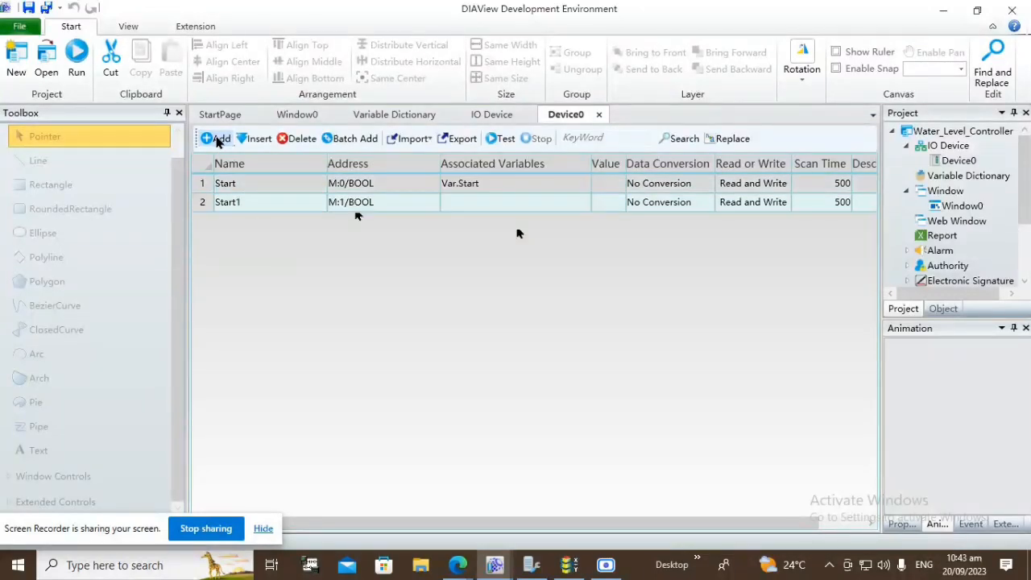
pyautogui.doubleClick(228, 202)
pyautogui.click(394, 114)
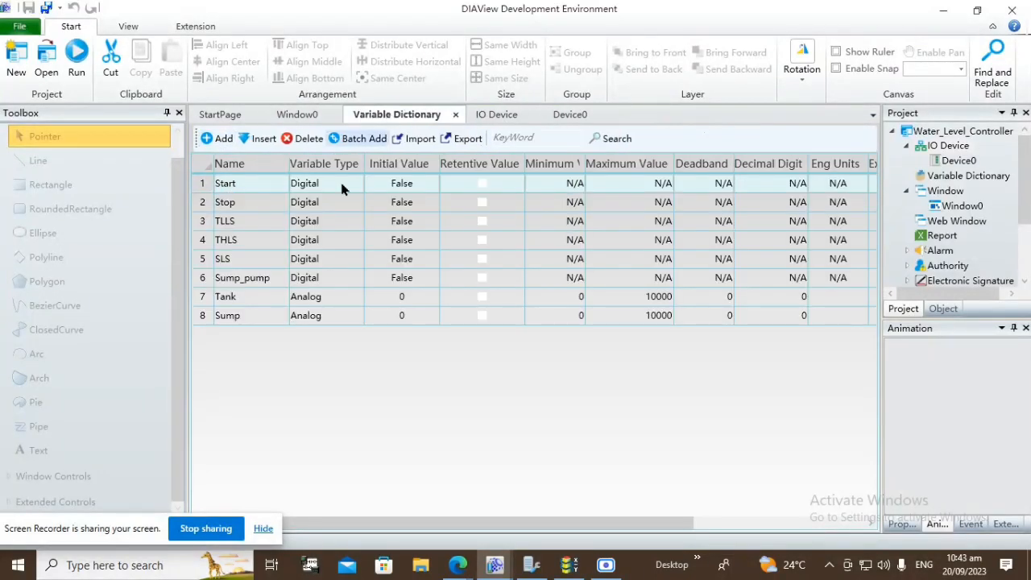
pyautogui.doubleClick(233, 202)
pyautogui.doubleClick(223, 203)
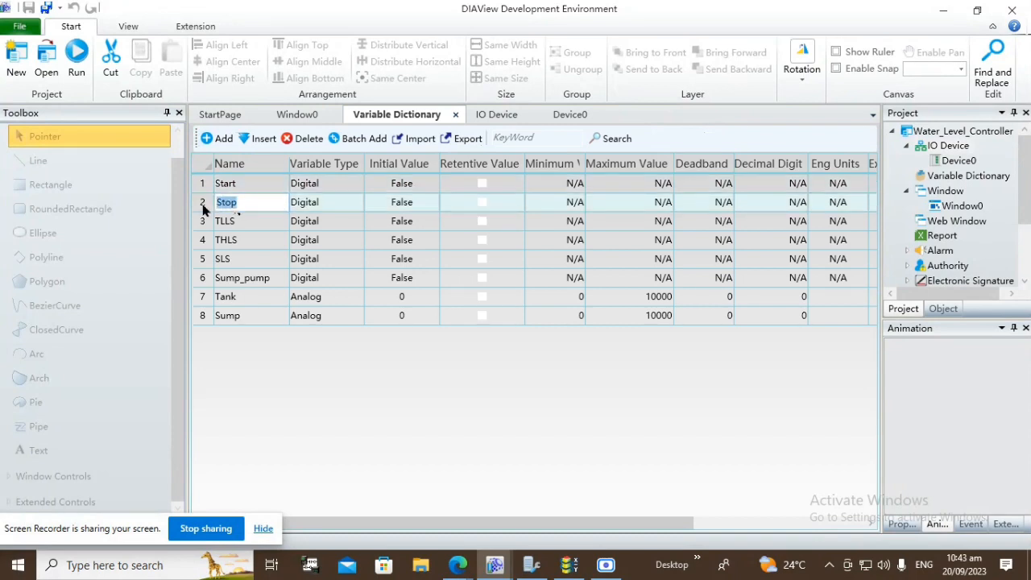
pyautogui.click(566, 114)
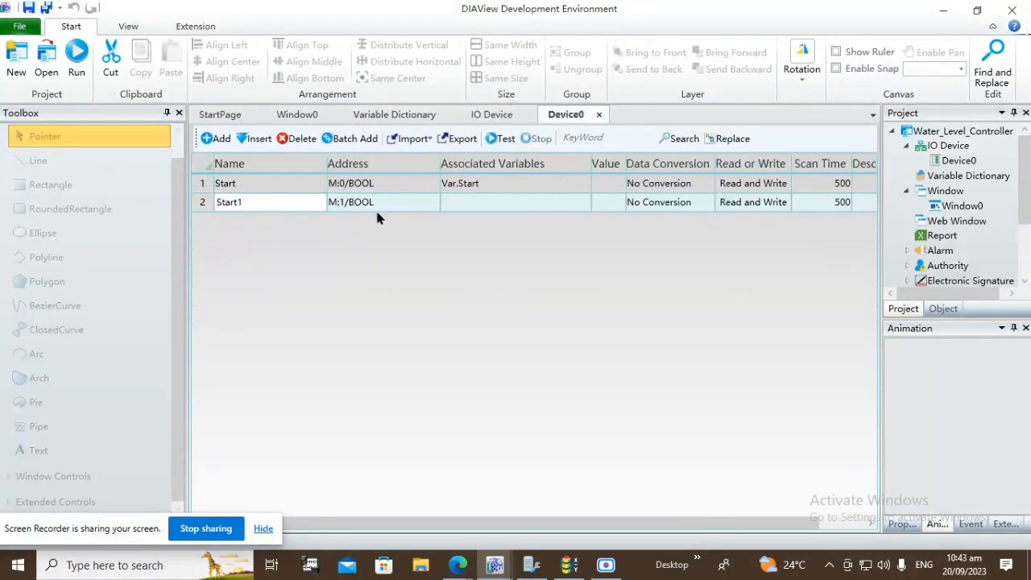
pyautogui.moveTo(252, 202); pyautogui.dragTo(197, 207)
pyautogui.write('Stop')
# Accept the auxiliary relay address M:1/BOOL for the Stop entry and associate it with Var.Stop.
pyautogui.click(402, 201)
pyautogui.click(433, 203)
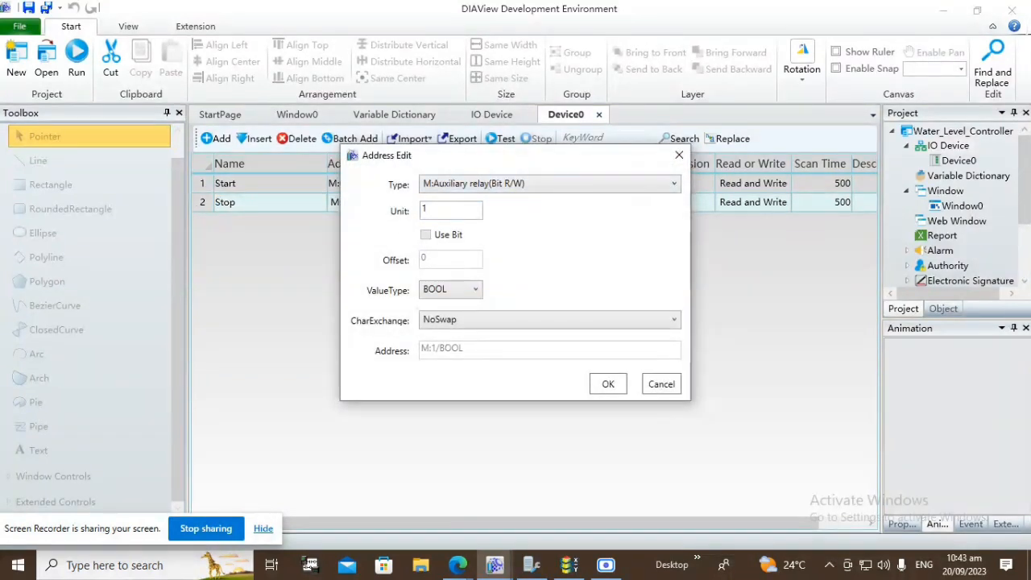
pyautogui.click(603, 383)
pyautogui.click(573, 207)
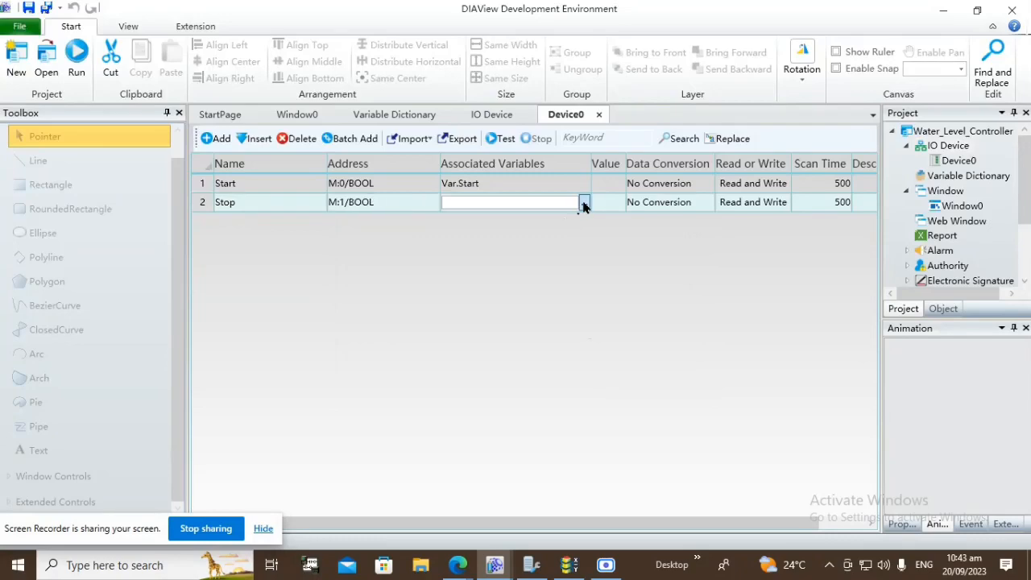
pyautogui.click(584, 206)
pyautogui.doubleClick(419, 176)
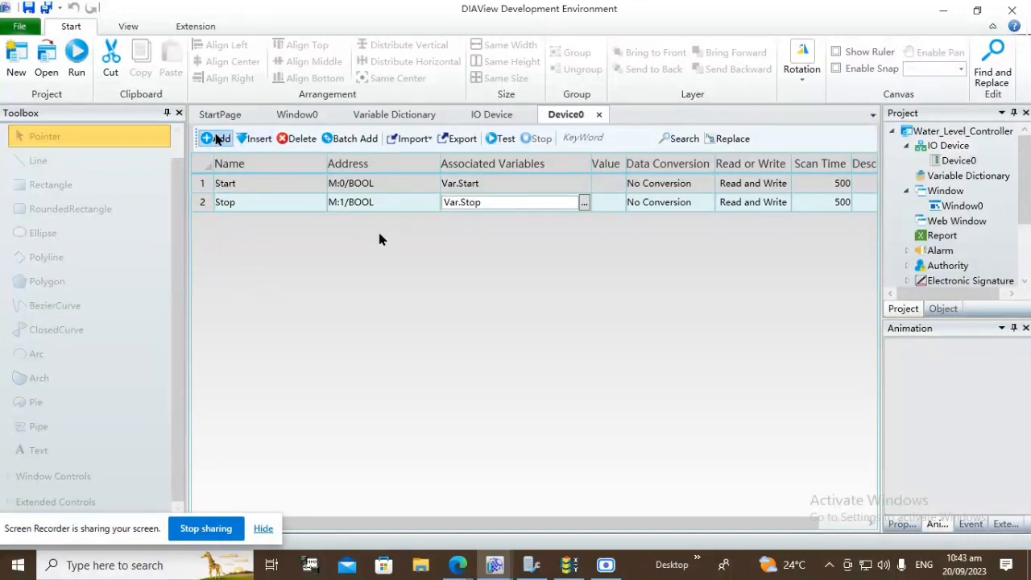
# Add a third entry to Device0 and name it TLLS, copying the name from the Variable Dictionary.
pyautogui.click(218, 138)
pyautogui.doubleClick(254, 222)
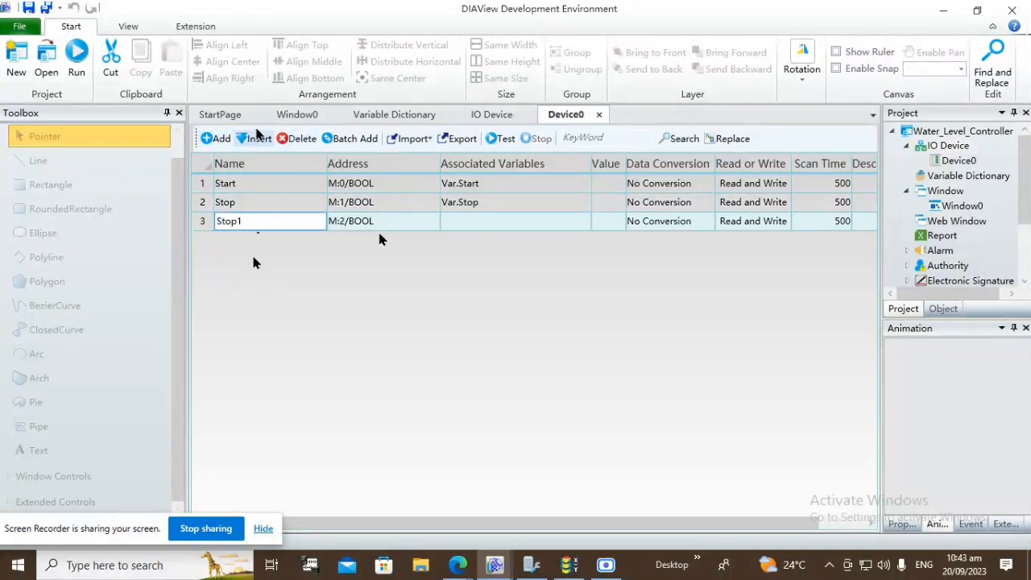
pyautogui.click(386, 115)
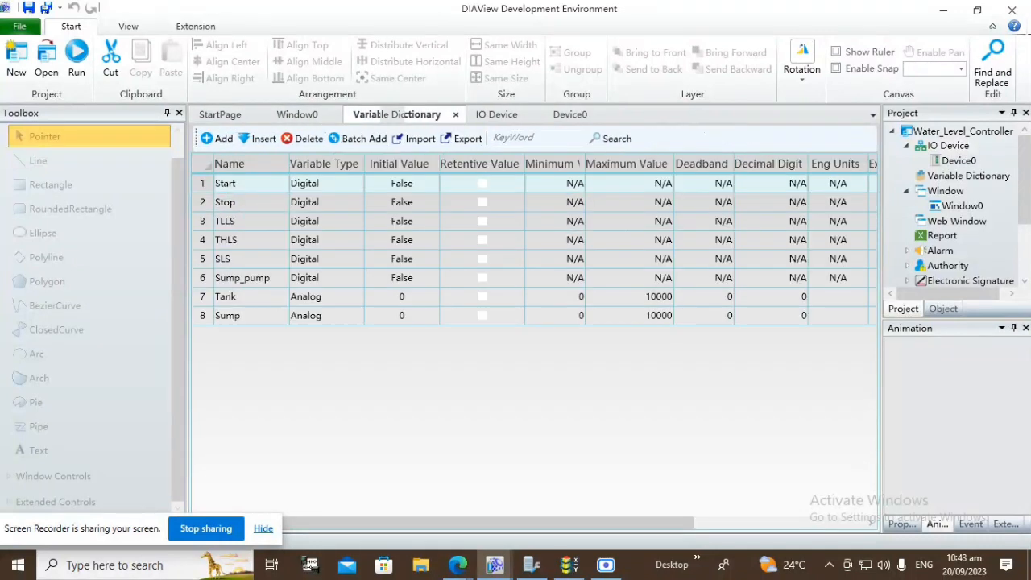
pyautogui.doubleClick(238, 222)
pyautogui.moveTo(248, 220); pyautogui.dragTo(190, 219)
pyautogui.hotkey('ctrl', 'c')
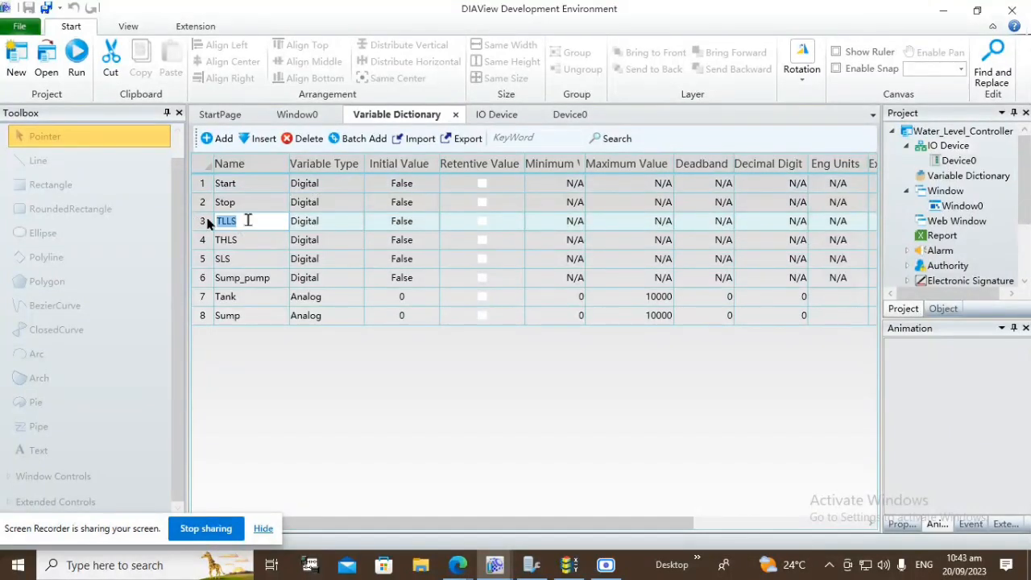
pyautogui.click(563, 118)
pyautogui.doubleClick(250, 223)
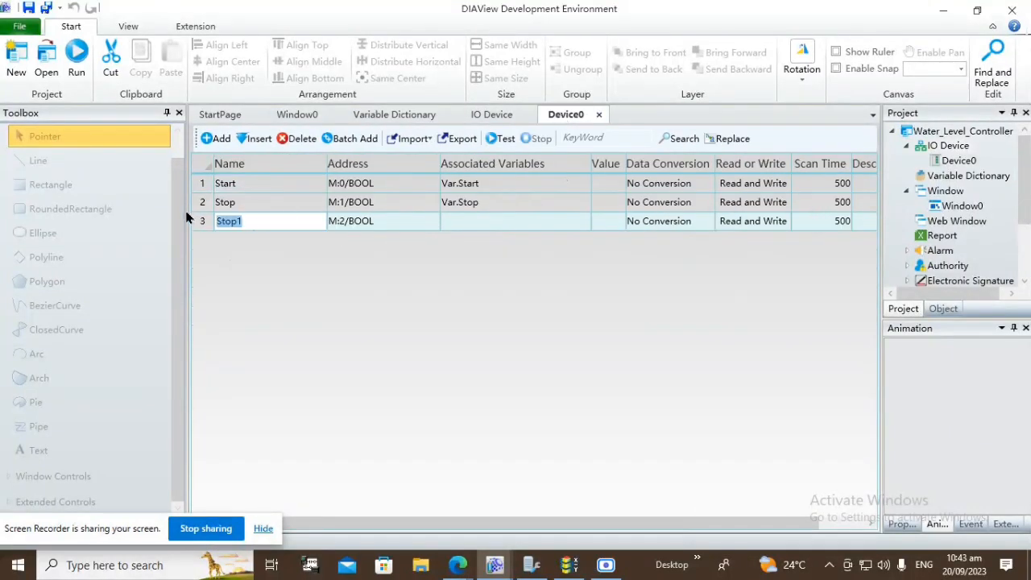
pyautogui.hotkey('ctrl', 'v')
# Set the TLLS entry's address type to X:External input relay(Bit Octal R), keeping unit 2.
pyautogui.click(403, 223)
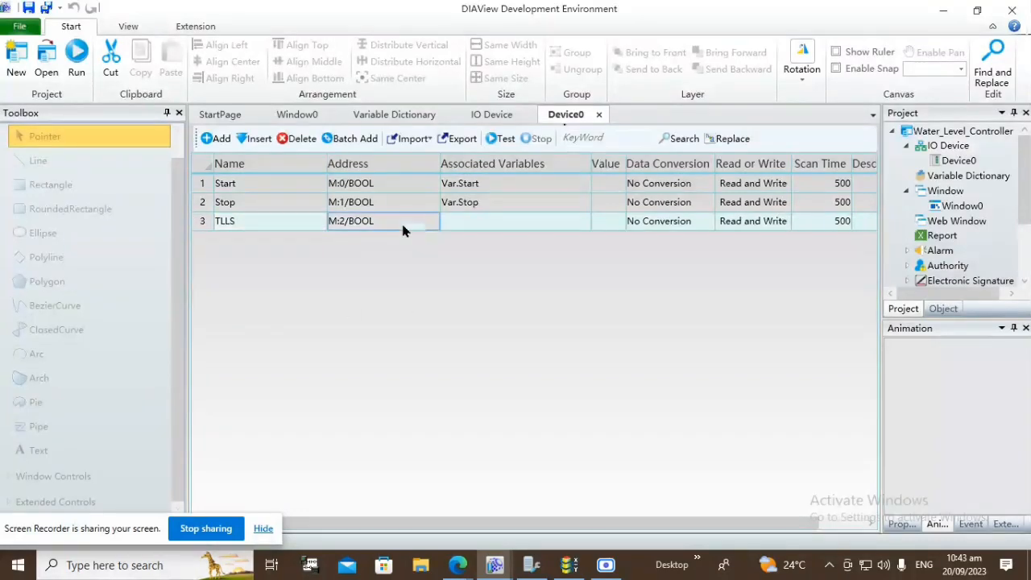
pyautogui.click(435, 224)
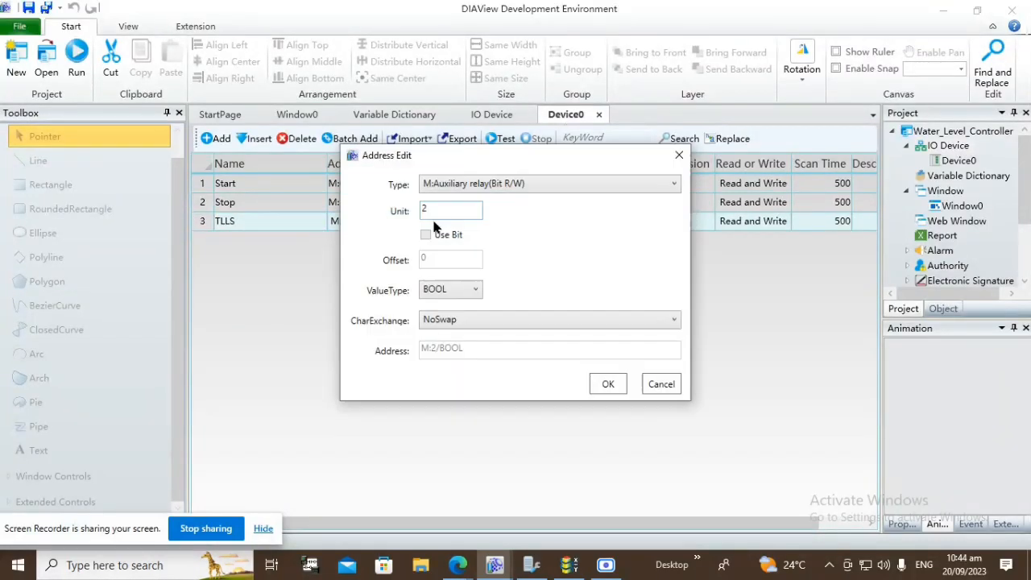
pyautogui.click(489, 188)
pyautogui.click(470, 322)
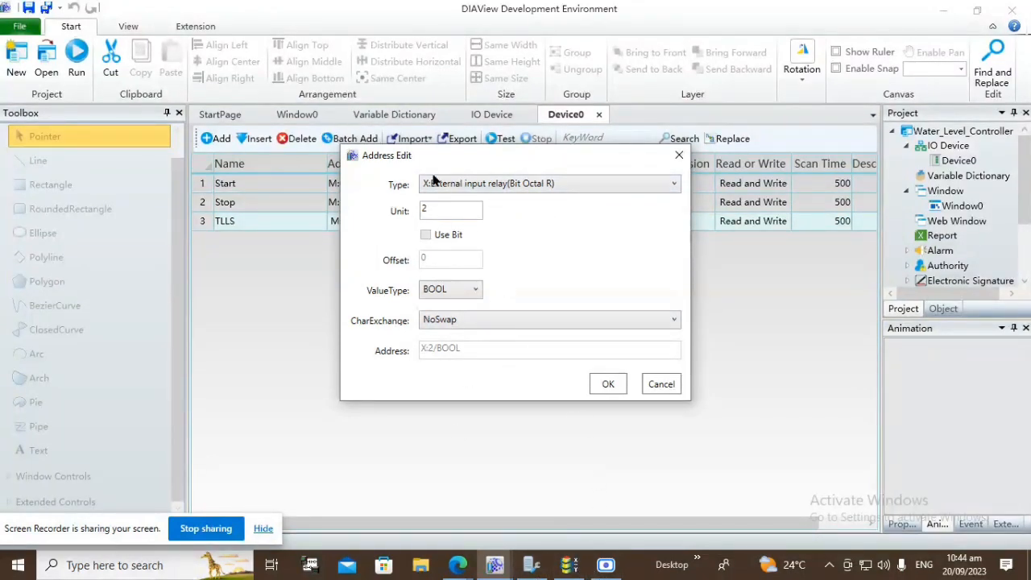
# Switch to WPLSoft, leave monitoring and examine the ladder's start and stop contacts, then return to DIAView's address editor.
pyautogui.click(567, 565)
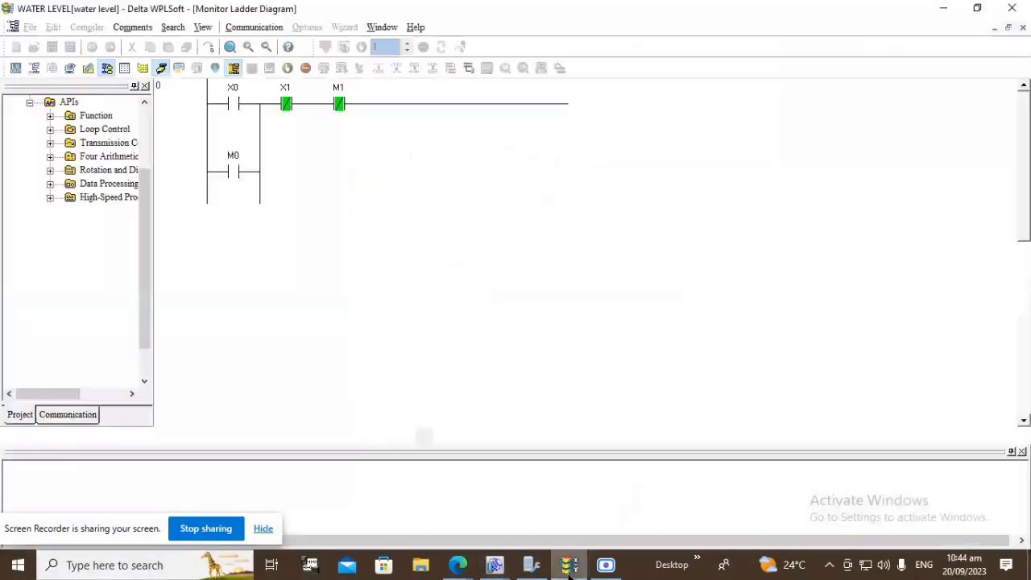
pyautogui.click(161, 69)
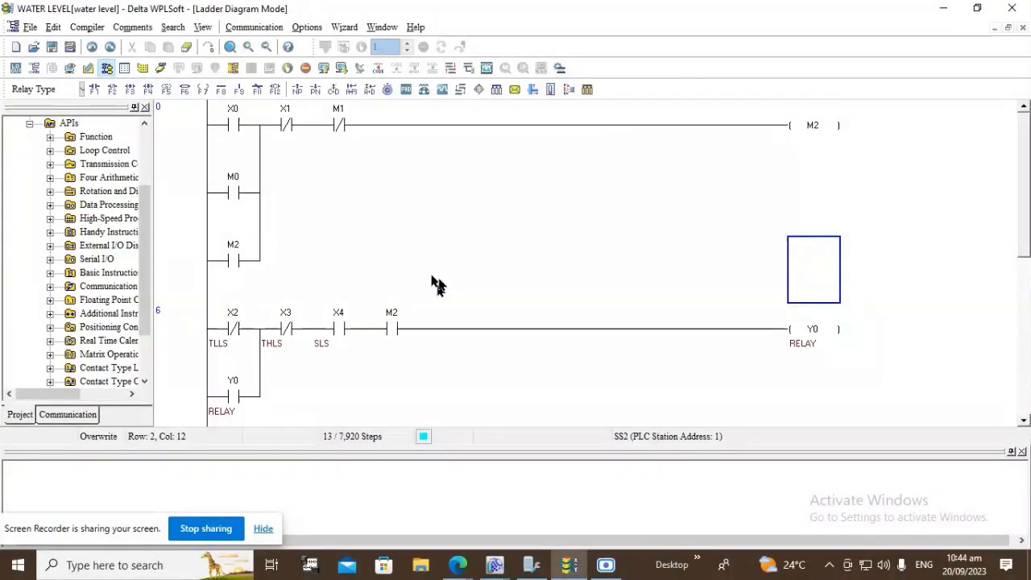
pyautogui.click(229, 129)
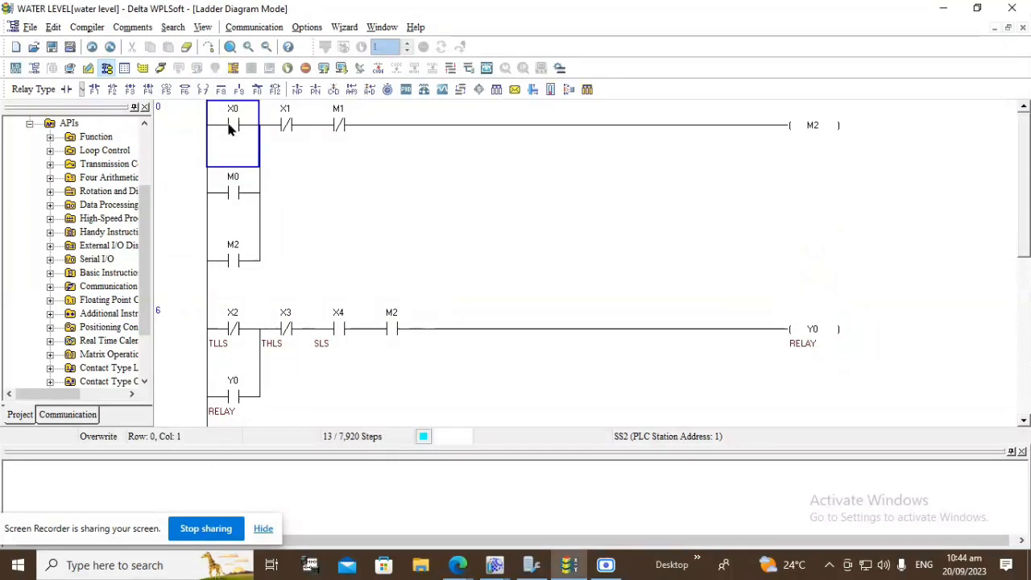
pyautogui.click(286, 137)
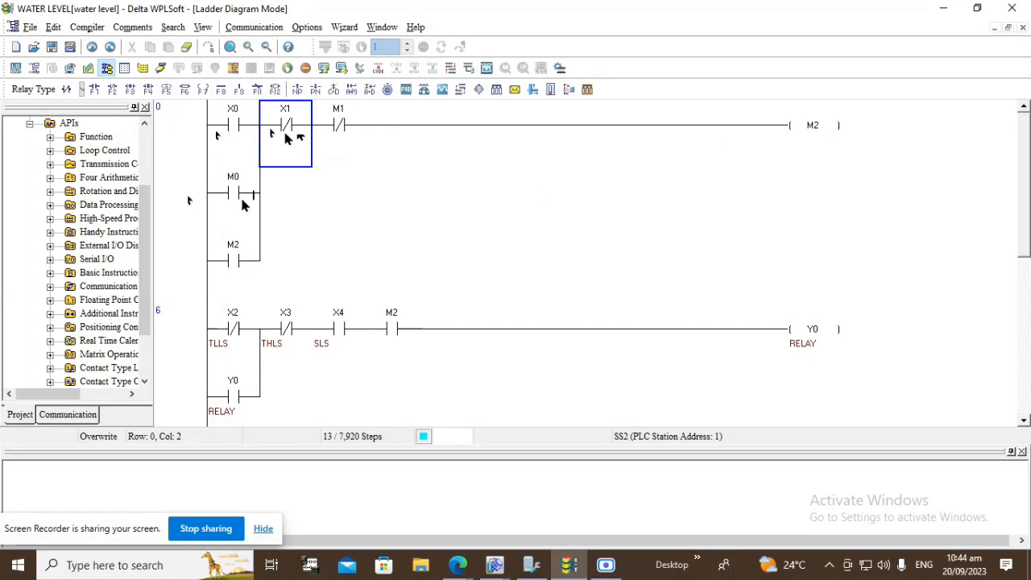
pyautogui.click(233, 126)
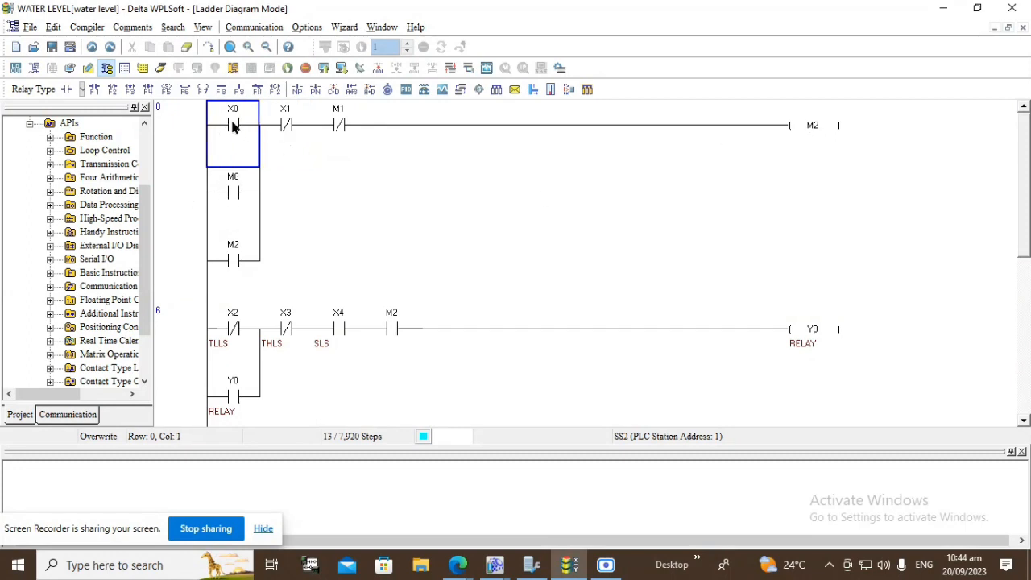
pyautogui.click(343, 127)
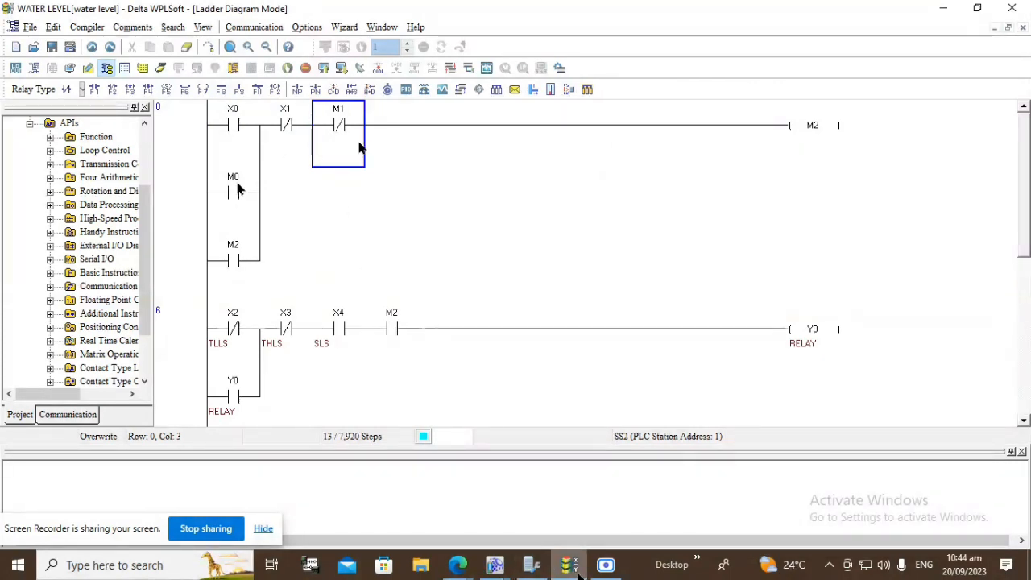
pyautogui.moveTo(501, 570)
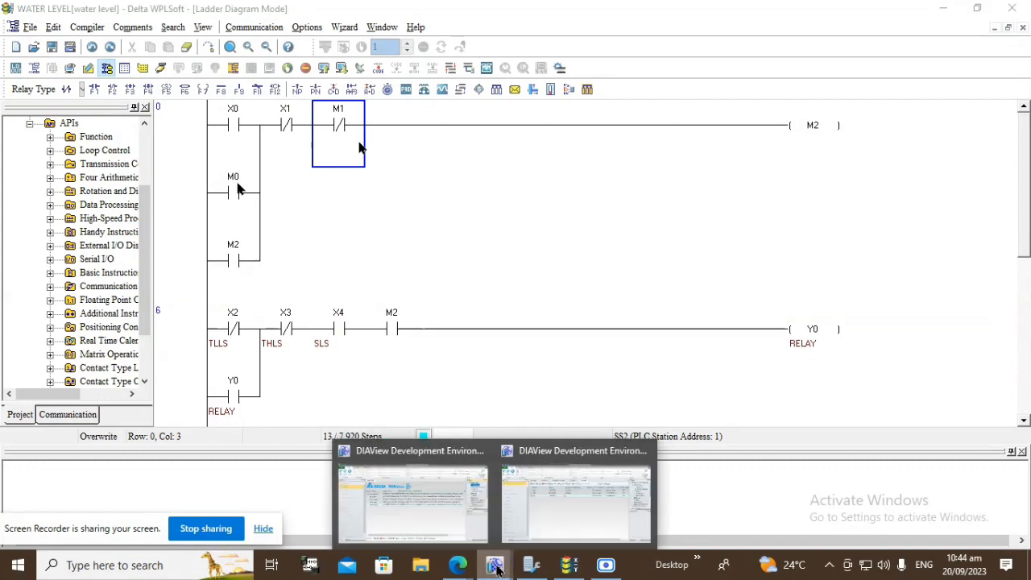
pyautogui.click(573, 522)
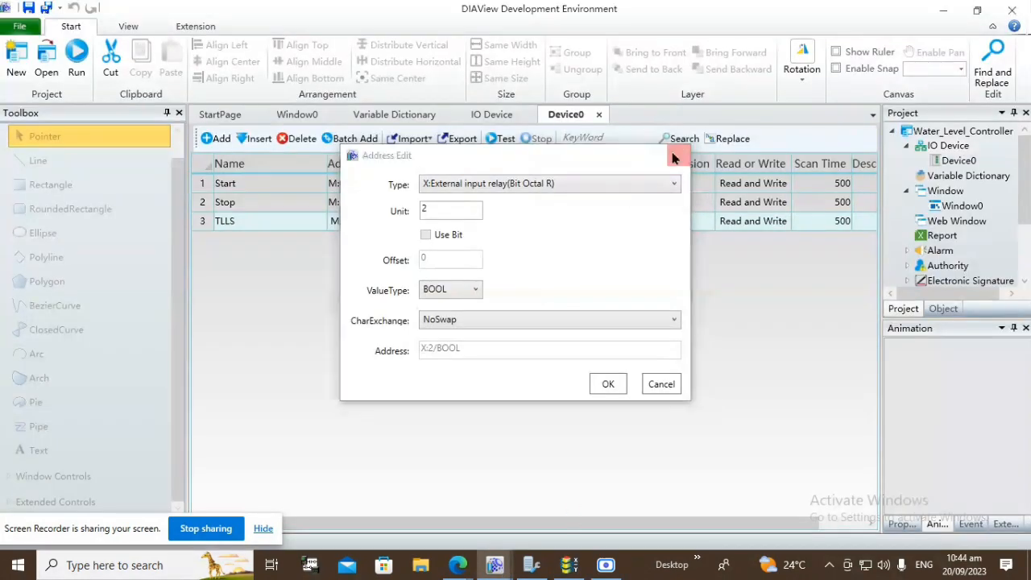
# Discard the open address edit, examine Window0's indicators against the ladder contacts in WPLSoft, and return to Device0's entries in DIAView.
pyautogui.click(679, 155)
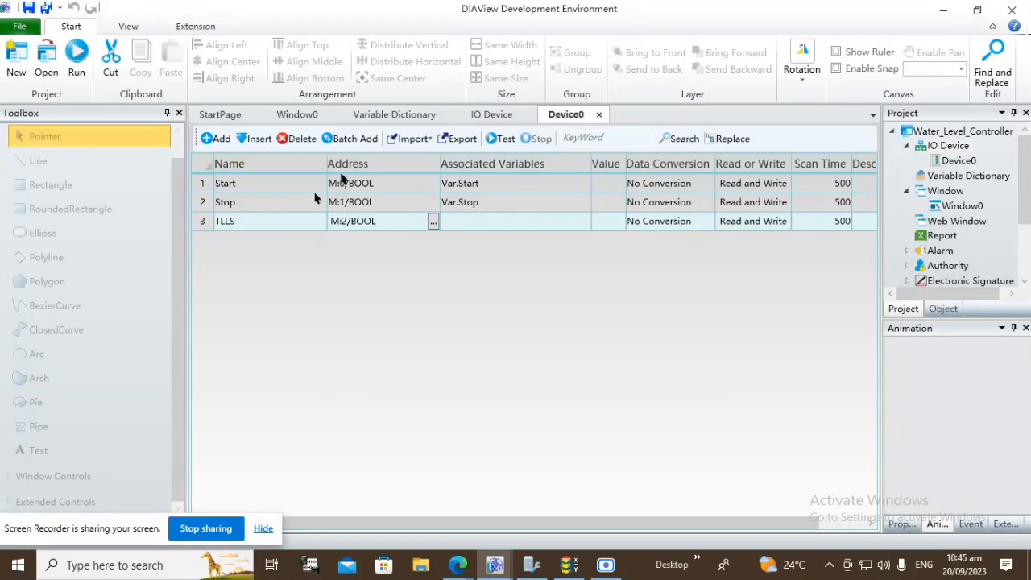
pyautogui.click(294, 118)
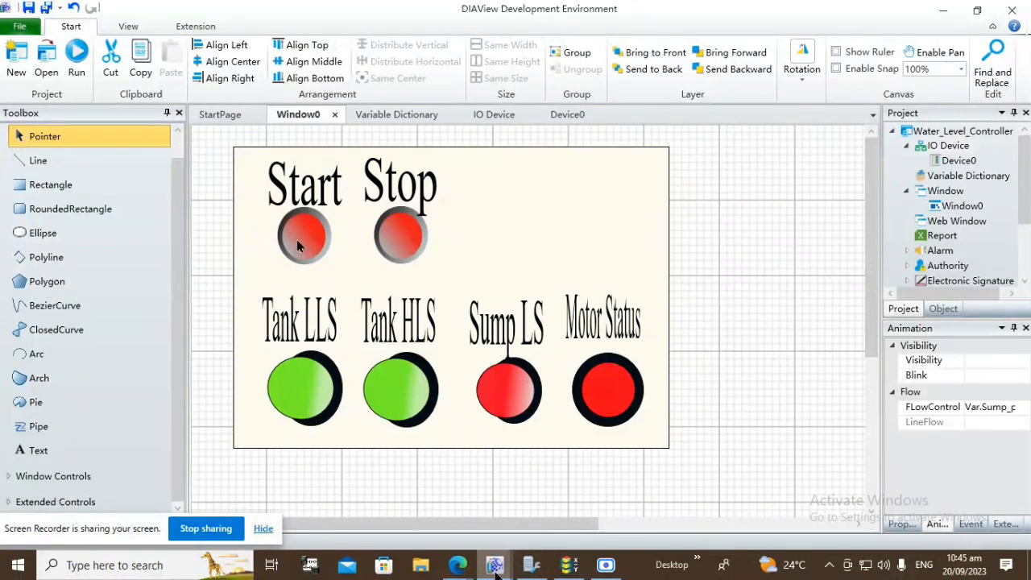
pyautogui.click(579, 567)
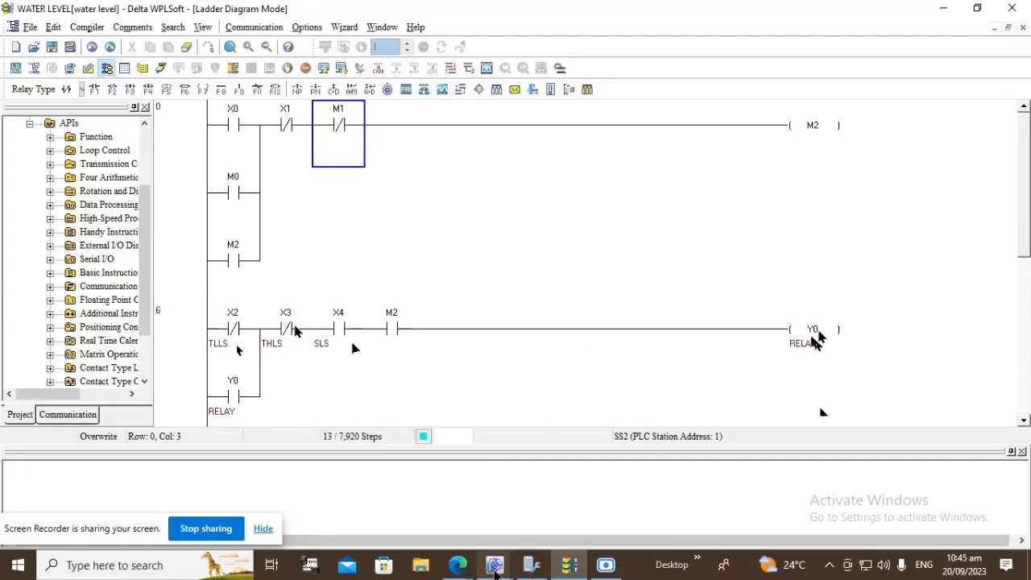
pyautogui.moveTo(494, 564)
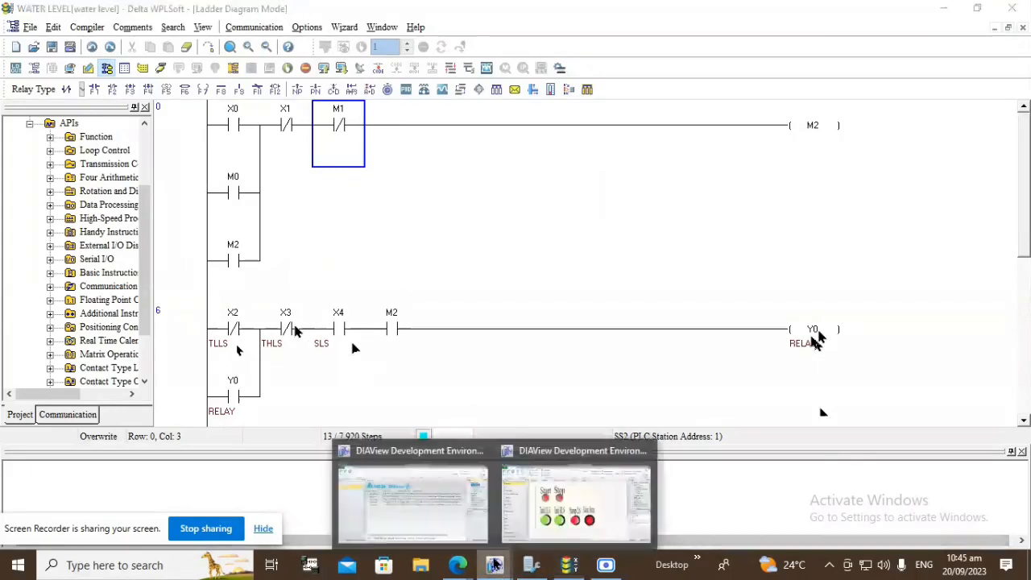
pyautogui.moveTo(544, 503)
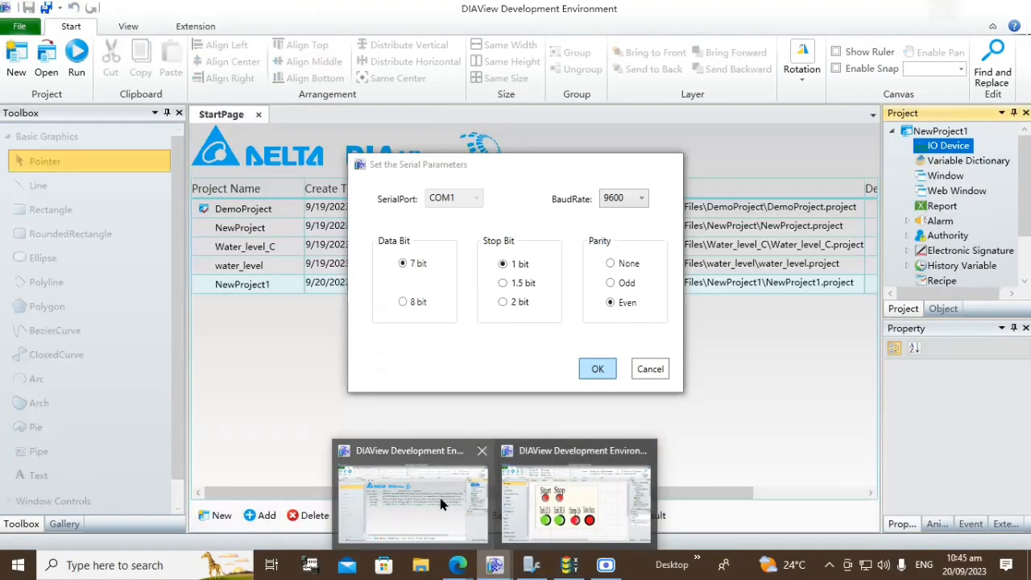
pyautogui.click(439, 504)
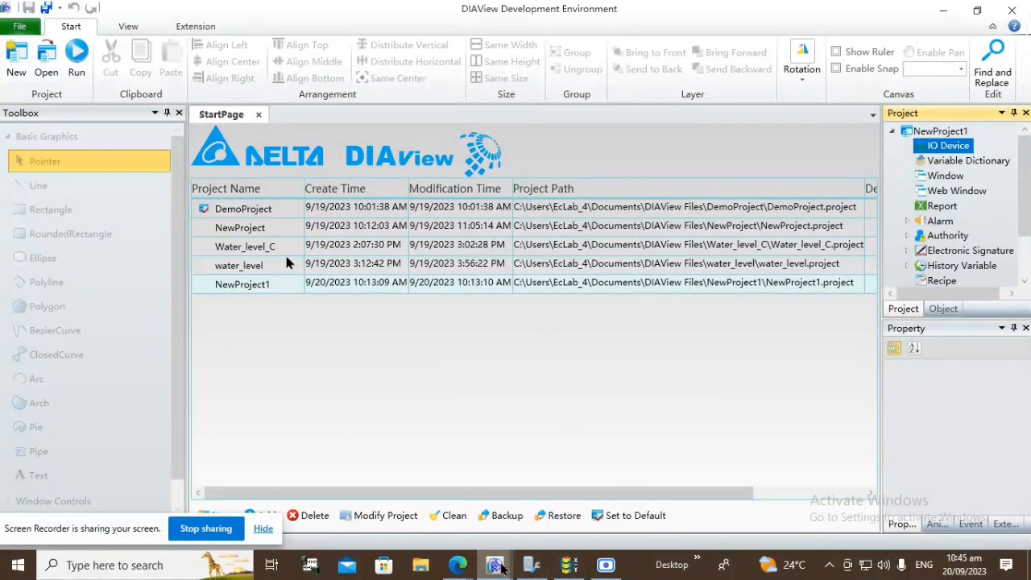
pyautogui.moveTo(495, 564)
pyautogui.click(560, 467)
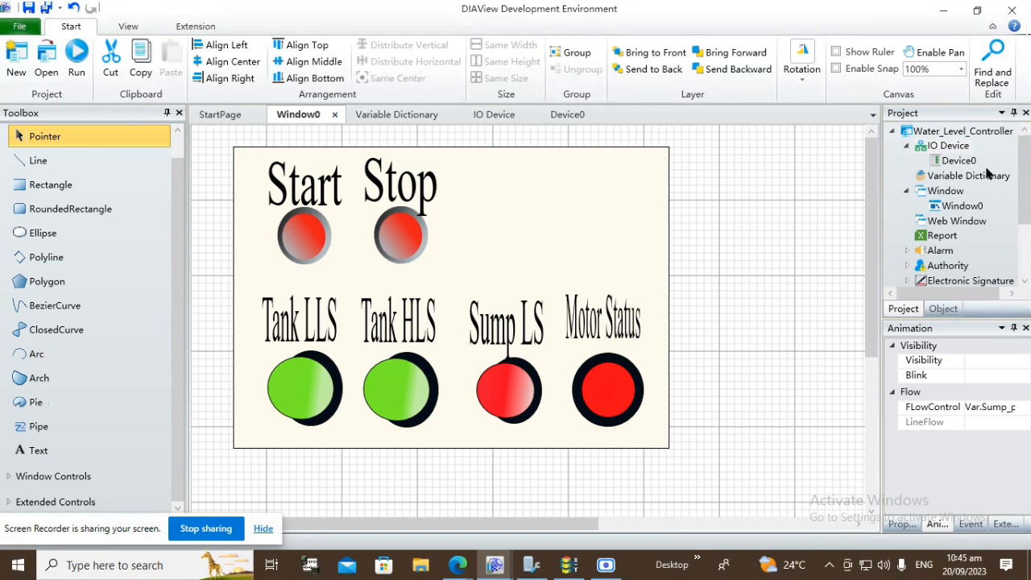
pyautogui.click(494, 113)
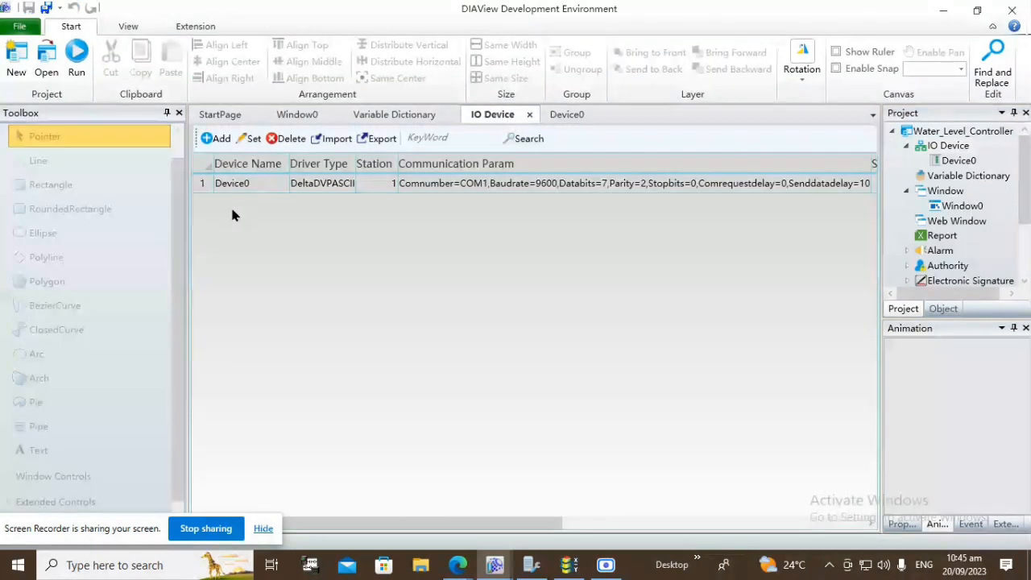
pyautogui.click(566, 113)
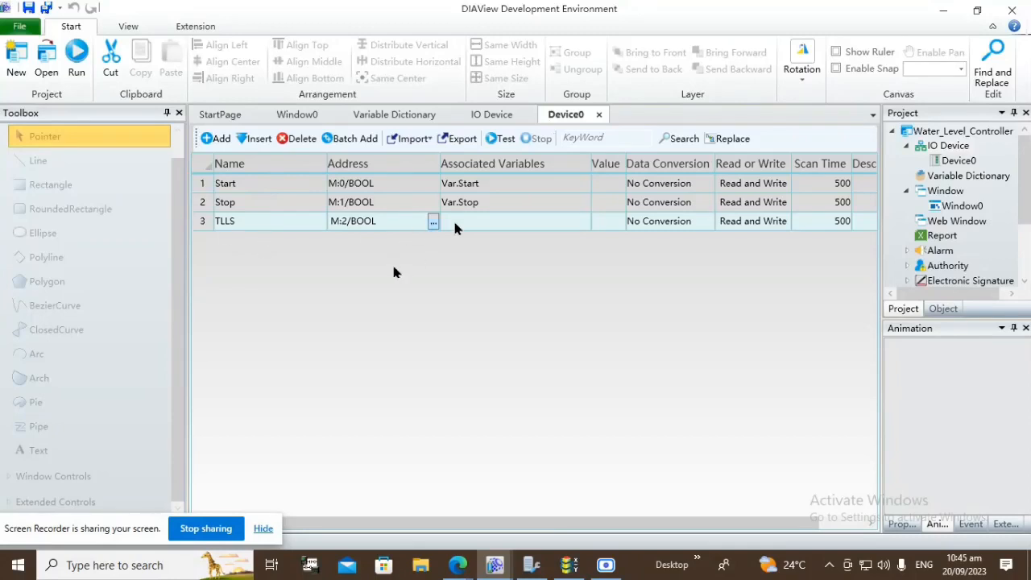
# Set the TLLS entry's address type to X:External input relay(Bit Octal R) with unit 2 and accept X:2/BOOL.
pyautogui.click(550, 222)
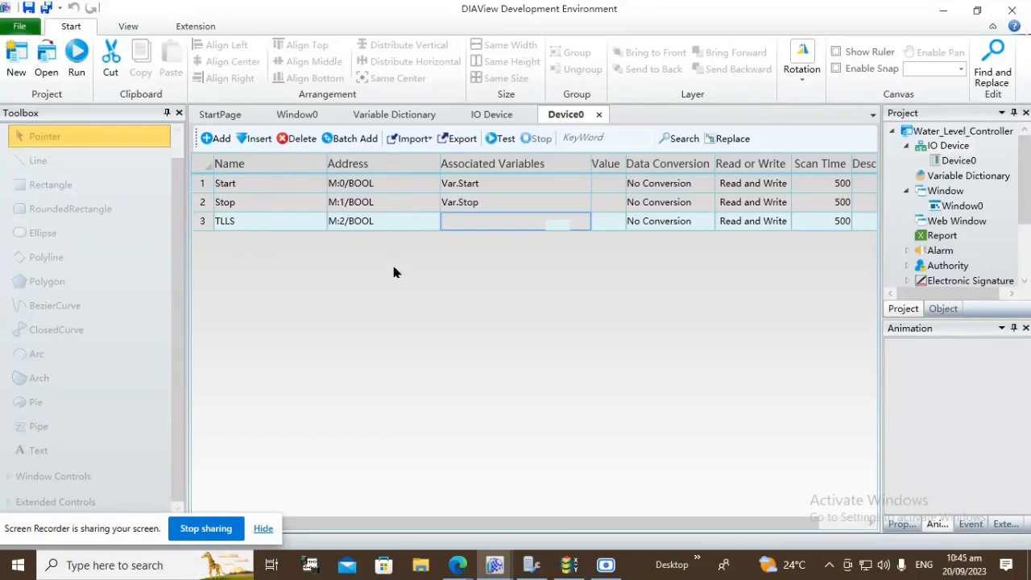
pyautogui.click(376, 219)
pyautogui.click(433, 224)
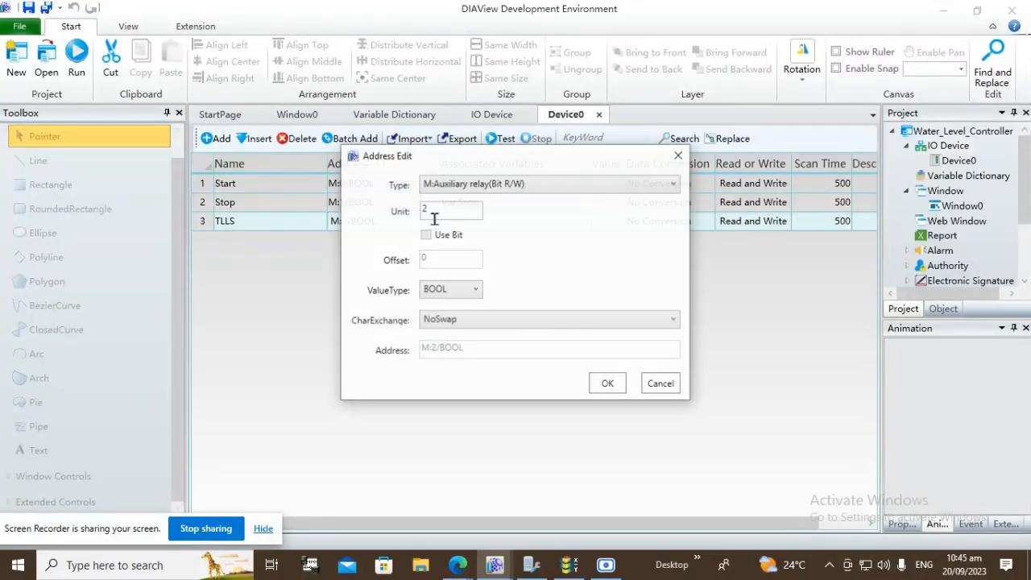
pyautogui.click(500, 184)
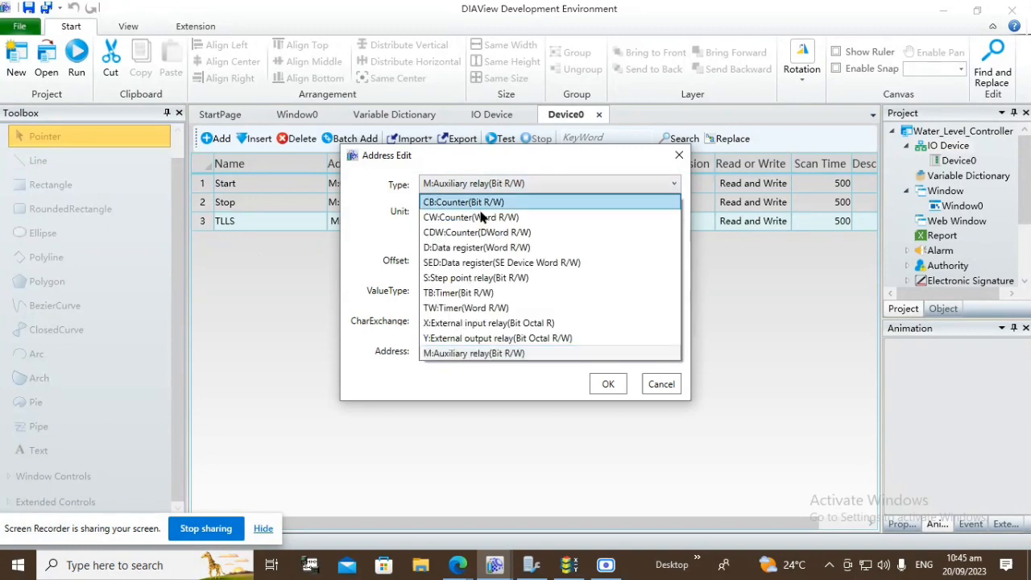
pyautogui.click(458, 329)
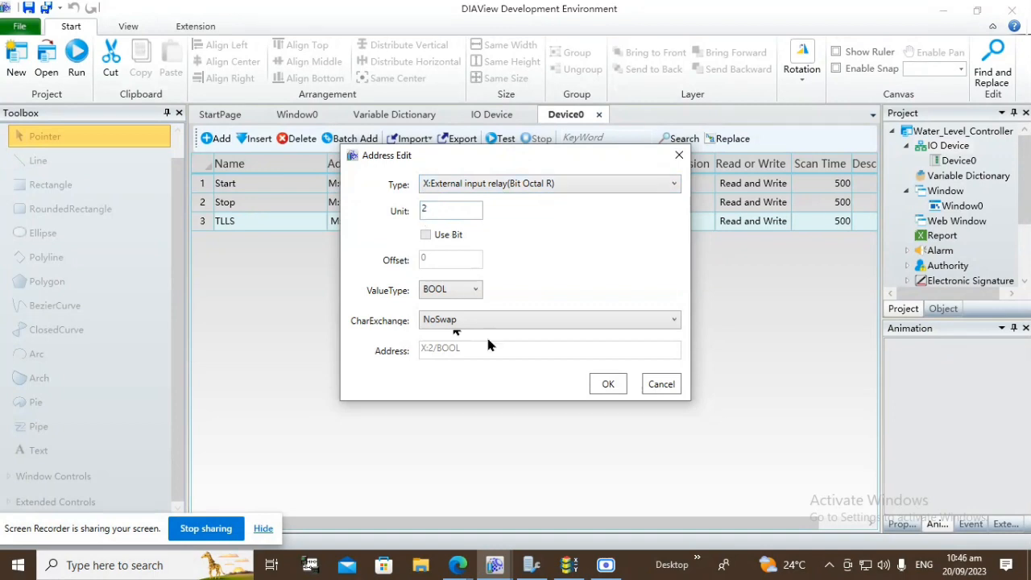
pyautogui.click(607, 384)
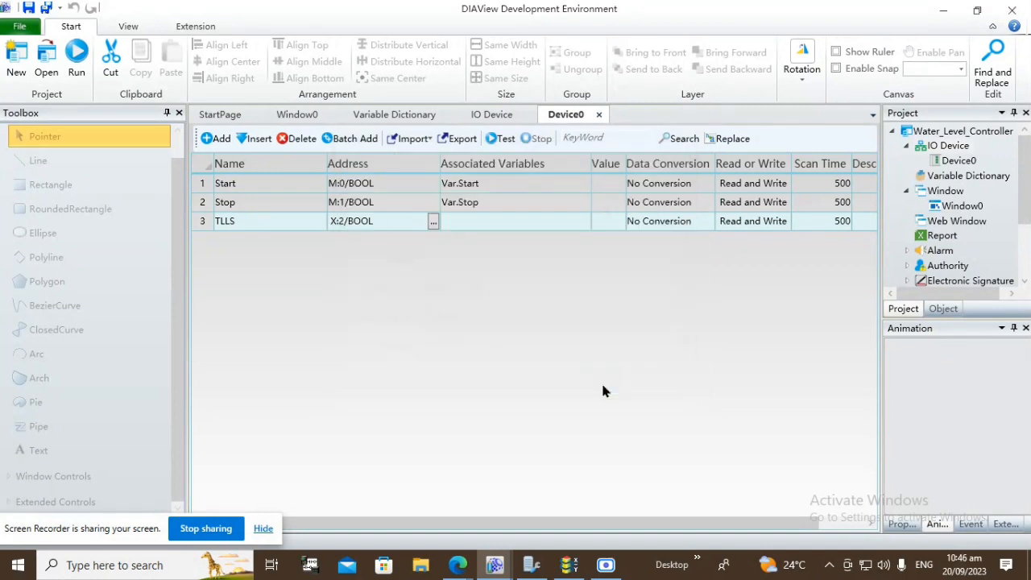
# Associate the TLLS entry with the project variable Var.TLLS.
pyautogui.click(521, 225)
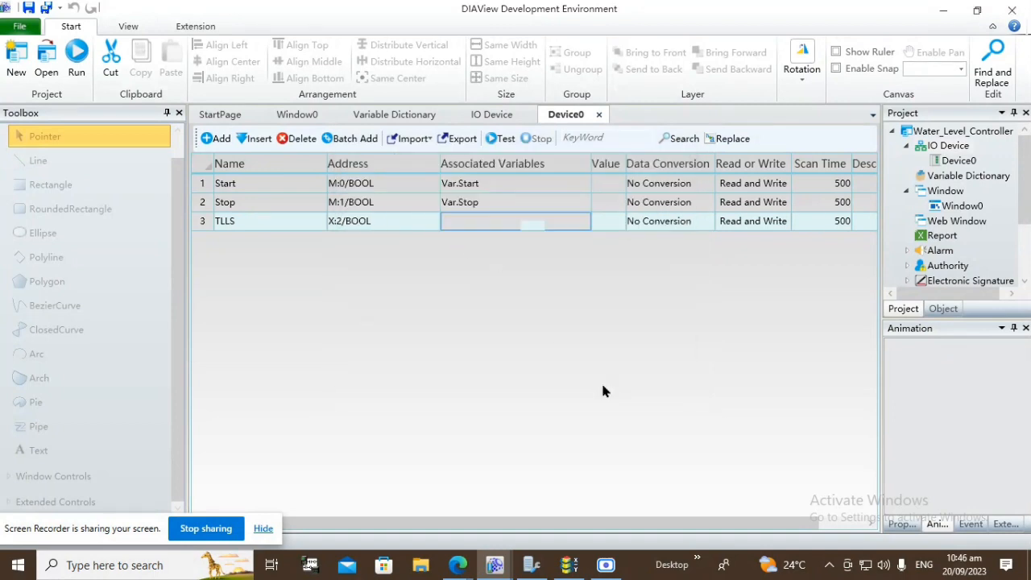
pyautogui.click(585, 222)
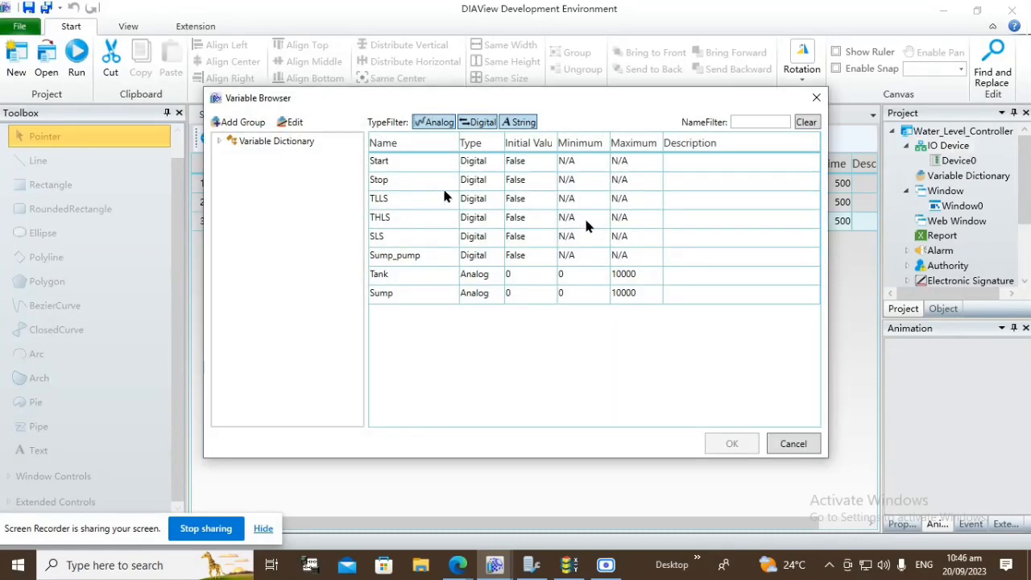
pyautogui.doubleClick(393, 199)
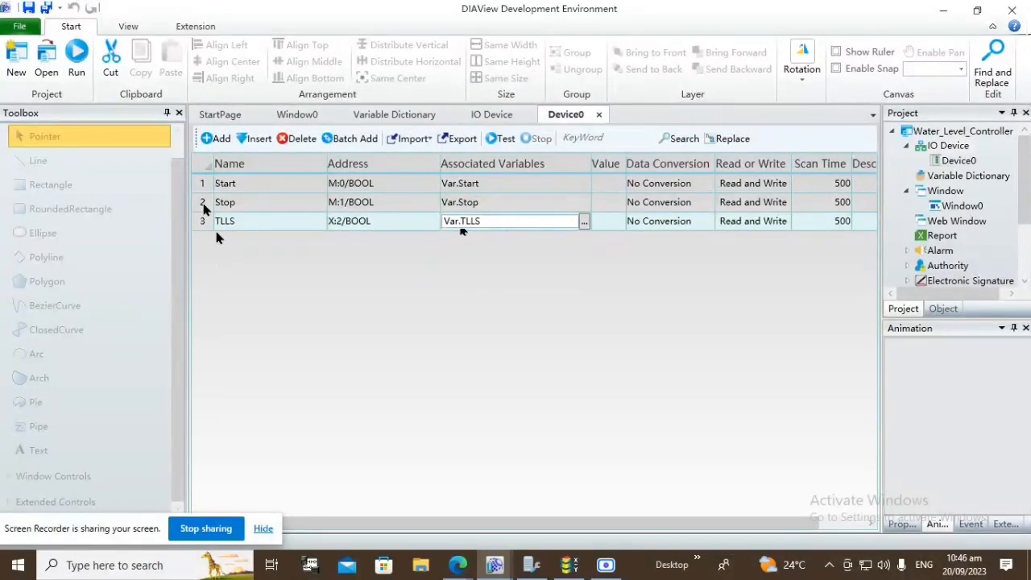
# Add a fourth entry to Device0 at X:3/BOOL and name it THLS, copying the name from the Variable Dictionary.
pyautogui.click(215, 138)
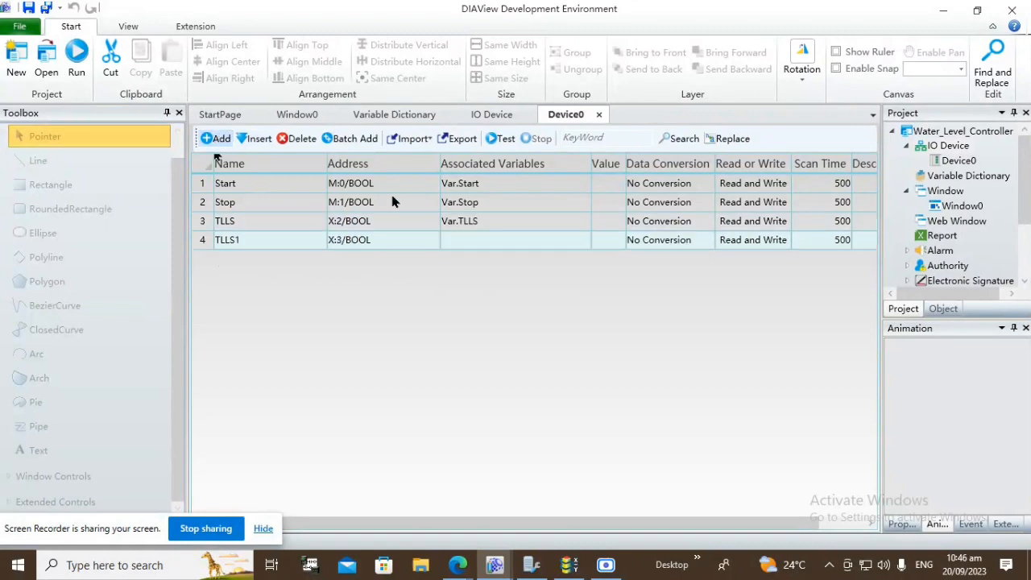
pyautogui.click(251, 243)
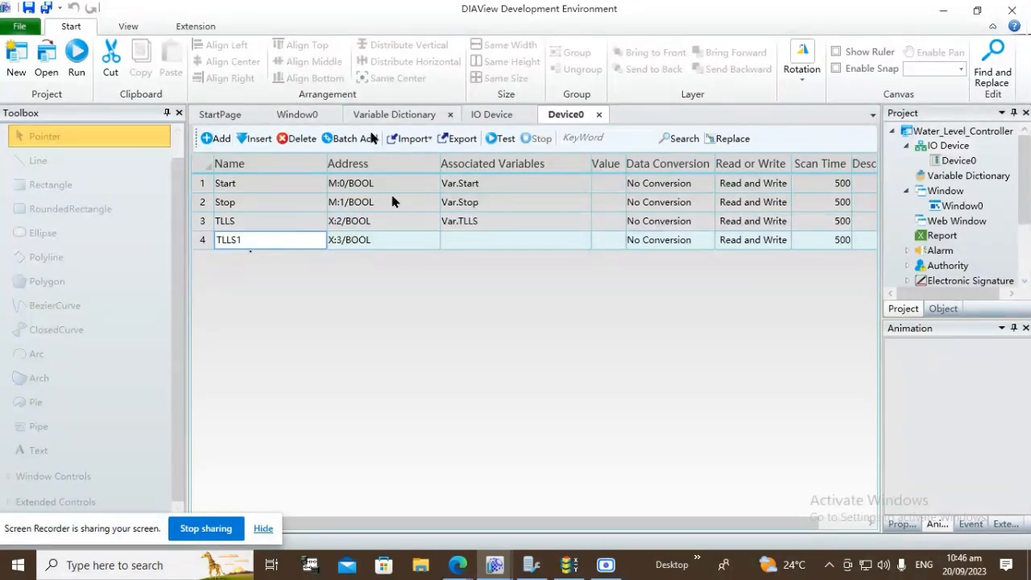
pyautogui.click(385, 115)
pyautogui.click(247, 239)
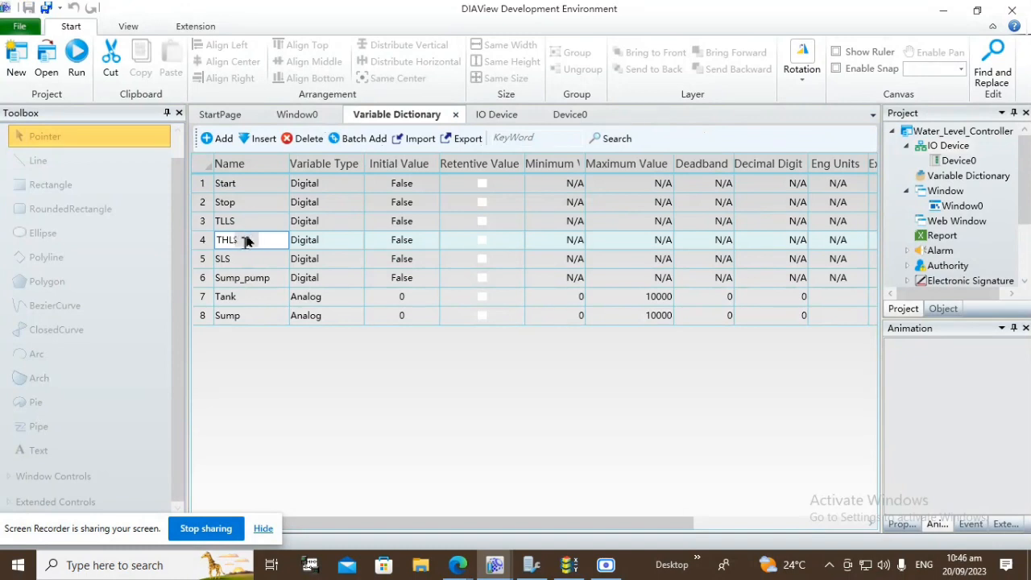
pyautogui.click(249, 239)
pyautogui.click(565, 114)
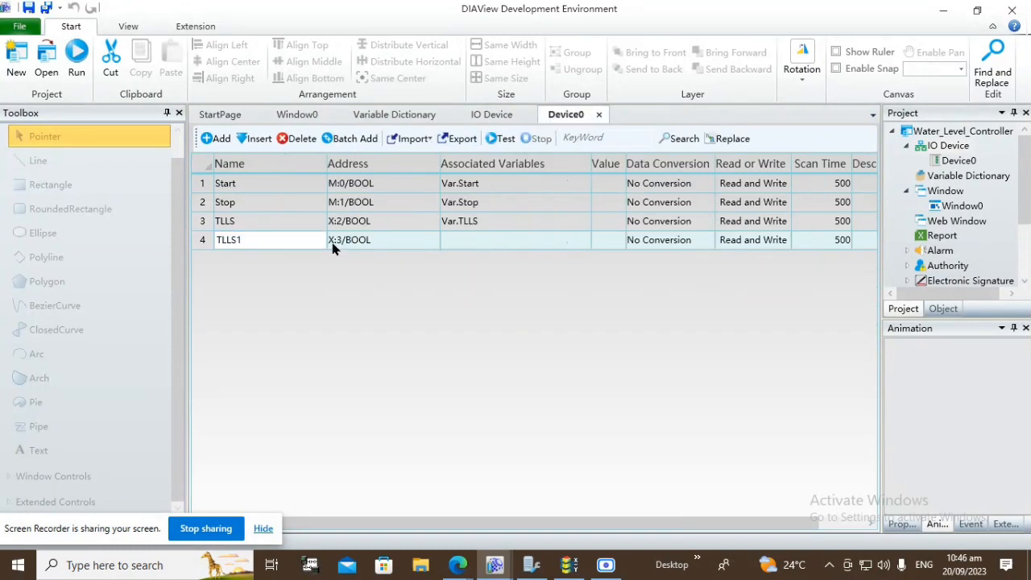
pyautogui.click(249, 239)
pyautogui.write('THLS')
# Associate the THLS entry with the project variable Var.THLS.
pyautogui.click(513, 240)
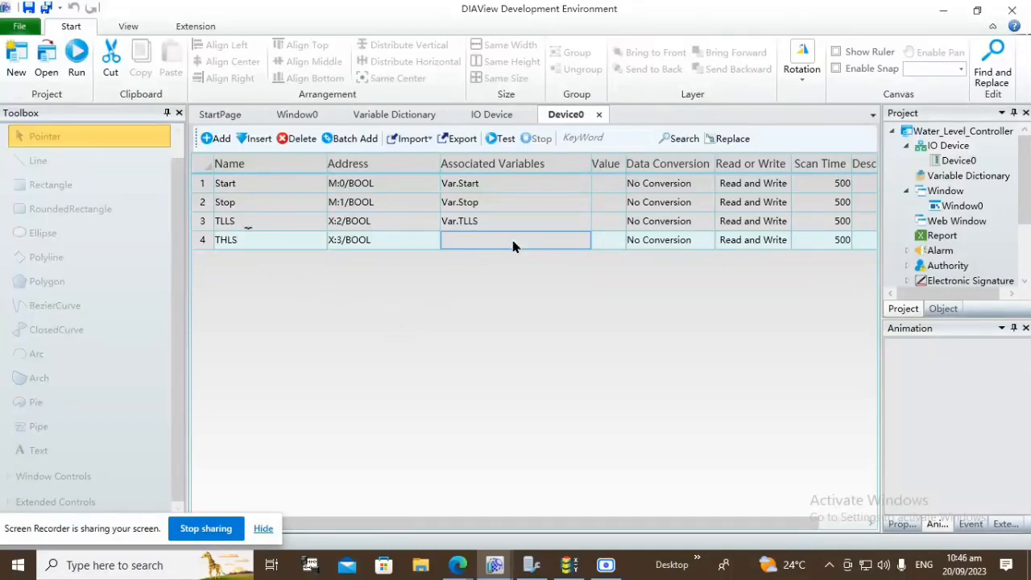
pyautogui.click(585, 241)
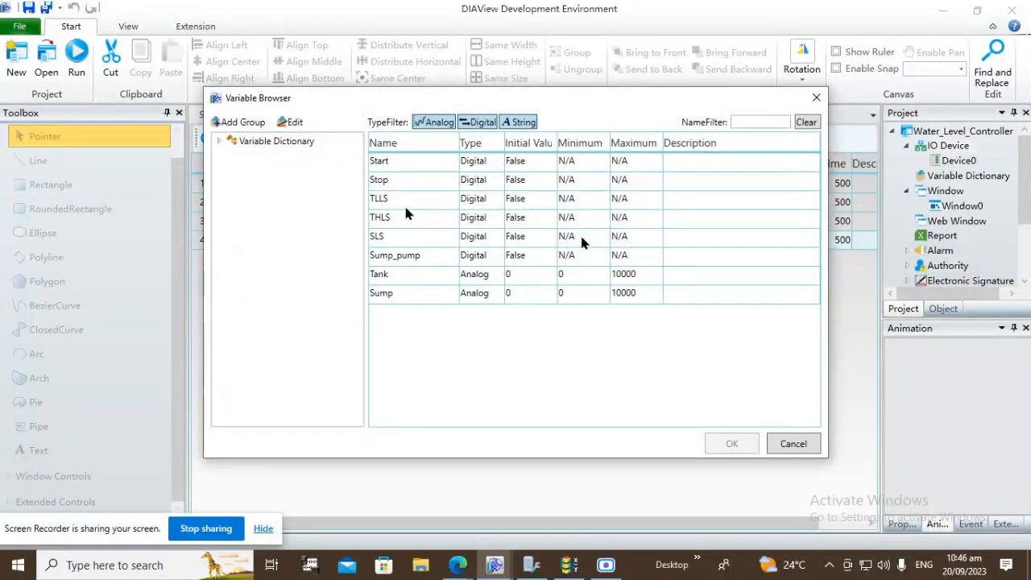
pyautogui.doubleClick(384, 214)
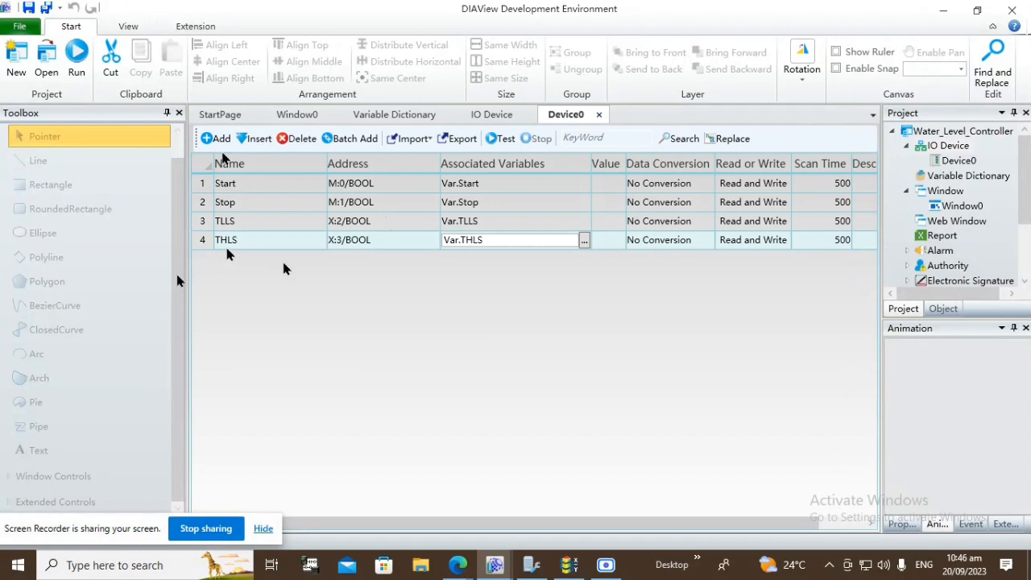
# Add a fifth and a sixth entry to Device0 and name the fifth SLS, using the name from the Variable Dictionary.
pyautogui.click(216, 138)
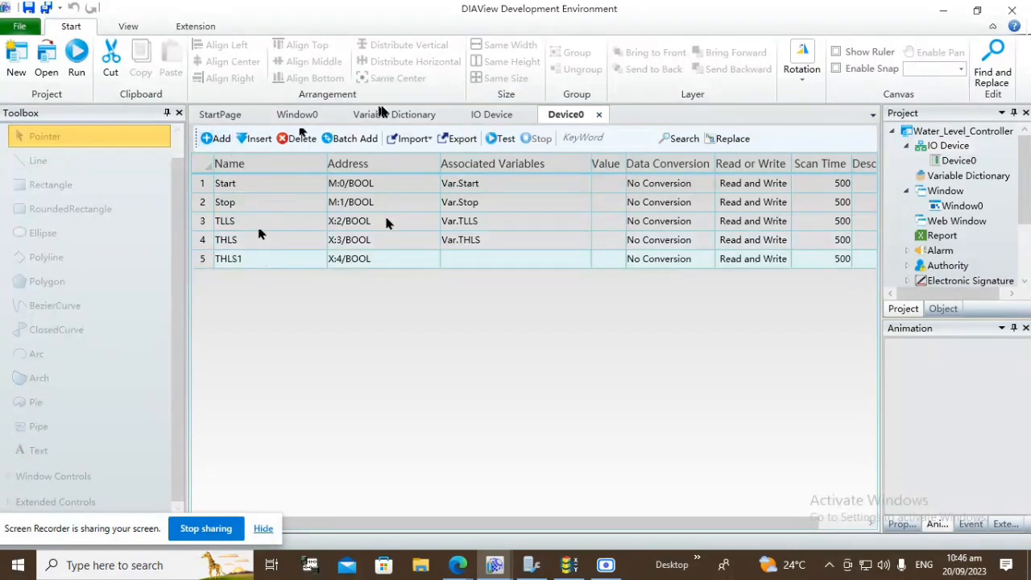
pyautogui.click(394, 114)
pyautogui.click(234, 258)
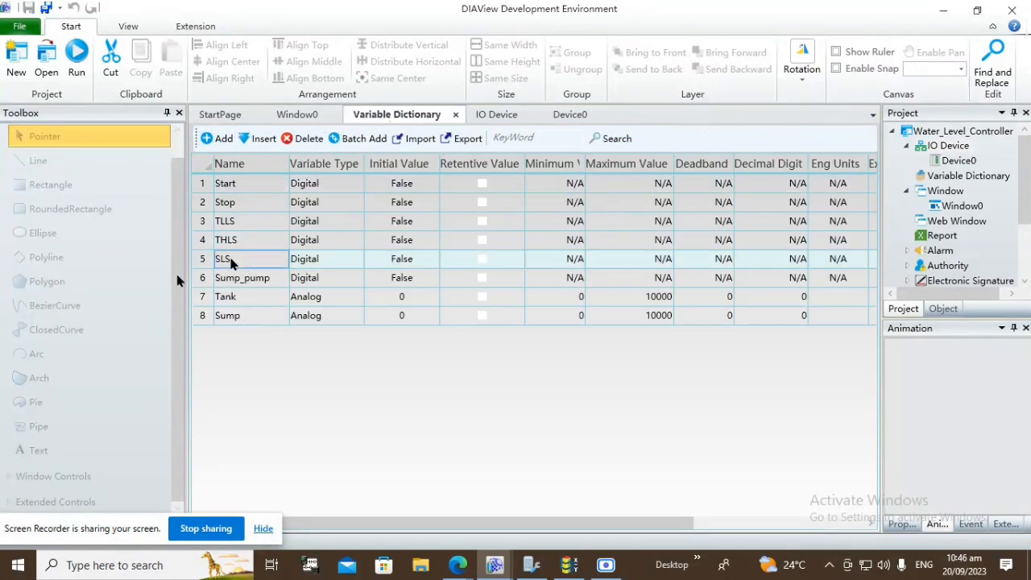
pyautogui.click(234, 258)
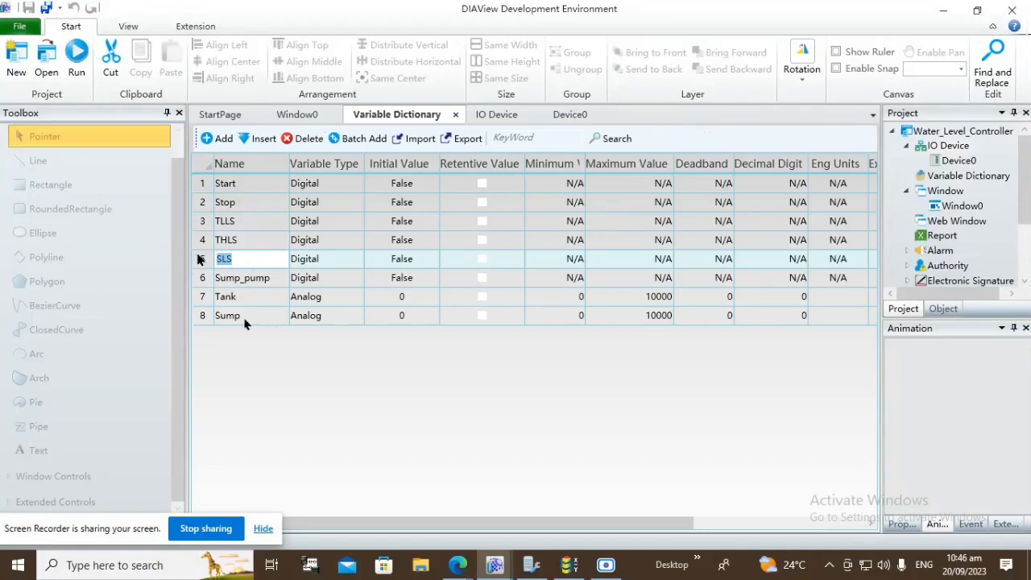
pyautogui.click(492, 114)
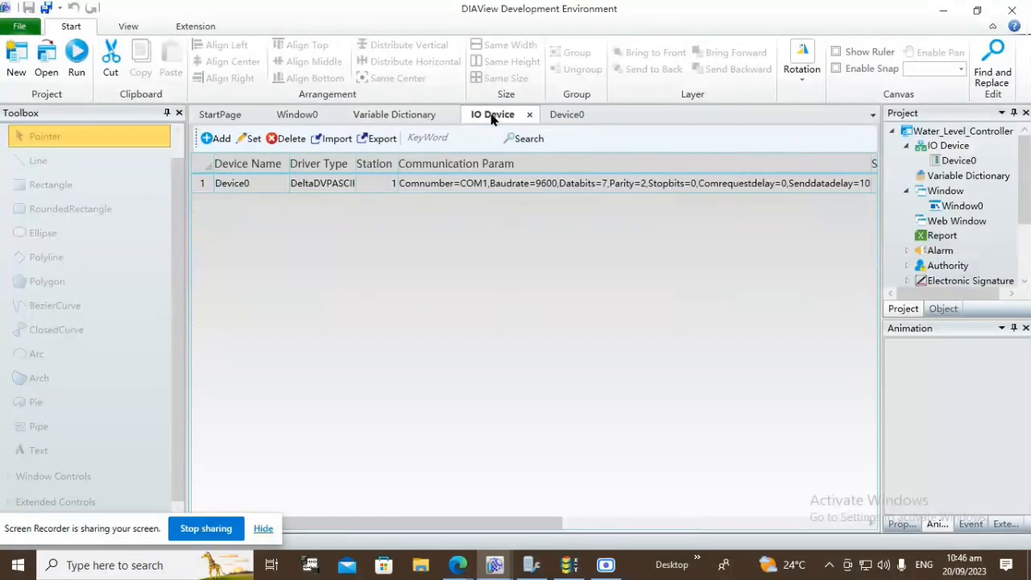
pyautogui.click(566, 115)
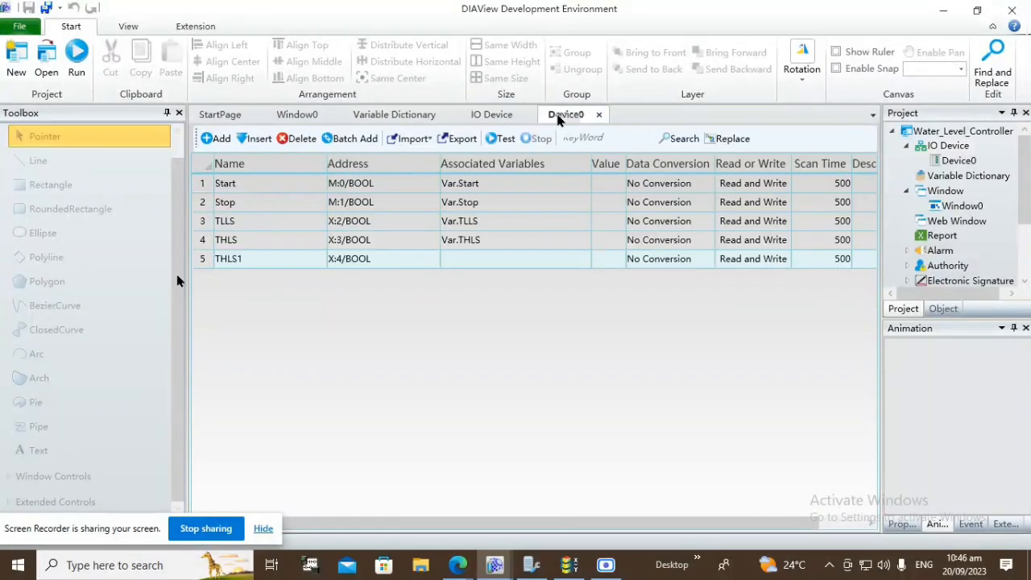
pyautogui.click(225, 139)
pyautogui.doubleClick(248, 257)
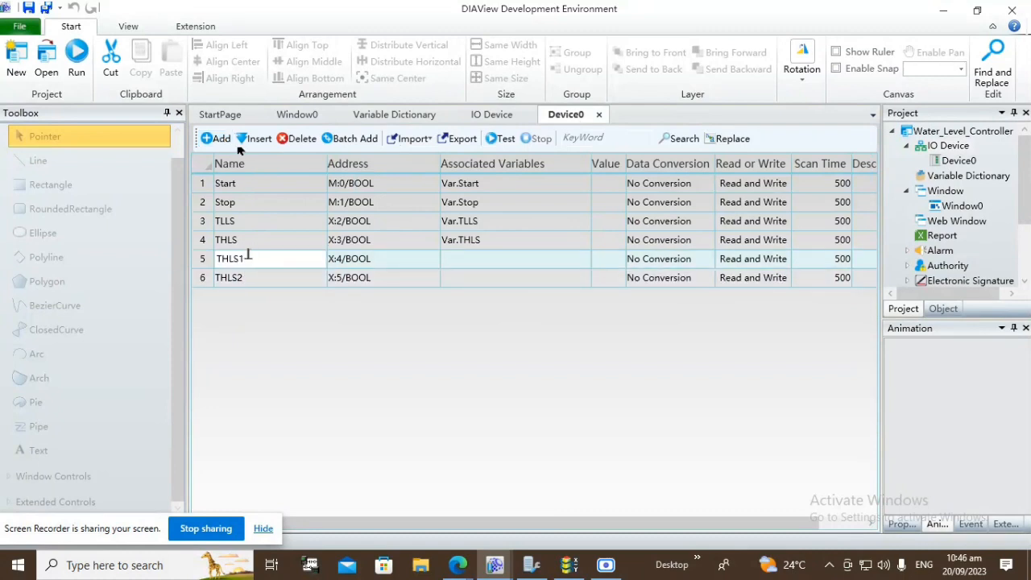
pyautogui.moveTo(253, 257); pyautogui.dragTo(208, 257)
pyautogui.write('SLS')
# Associate the SLS entry with the project variable Var.SLS.
pyautogui.click(453, 261)
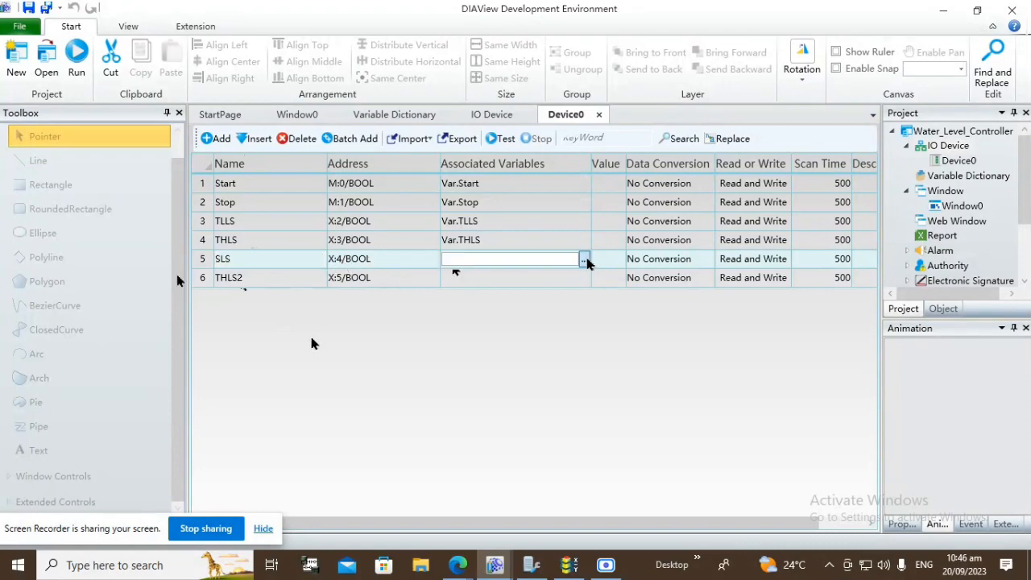
pyautogui.click(585, 259)
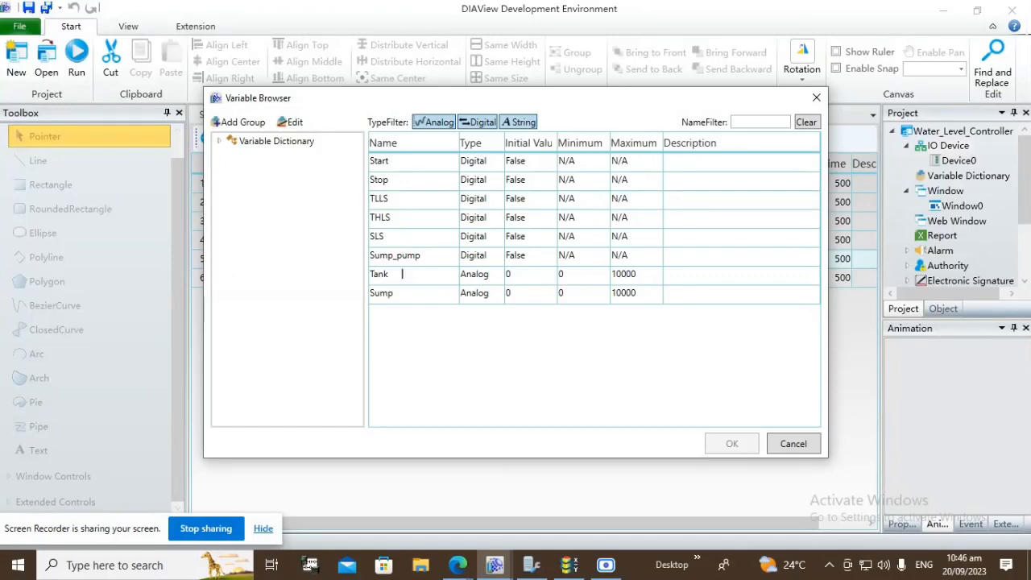
pyautogui.doubleClick(386, 236)
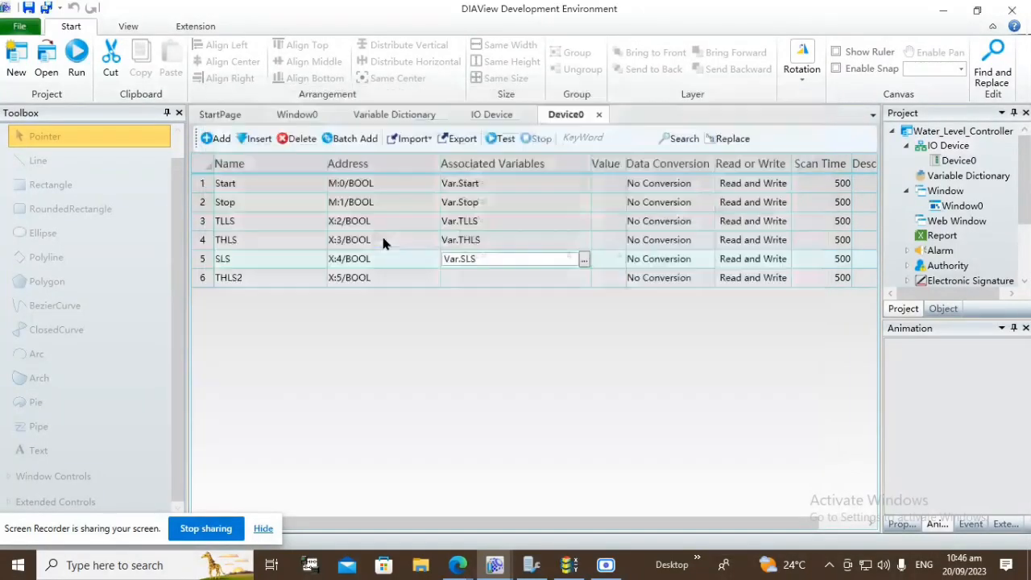
# Rename the sixth Device0 entry to Sump_pump, copying the name from the Variable Dictionary, and close the IO Device page.
pyautogui.click(298, 117)
pyautogui.click(396, 115)
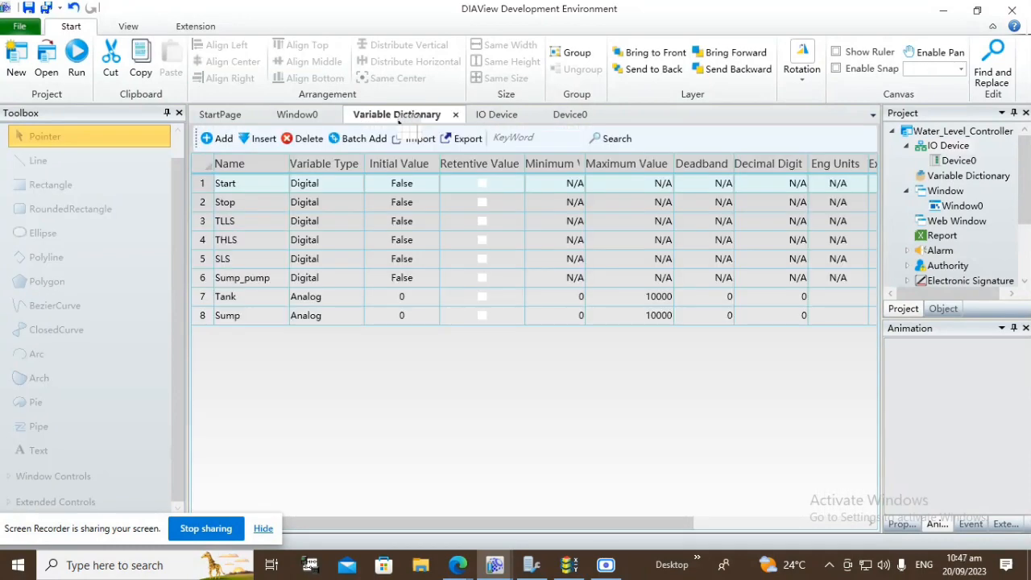
pyautogui.click(271, 279)
pyautogui.click(270, 282)
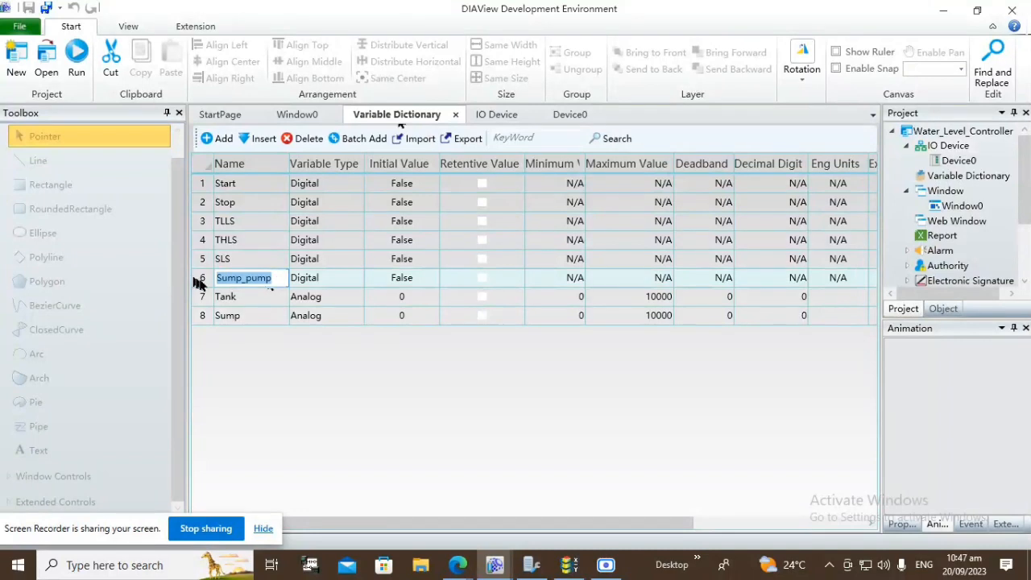
pyautogui.click(499, 117)
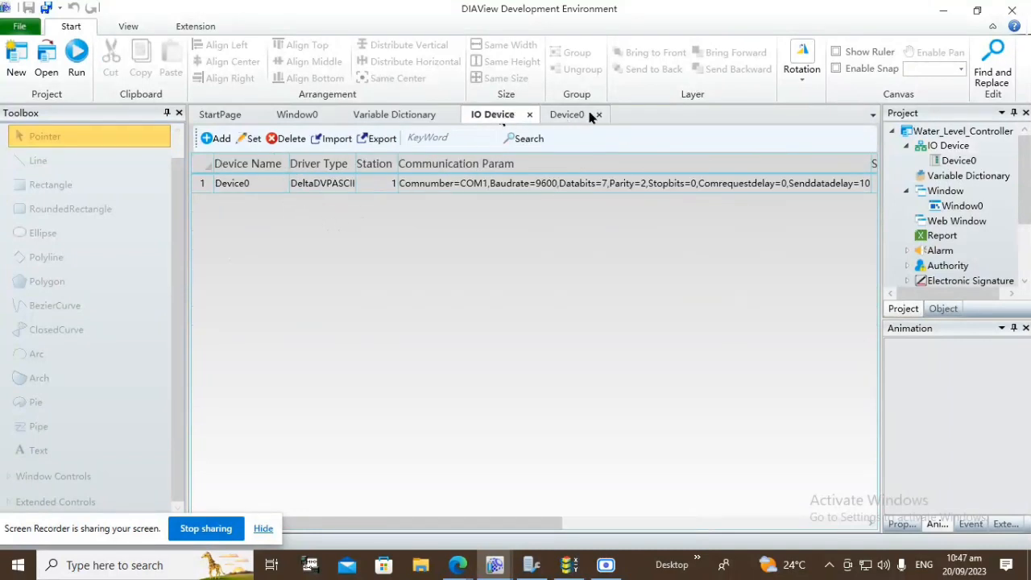
pyautogui.click(528, 115)
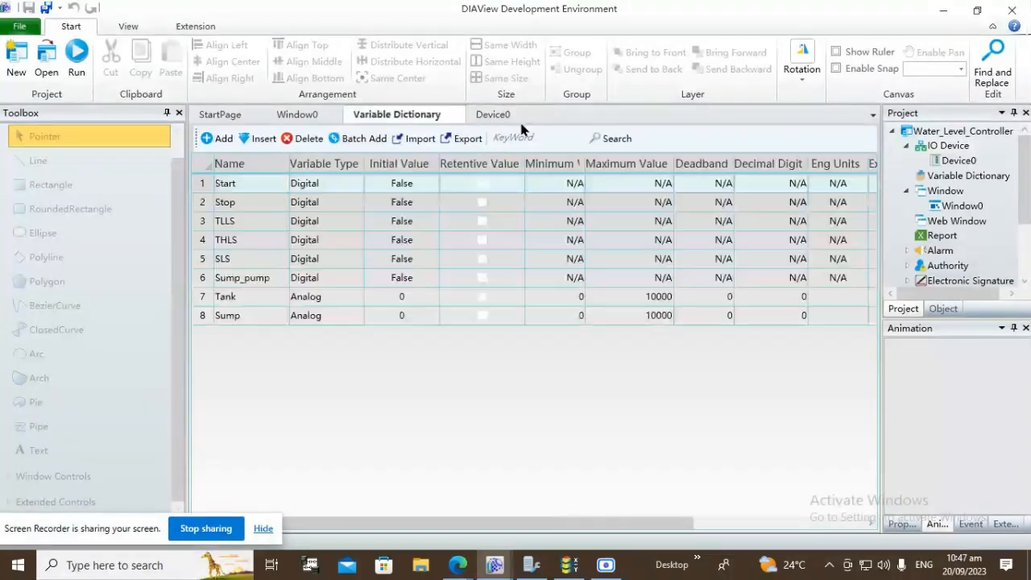
pyautogui.click(499, 116)
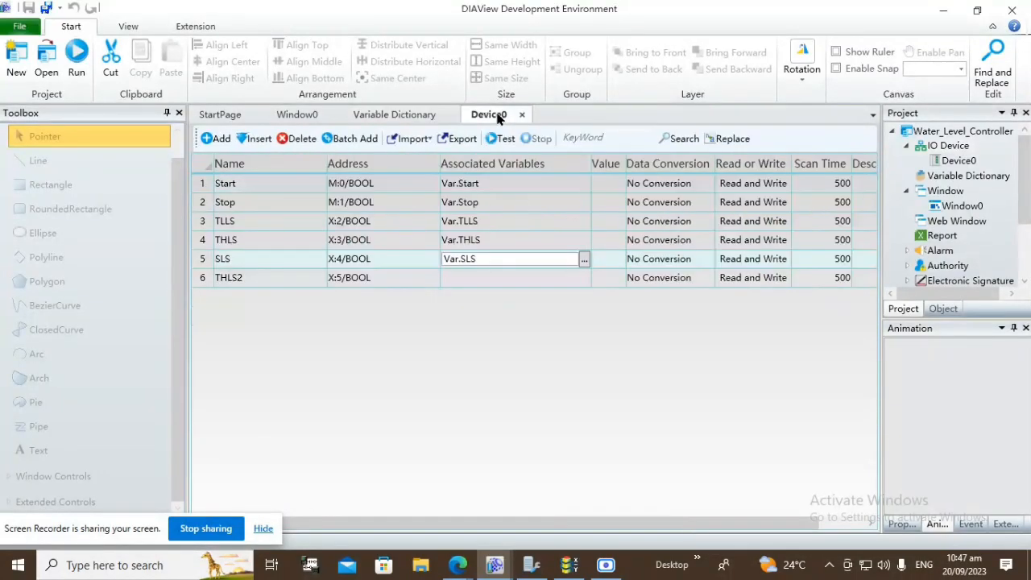
pyautogui.doubleClick(249, 277)
pyautogui.doubleClick(249, 277)
pyautogui.write('Sump_pump')
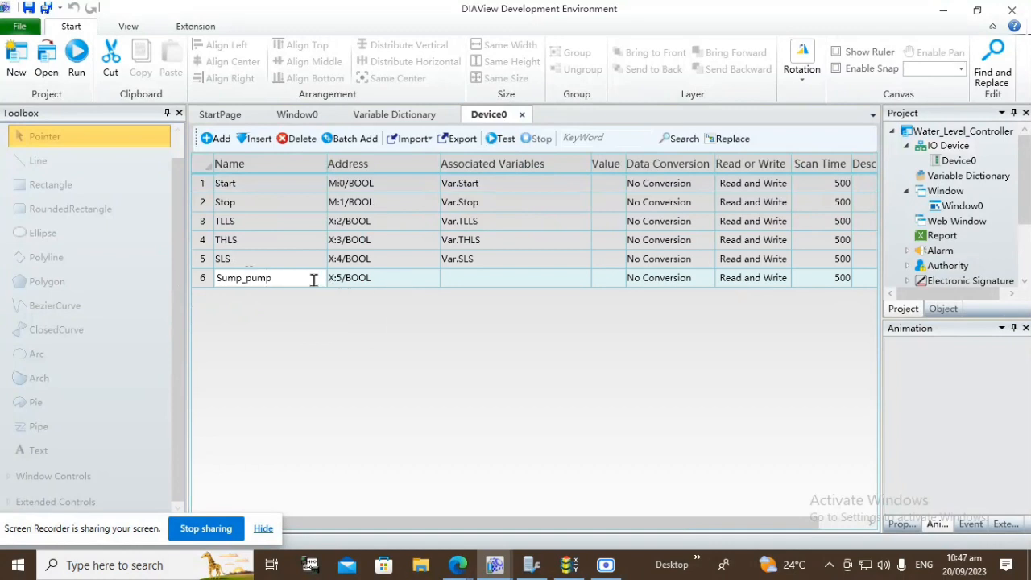
# Set the Sump_pump entry's address to external output relay Y, unit 0, with value type BOOL.
pyautogui.click(395, 280)
pyautogui.click(434, 278)
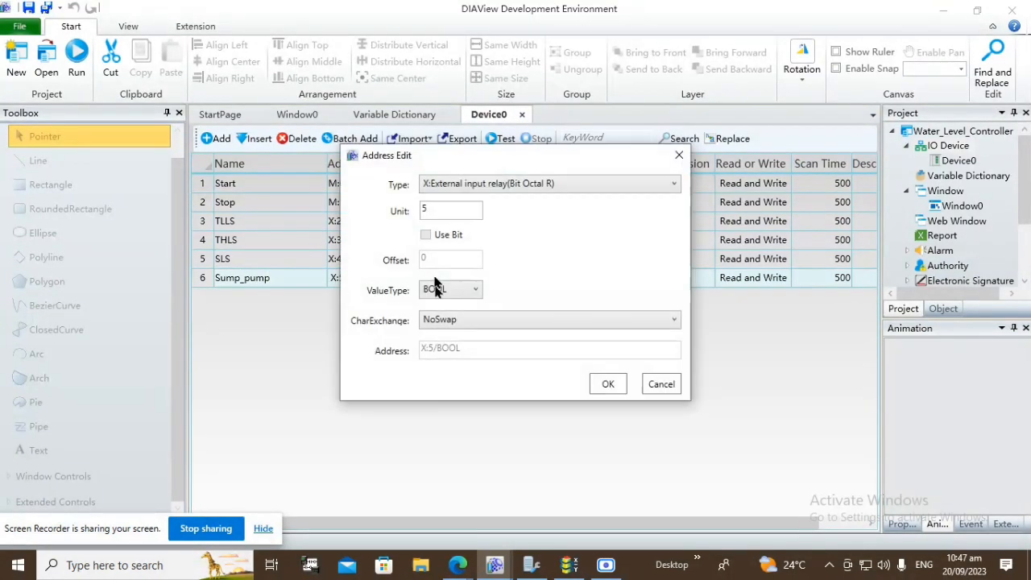
pyautogui.click(476, 185)
pyautogui.click(459, 338)
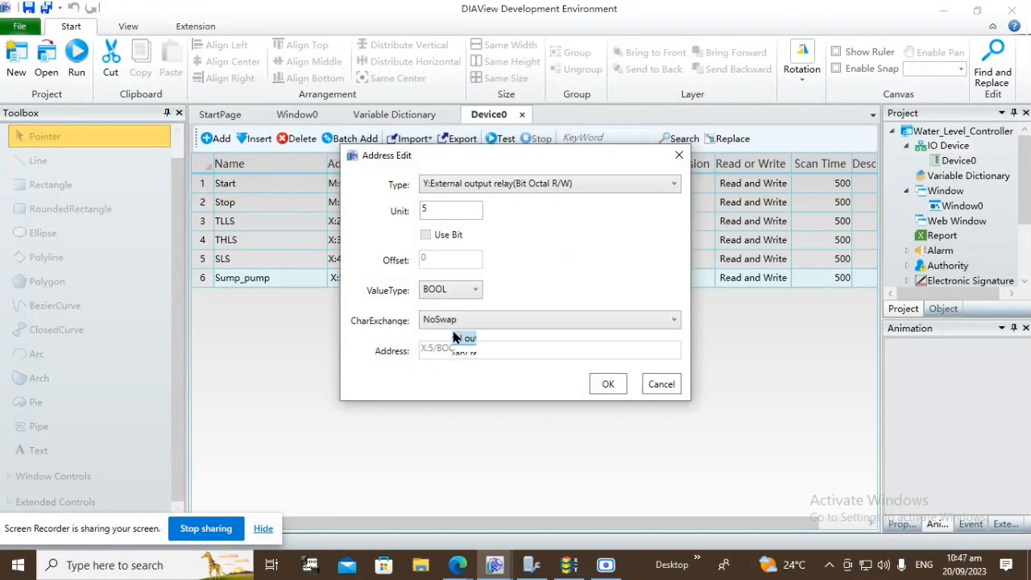
pyautogui.doubleClick(433, 209)
pyautogui.write('0')
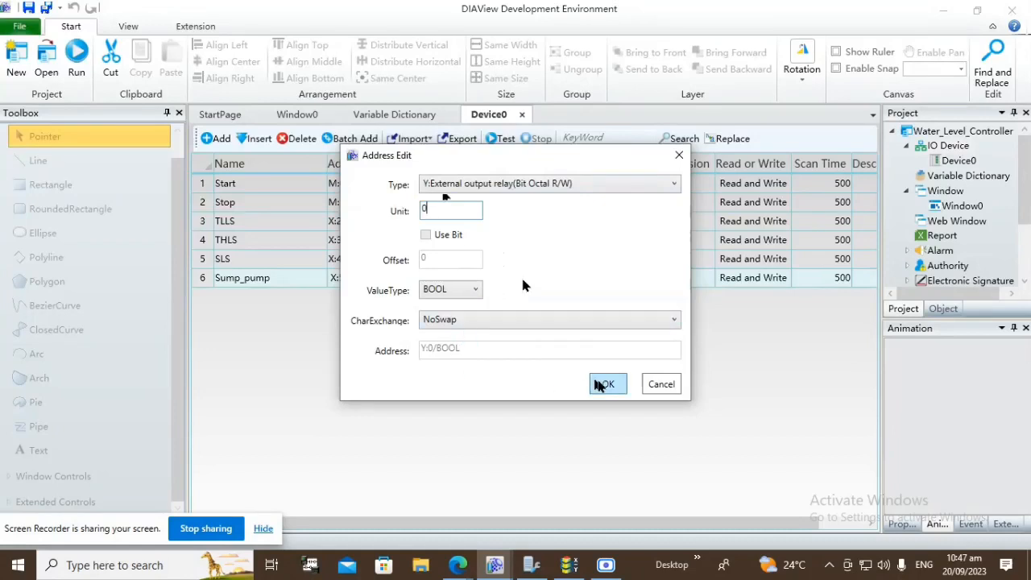
pyautogui.click(606, 384)
# Associate the Sump_pump entry with the project variable Var.Sump_pump.
pyautogui.click(473, 278)
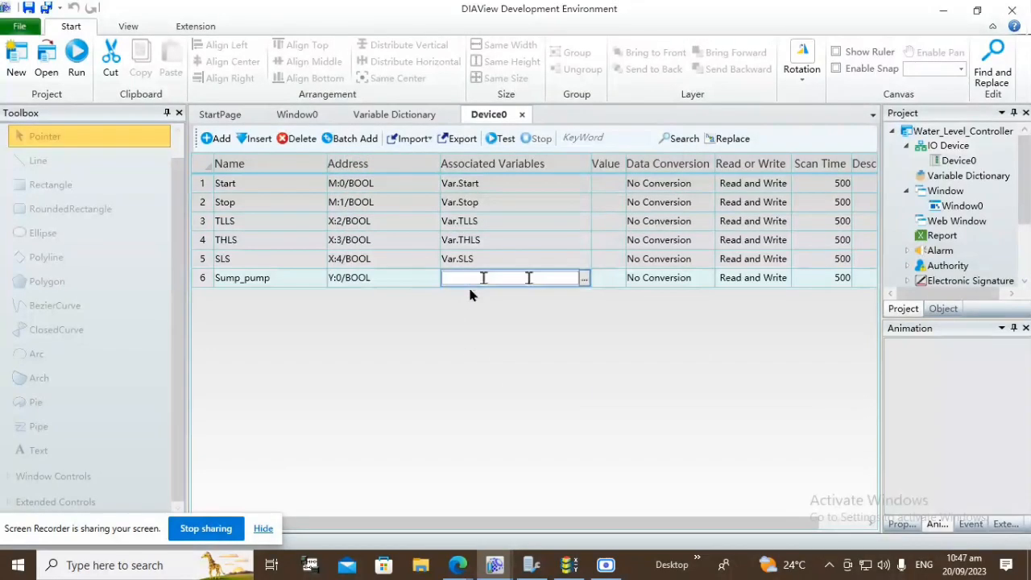
pyautogui.click(586, 277)
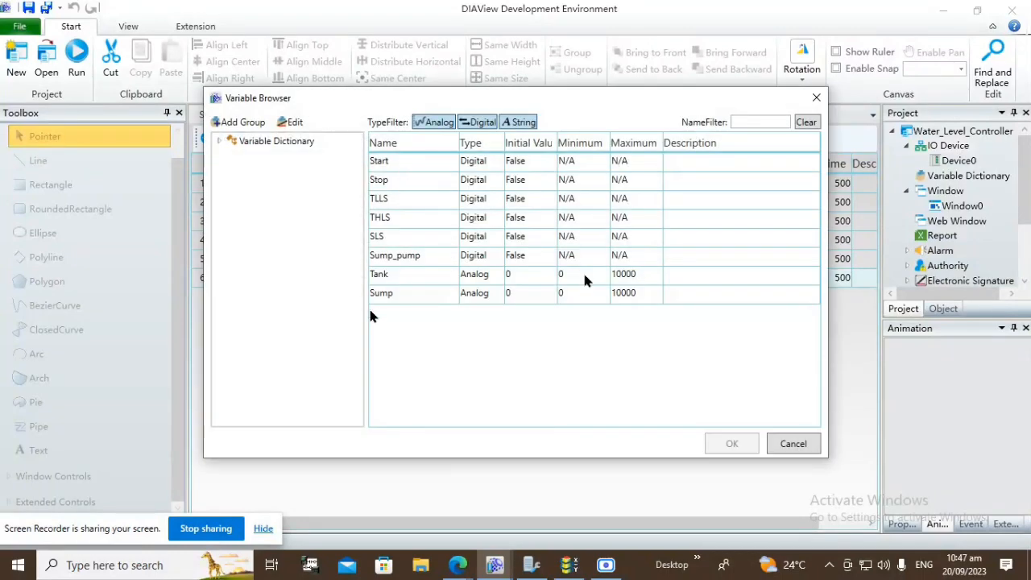
pyautogui.click(394, 256)
pyautogui.press('Return')
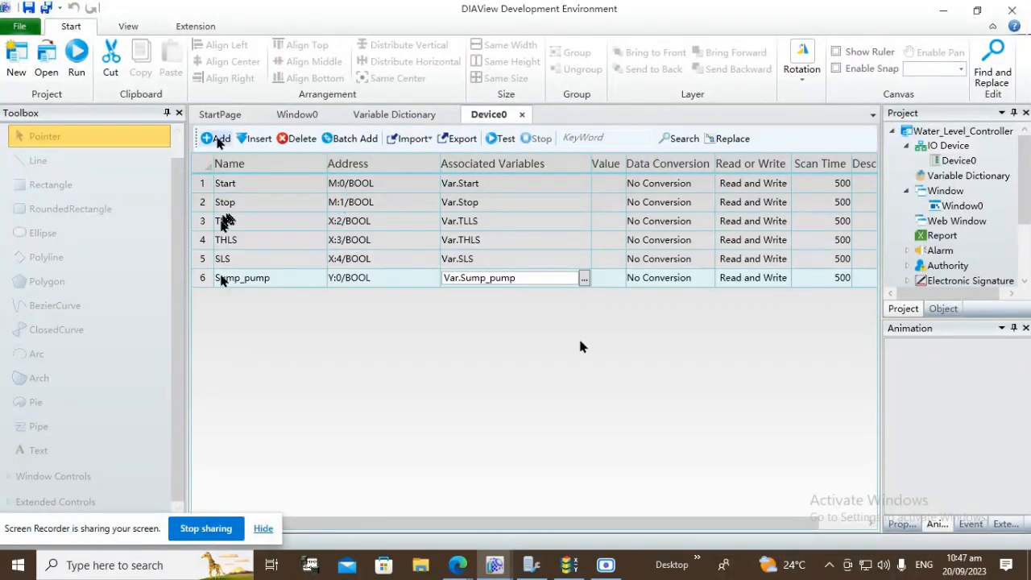
# Add a seventh entry to Device0 and name it Tank, copying the name from the Variable Dictionary.
pyautogui.click(216, 139)
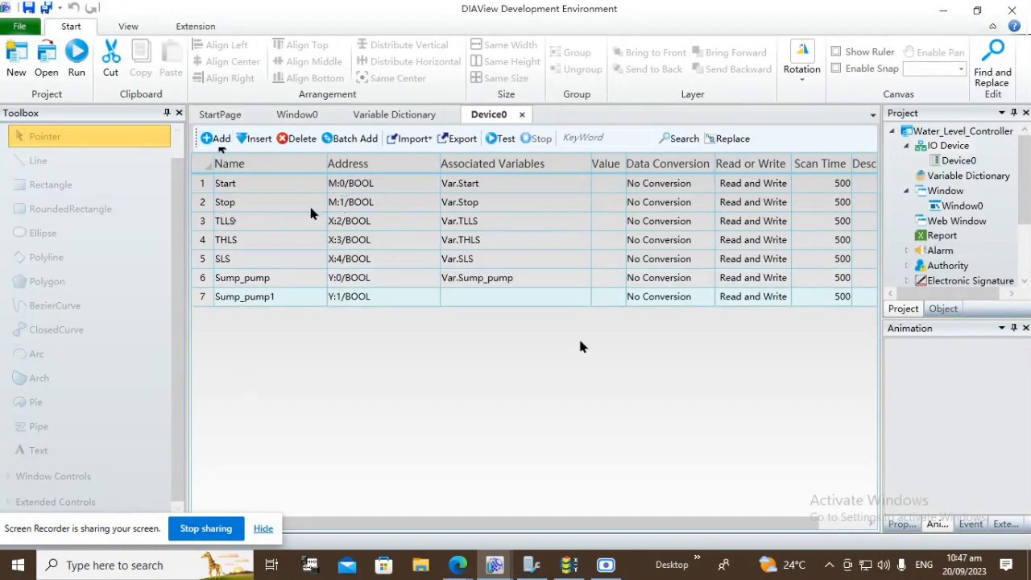
pyautogui.click(342, 119)
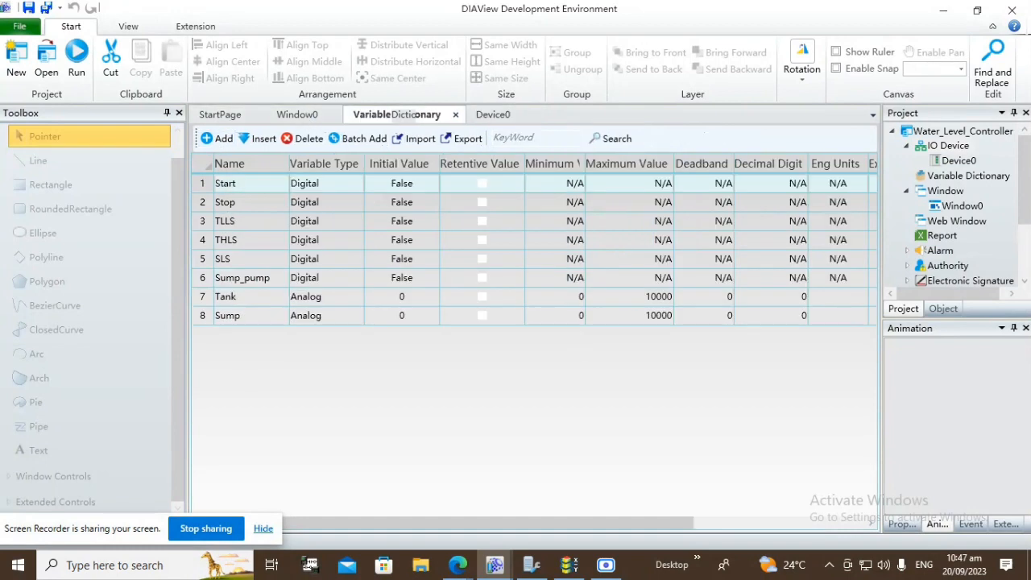
pyautogui.doubleClick(259, 299)
pyautogui.moveTo(240, 297); pyautogui.dragTo(187, 300)
pyautogui.hotkey('ctrl', 'c')
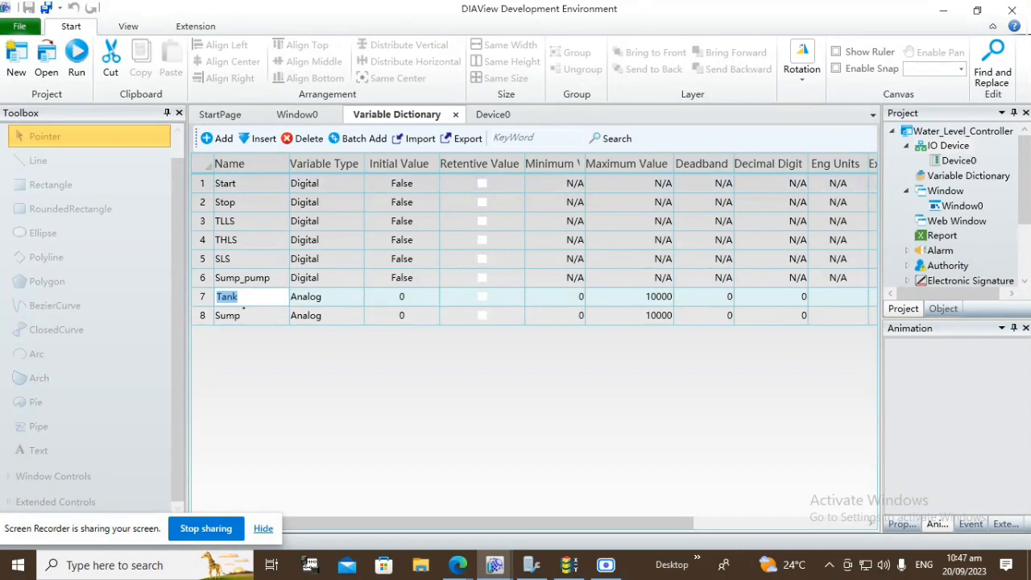
pyautogui.click(491, 114)
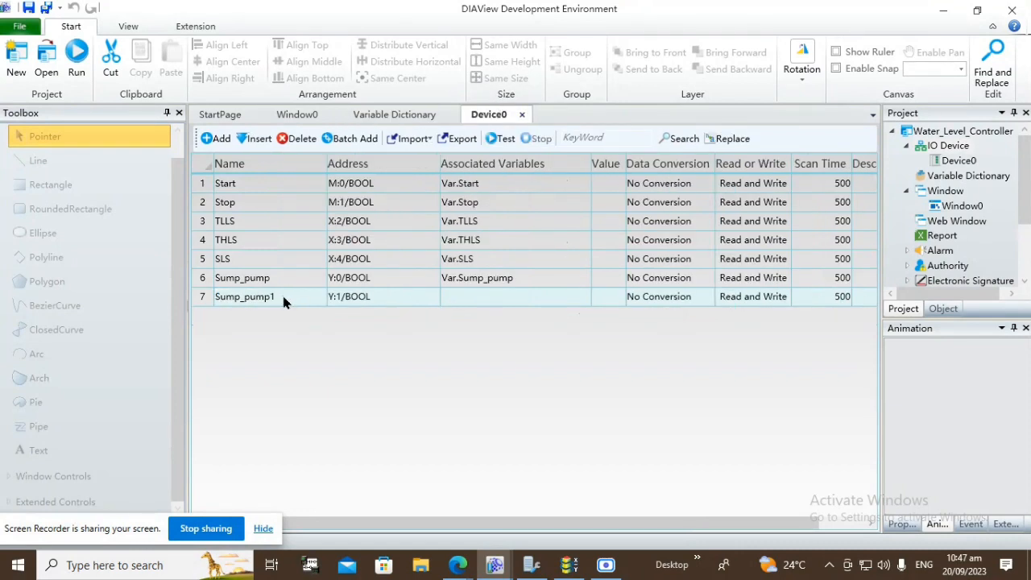
pyautogui.doubleClick(281, 294)
pyautogui.moveTo(282, 296); pyautogui.dragTo(212, 298)
pyautogui.hotkey('ctrl', 'v')
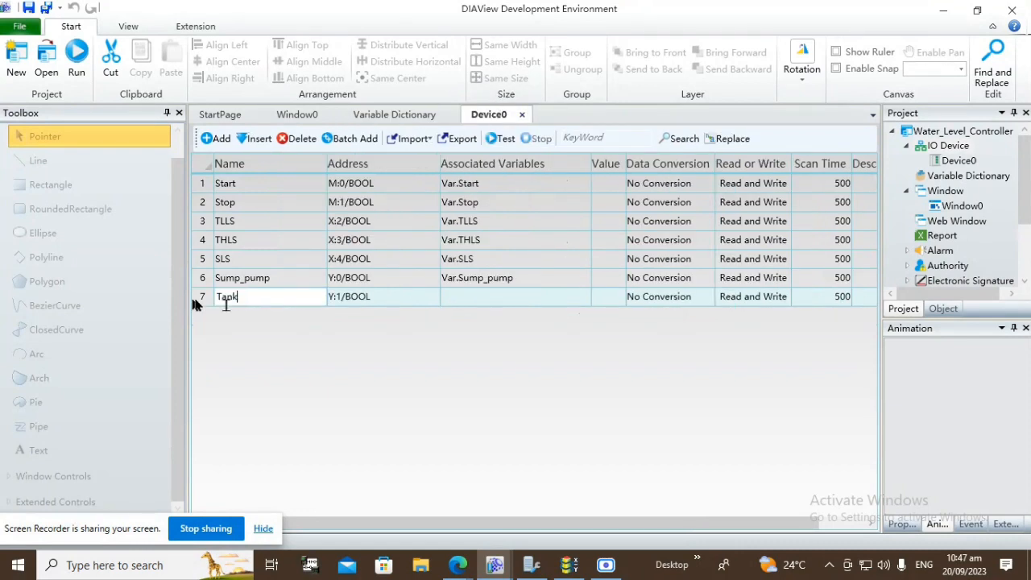
# Set the Tank entry's address to data register D, unit 1, with value type WORD.
pyautogui.click(404, 292)
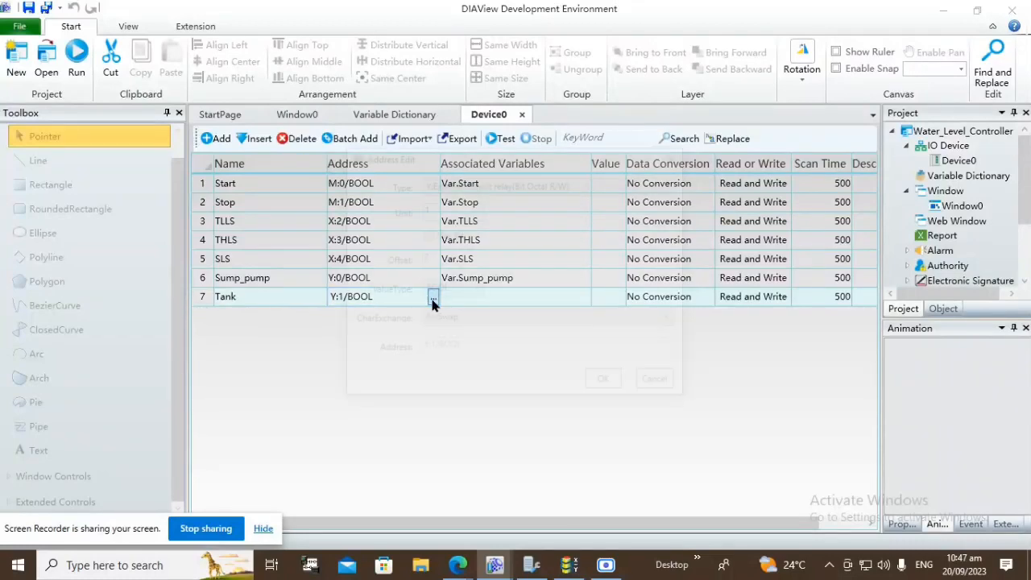
pyautogui.click(433, 296)
pyautogui.click(520, 186)
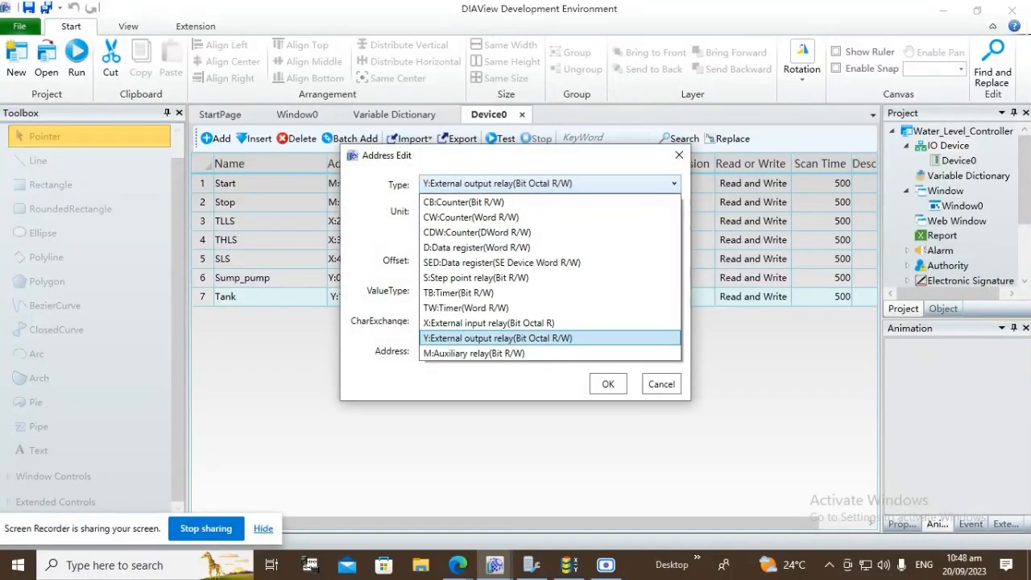
pyautogui.click(487, 248)
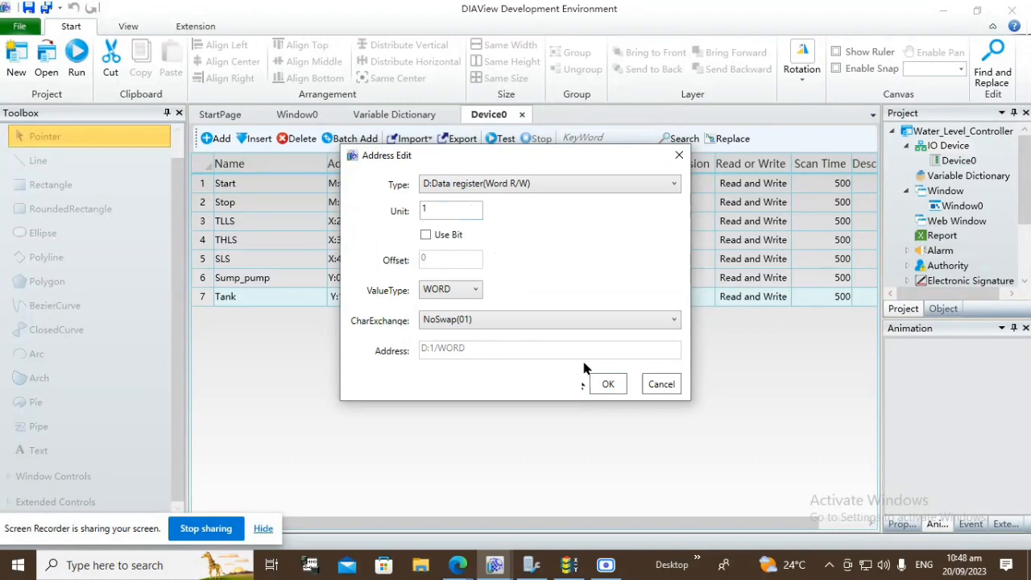
pyautogui.doubleClick(430, 209)
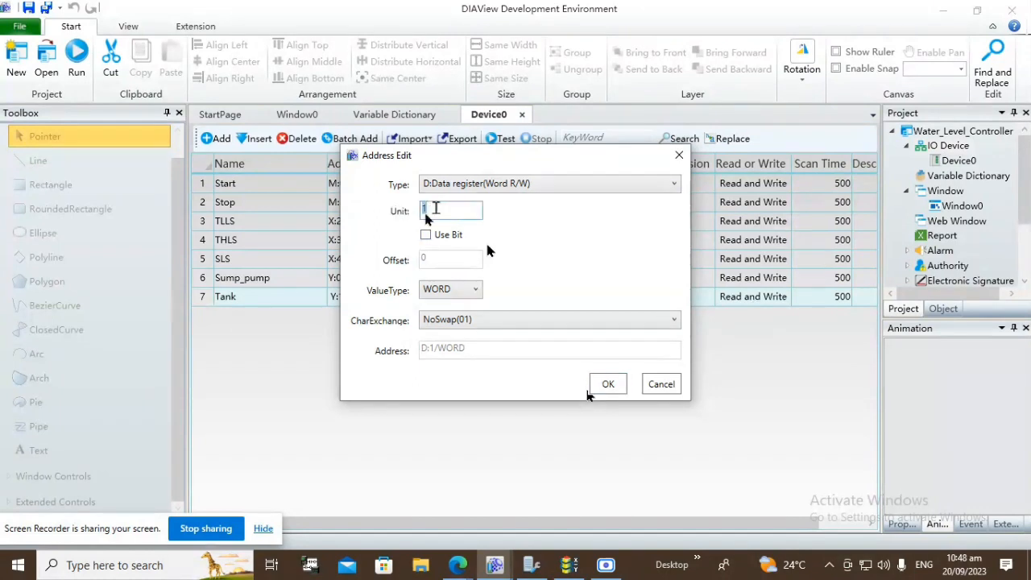
pyautogui.click(592, 385)
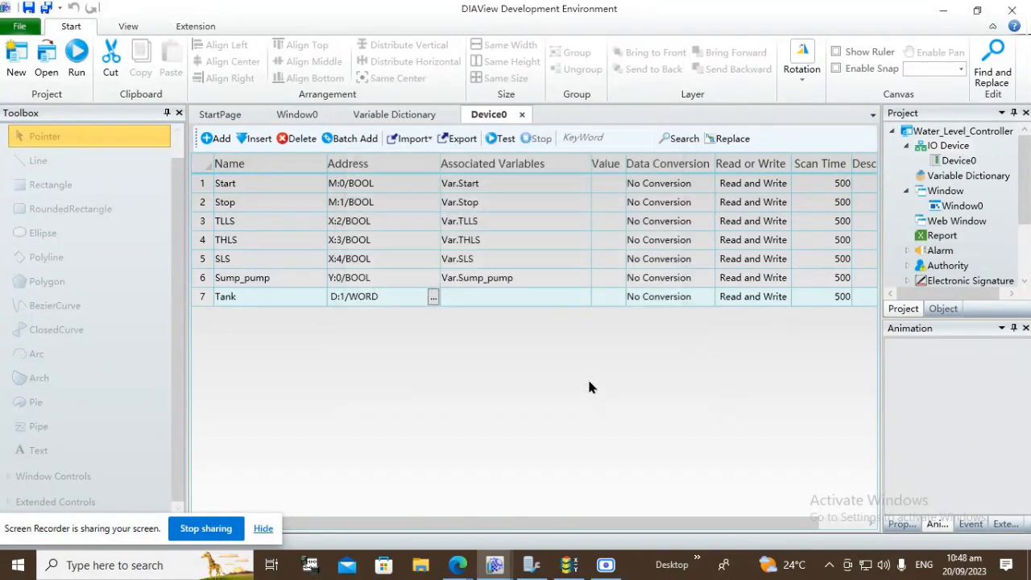
# Associate the Tank entry with the project variable Var.Tank.
pyautogui.click(516, 299)
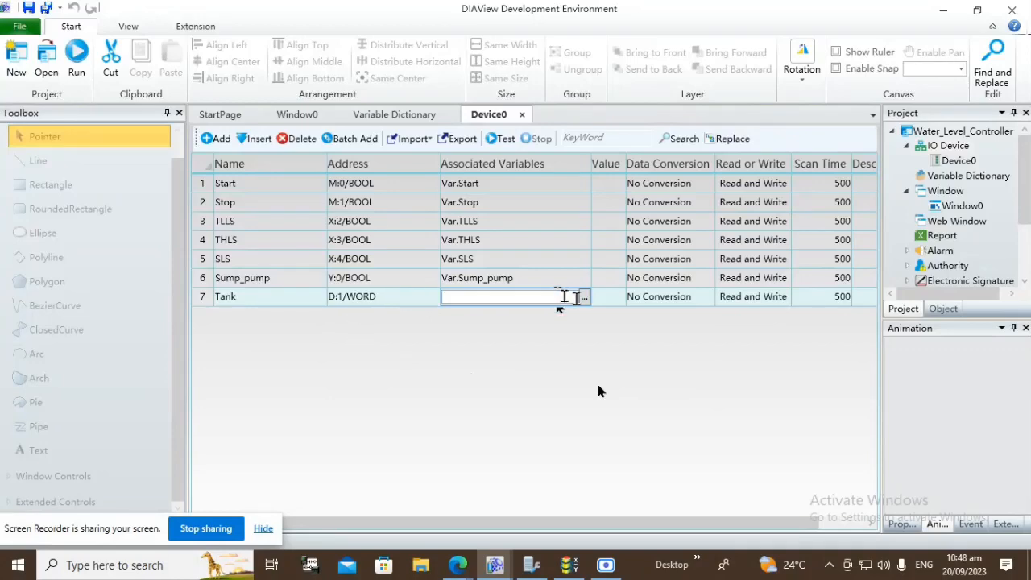
pyautogui.click(584, 298)
pyautogui.click(386, 270)
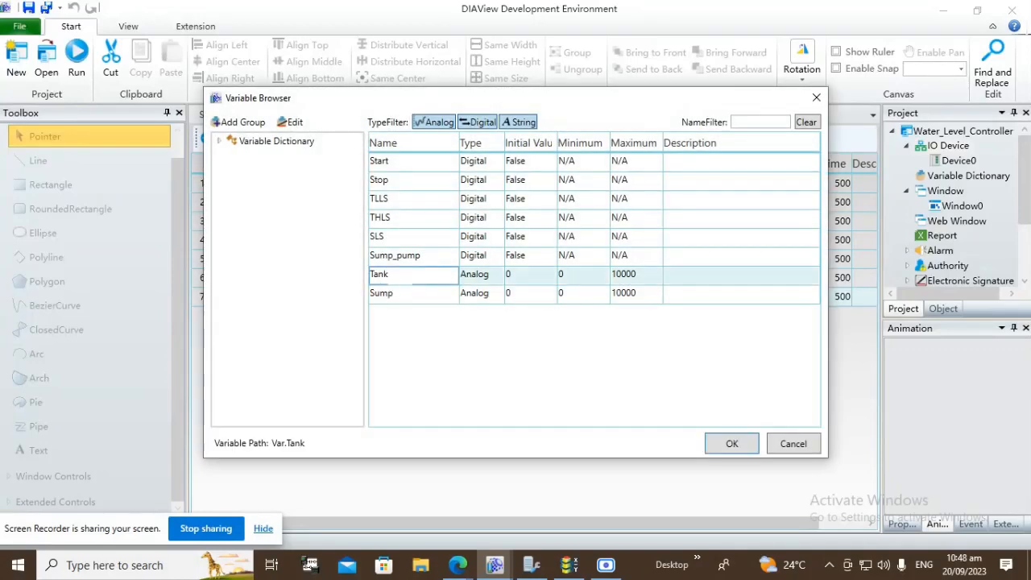
pyautogui.doubleClick(388, 271)
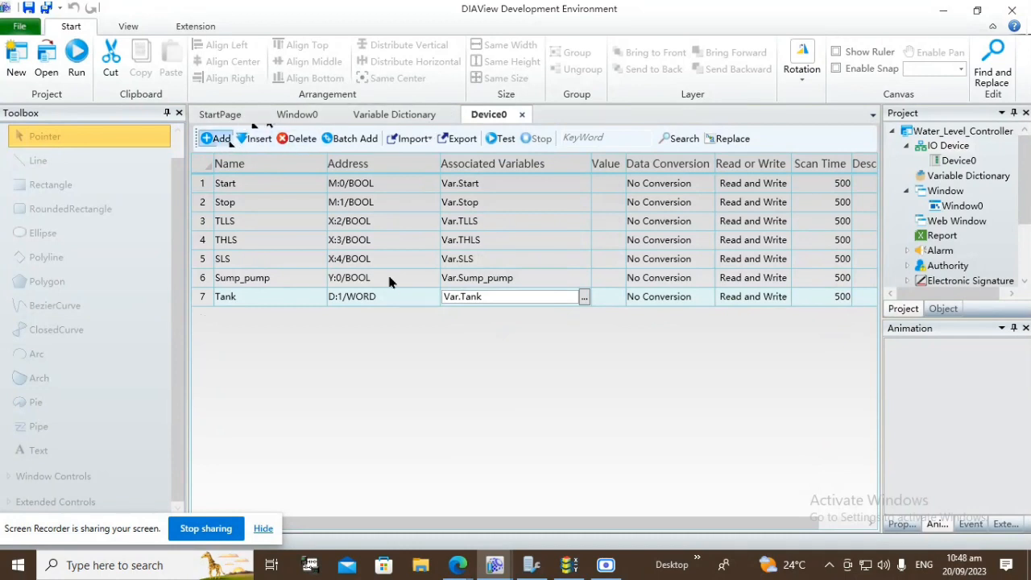
# Add an eighth entry to Device0 at D:2/WORD and name it Sump, copying the name from the Variable Dictionary.
pyautogui.click(216, 138)
pyautogui.click(371, 115)
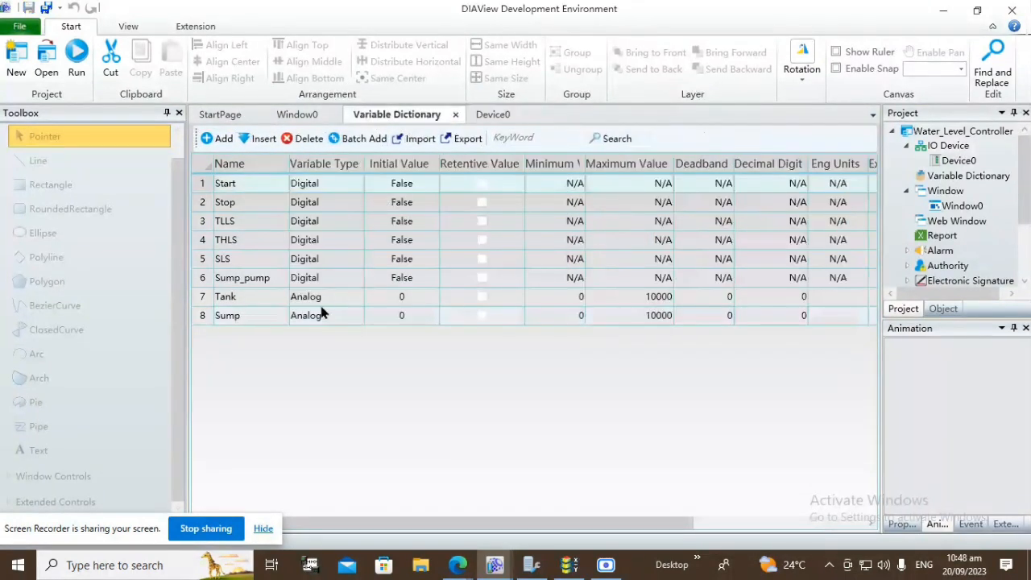
pyautogui.doubleClick(251, 315)
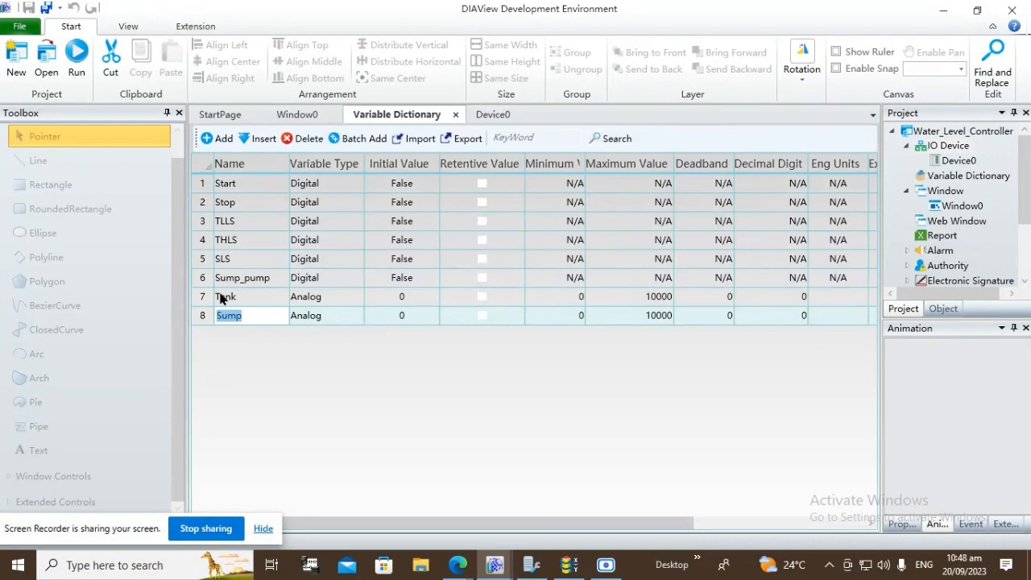
pyautogui.click(495, 115)
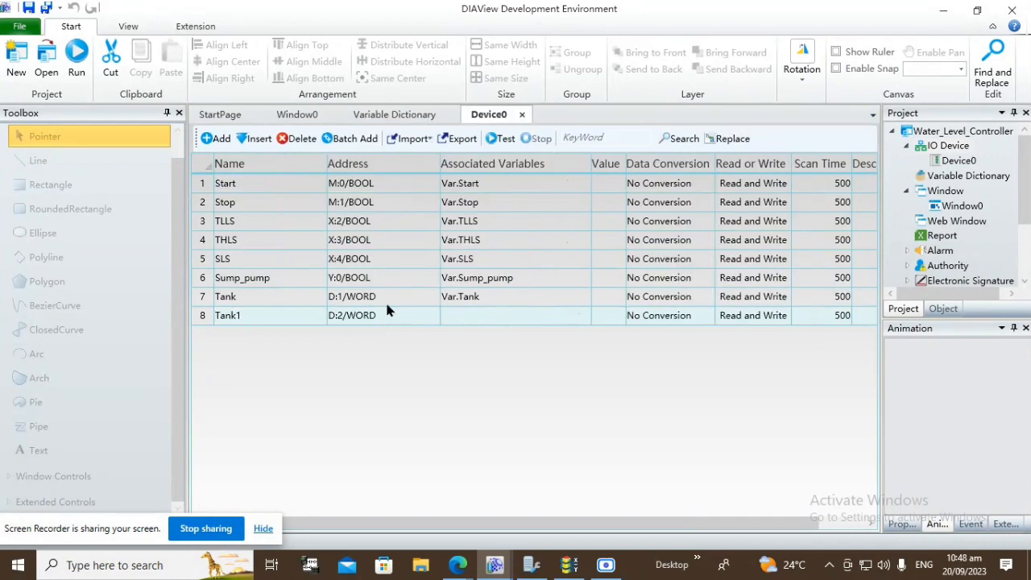
pyautogui.doubleClick(246, 315)
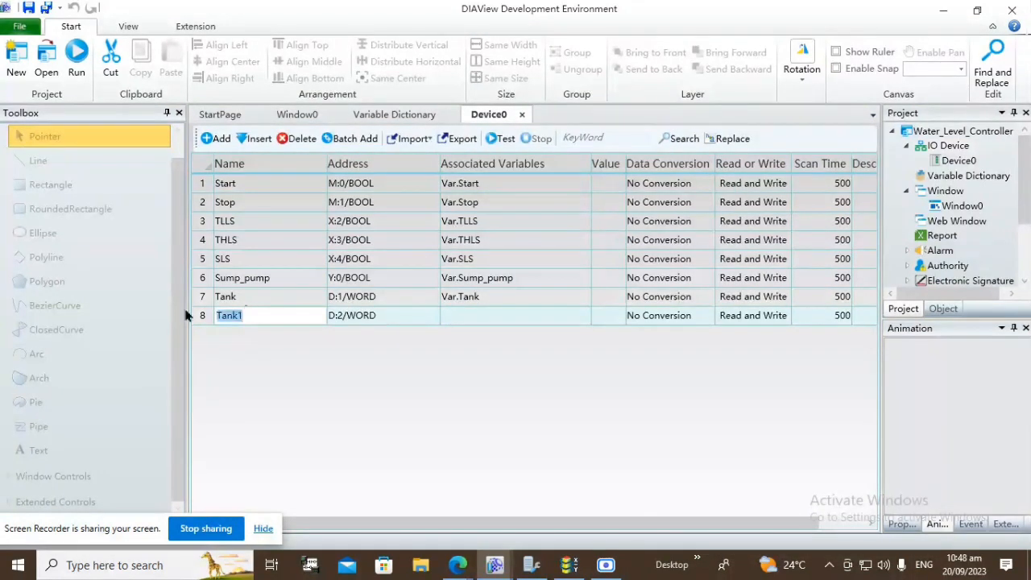
pyautogui.write('Sump')
# Associate the Sump entry with the project variable Var.Sump.
pyautogui.click(568, 319)
pyautogui.click(584, 316)
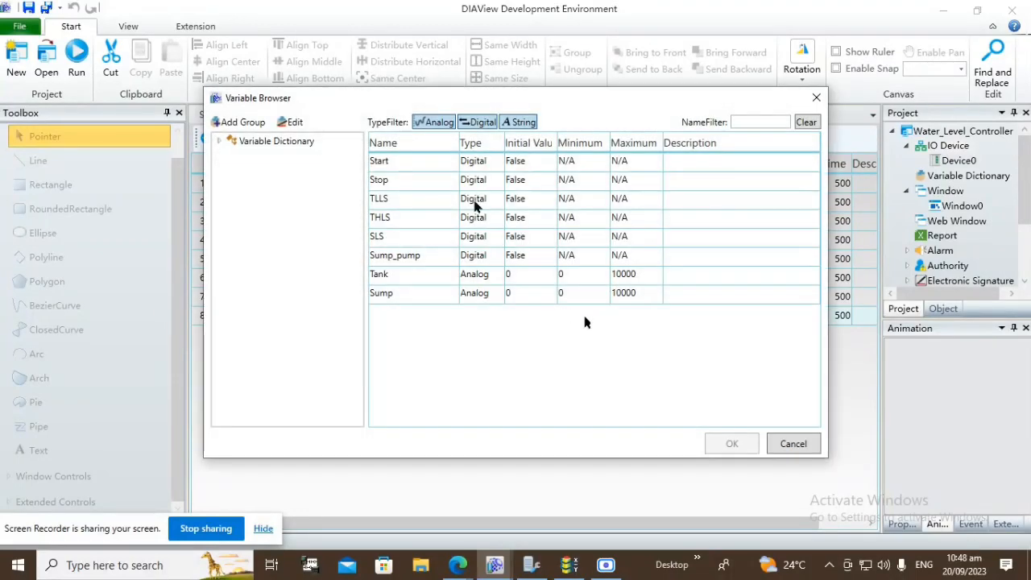
pyautogui.click(407, 294)
pyautogui.doubleClick(395, 295)
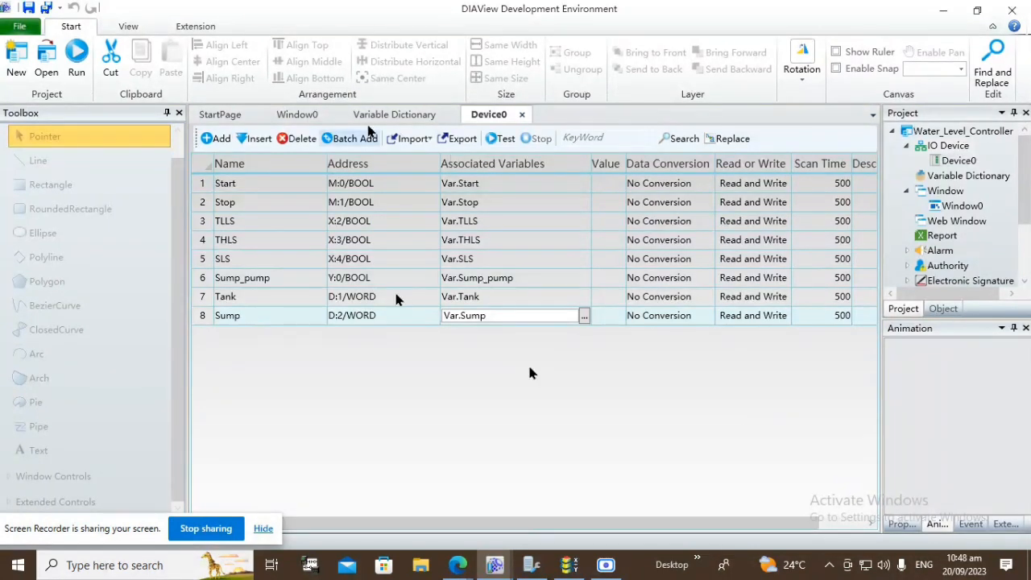
# Set the maximum value of both the Tank and Sump variables to 100 in the Variable Dictionary, then return to Window0.
pyautogui.click(388, 115)
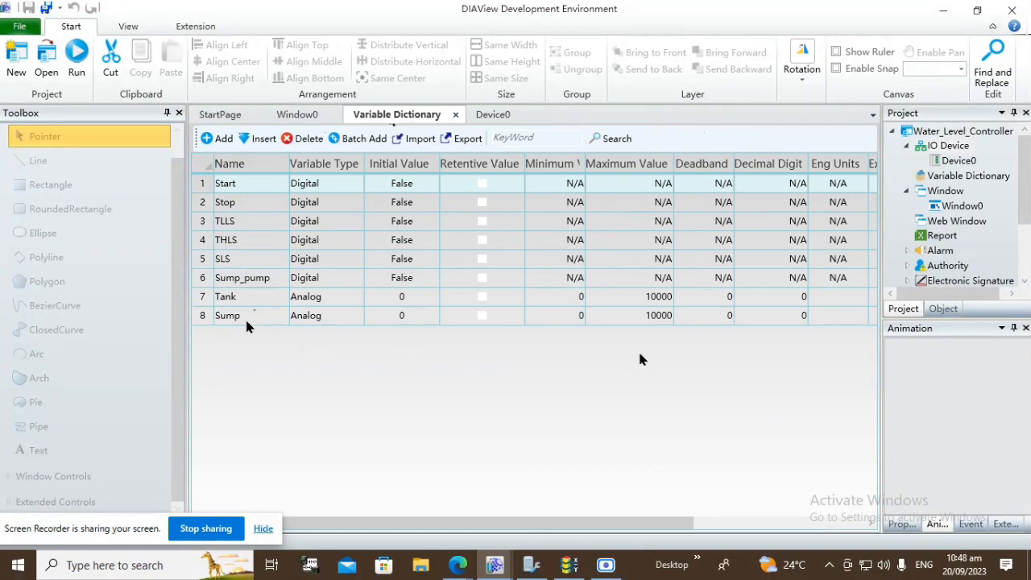
pyautogui.click(640, 296)
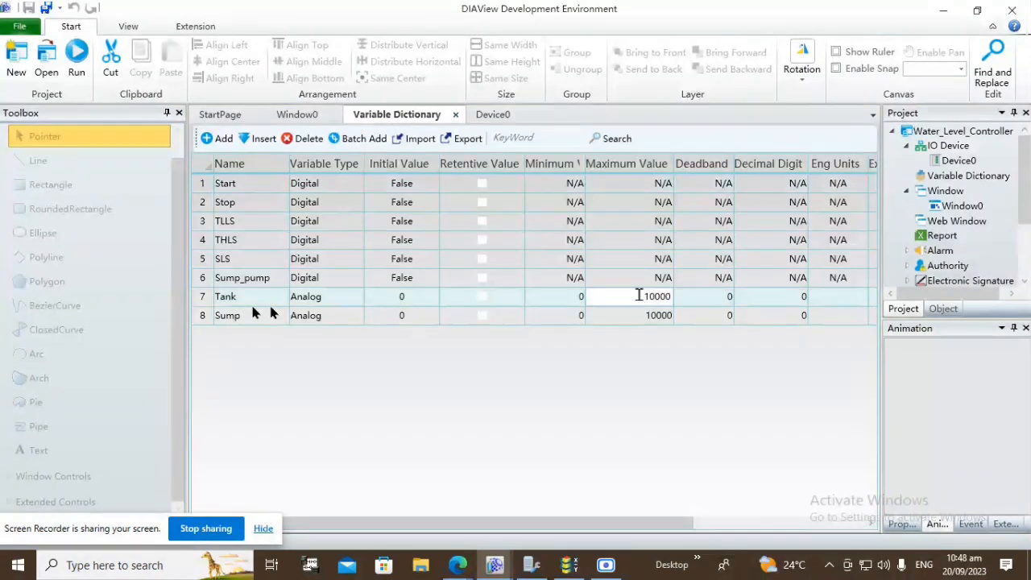
pyautogui.moveTo(659, 298)
pyautogui.mouseDown()
pyautogui.moveTo(650, 298)
pyautogui.moveTo(675, 297)
pyautogui.mouseUp()
pyautogui.write('00')
pyautogui.click(644, 315)
pyautogui.click(644, 315)
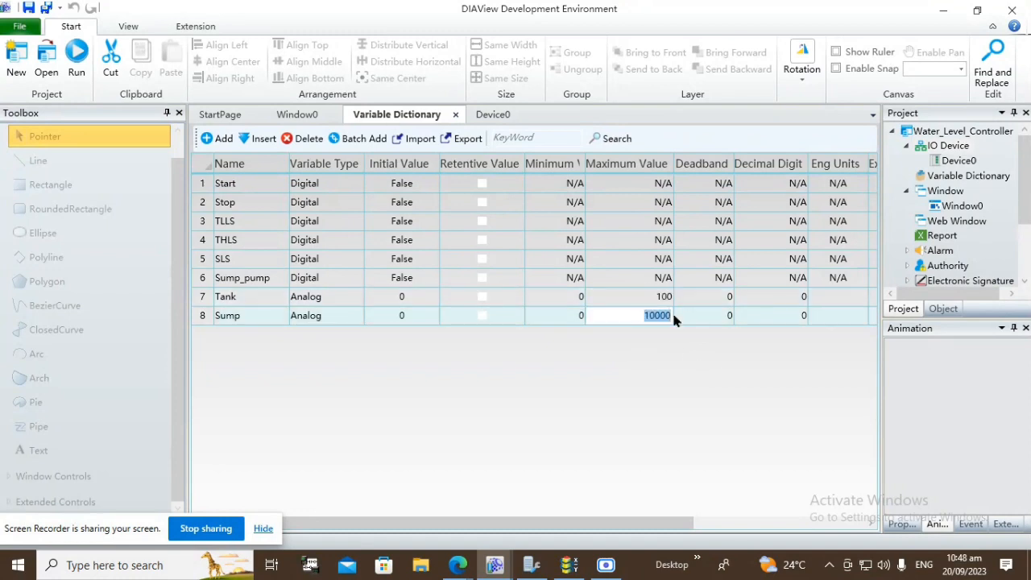
pyautogui.write('100')
pyautogui.click(297, 114)
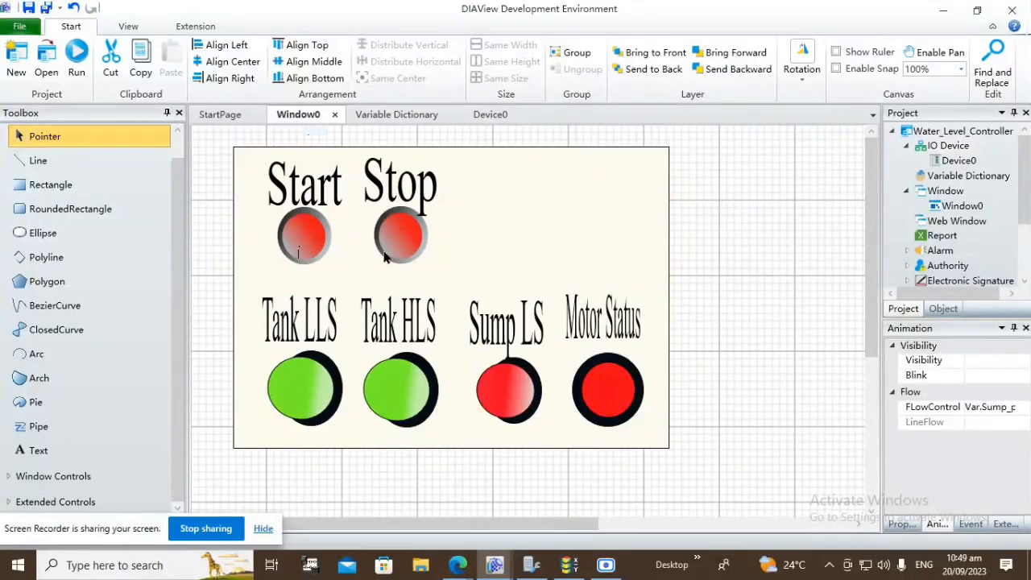
# Review the Window0 layout, the Variable Dictionary and the Device0 address list.
pyautogui.scroll(-6, 608, 392)
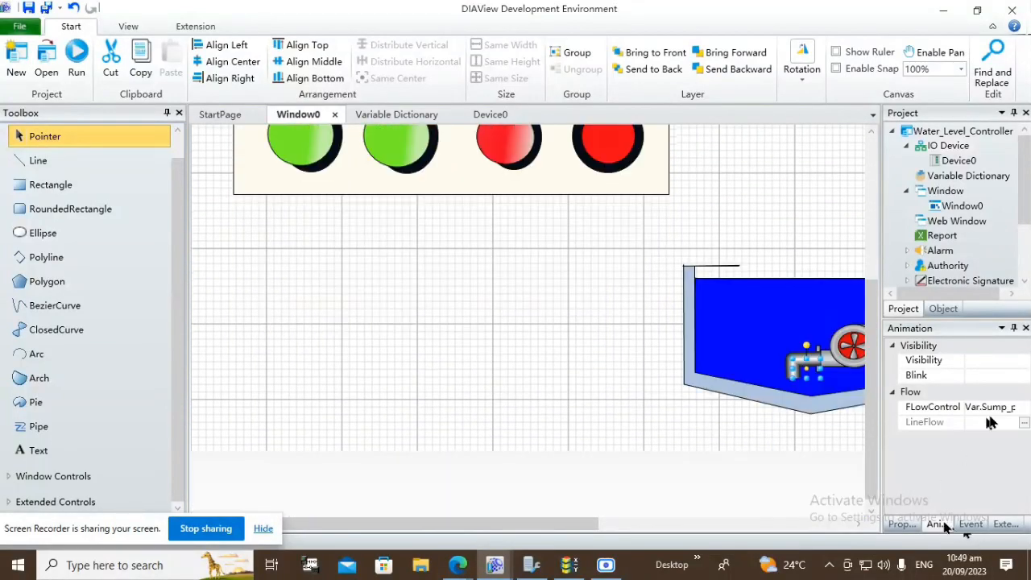
pyautogui.scroll(1, 517, 248)
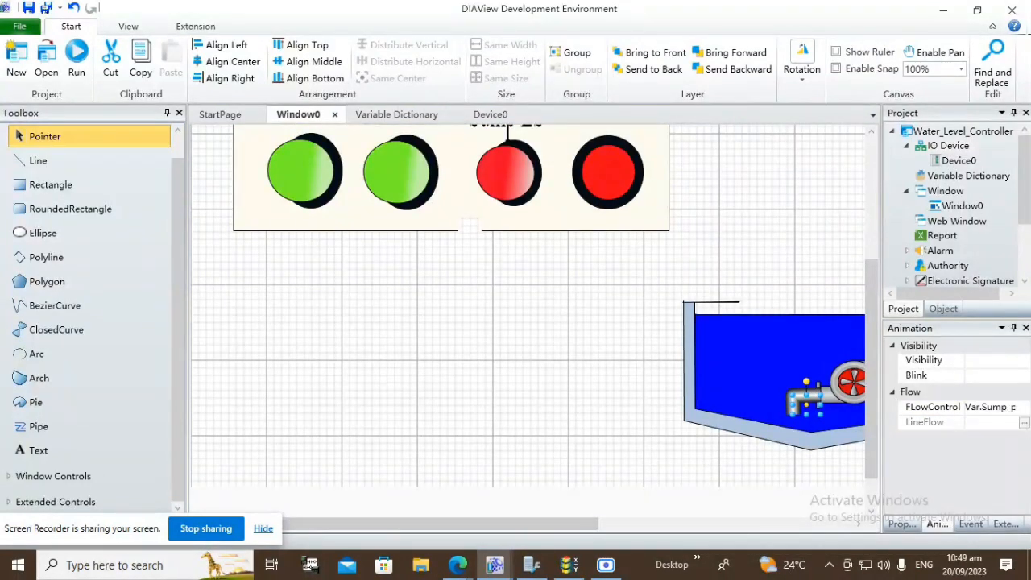
pyautogui.scroll(4, 465, 190)
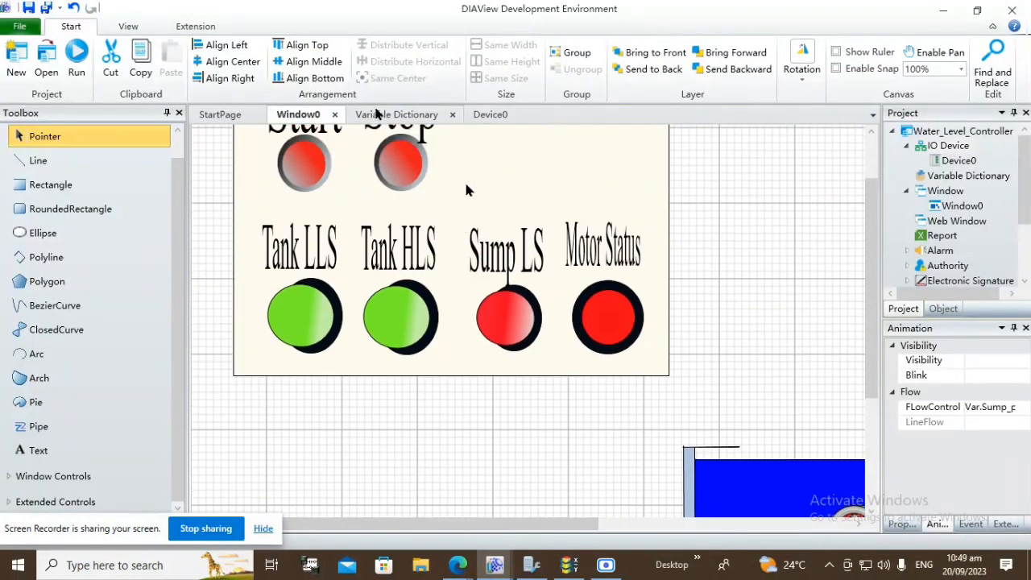
pyautogui.click(397, 114)
pyautogui.click(490, 114)
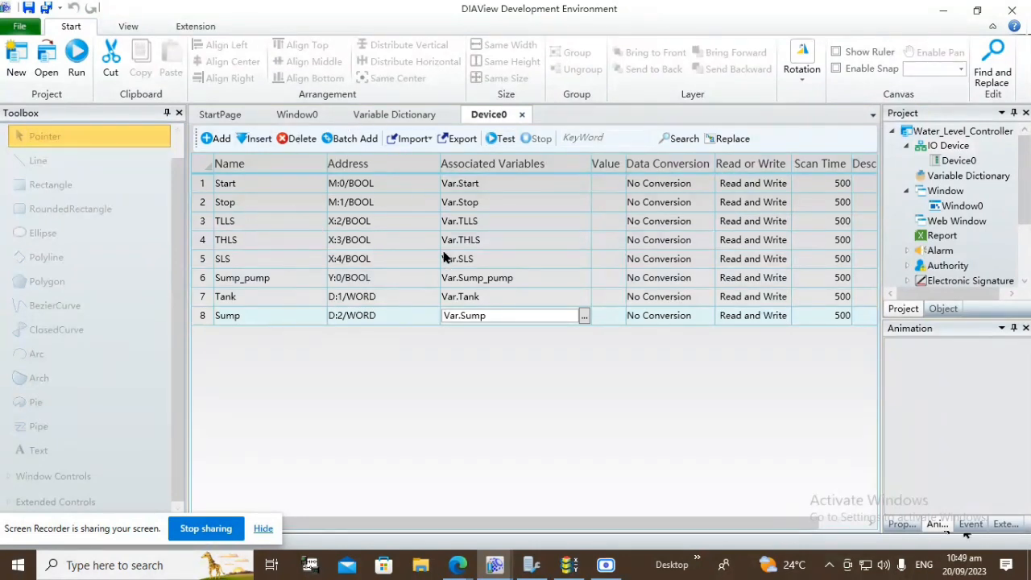
pyautogui.click(308, 117)
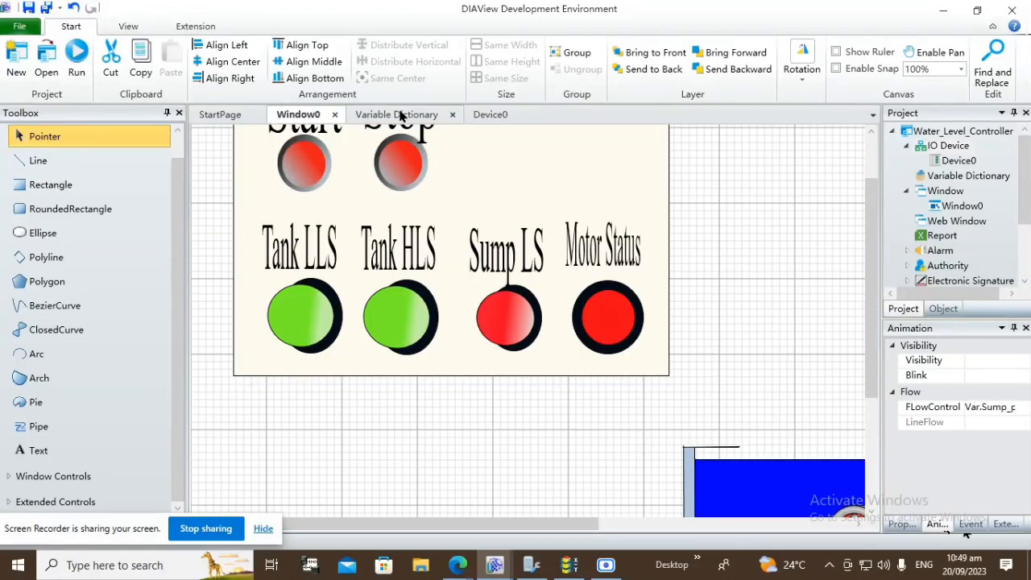
pyautogui.click(403, 117)
pyautogui.click(300, 120)
pyautogui.moveTo(562, 525); pyautogui.dragTo(679, 527)
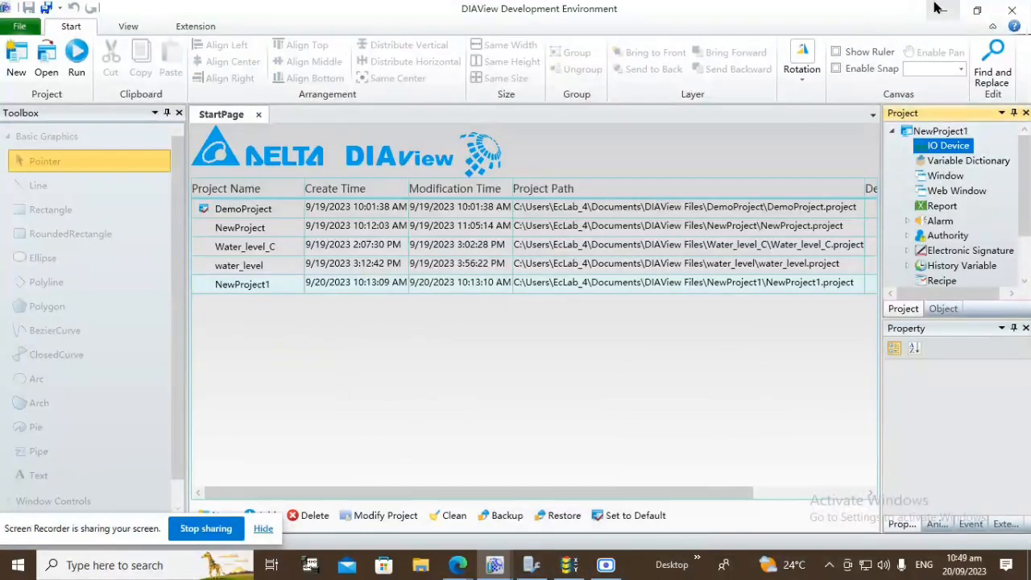
# Switch to WPLSoft and accept the communication settings with RS232 on COM1.
pyautogui.click(940, 8)
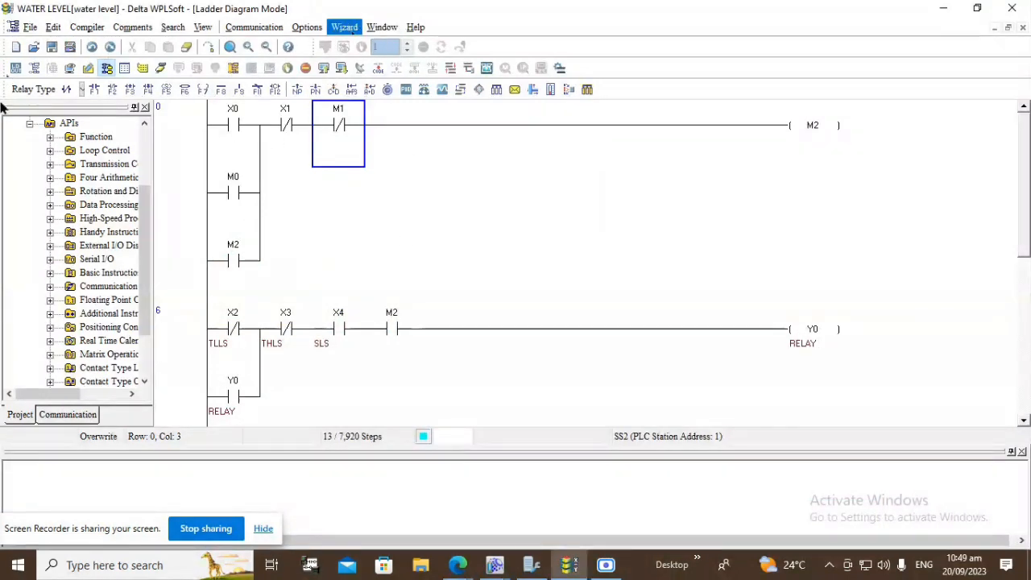
pyautogui.click(303, 30)
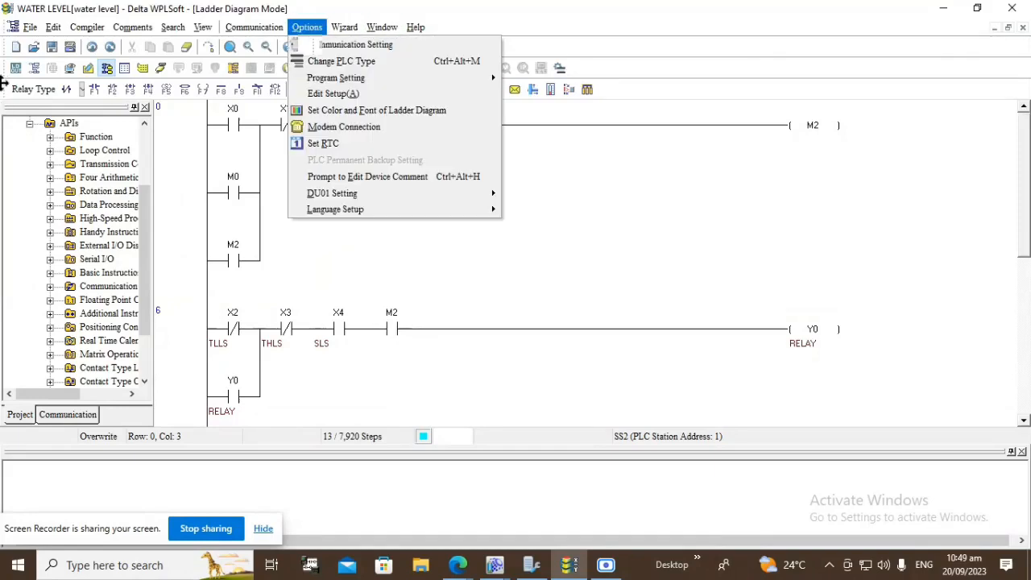
pyautogui.click(318, 44)
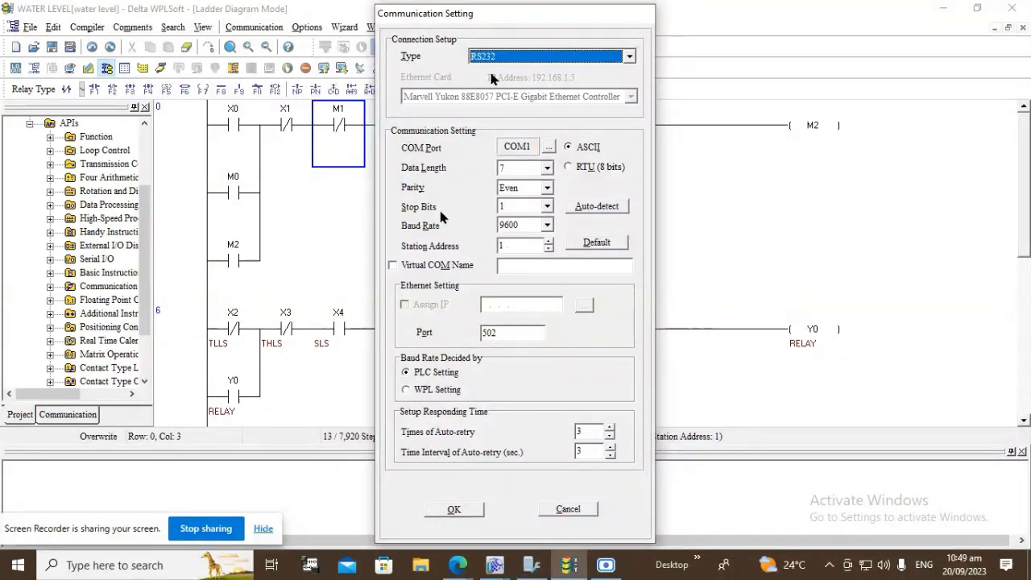
pyautogui.click(469, 512)
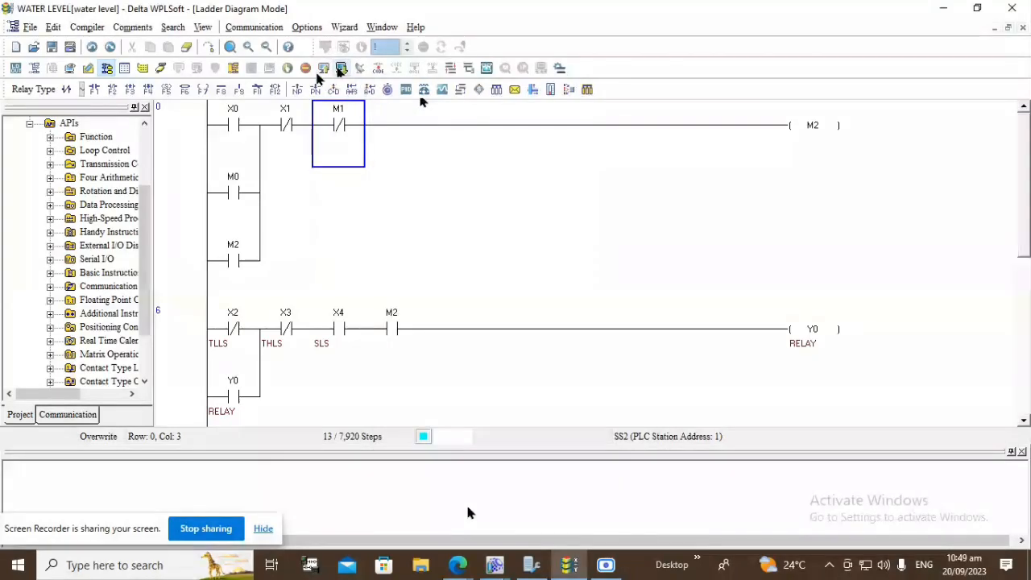
# Compile the water level ladder program and download it to the PLC, recovering the executing status from before the download.
pyautogui.click(77, 32)
pyautogui.click(85, 45)
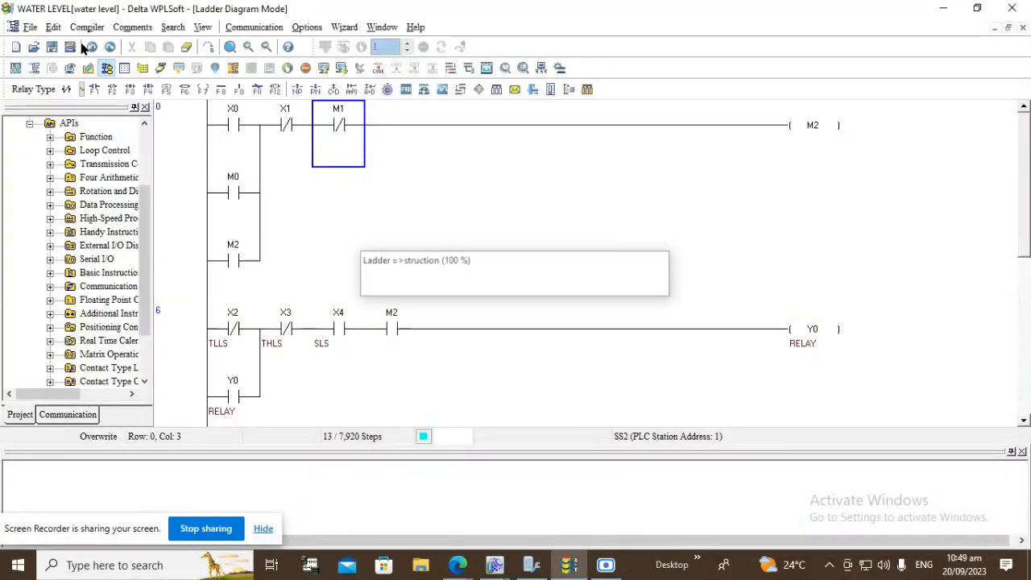
pyautogui.click(342, 68)
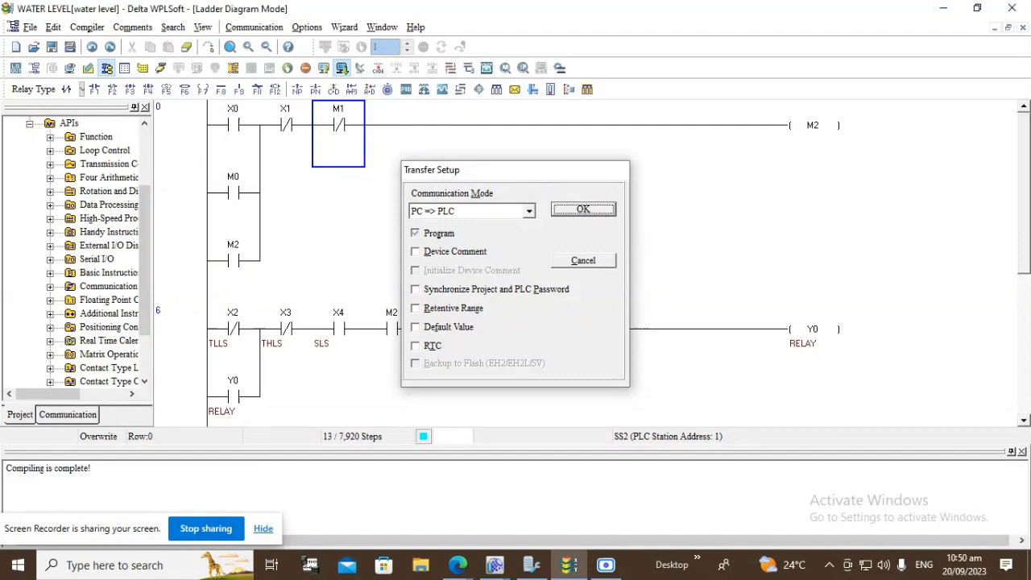
pyautogui.click(576, 208)
pyautogui.click(581, 344)
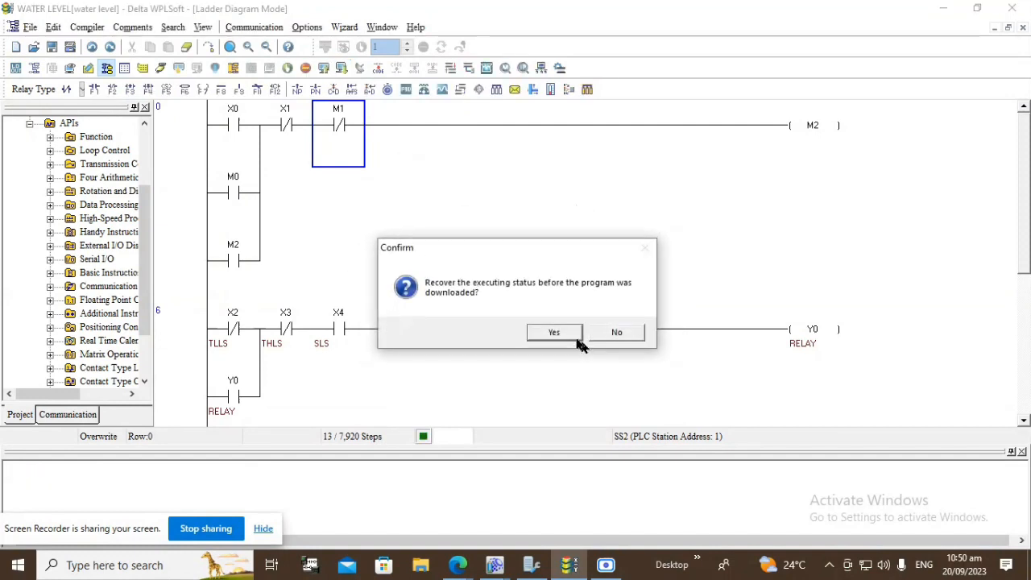
pyautogui.click(555, 333)
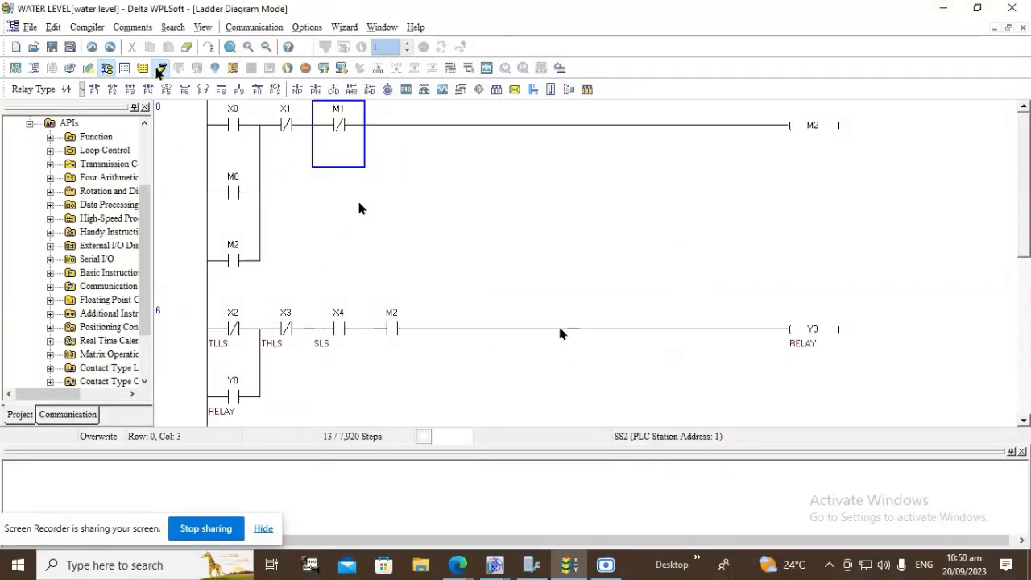
# Monitor the ladder diagram online to check the contact states, and stop monitoring.
pyautogui.click(160, 69)
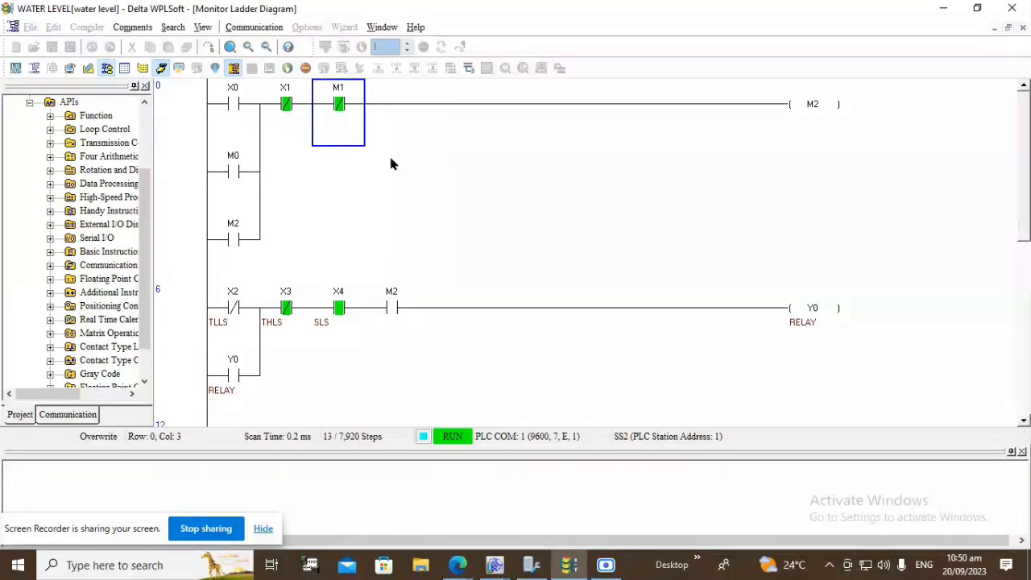
pyautogui.click(160, 69)
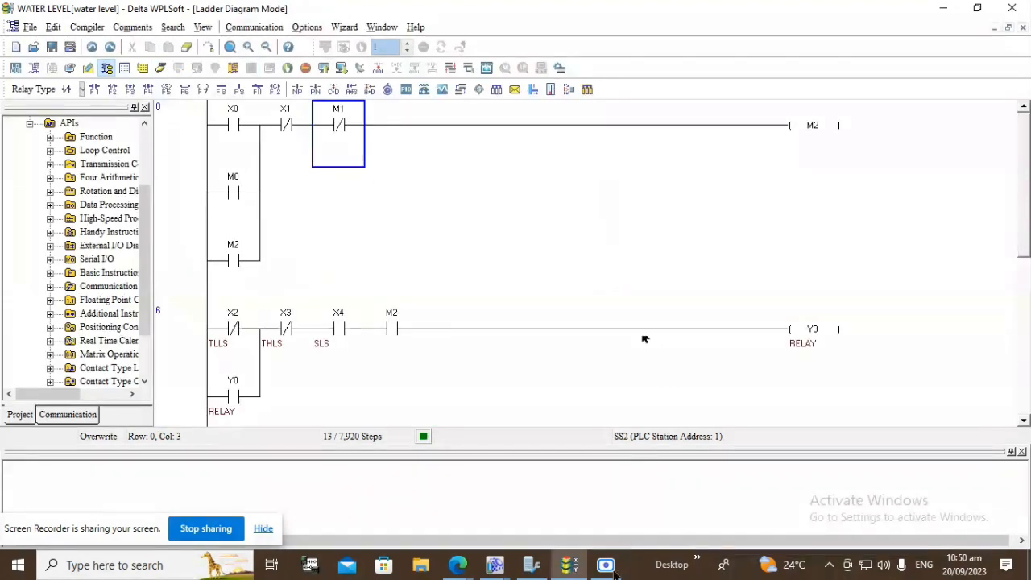
# Switch back to DIAView and add a condition script to the Water_Level_Controller project.
pyautogui.click(494, 569)
pyautogui.click(567, 512)
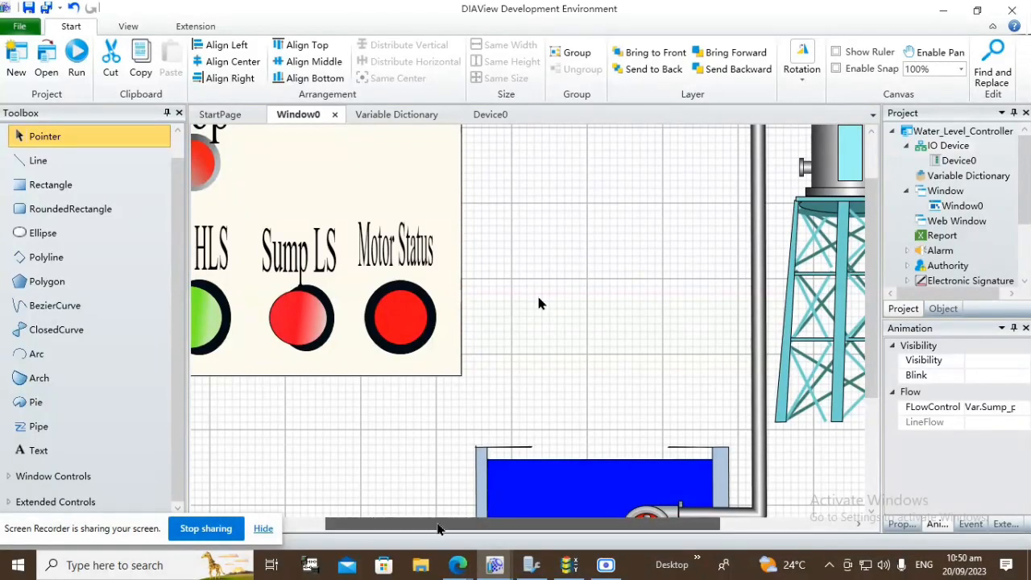
pyautogui.moveTo(439, 529); pyautogui.dragTo(363, 465)
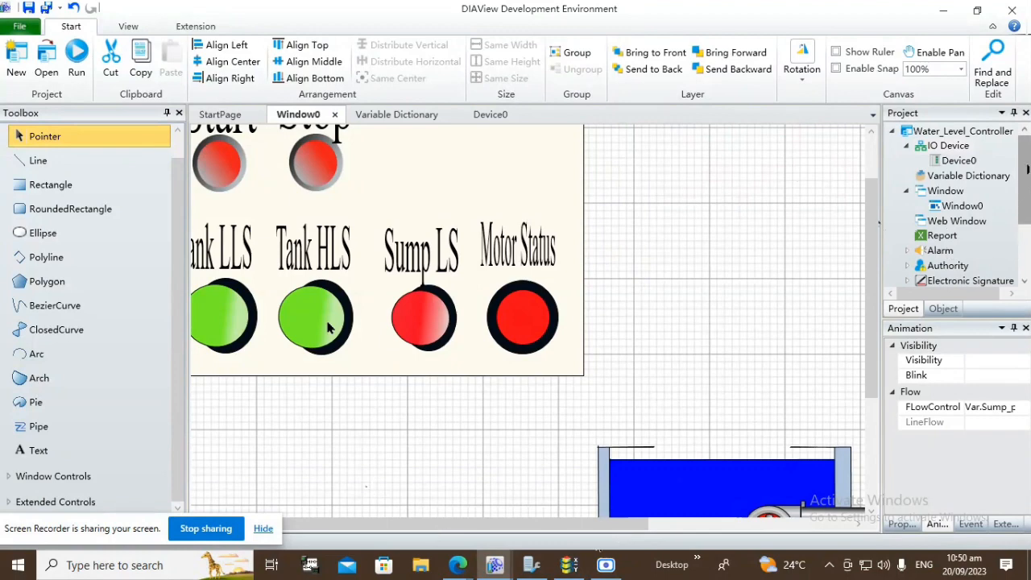
pyautogui.click(1024, 172)
pyautogui.moveTo(1025, 172); pyautogui.dragTo(1024, 212)
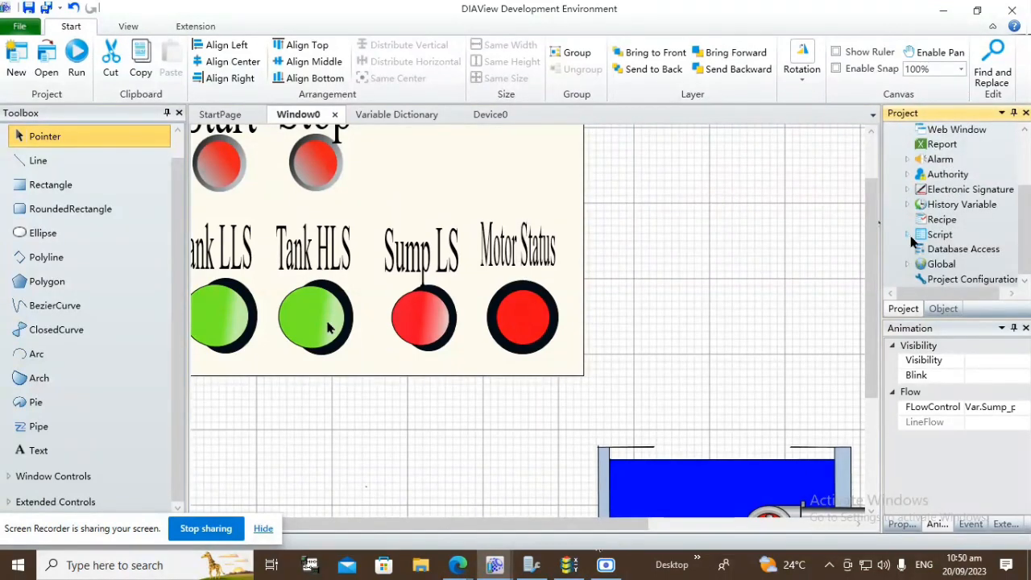
pyautogui.click(906, 235)
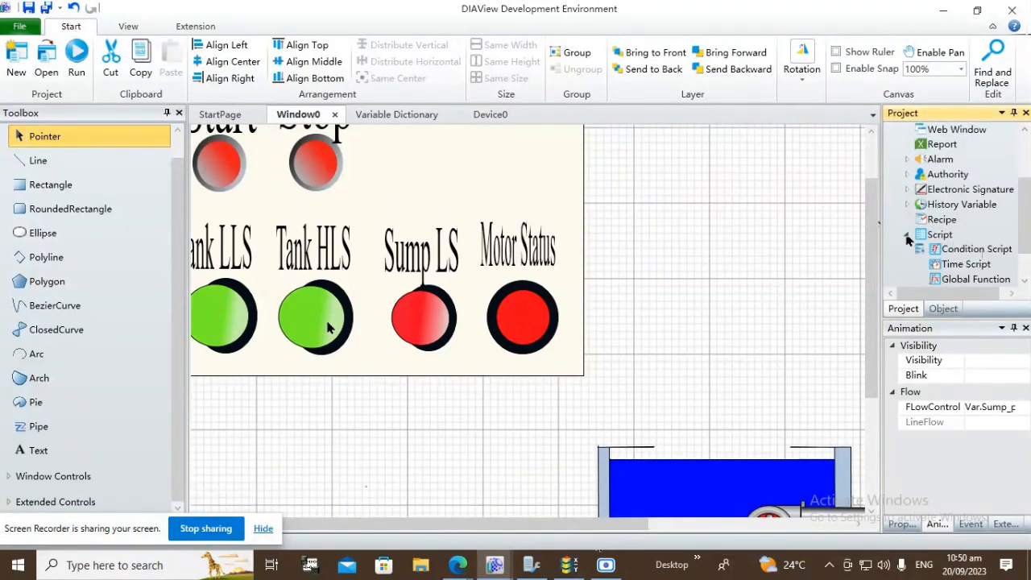
pyautogui.doubleClick(981, 250)
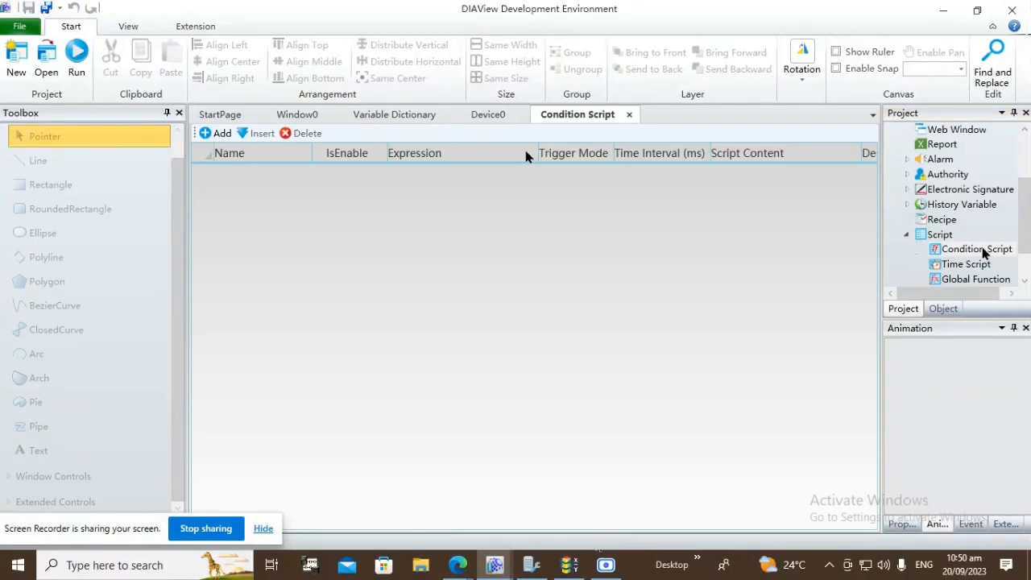
pyautogui.click(217, 133)
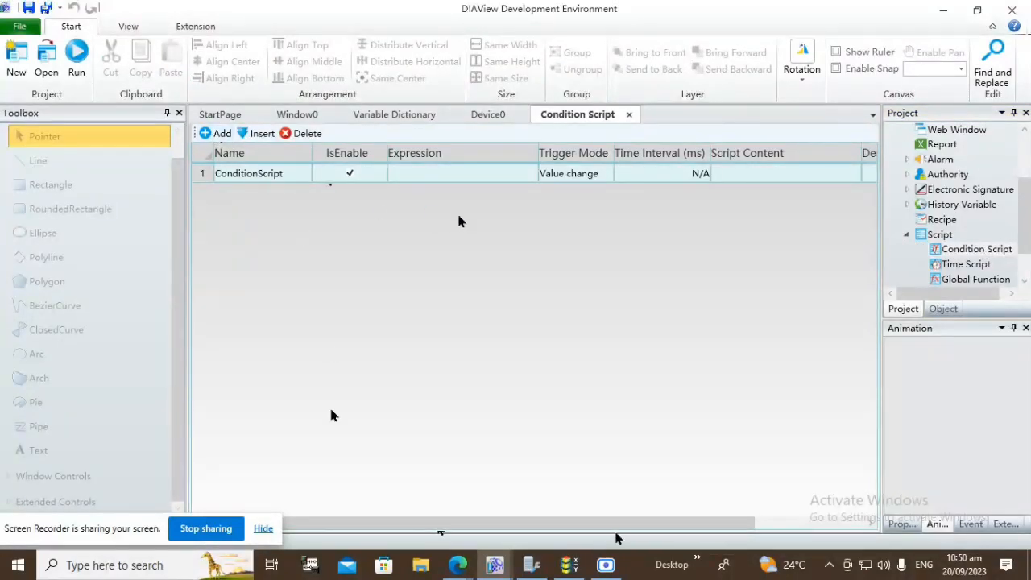
# Set the condition script's expression to IO.Device0.
pyautogui.click(489, 176)
pyautogui.click(531, 174)
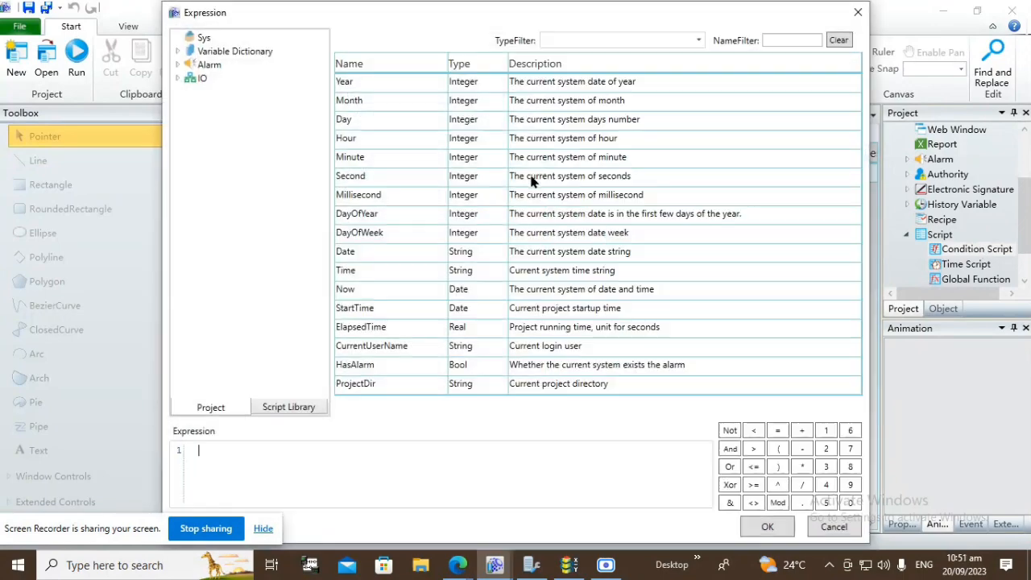
pyautogui.click(175, 77)
pyautogui.doubleClick(211, 93)
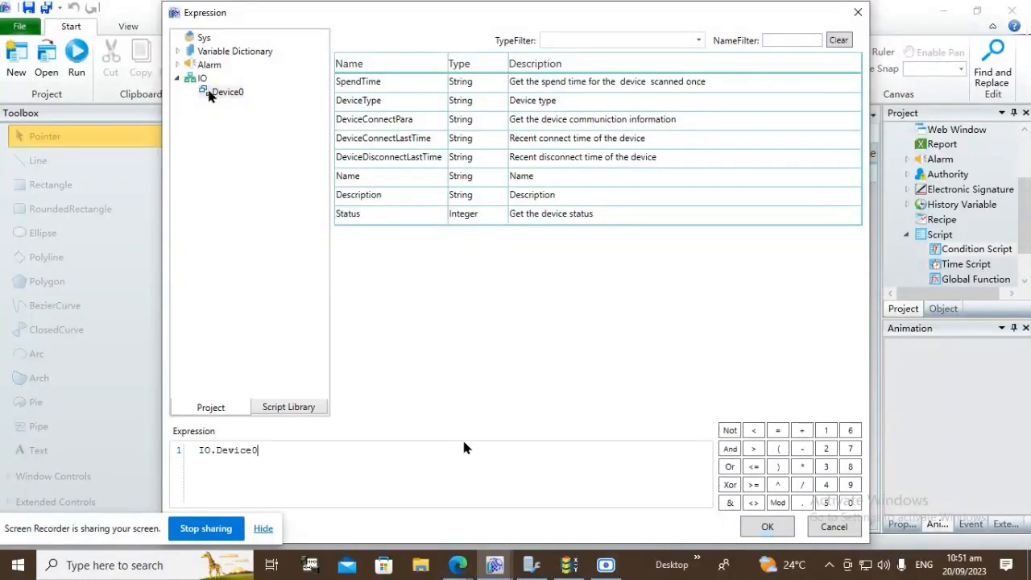
pyautogui.click(767, 526)
# Save the default empty subroutine as the condition script's content and close the Script Editor.
pyautogui.moveTo(556, 519); pyautogui.dragTo(690, 522)
pyautogui.click(705, 176)
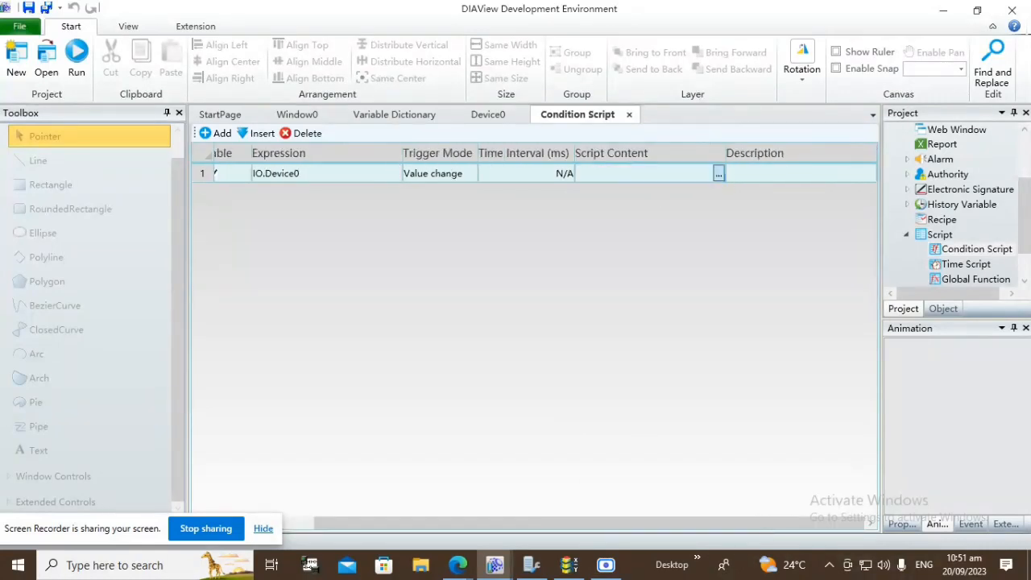
pyautogui.click(722, 172)
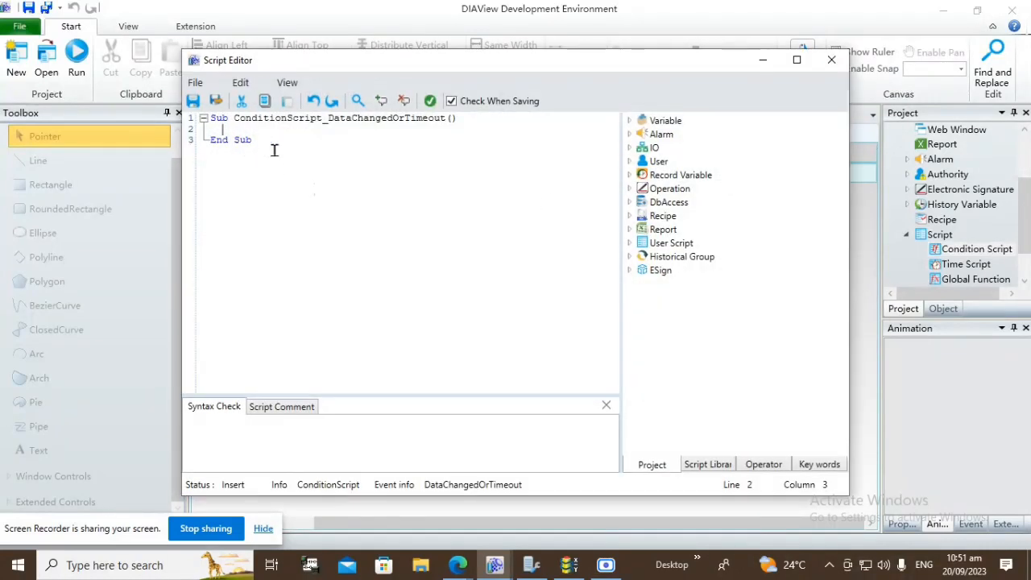
pyautogui.click(193, 101)
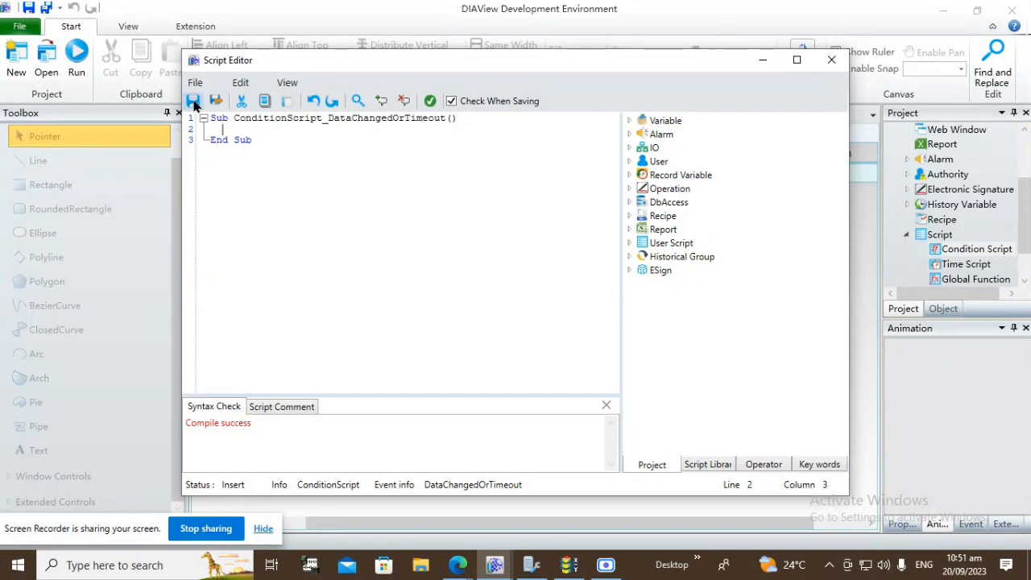
pyautogui.click(216, 102)
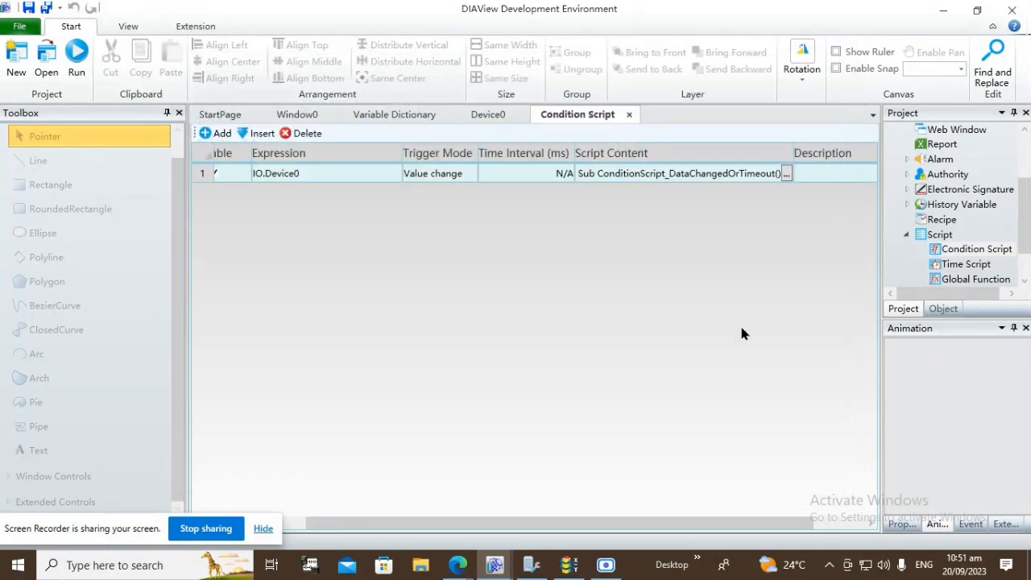
pyautogui.moveTo(437, 519); pyautogui.dragTo(216, 501)
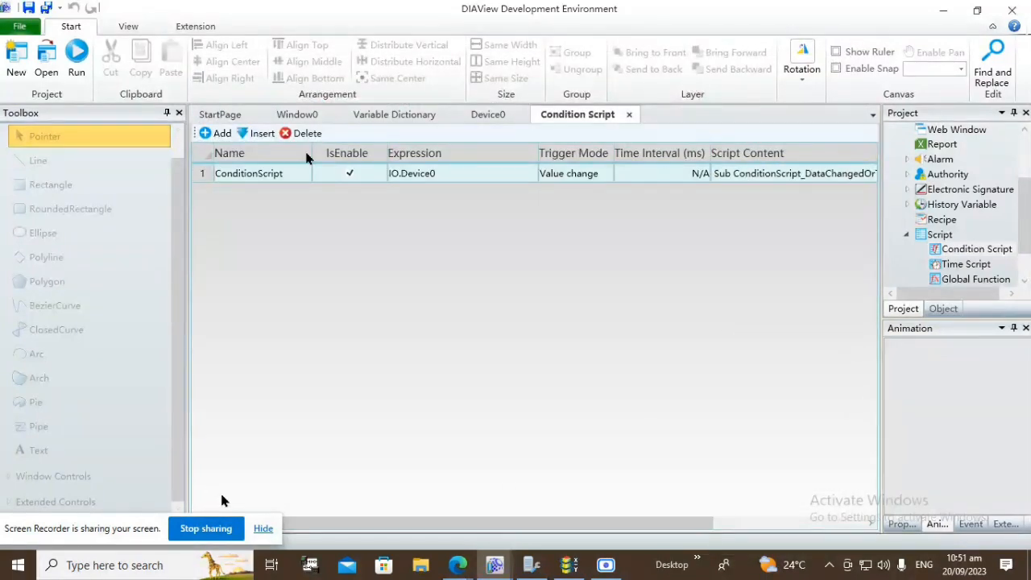
# Return to Window0 and run the project, ignoring the dongle key warning to enter the 2-hour presentation mode.
pyautogui.click(297, 114)
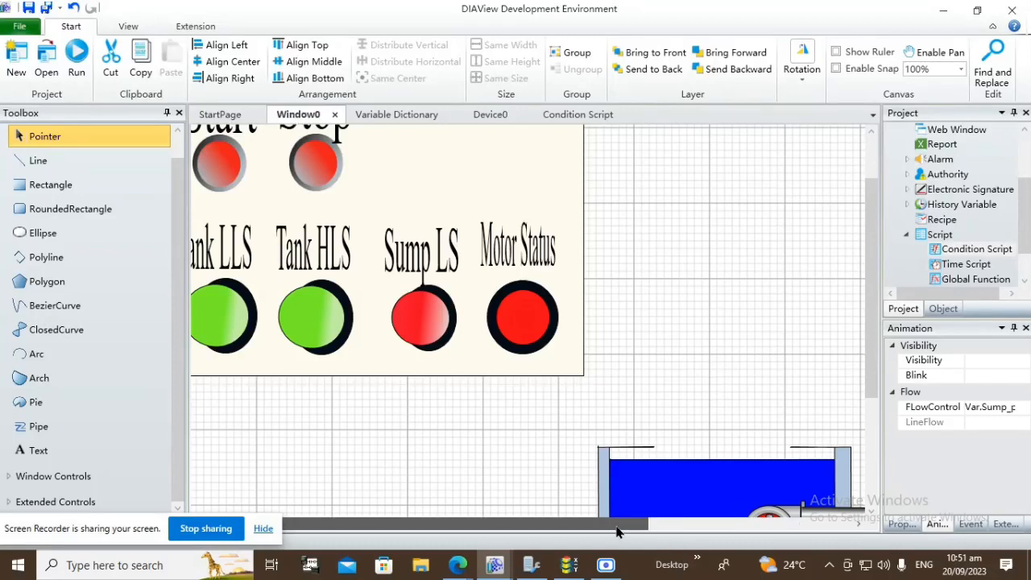
pyautogui.moveTo(617, 531); pyautogui.dragTo(504, 527)
pyautogui.scroll(3, 546, 358)
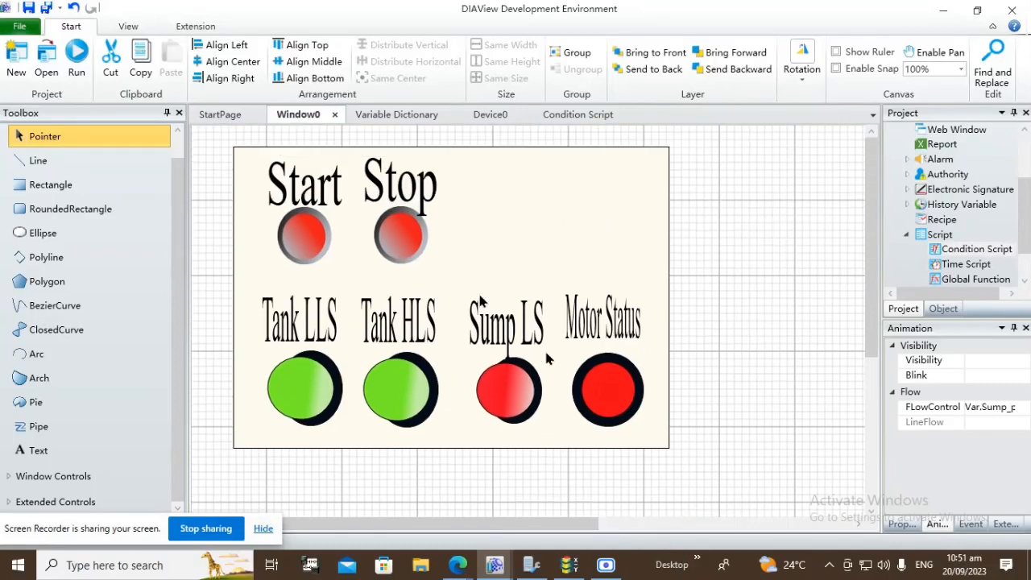
pyautogui.click(85, 61)
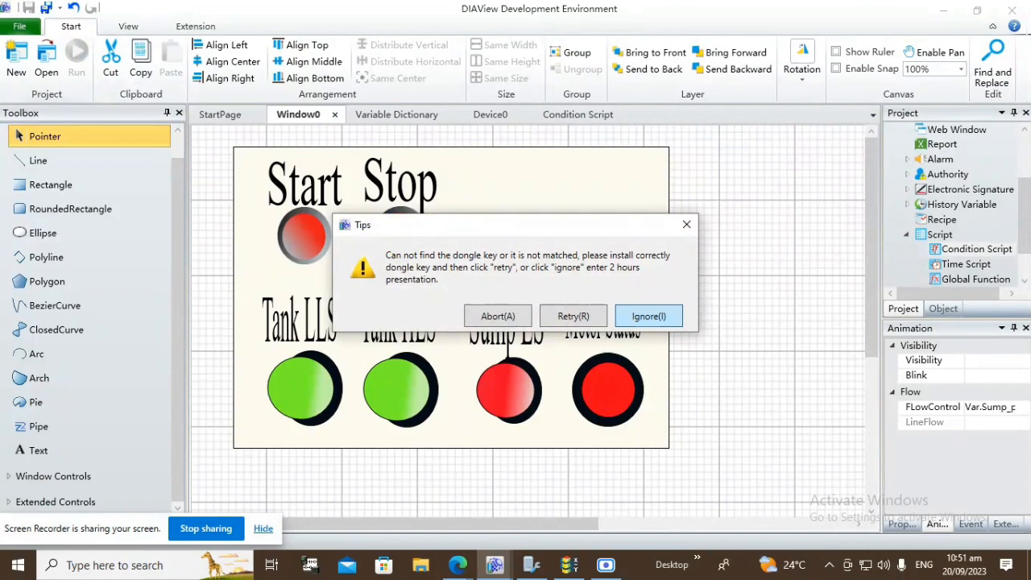
pyautogui.click(638, 321)
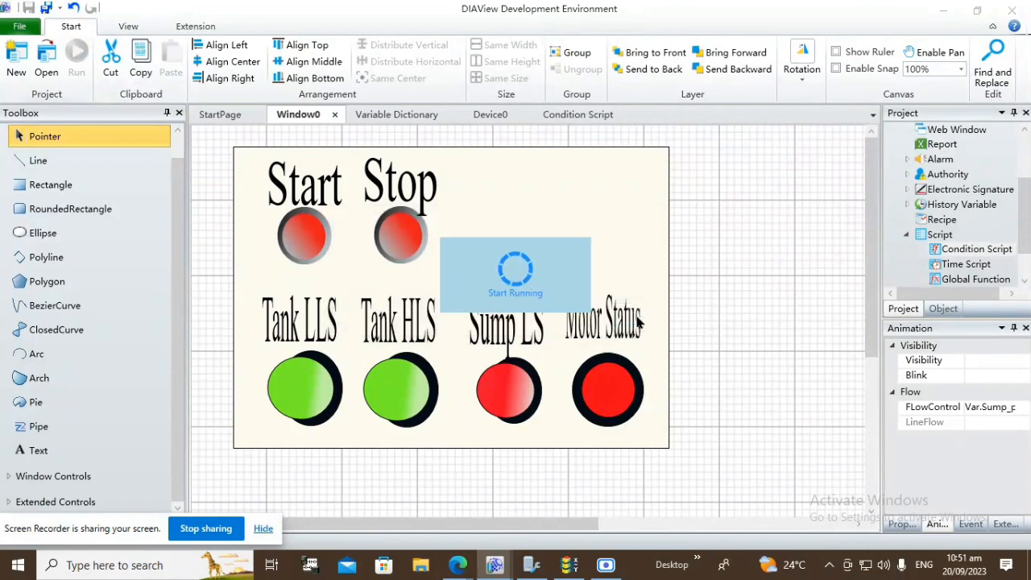